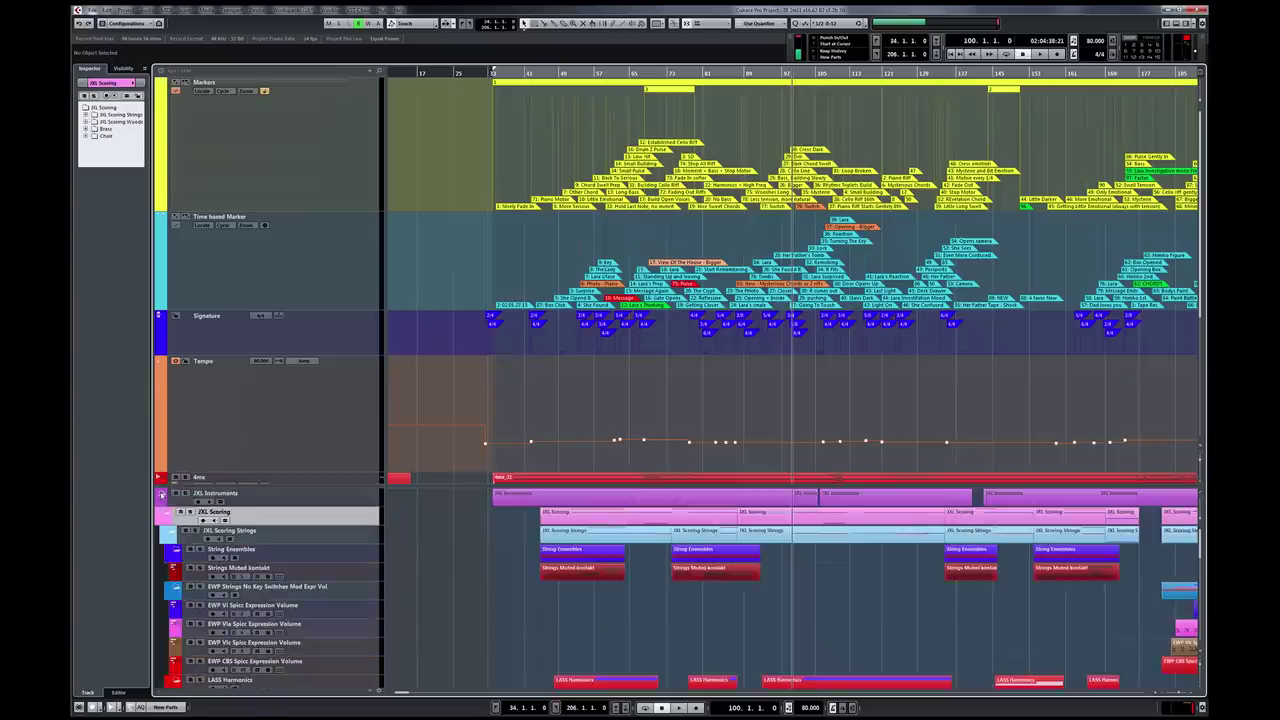
# Step: Expand the JXL Instruments folder track and zoom the timeline out until the whole cue fits in view
pyautogui.click(161, 496)
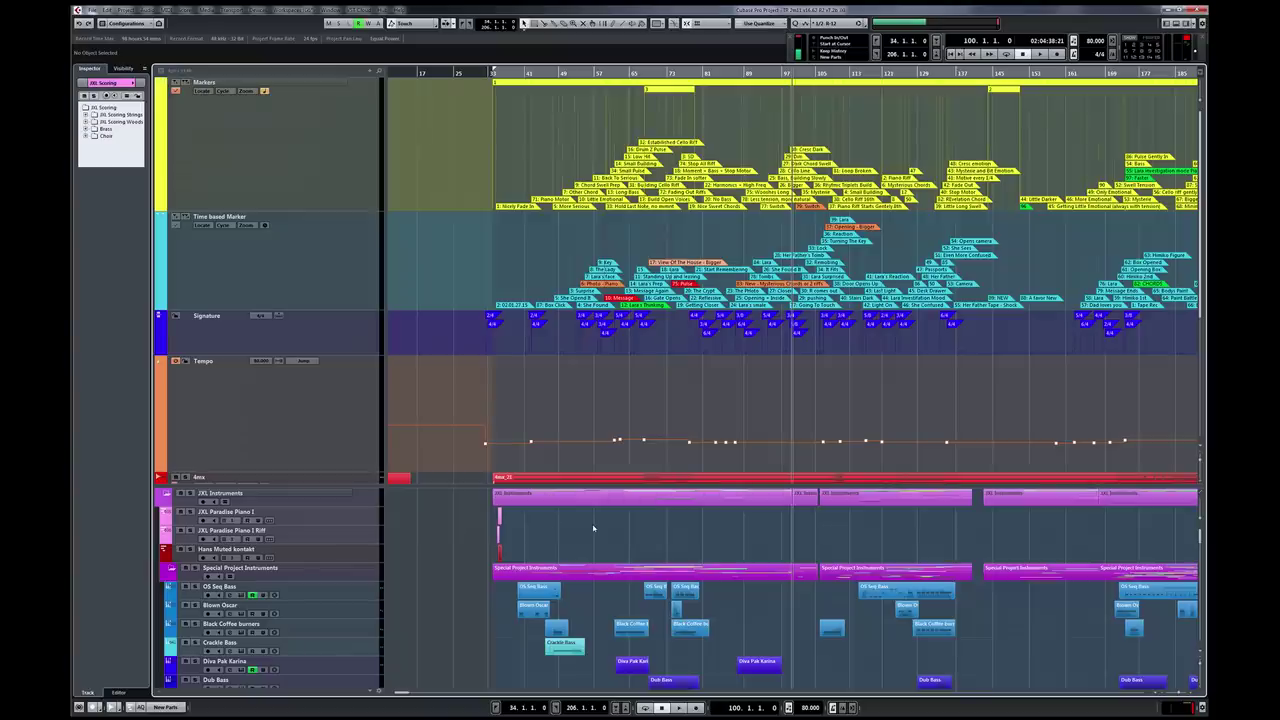
pyautogui.press('g')
pyautogui.press('g')
pyautogui.press('g')
pyautogui.press('g')
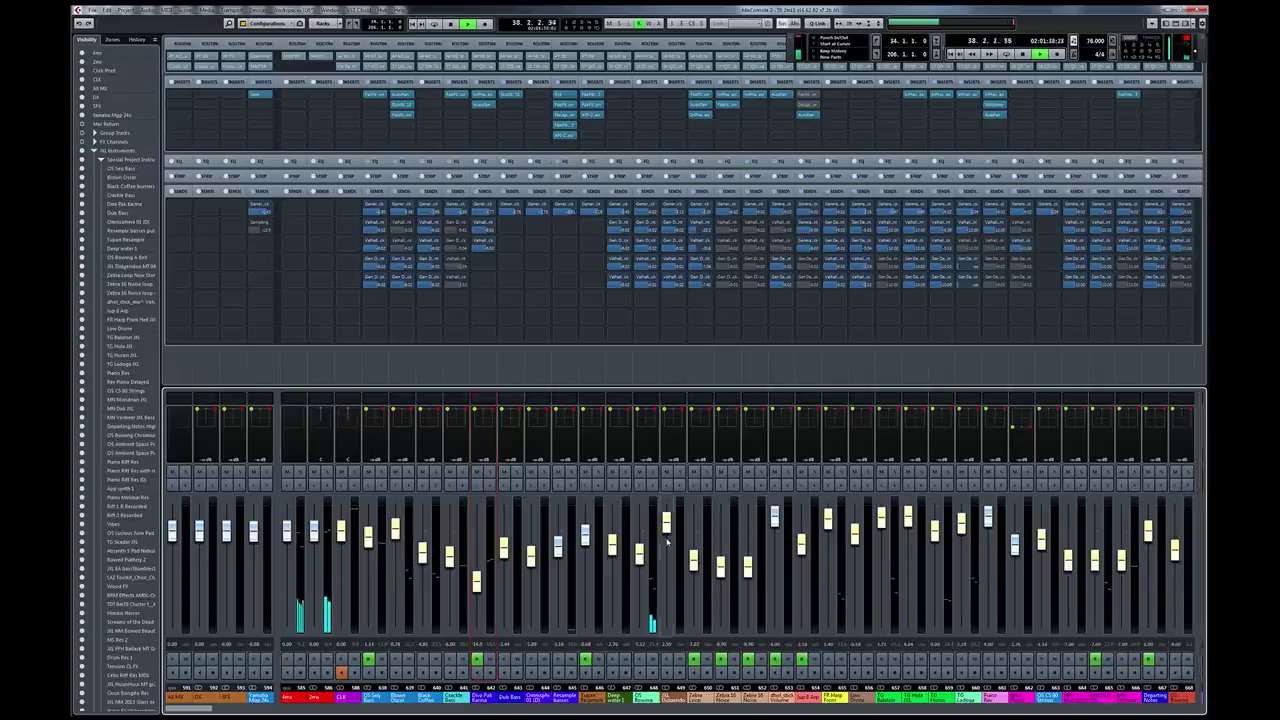
# Step: Close the MixConsole and shrink the marker and tempo area to just below the Markers track, enlarging the instrument track area
pyautogui.press('F3')
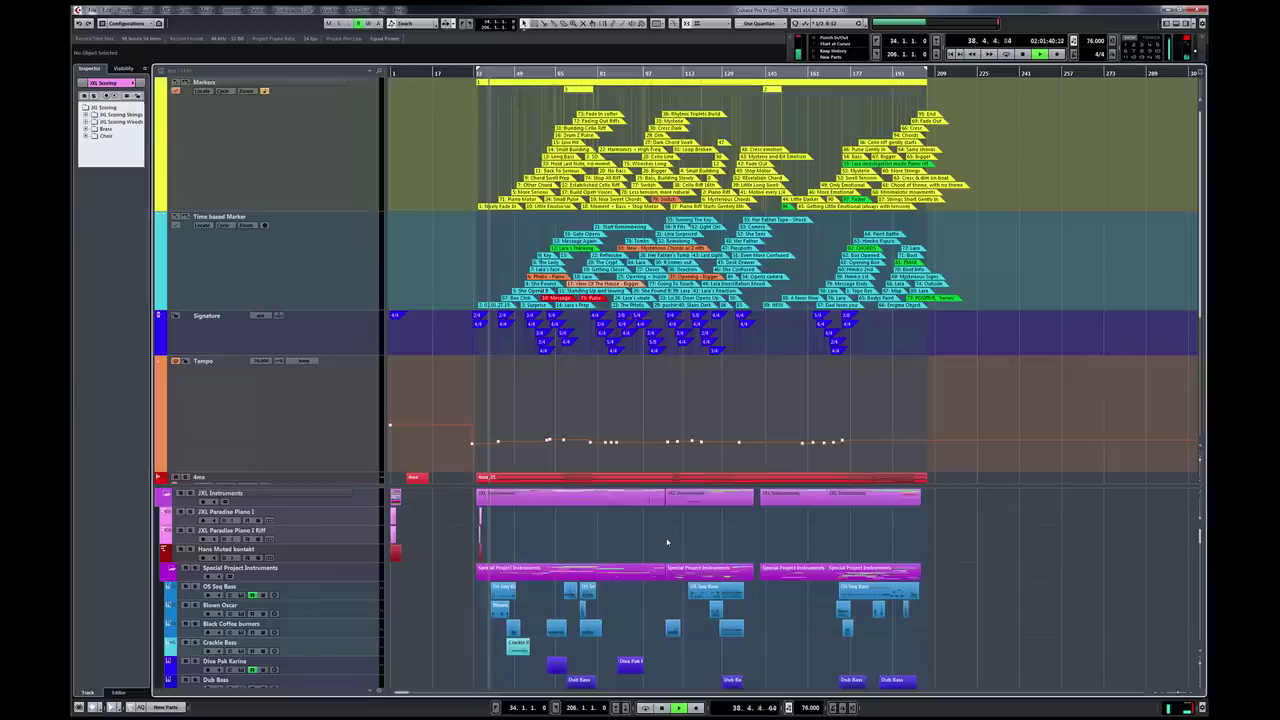
pyautogui.moveTo(467, 485); pyautogui.dragTo(470, 228)
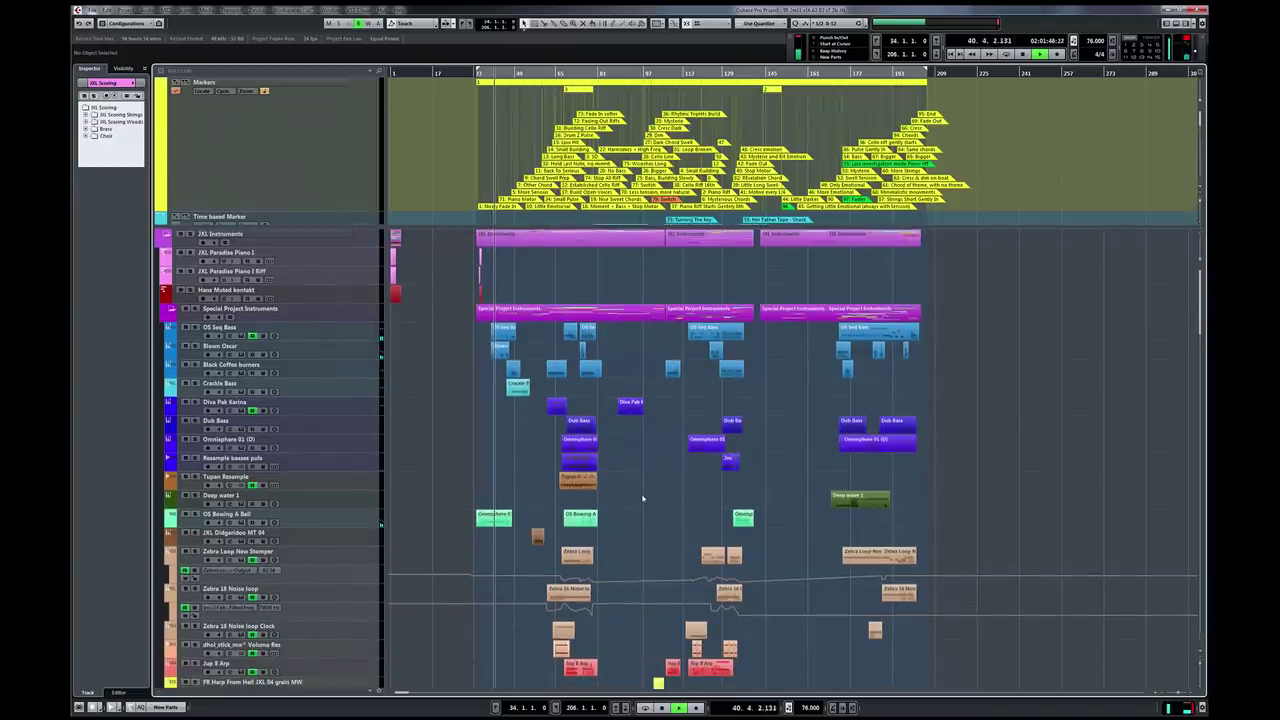
pyautogui.scroll(-3, 642, 498)
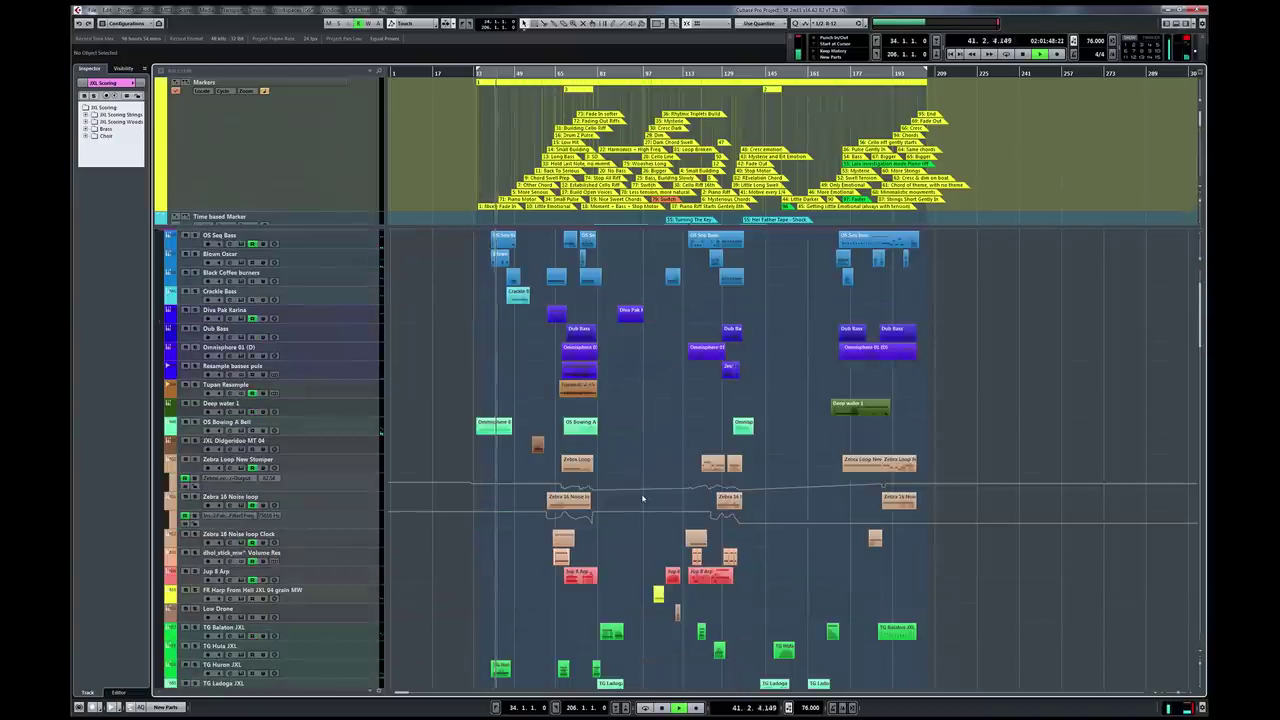
pyautogui.scroll(3, 642, 498)
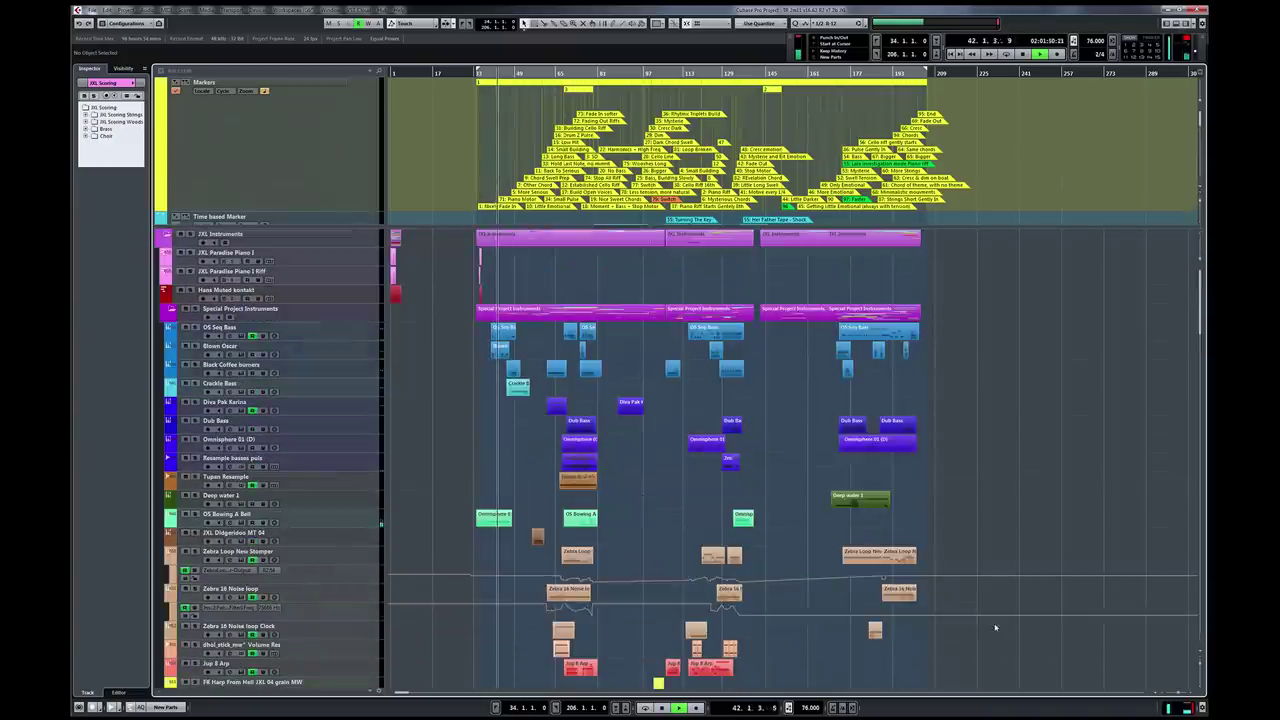
# Step: Reduce the track heights and survey the arrangement from JXL Instruments down through the JXL Scoring string tracks
pyautogui.click(1200, 660)
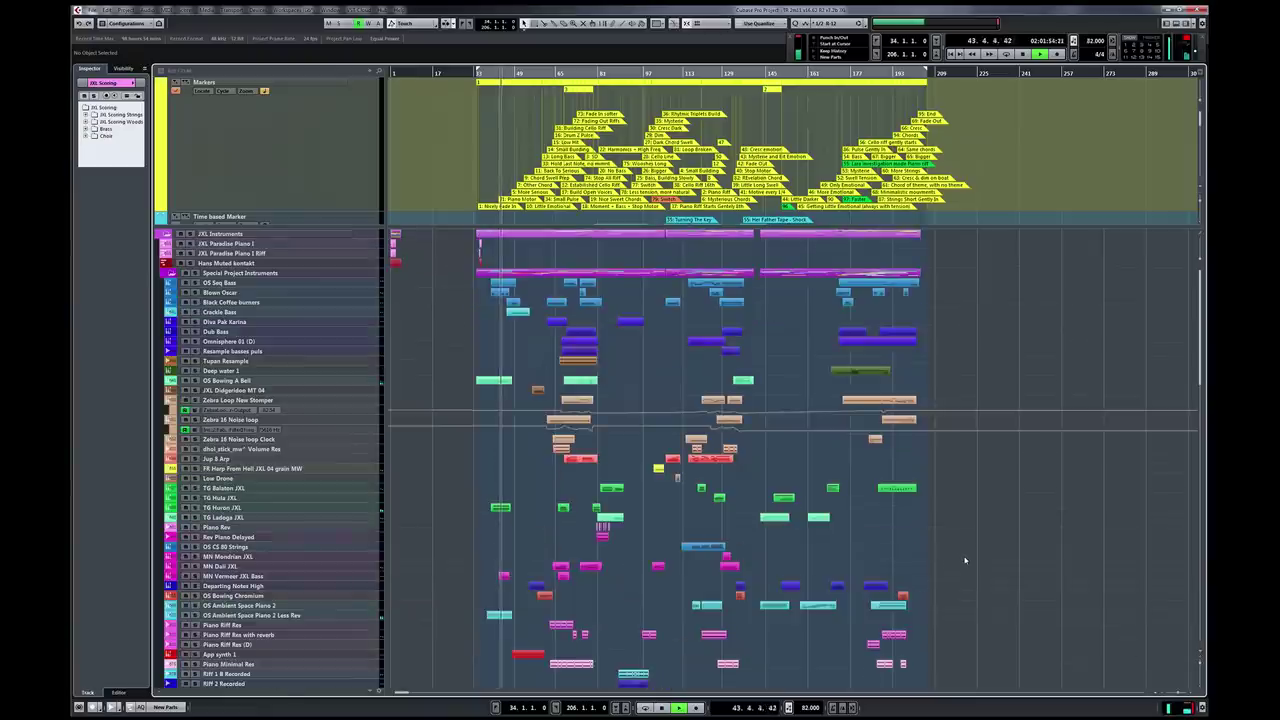
pyautogui.scroll(-12, 961, 560)
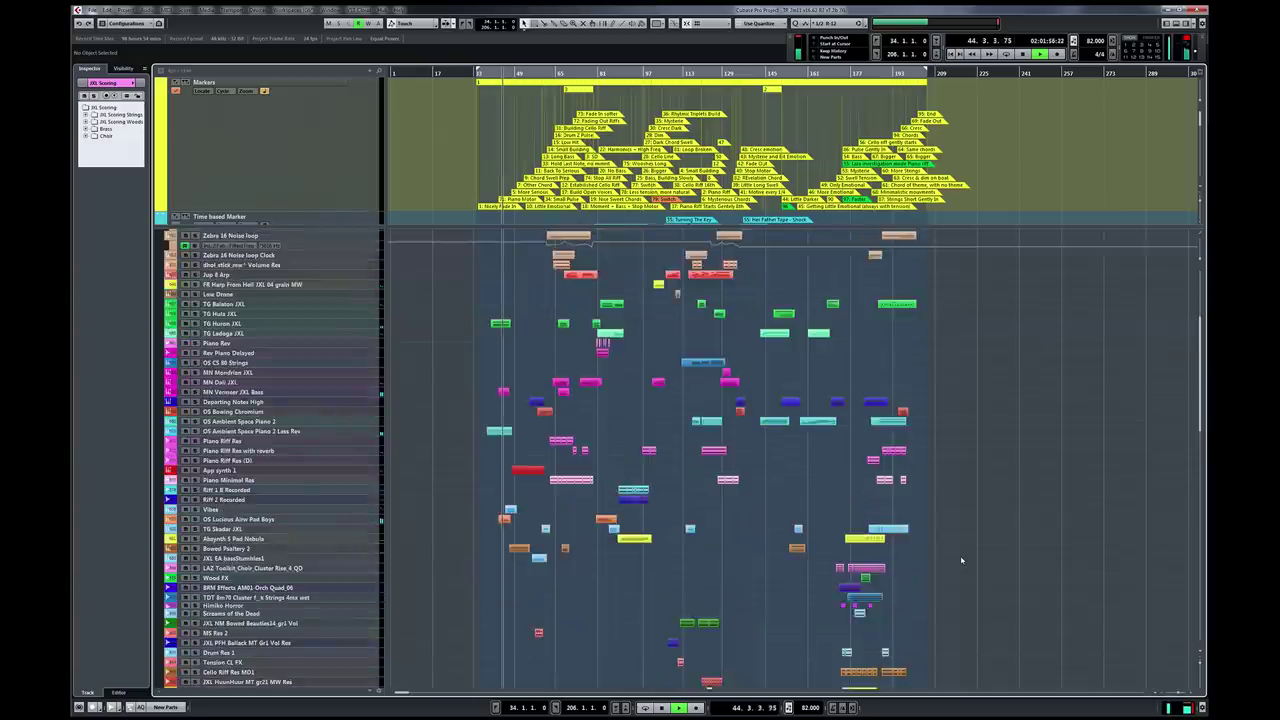
pyautogui.scroll(-12, 961, 560)
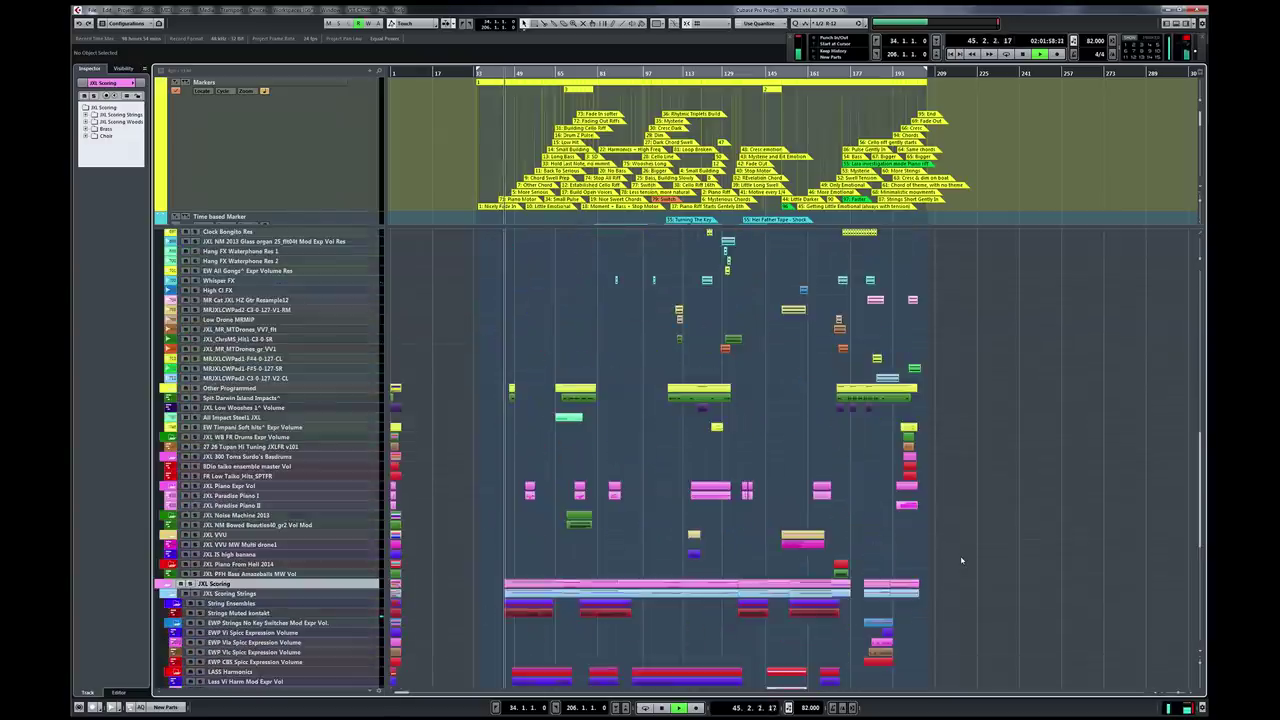
pyautogui.scroll(-3, 961, 560)
pyautogui.scroll(6, 961, 560)
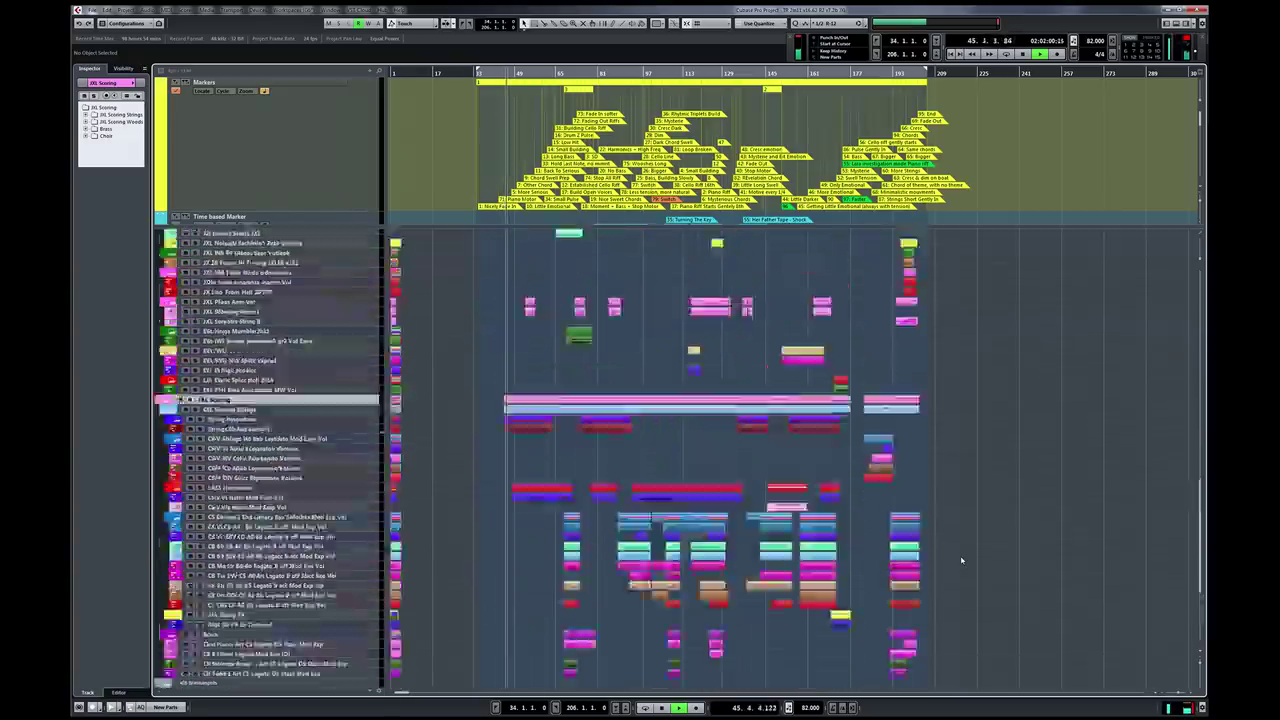
pyautogui.scroll(20, 961, 560)
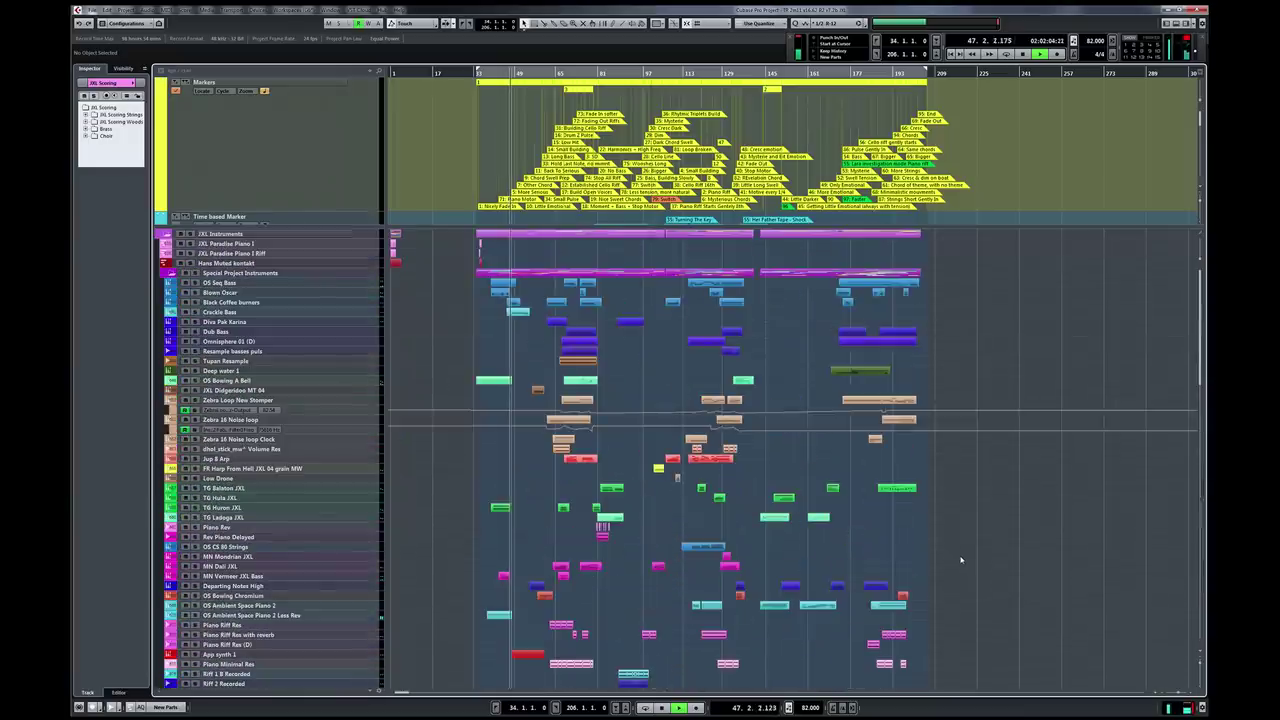
# Step: Enlarge the track heights so the track controls and part names are readable again
pyautogui.click(1201, 690)
pyautogui.click(1201, 690)
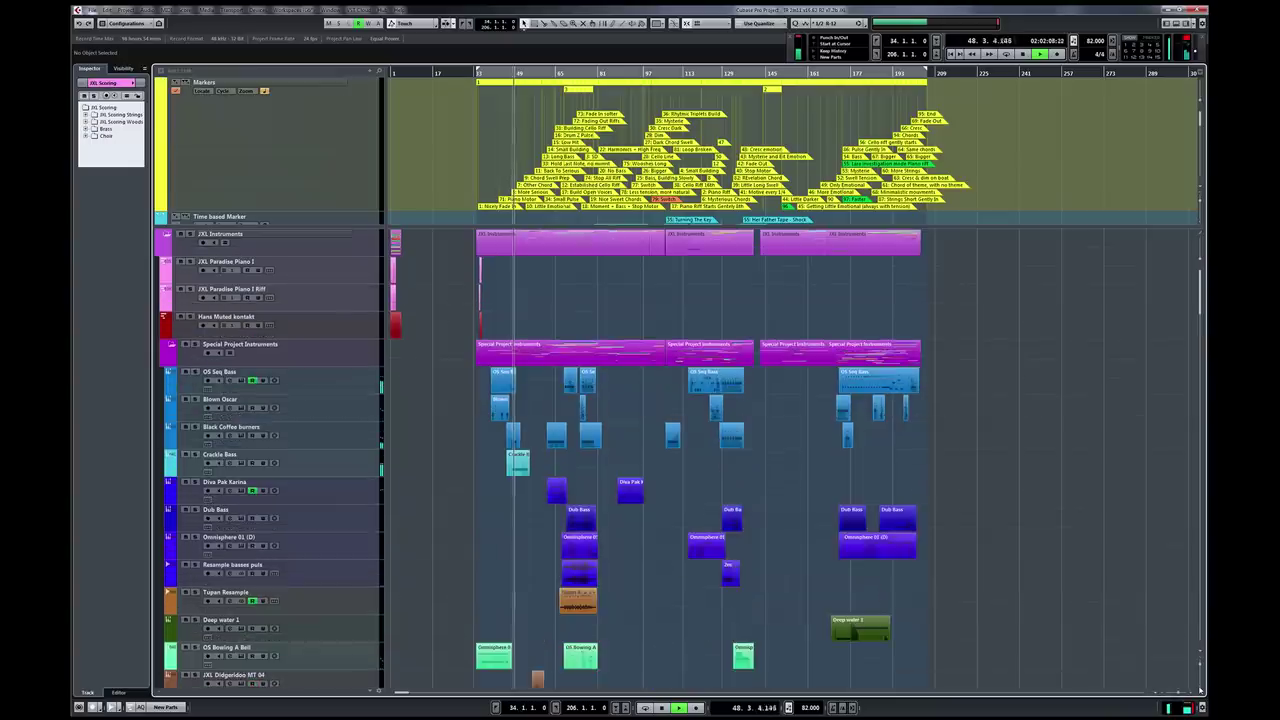
pyautogui.click(1200, 656)
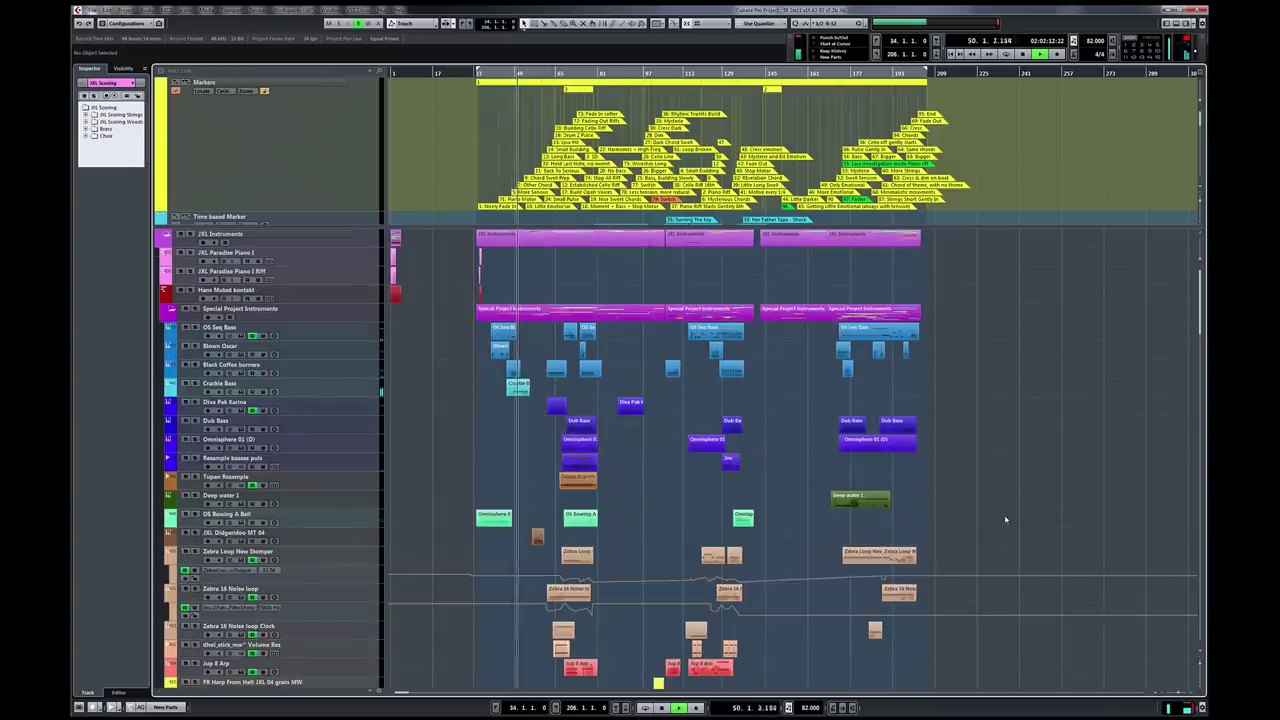
# Step: Examine the instrument tracks during playback, from OS Seq Bass down to the CS Strings legato tracks and back up to JXL Instruments
pyautogui.scroll(-10, 1000, 530)
pyautogui.scroll(-7, 1006, 519)
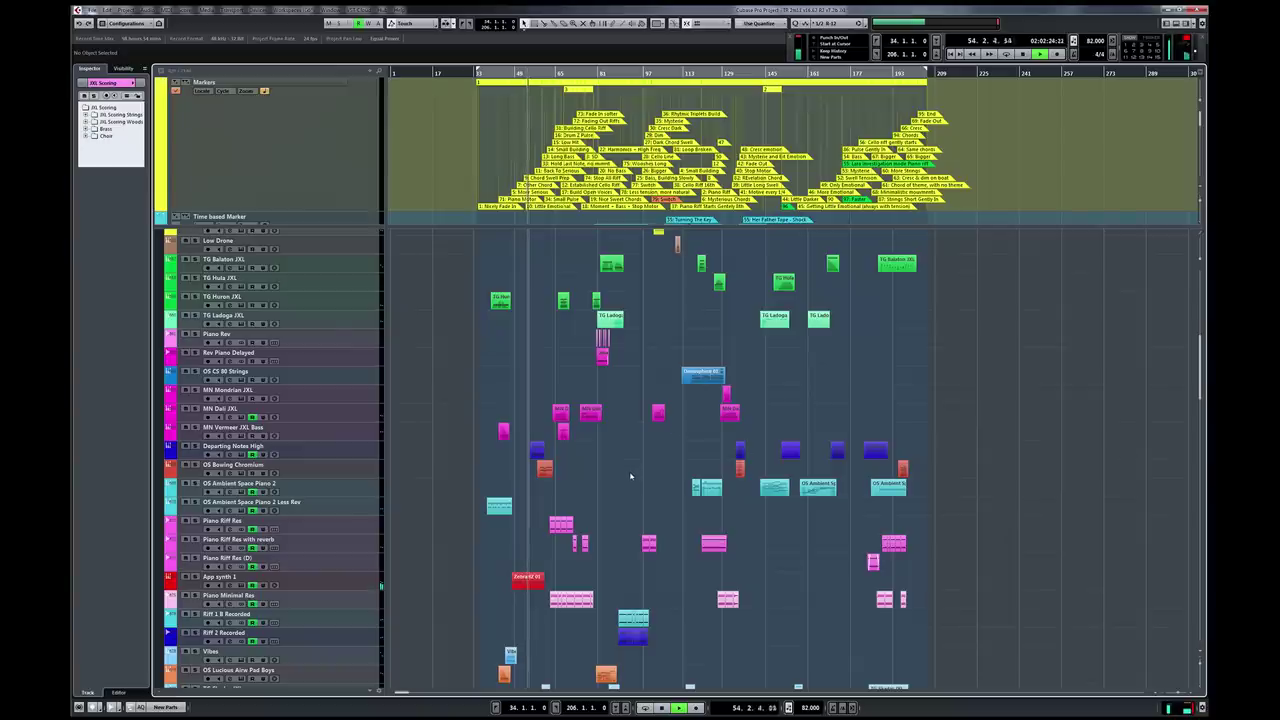
pyautogui.scroll(-2, 630, 476)
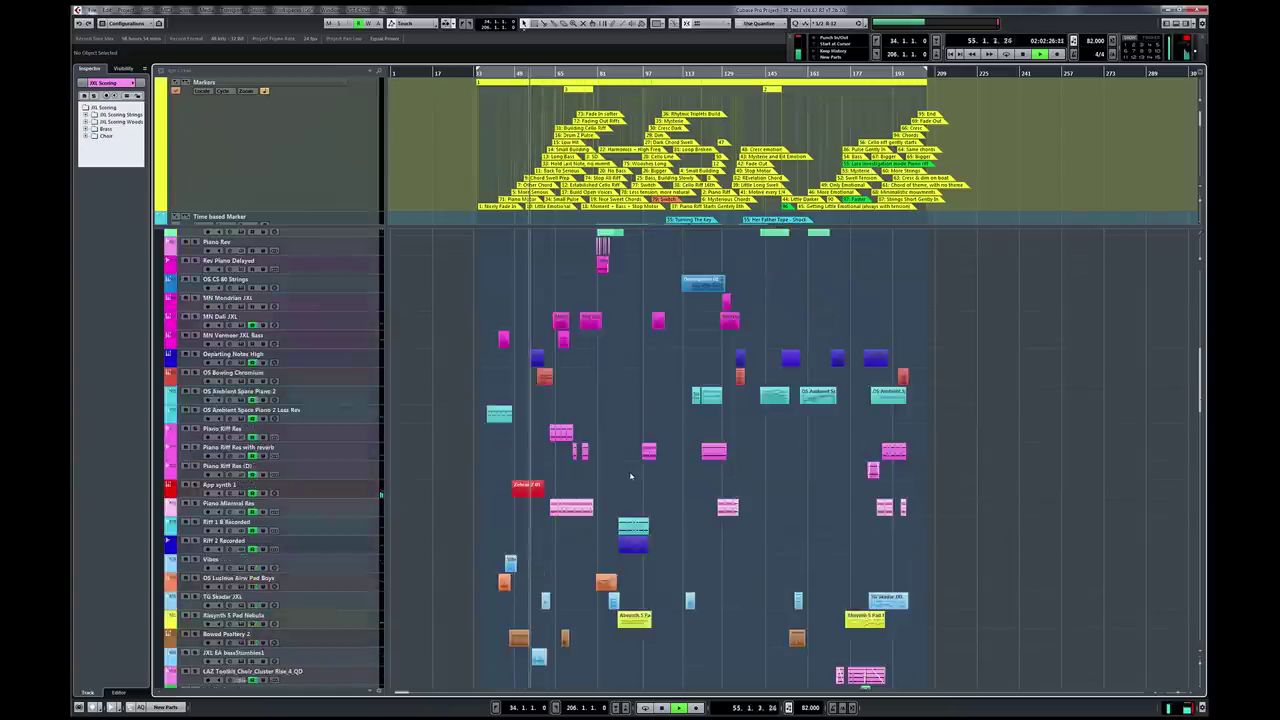
pyautogui.scroll(-5, 630, 476)
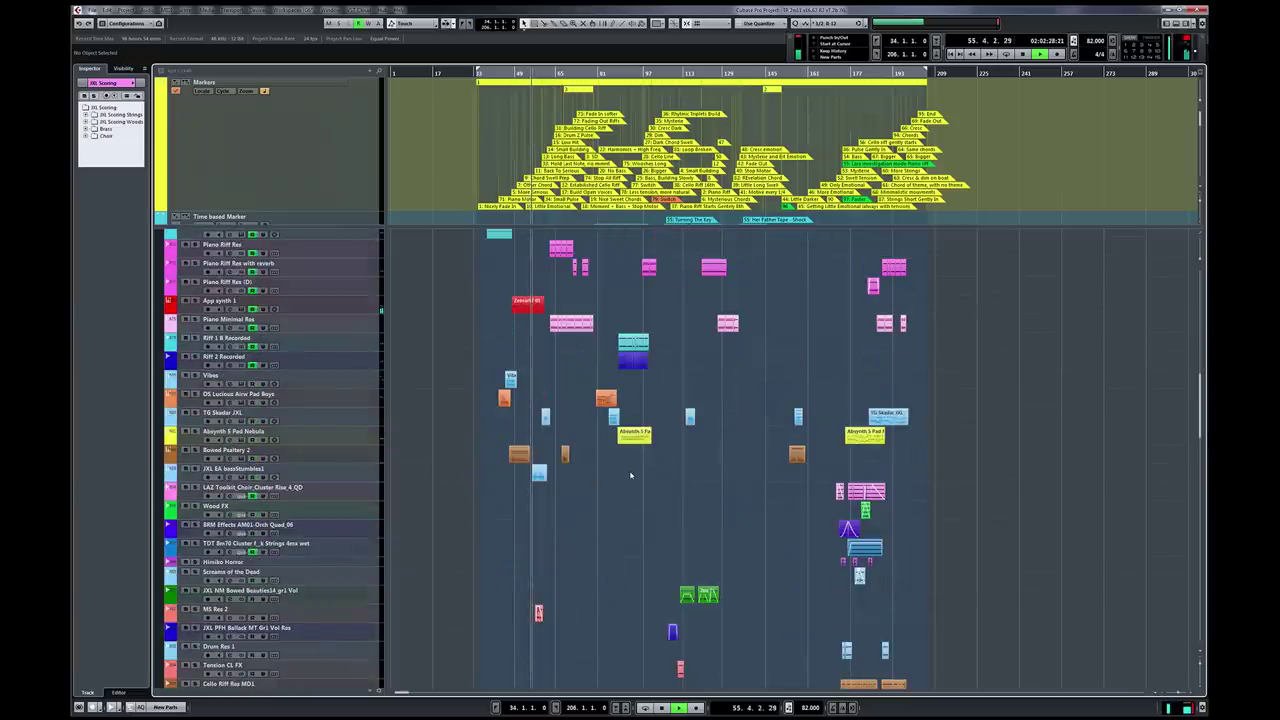
pyautogui.scroll(-5, 643, 488)
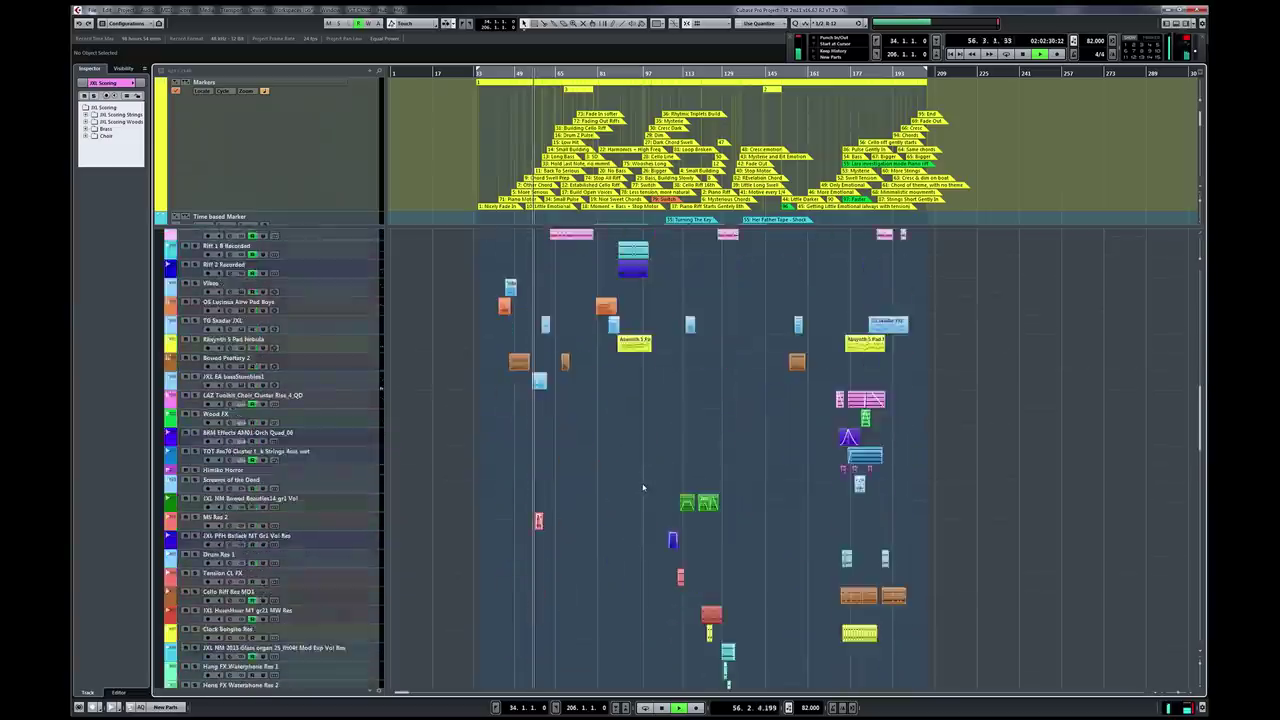
pyautogui.scroll(-10, 643, 488)
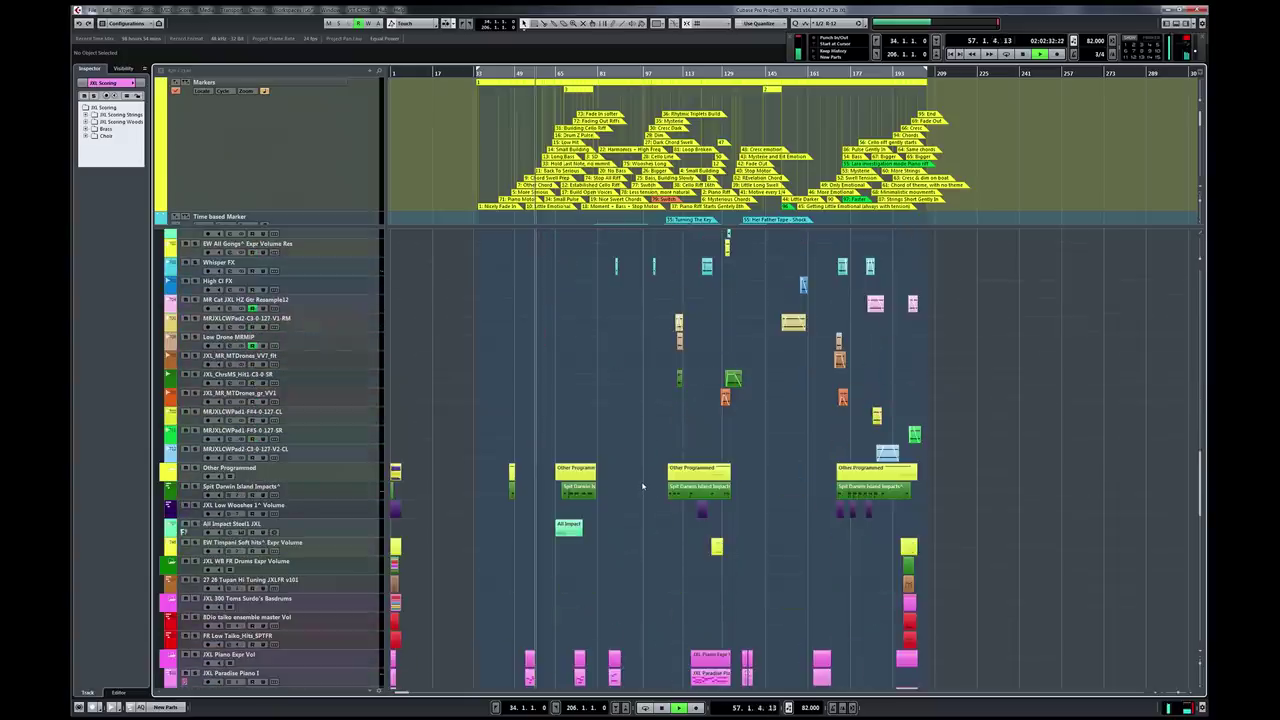
pyautogui.scroll(-12, 643, 488)
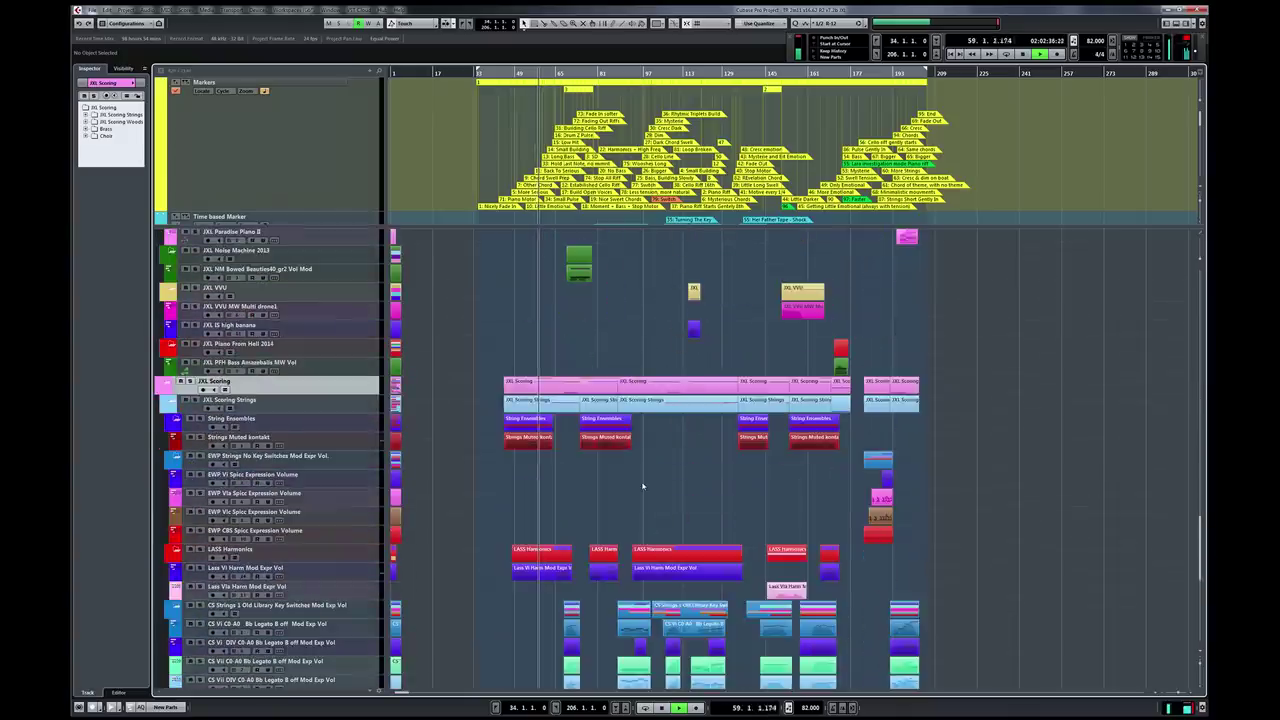
pyautogui.scroll(-3, 643, 487)
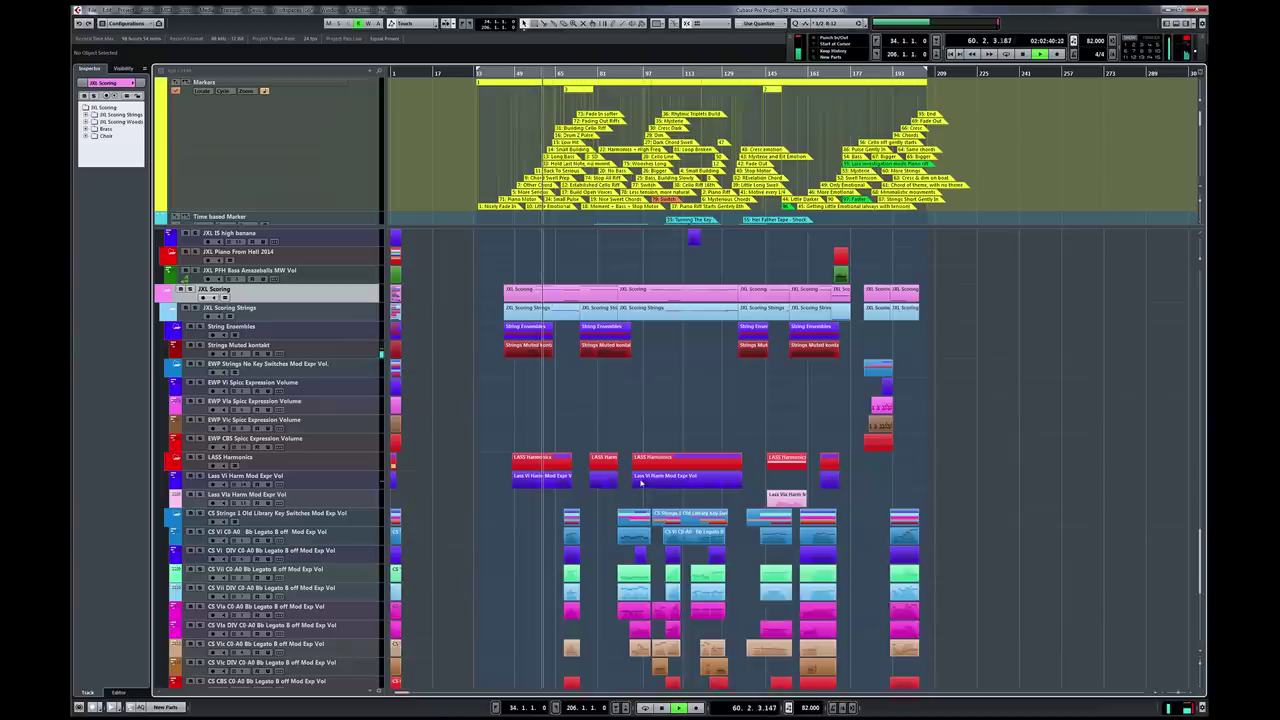
pyautogui.scroll(15, 641, 486)
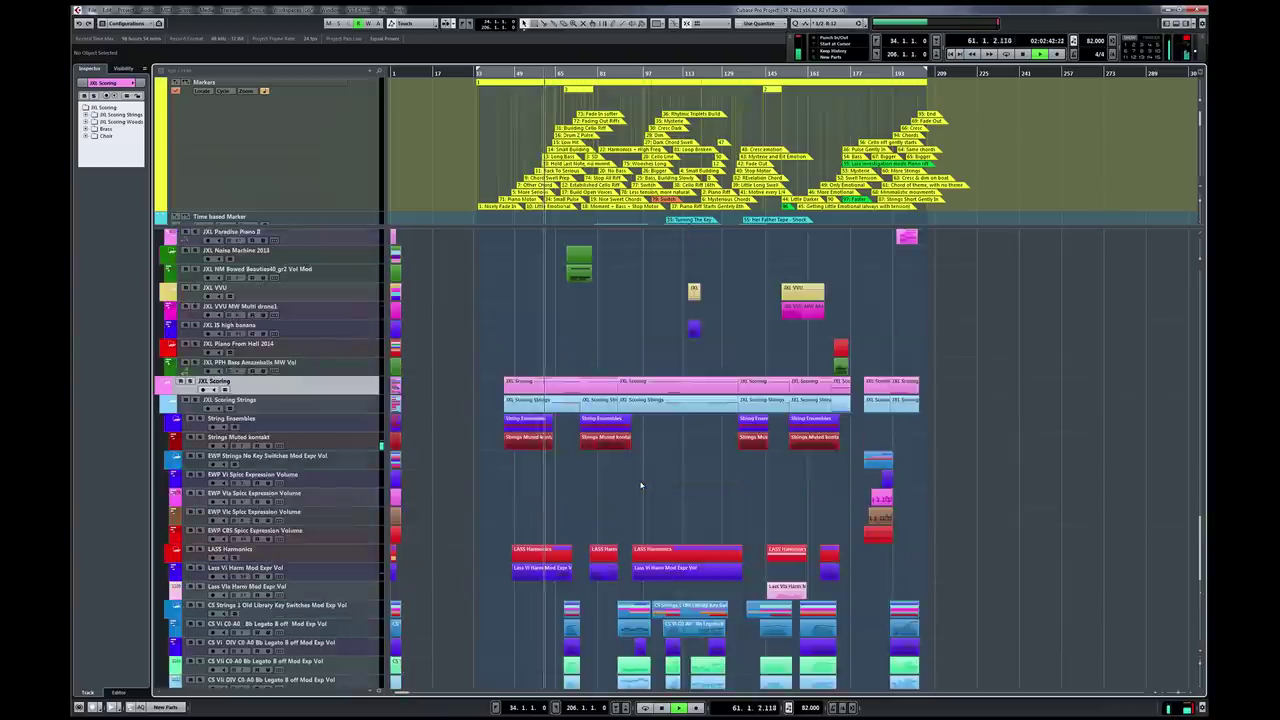
pyautogui.scroll(10, 641, 486)
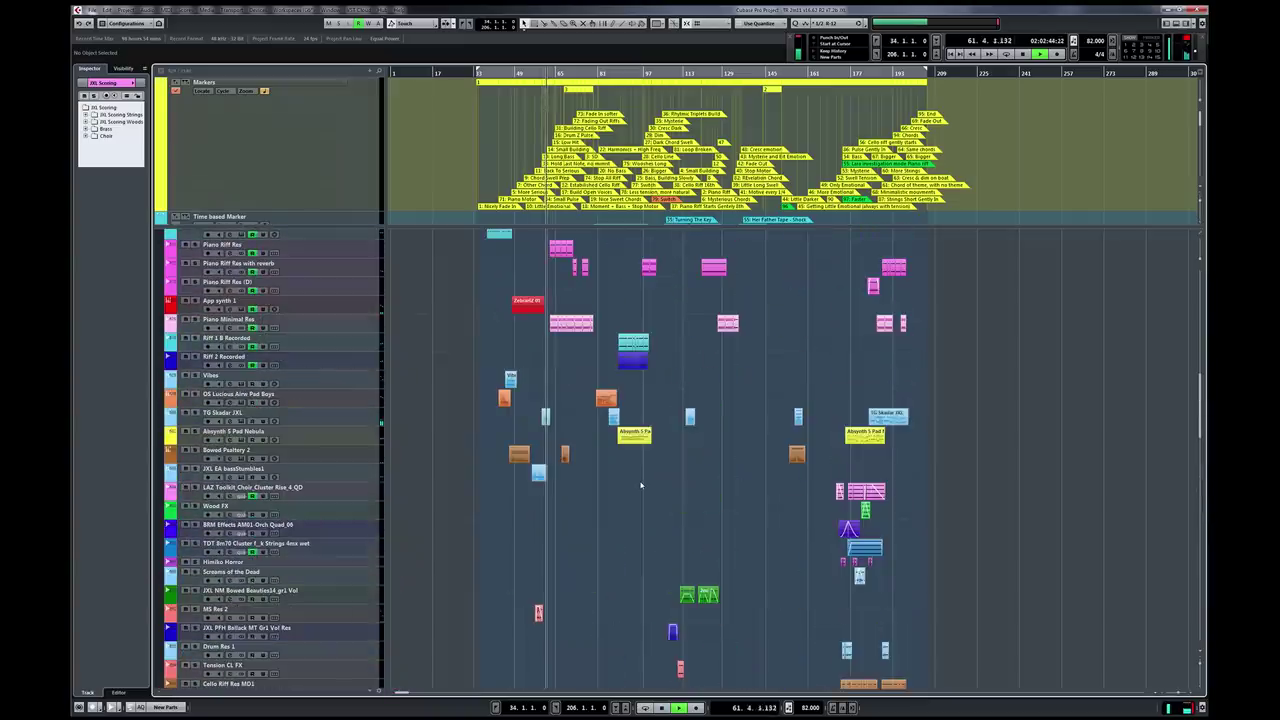
pyautogui.scroll(15, 641, 486)
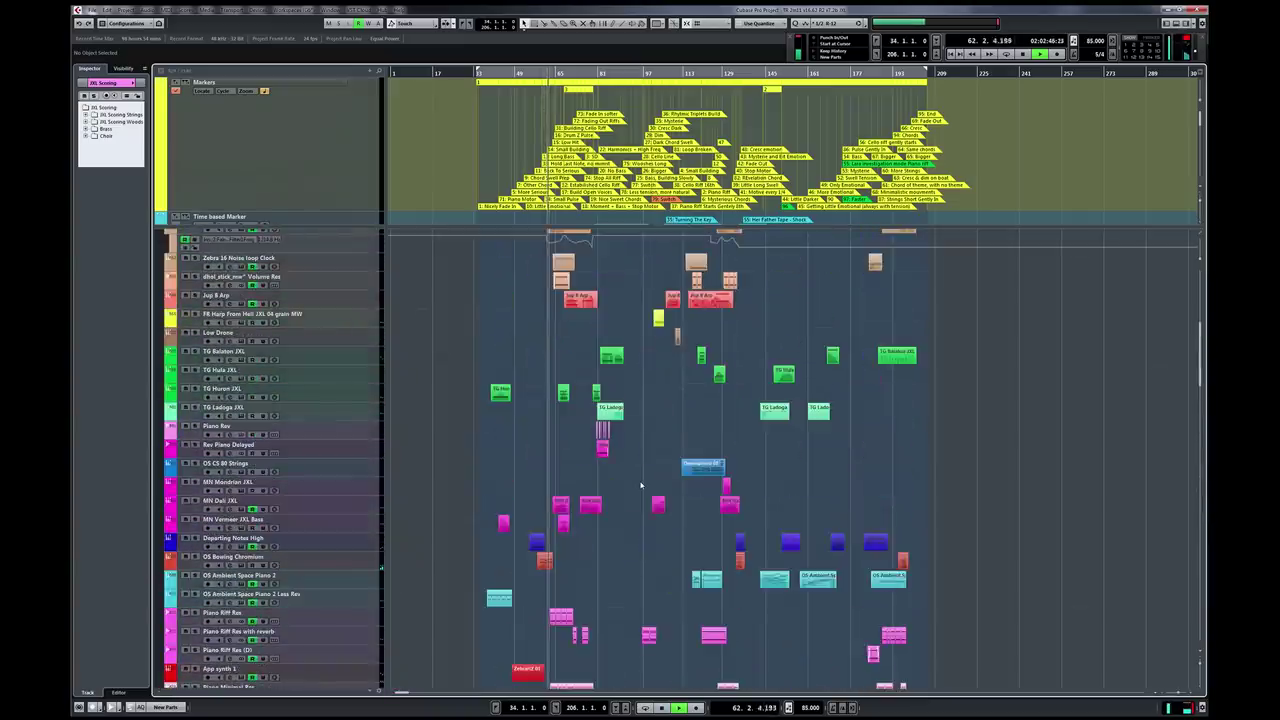
pyautogui.scroll(5, 641, 486)
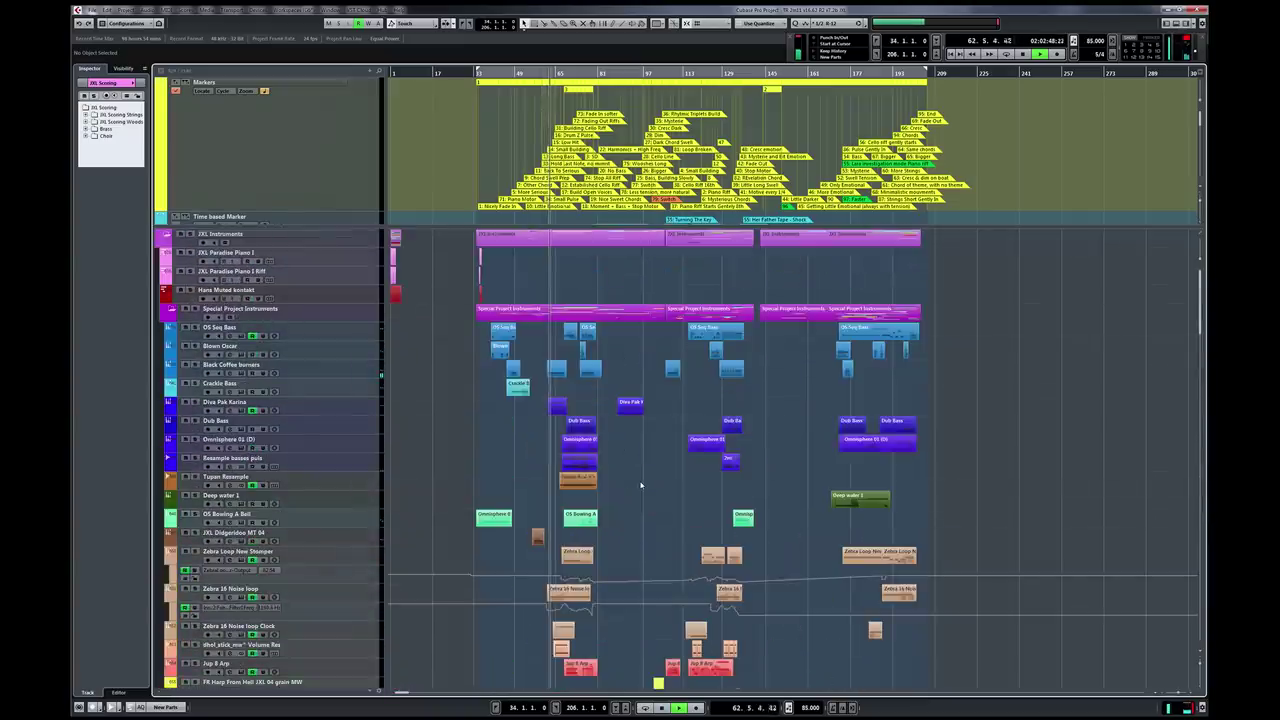
pyautogui.scroll(-5, 641, 486)
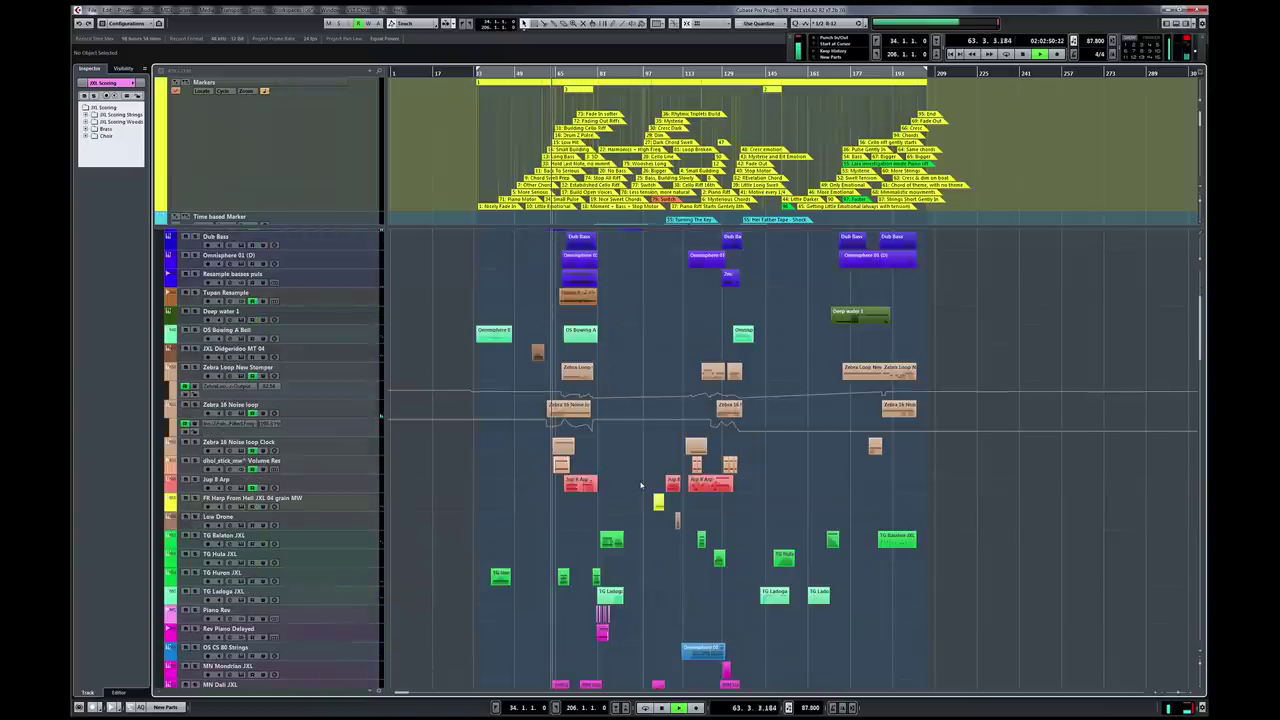
pyautogui.scroll(-5, 641, 486)
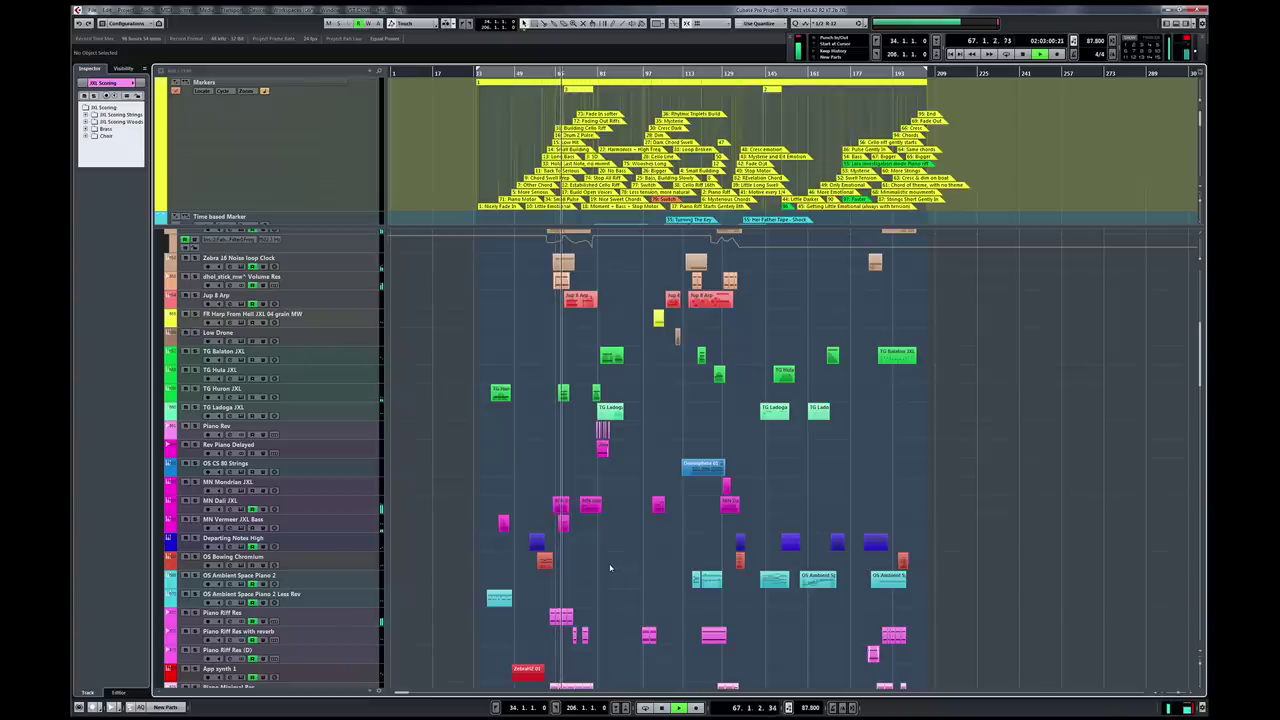
pyautogui.scroll(10, 613, 567)
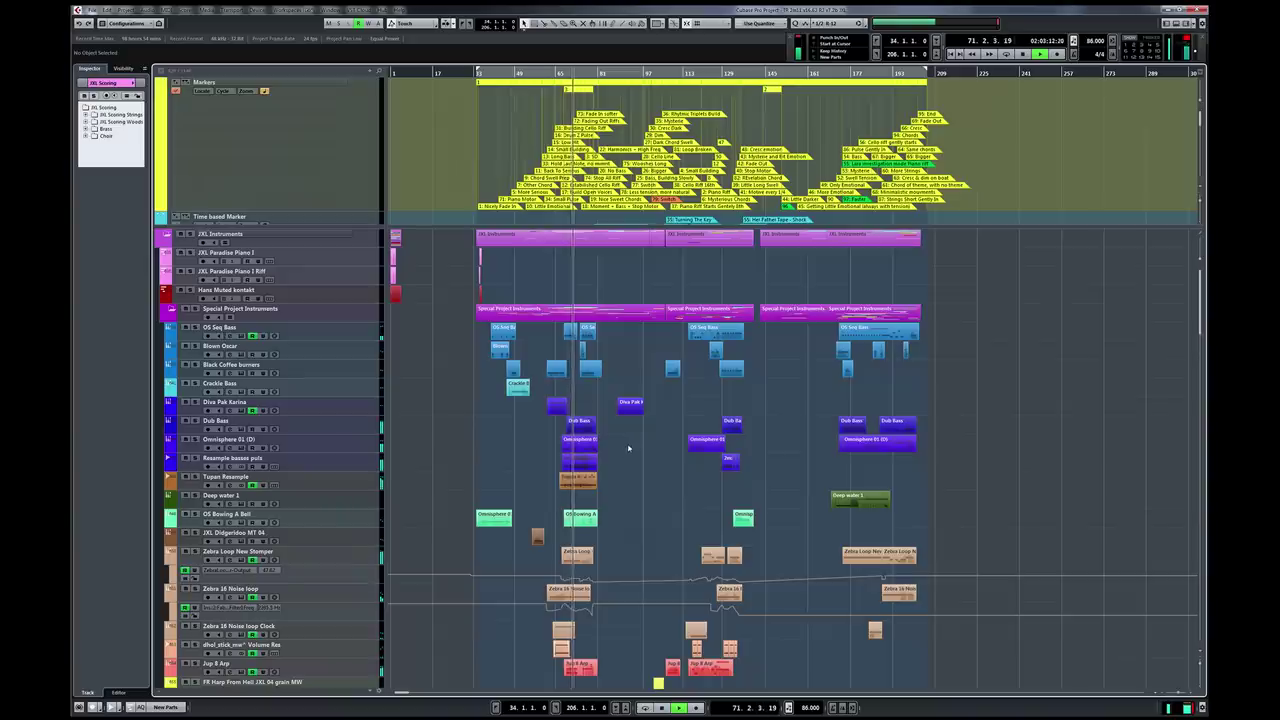
# Step: Examine the Special Project Instruments parts close up around bars 61 to 81 while the cue plays
pyautogui.press('h')
pyautogui.press('h')
pyautogui.press('h')
pyautogui.press('h')
pyautogui.press('h')
pyautogui.press('h')
pyautogui.press('h')
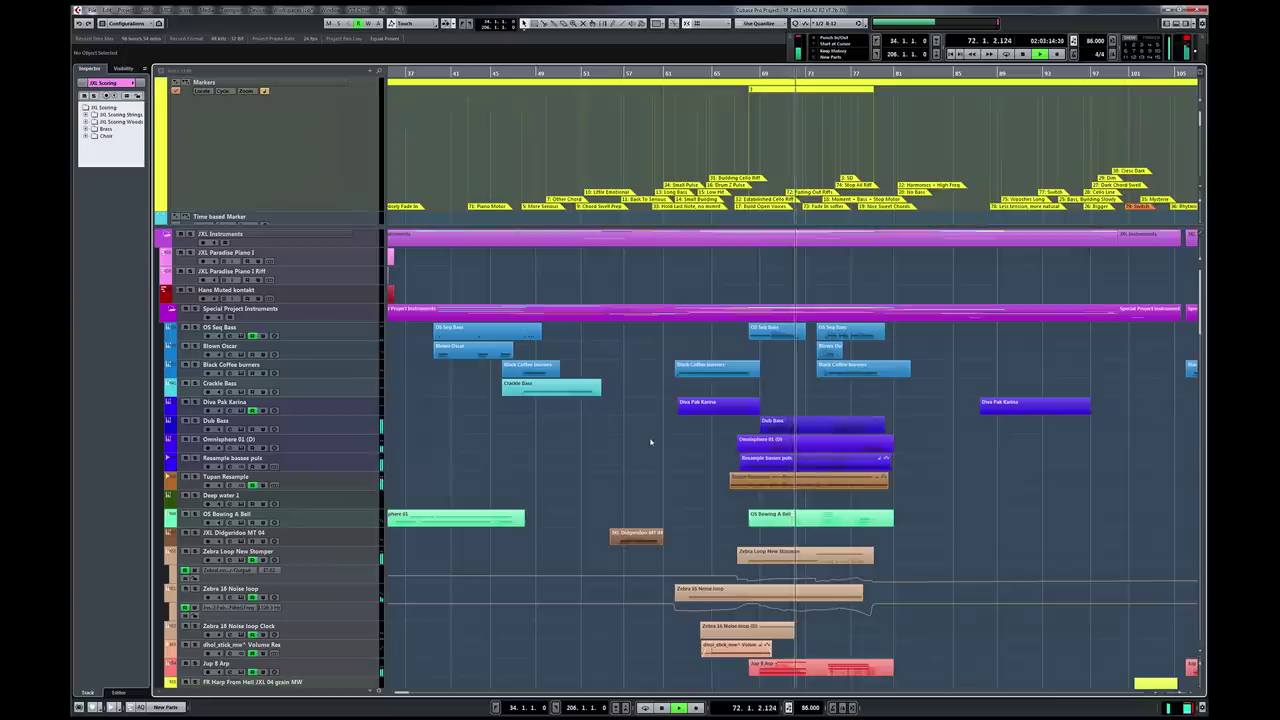
pyautogui.press('h')
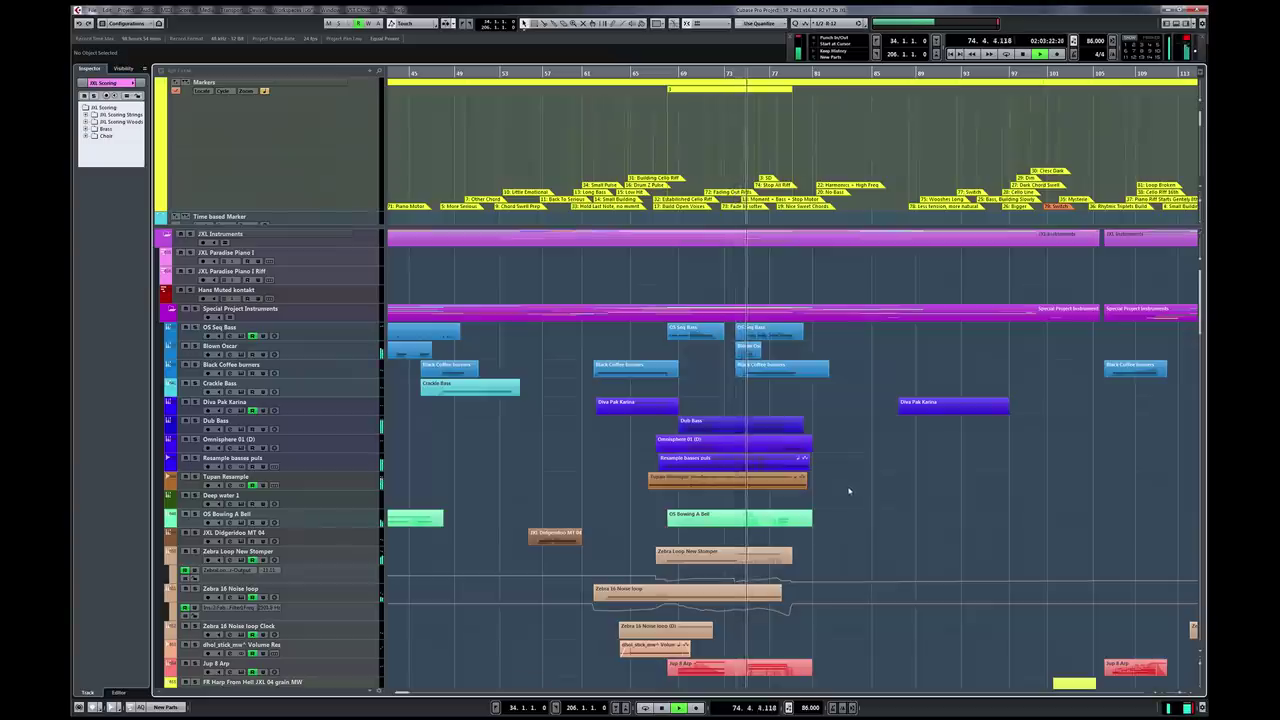
pyautogui.hscroll(1, 837, 484)
pyautogui.hscroll(1, 835, 479)
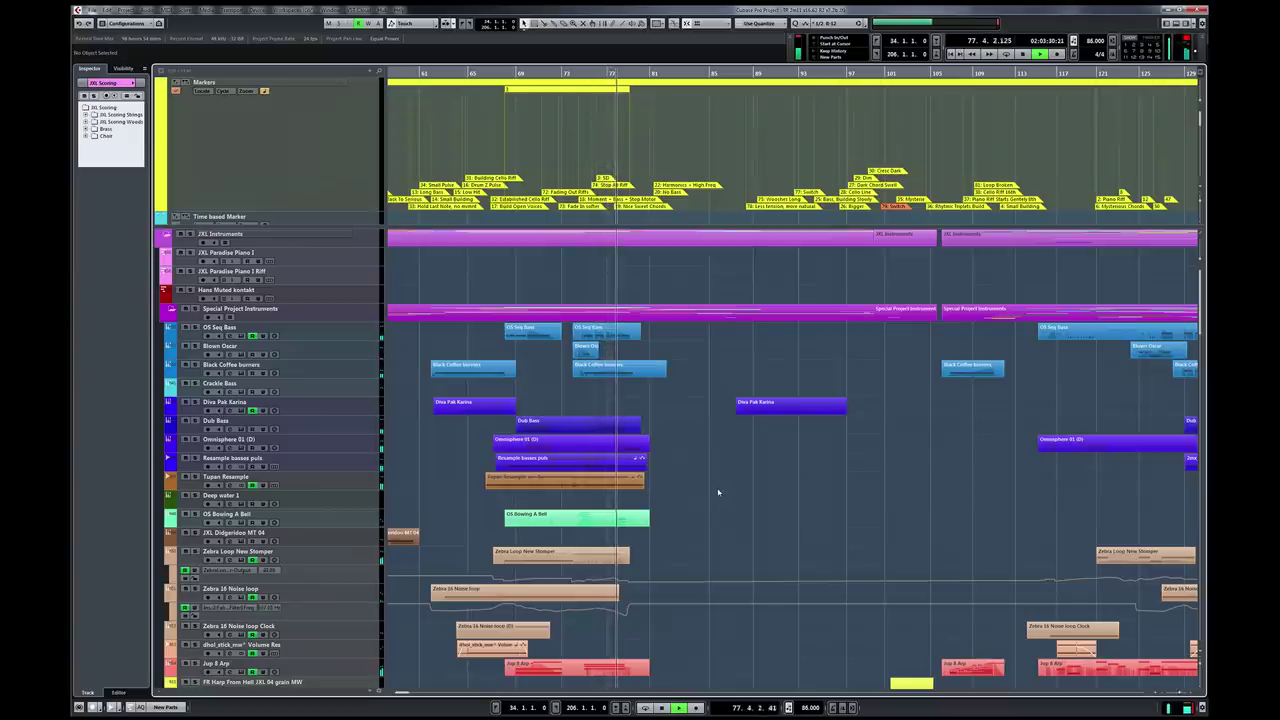
# Step: Follow the playing cue past bar 81 at a wider timeline zoom, comparing the bass, Zebra loop and Jup 8 Arp parts
pyautogui.press('g')
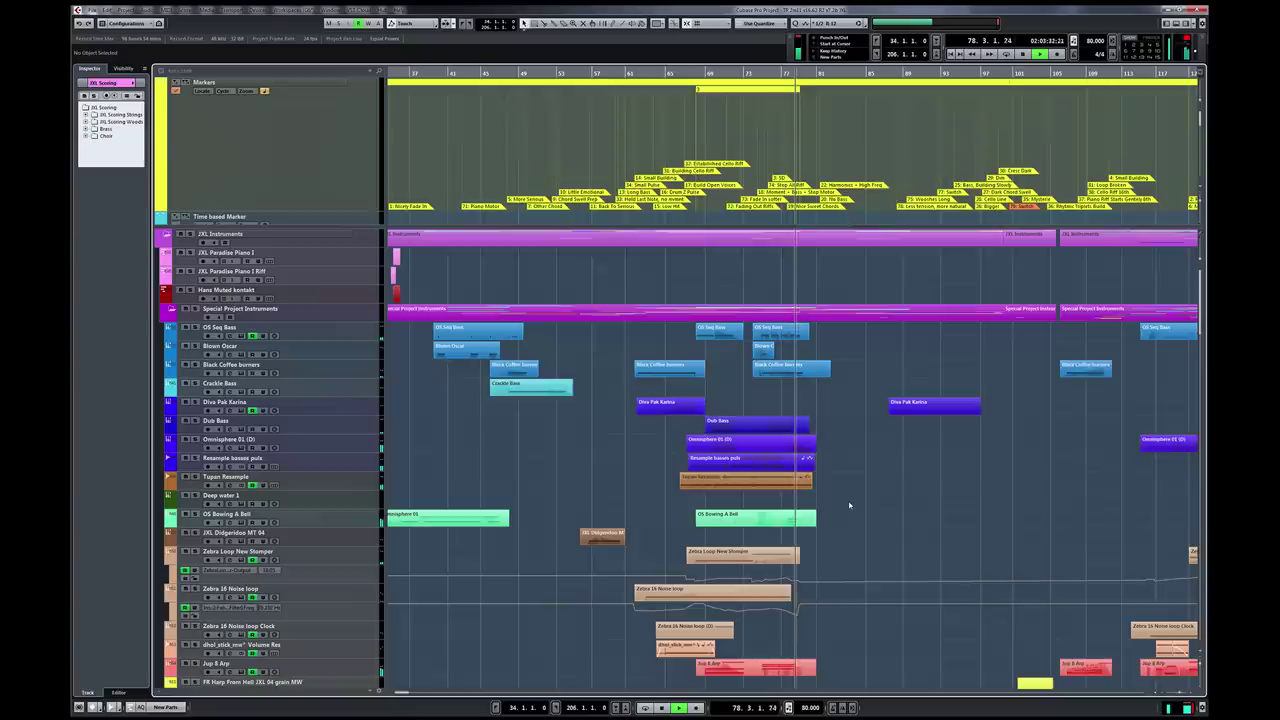
pyautogui.hscroll(4, 767, 495)
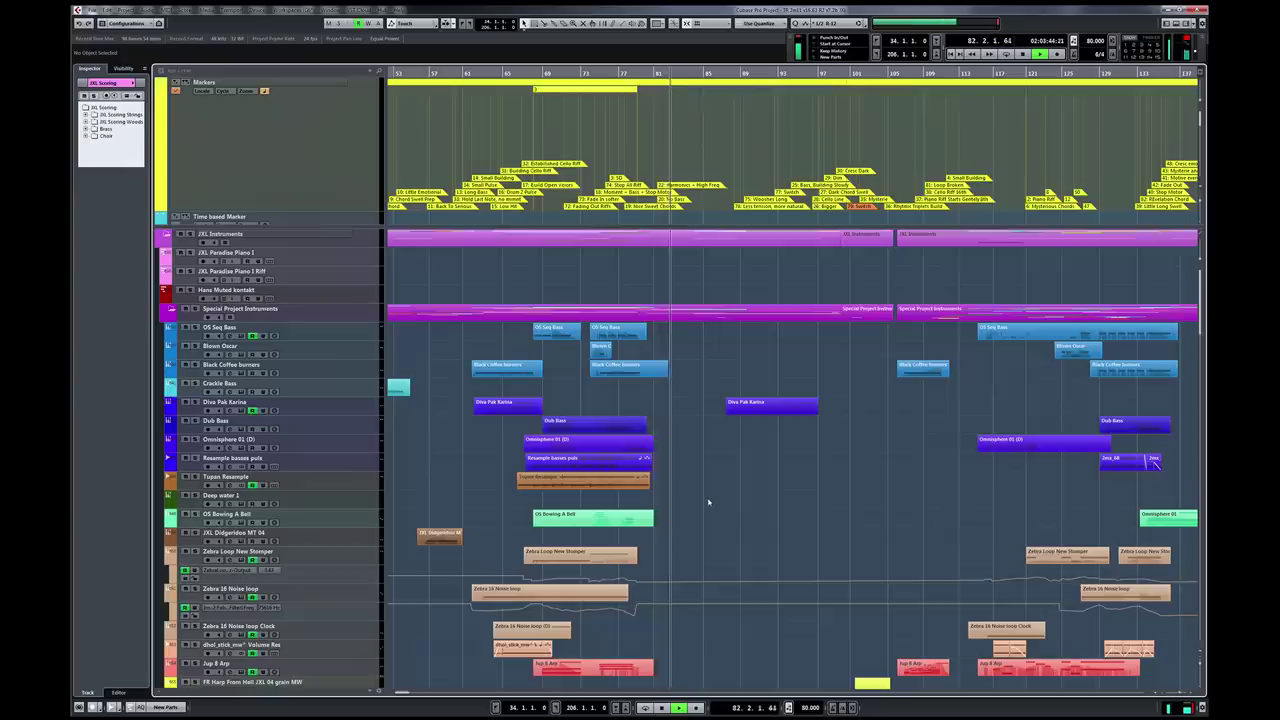
pyautogui.press('g')
pyautogui.press('g')
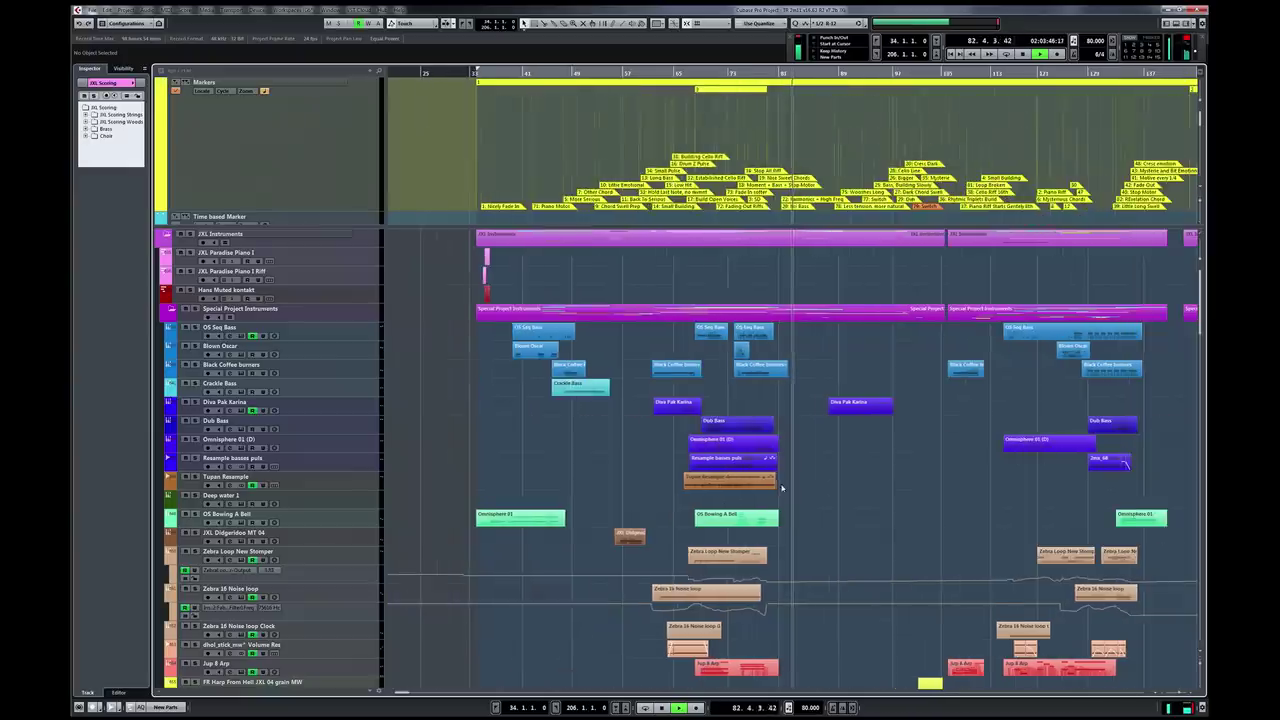
pyautogui.press('g')
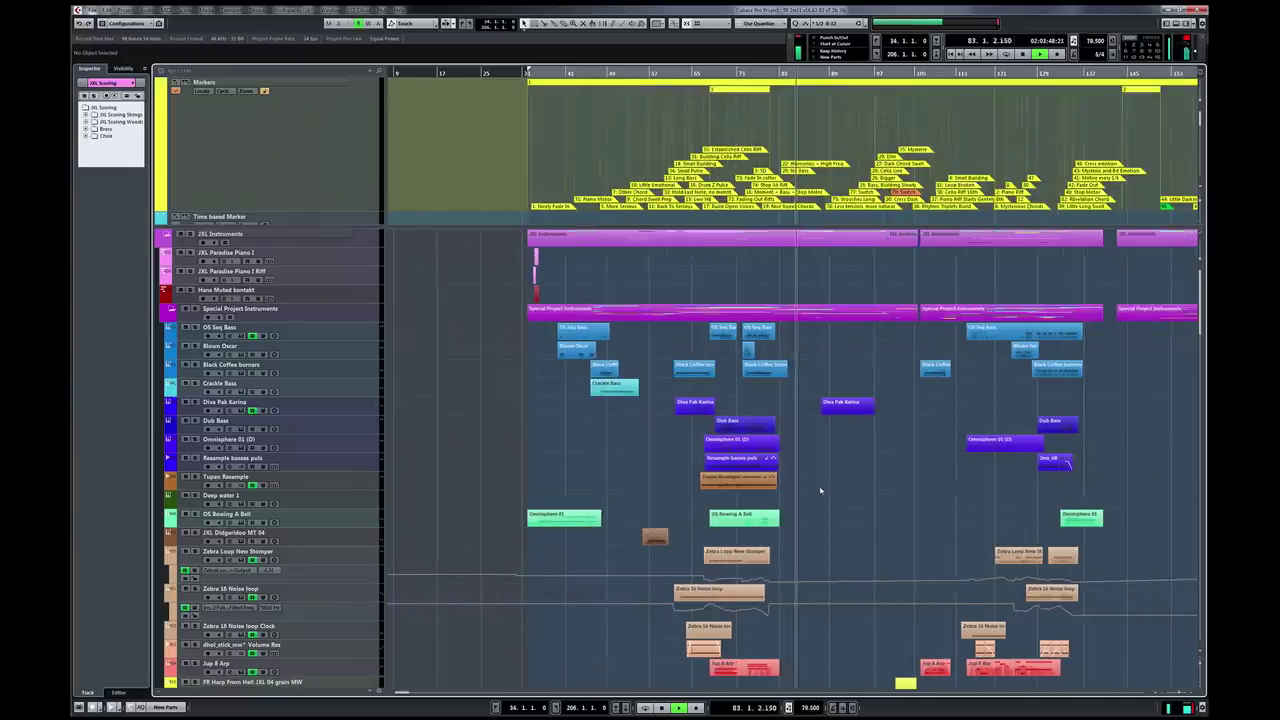
pyautogui.hscroll(1, 820, 490)
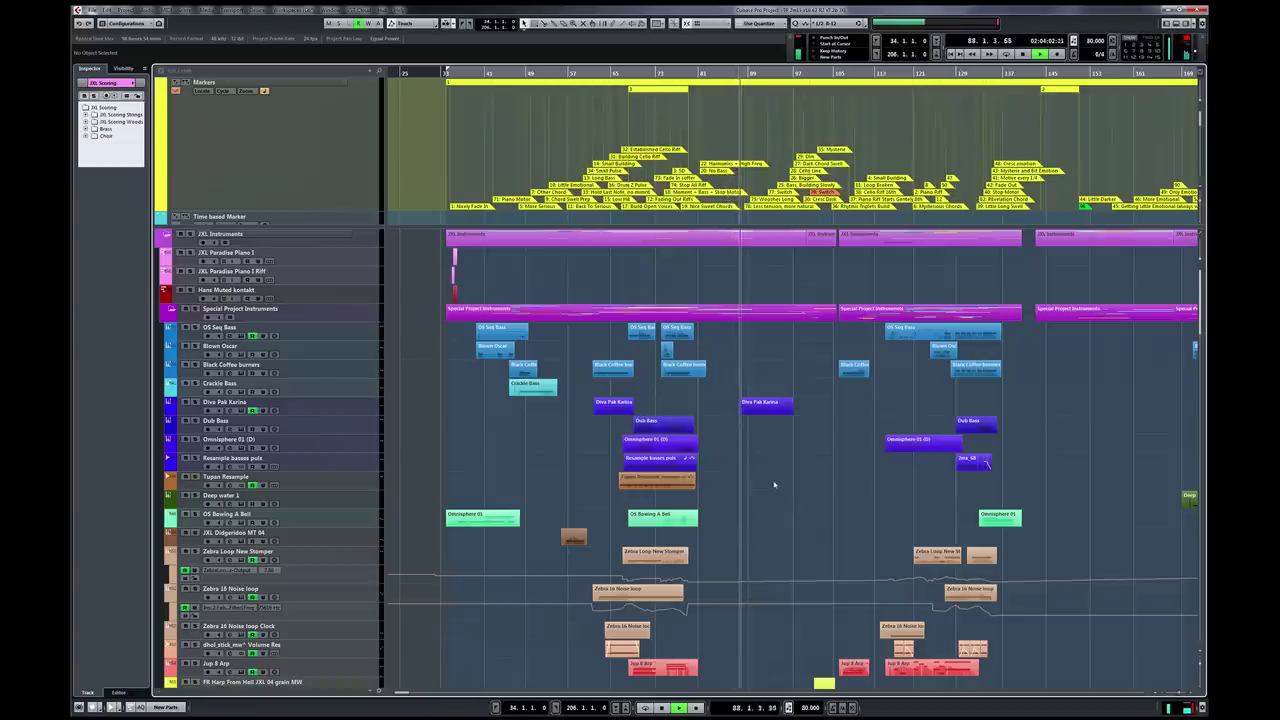
# Step: Follow the playing cue from bar 88 to 95, surveying the tracks from the programmed instruments down to the JXL Scoring strings
pyautogui.hscroll(1, 774, 485)
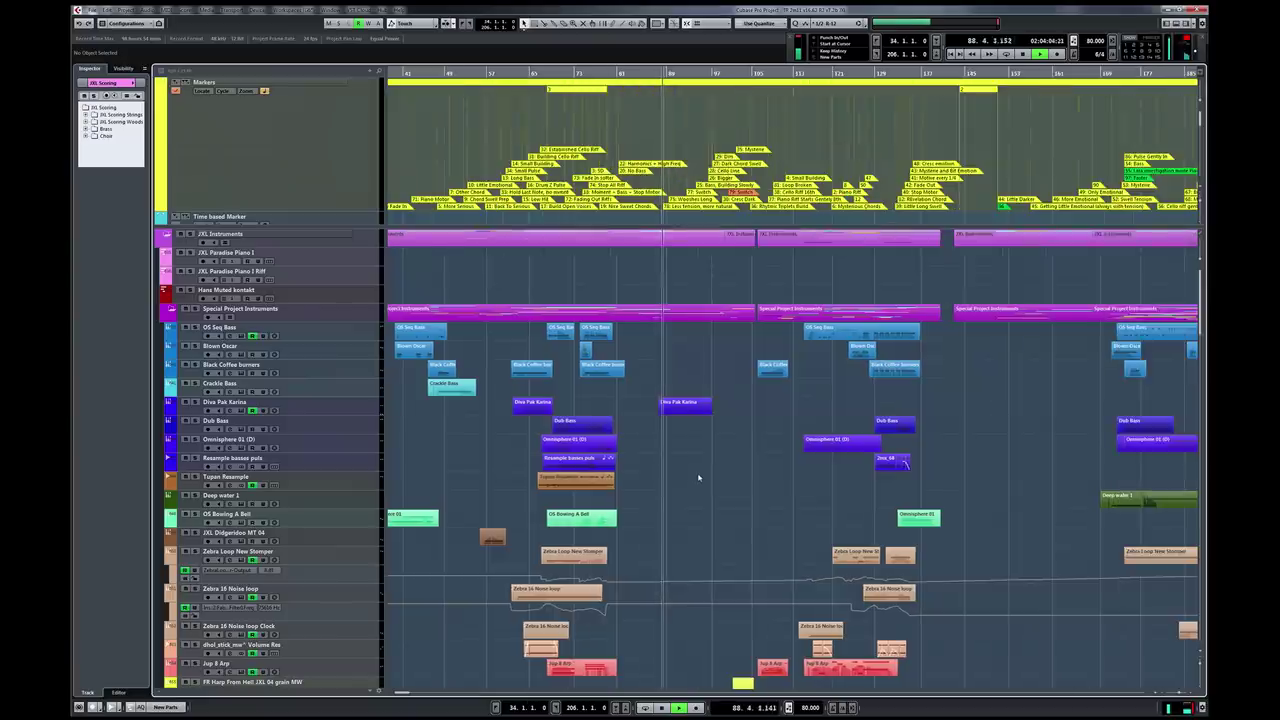
pyautogui.scroll(-3, 698, 478)
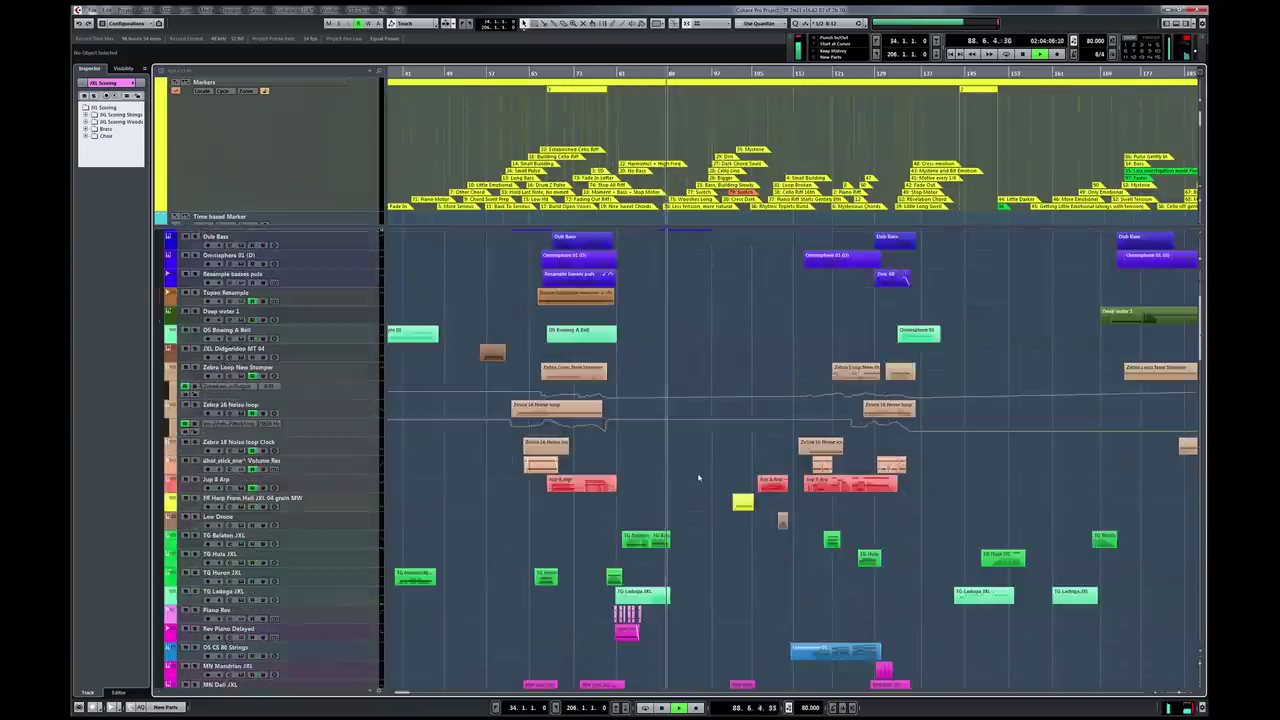
pyautogui.scroll(-3, 698, 478)
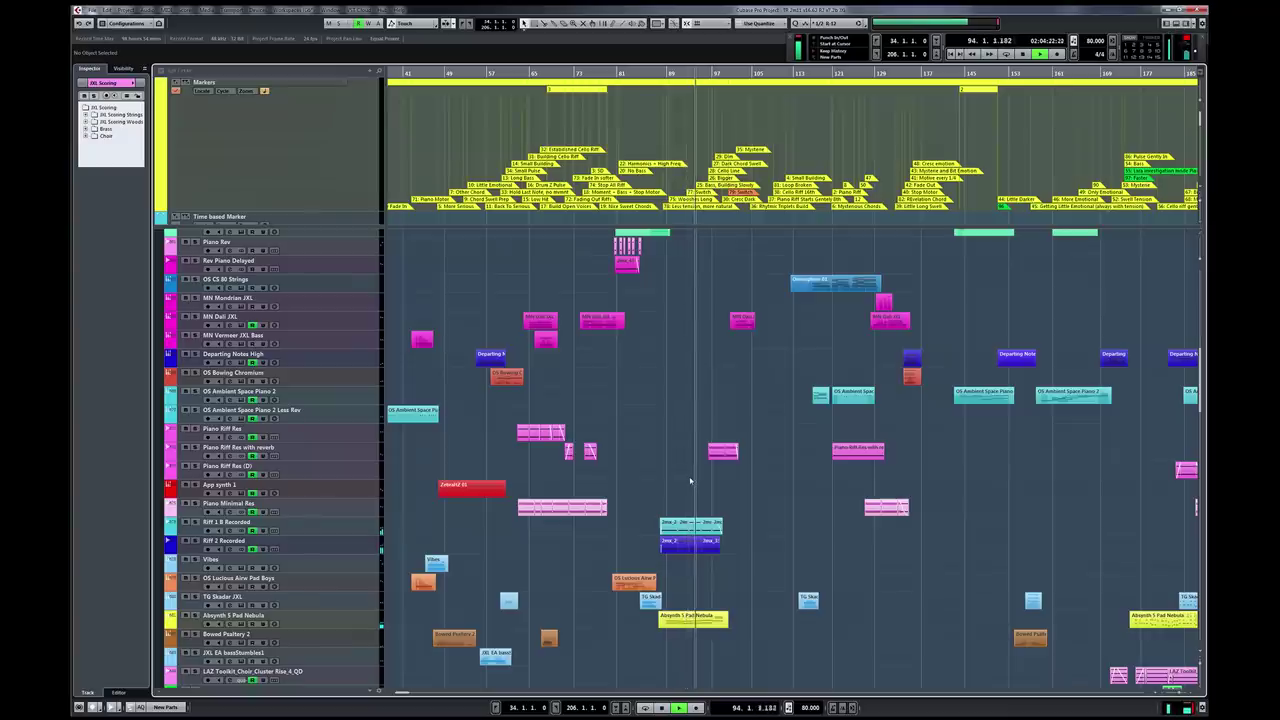
pyautogui.scroll(-20, 693, 481)
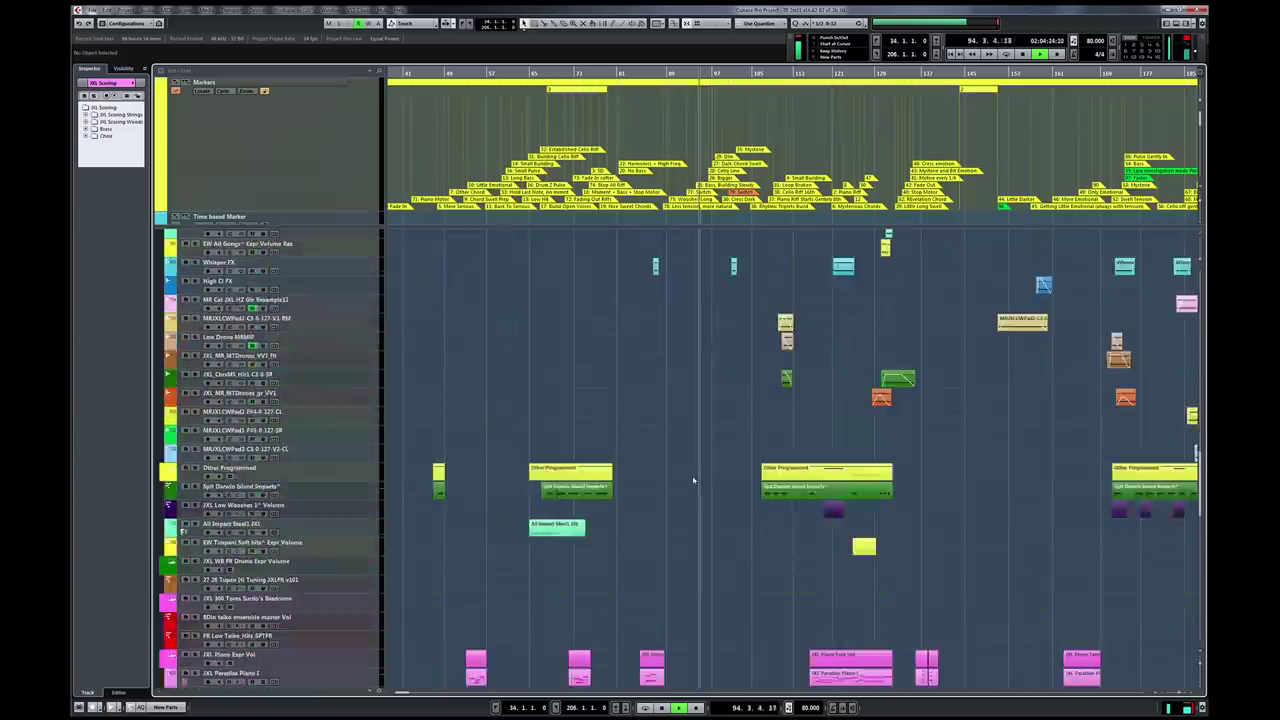
pyautogui.scroll(-10, 693, 481)
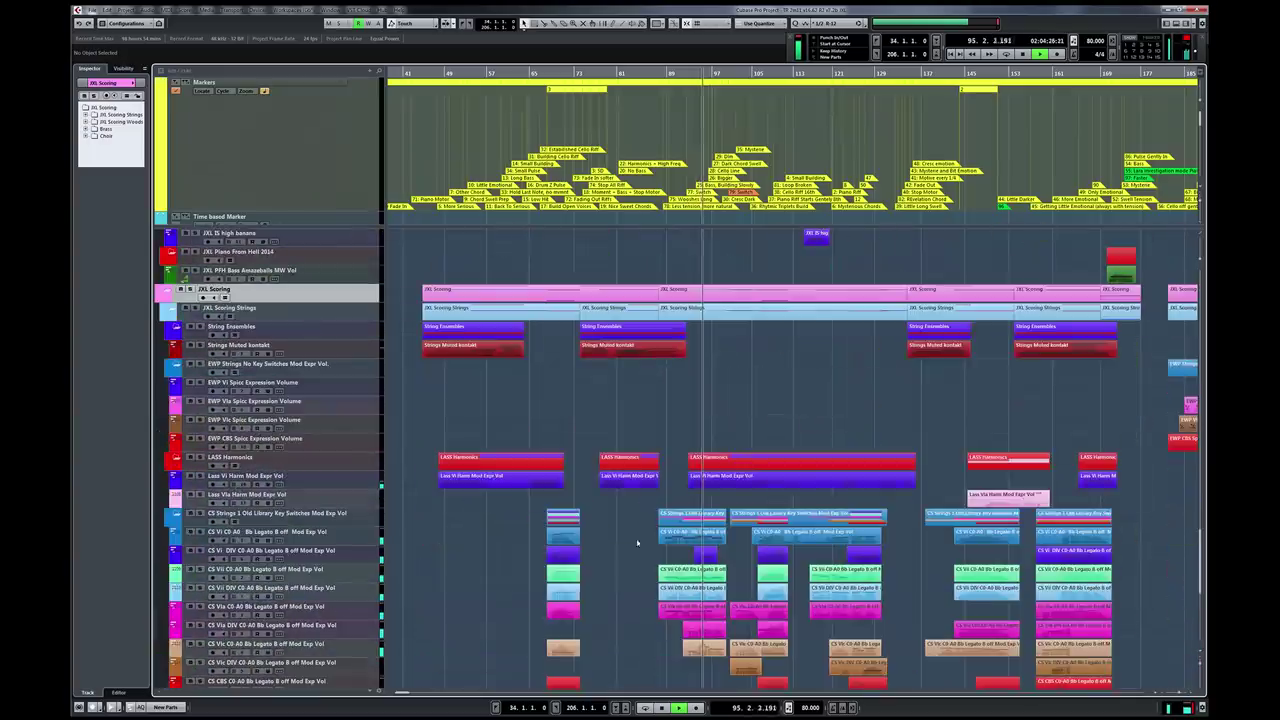
# Step: Inspect the CS Strings legato parts around bars 88 to 99 together in the Key Editor, making the CS Vla DIV part active
pyautogui.moveTo(632, 540); pyautogui.dragTo(721, 650)
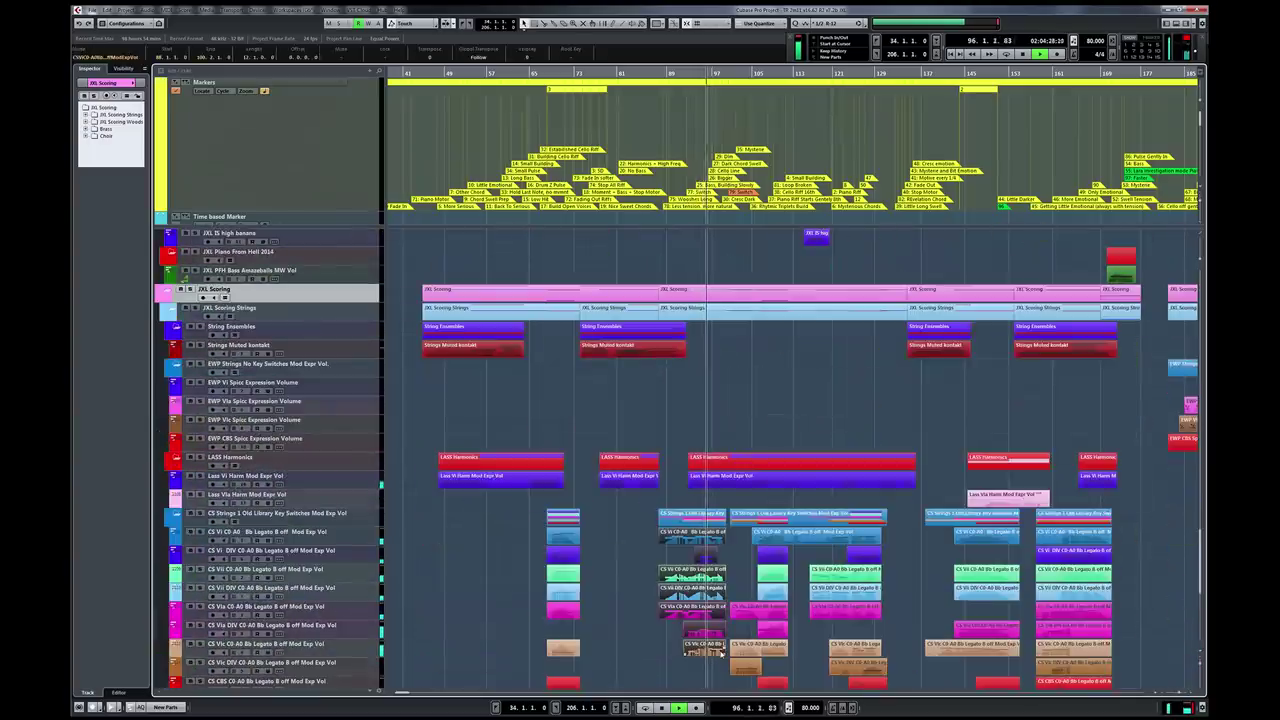
pyautogui.doubleClick(721, 650)
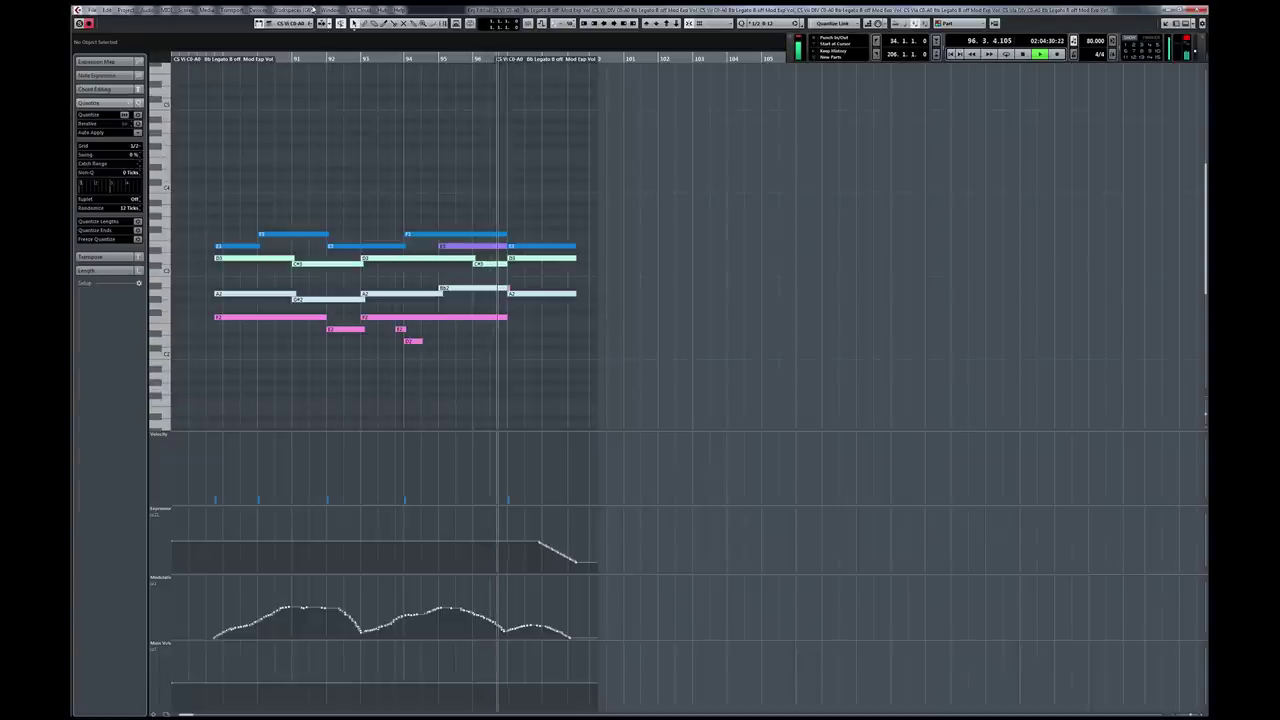
pyautogui.click(295, 23)
pyautogui.click(311, 87)
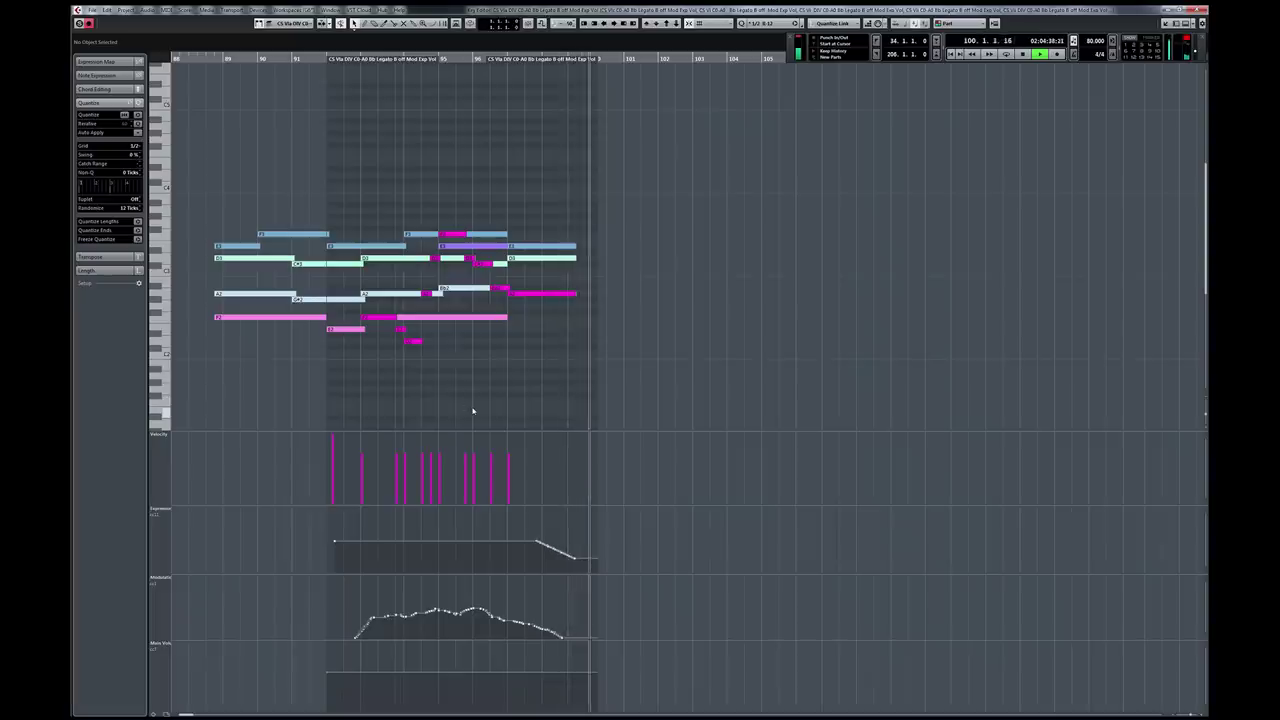
pyautogui.press('Return')
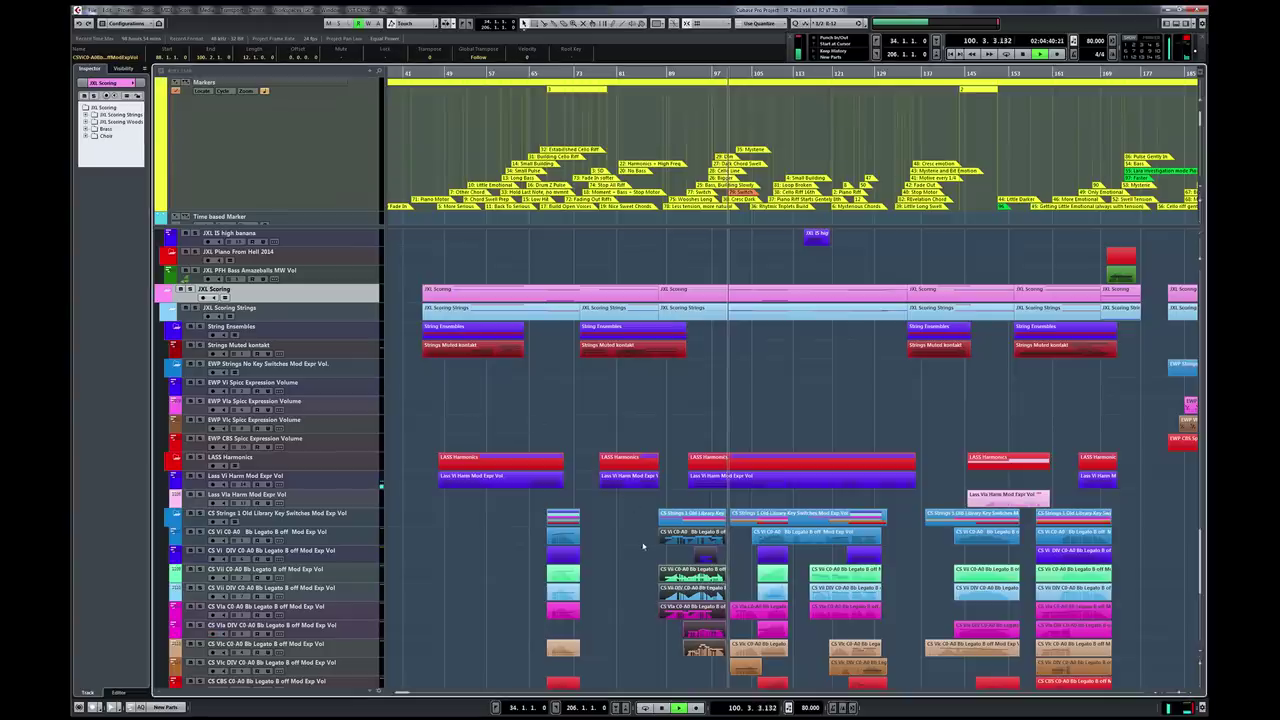
pyautogui.click(741, 570)
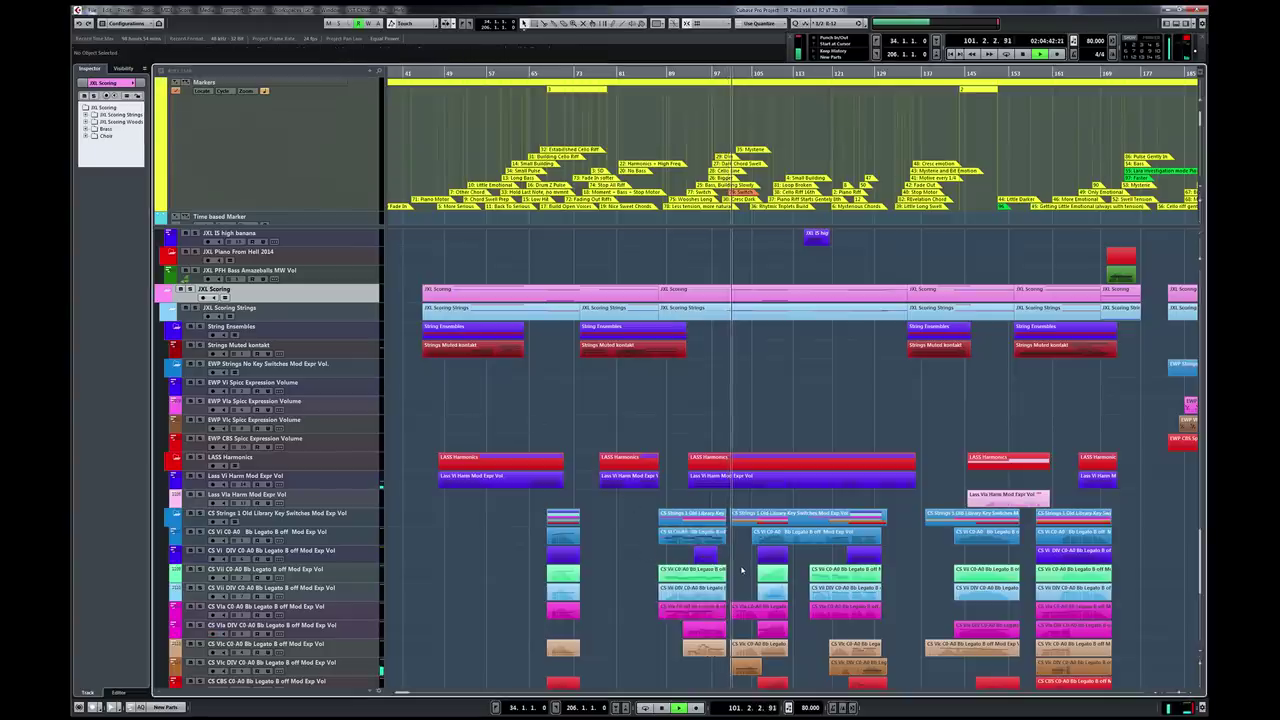
# Step: Examine the programmed instrument tracks around bars 101 to 110 during playback, from OS Bowing A Bell to OS Ambient Space Piano 2
pyautogui.scroll(-15, 741, 570)
pyautogui.scroll(15, 741, 570)
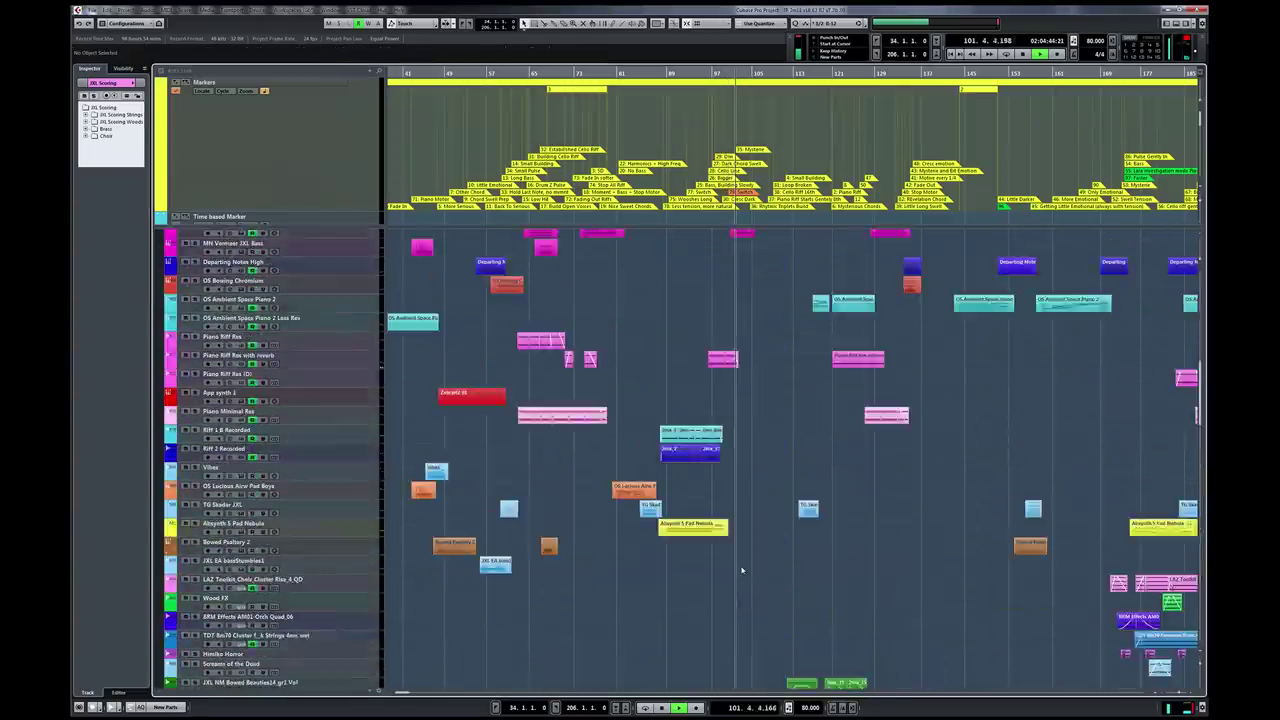
pyautogui.scroll(5, 741, 570)
pyautogui.scroll(-10, 741, 570)
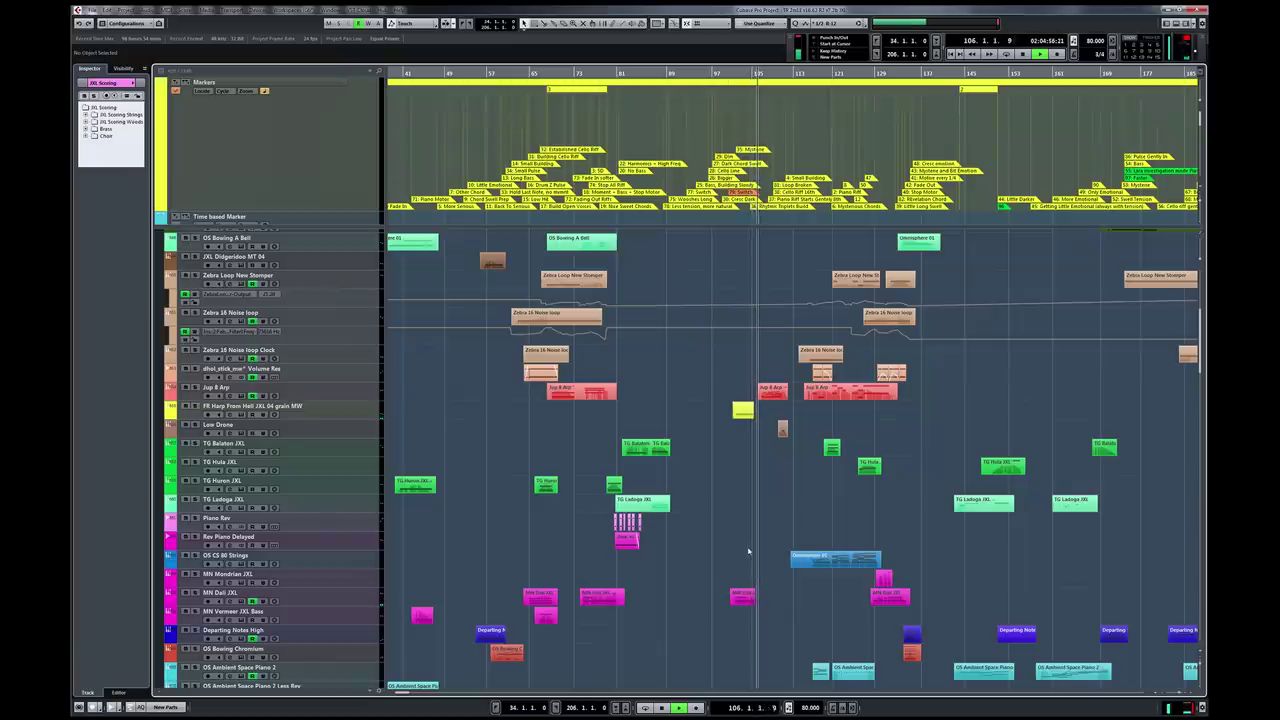
pyautogui.hscroll(5, 746, 551)
pyautogui.hscroll(-3, 746, 551)
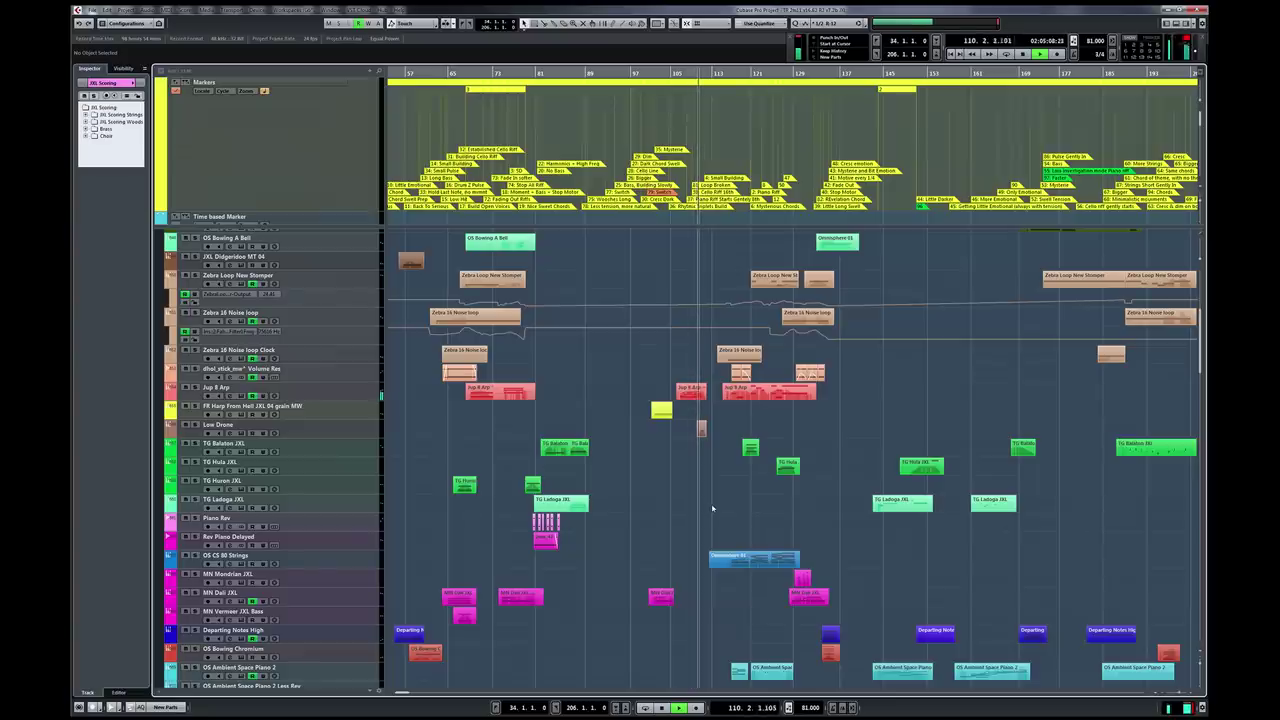
# Step: Survey the tracks from Zebra 18 Noise loop Clock down to the CS Strings and Brass tracks while bars 111 to 114 play
pyautogui.scroll(-3, 715, 506)
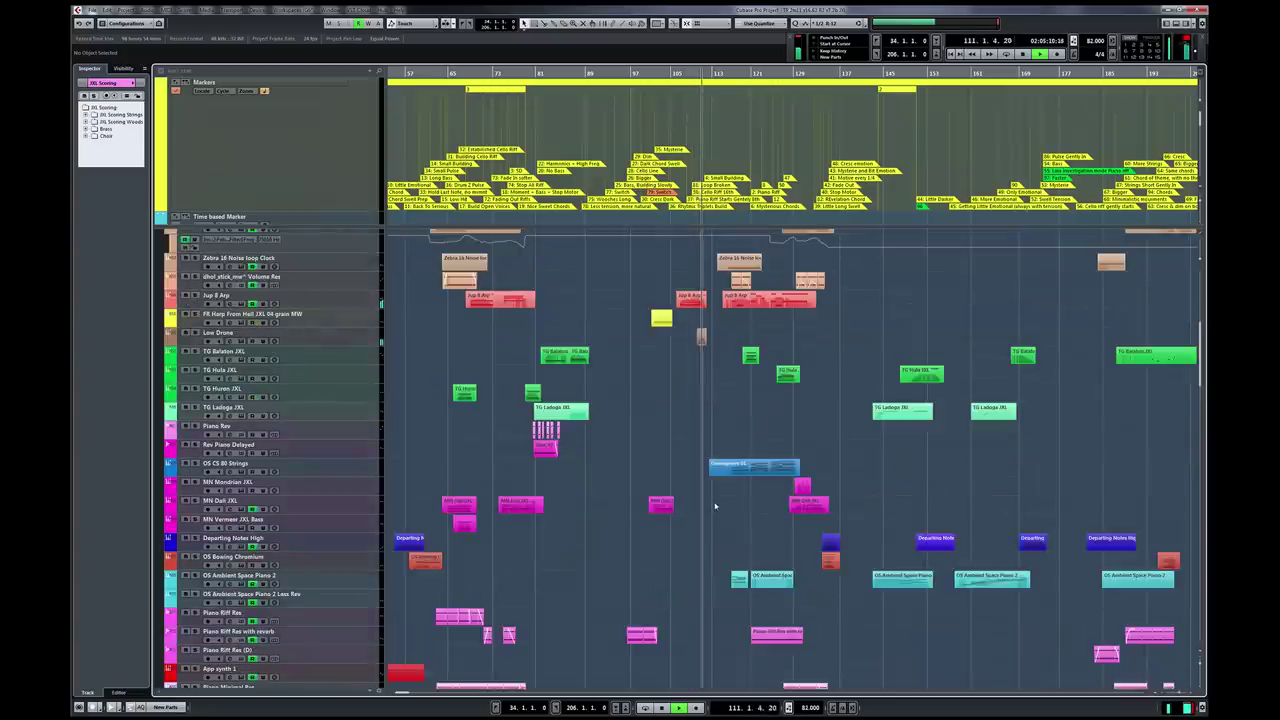
pyautogui.scroll(-12, 715, 506)
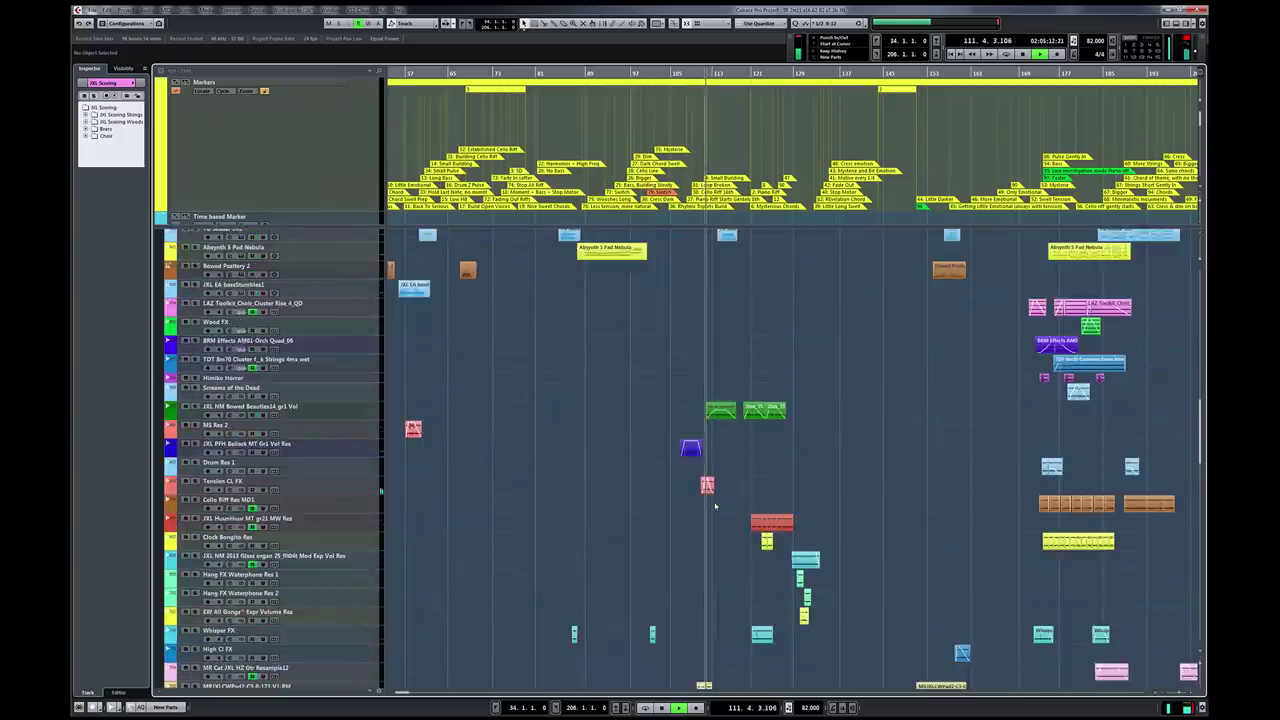
pyautogui.scroll(-15, 715, 506)
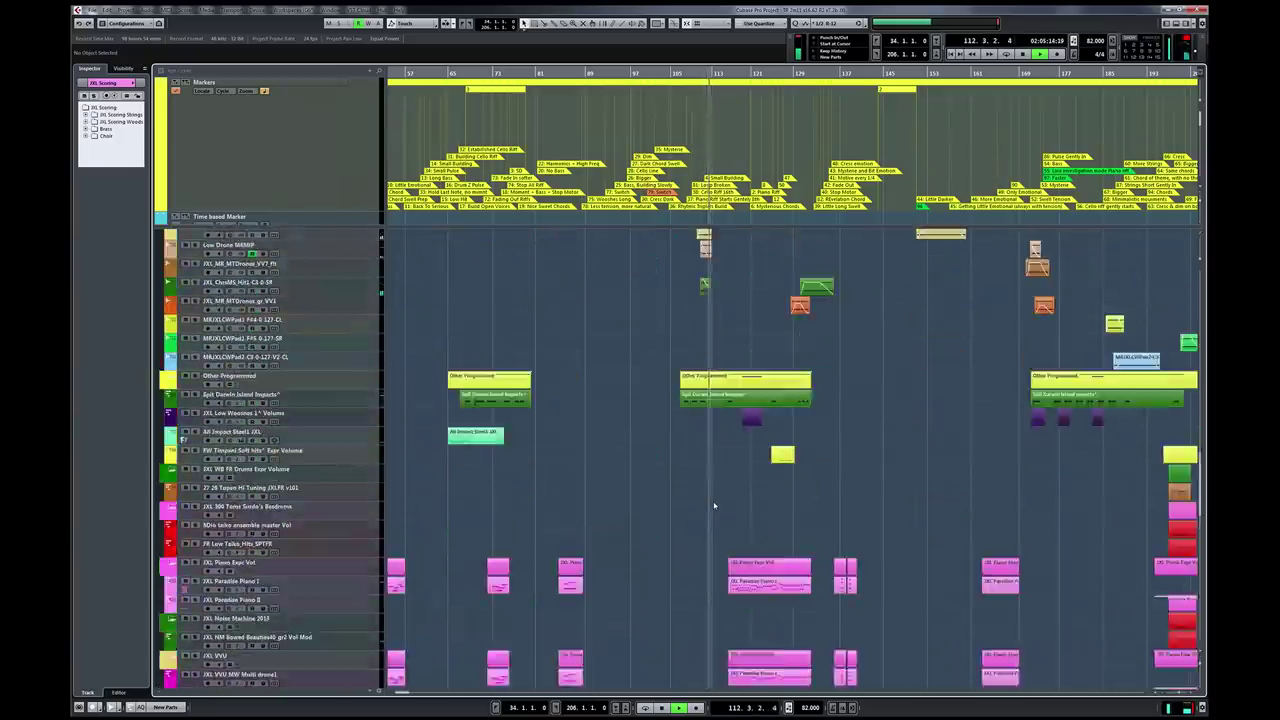
pyautogui.scroll(-3, 714, 506)
pyautogui.scroll(-3, 714, 506)
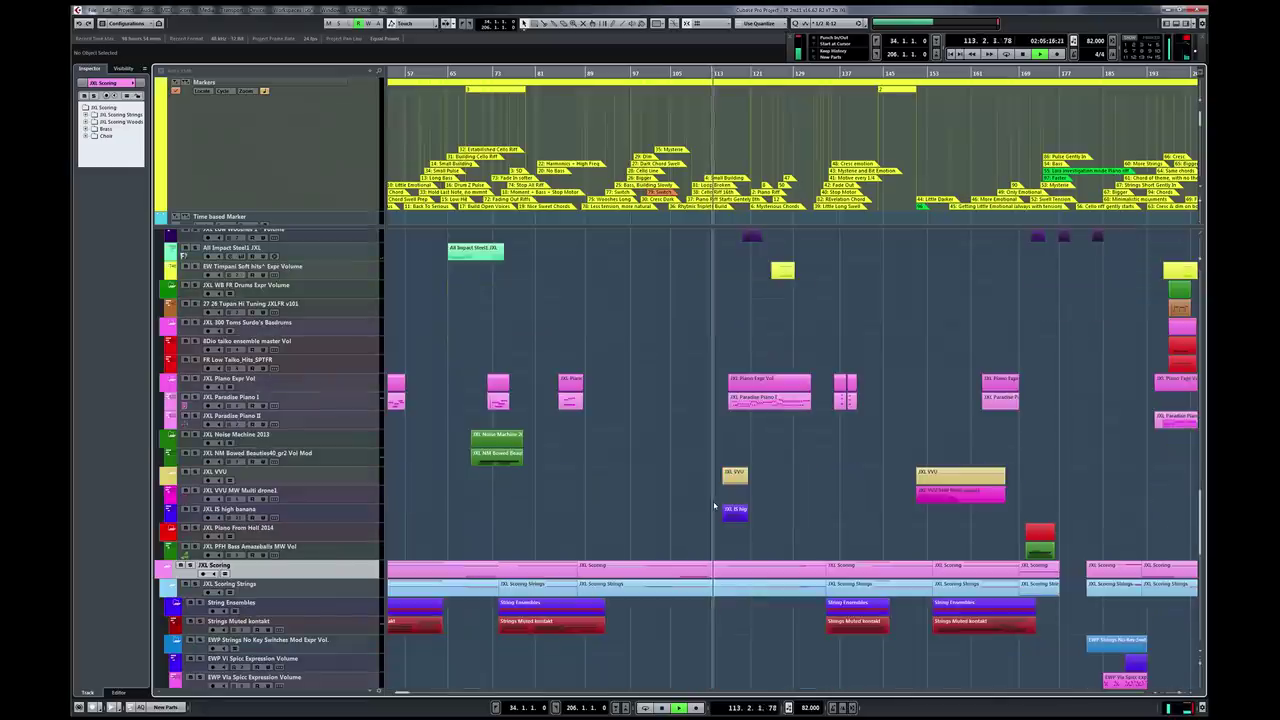
pyautogui.scroll(-9, 714, 507)
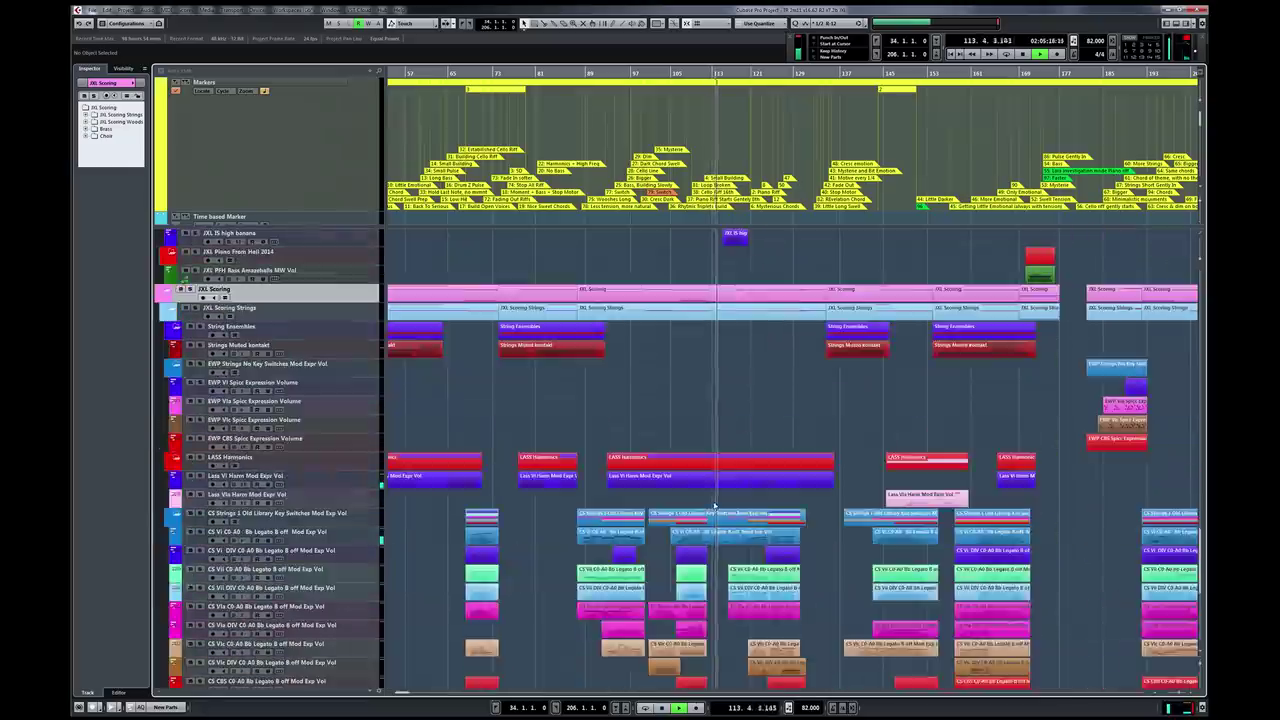
pyautogui.scroll(-3, 714, 506)
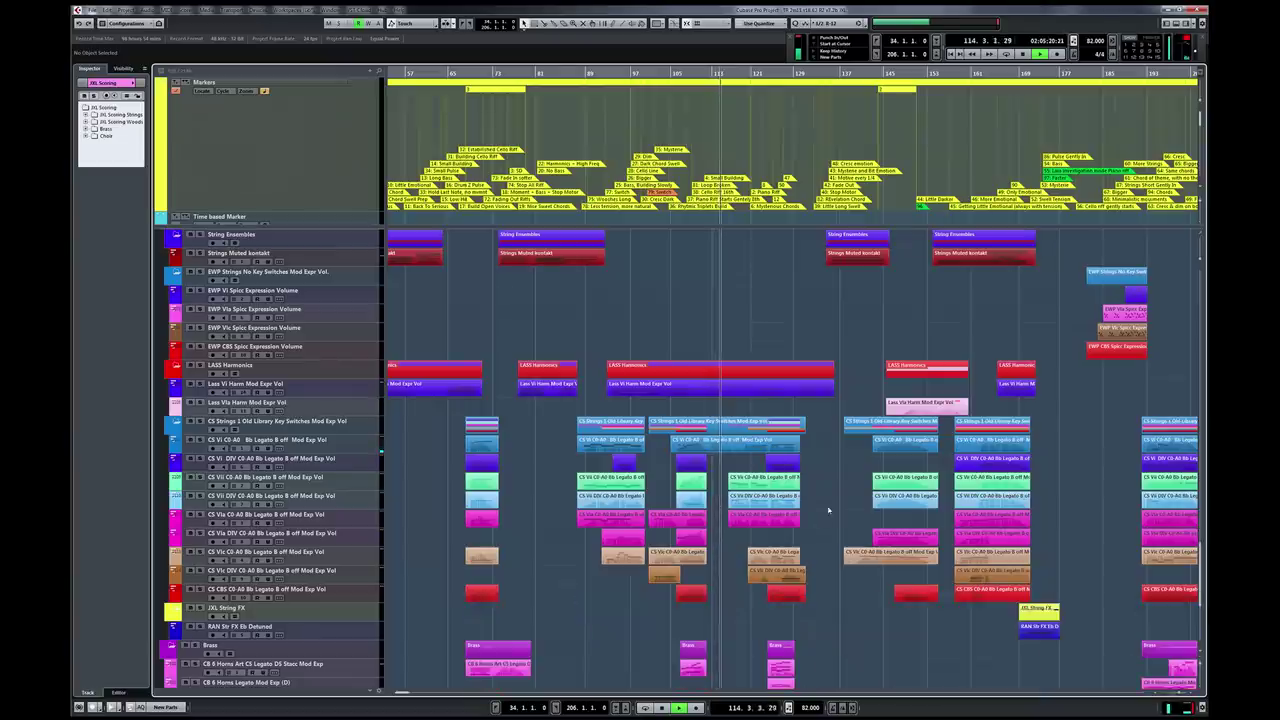
# Step: Inspect the CS Strings legato and horn parts up to about bar 129 in the Key Editor, including the high violin notes
pyautogui.moveTo(803, 545); pyautogui.dragTo(740, 601)
pyautogui.scroll(-4, 740, 600)
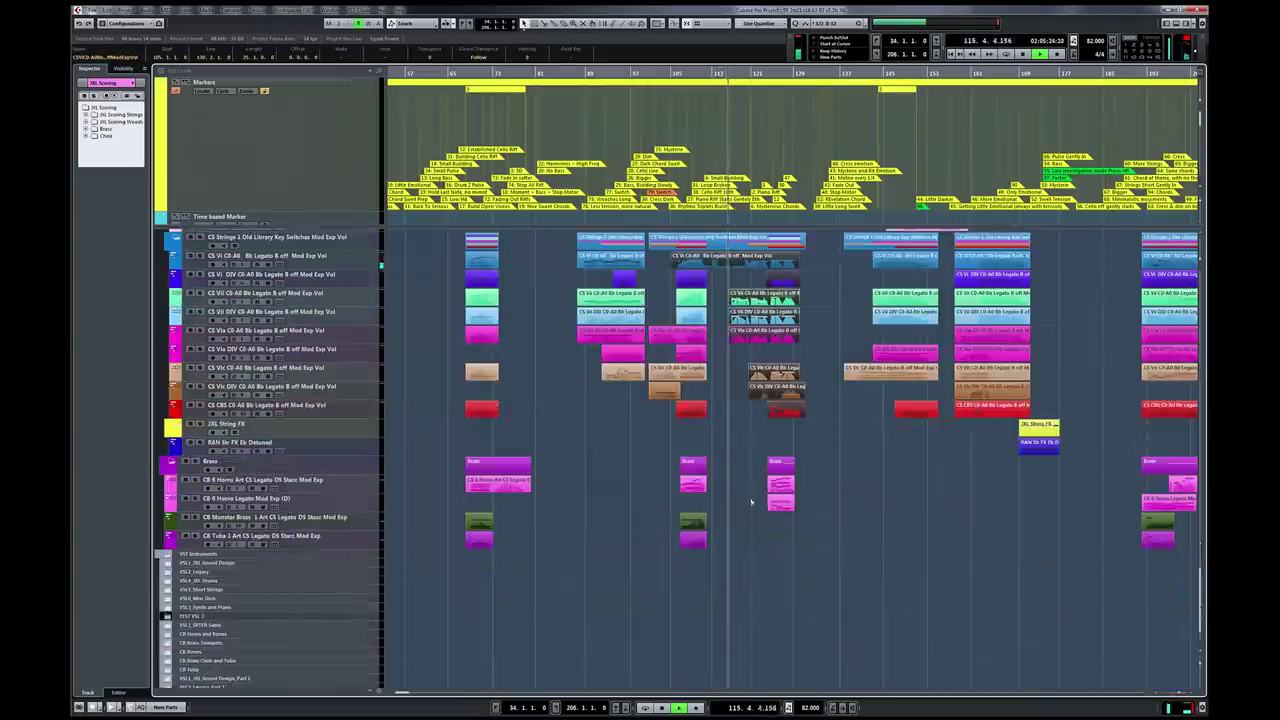
pyautogui.moveTo(834, 527); pyautogui.dragTo(834, 527)
pyautogui.hotkey('ctrl', 'e')
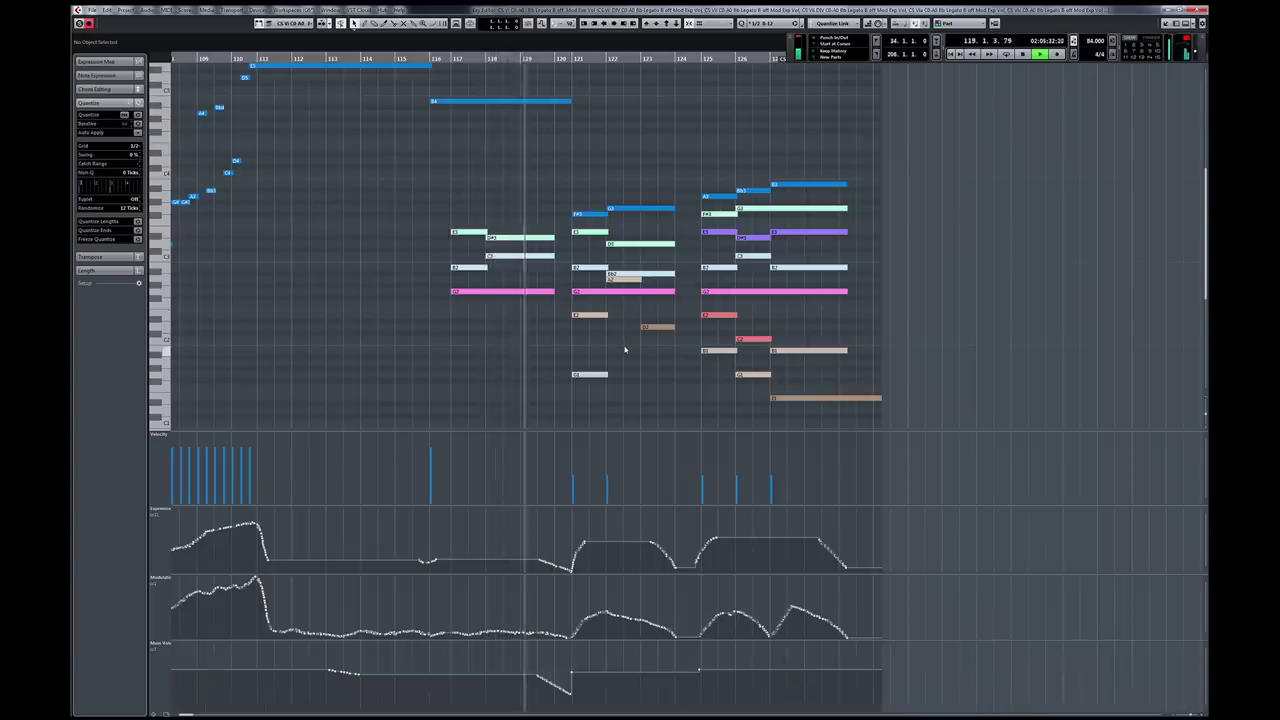
pyautogui.scroll(5, 625, 348)
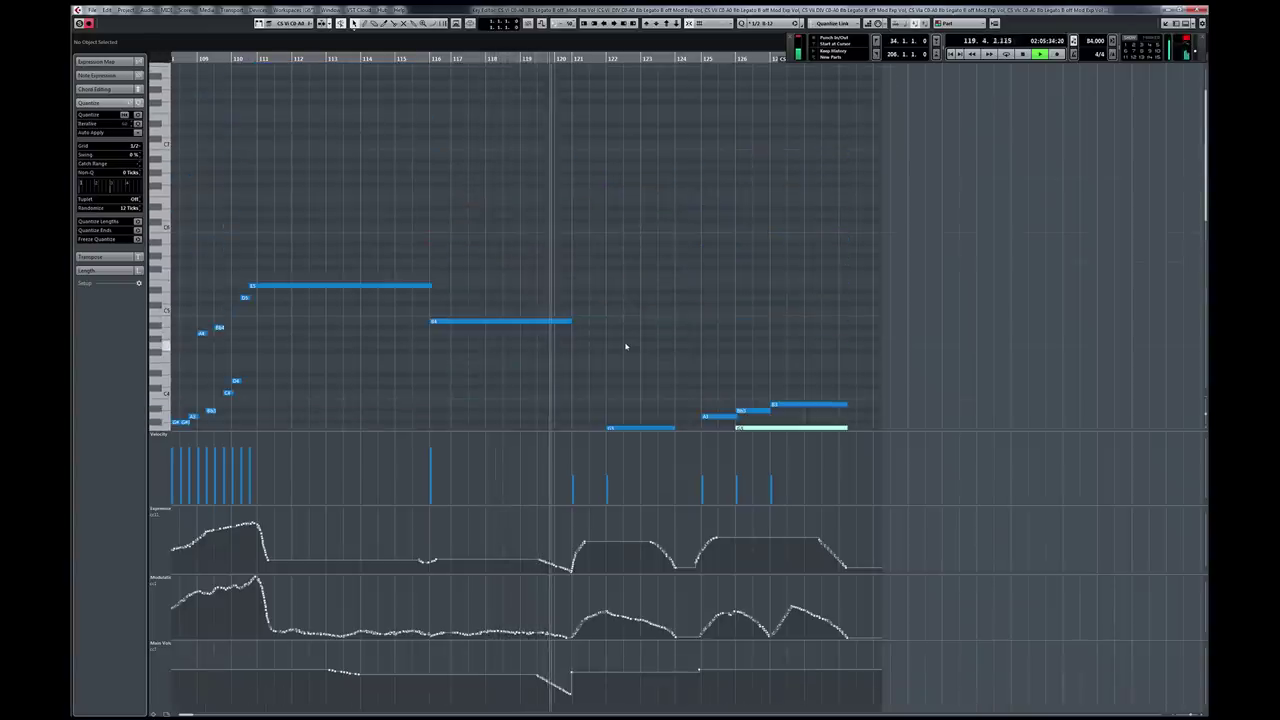
pyautogui.press('Escape')
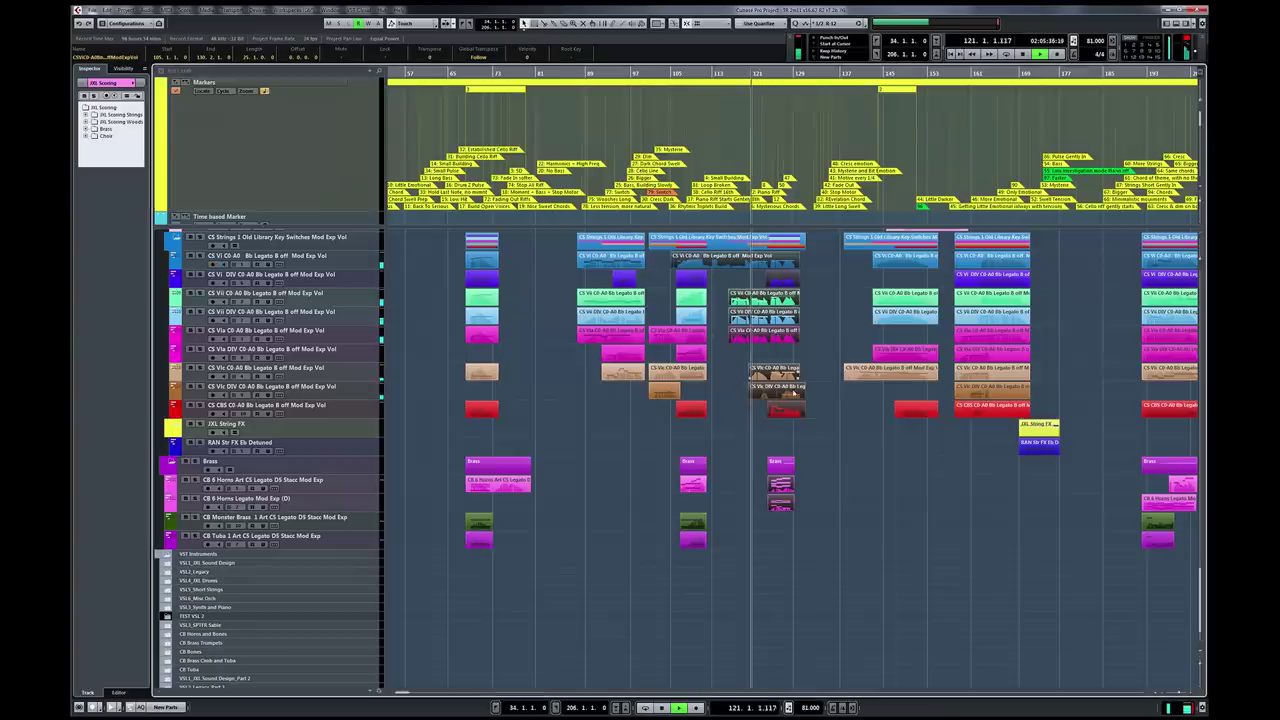
# Step: Examine the CS Strings and Brass parts around bars 105 to 130 at a closer timeline zoom
pyautogui.press('h')
pyautogui.press('h')
pyautogui.press('h')
pyautogui.press('h')
pyautogui.press('h')
pyautogui.press('h')
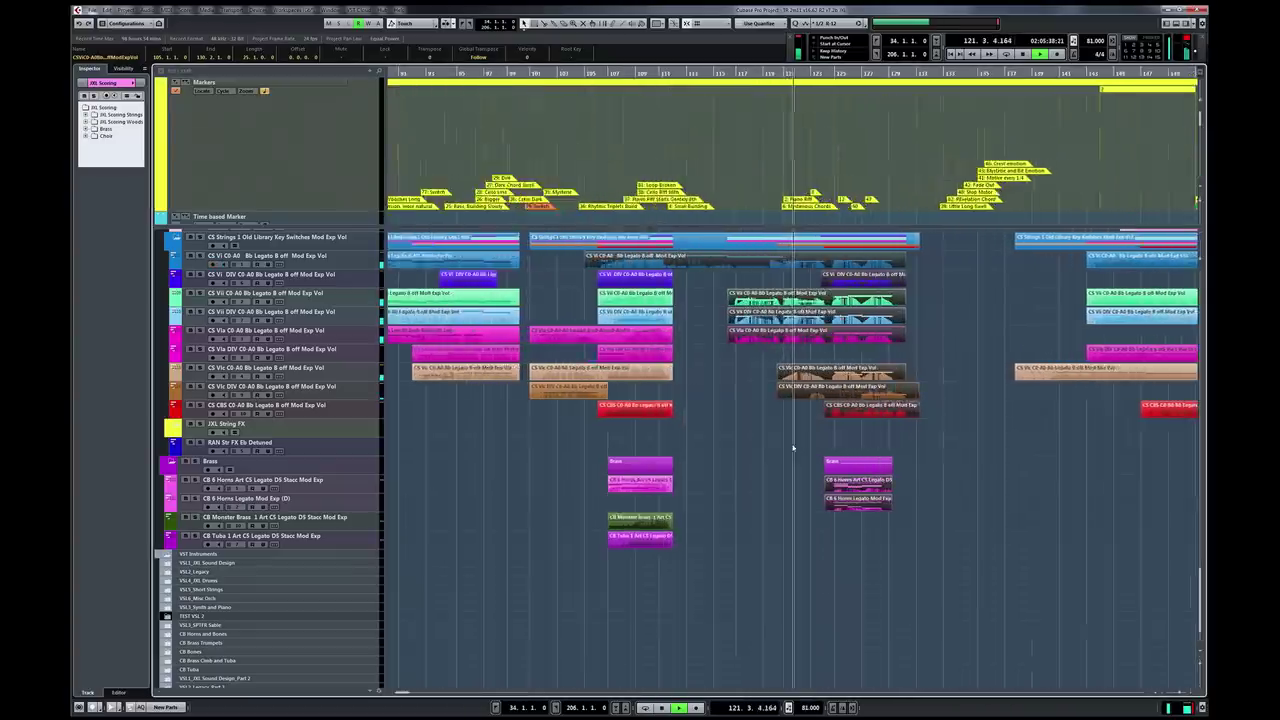
pyautogui.press('g')
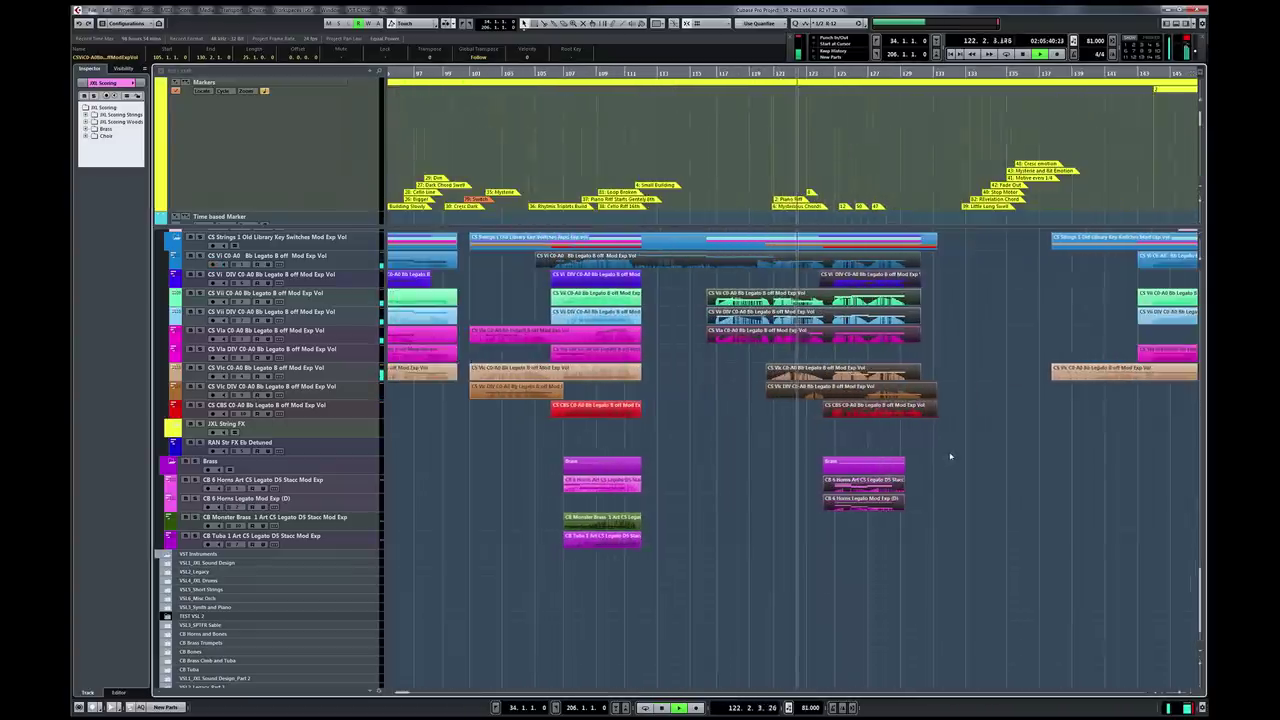
# Step: Compare the Other Programmed, piano riff and synth tracks around bars 107 to 155 during playback
pyautogui.hscroll(2, 949, 454)
pyautogui.scroll(-10, 820, 448)
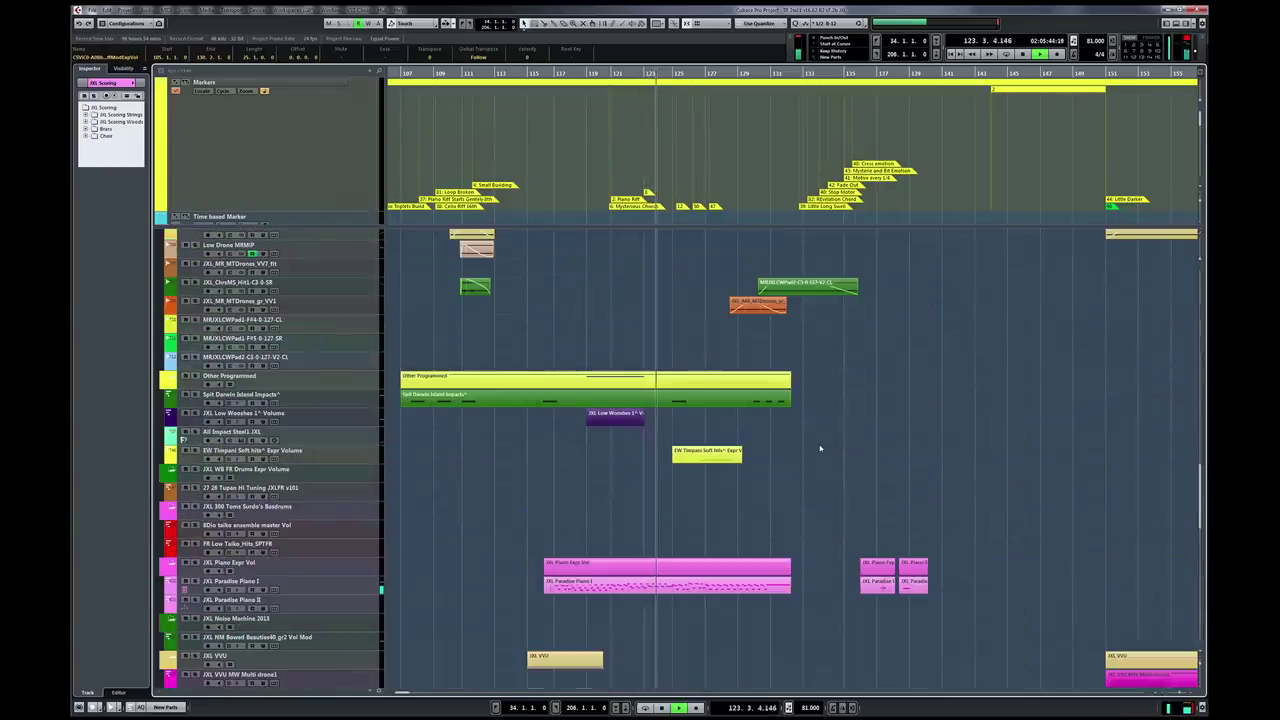
pyautogui.scroll(5, 820, 448)
pyautogui.scroll(7, 818, 449)
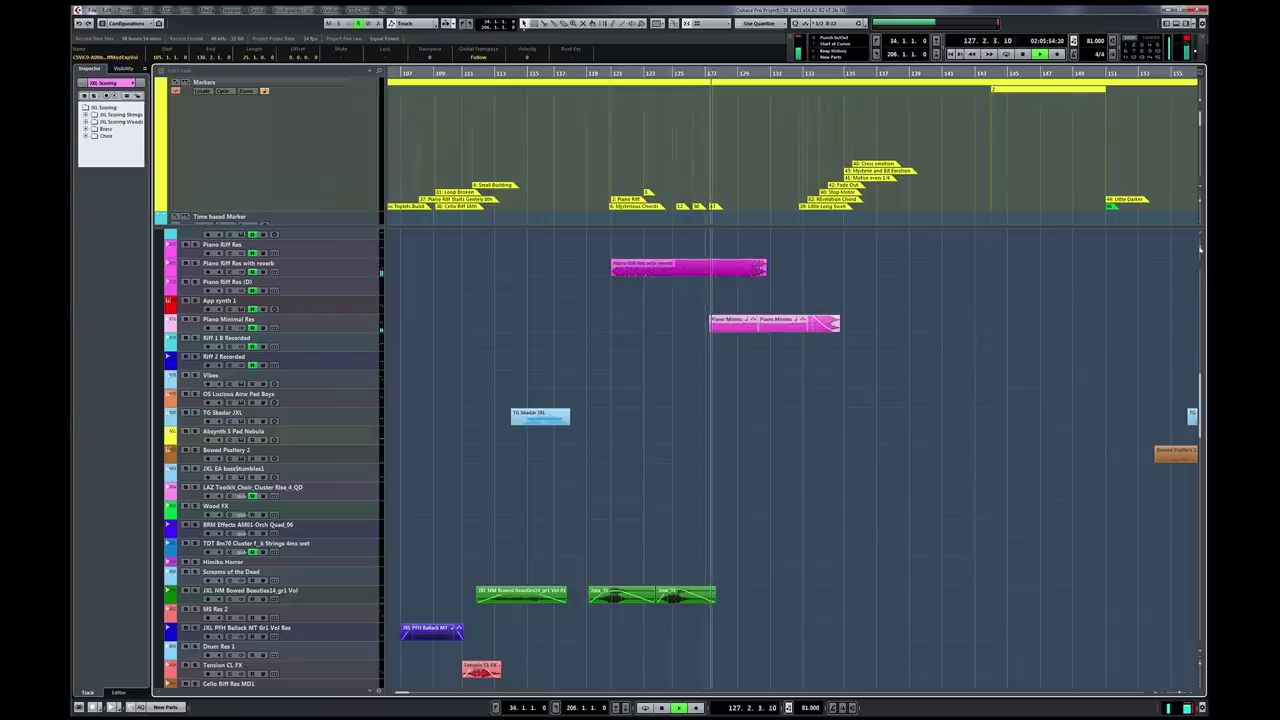
pyautogui.scroll(8, 901, 364)
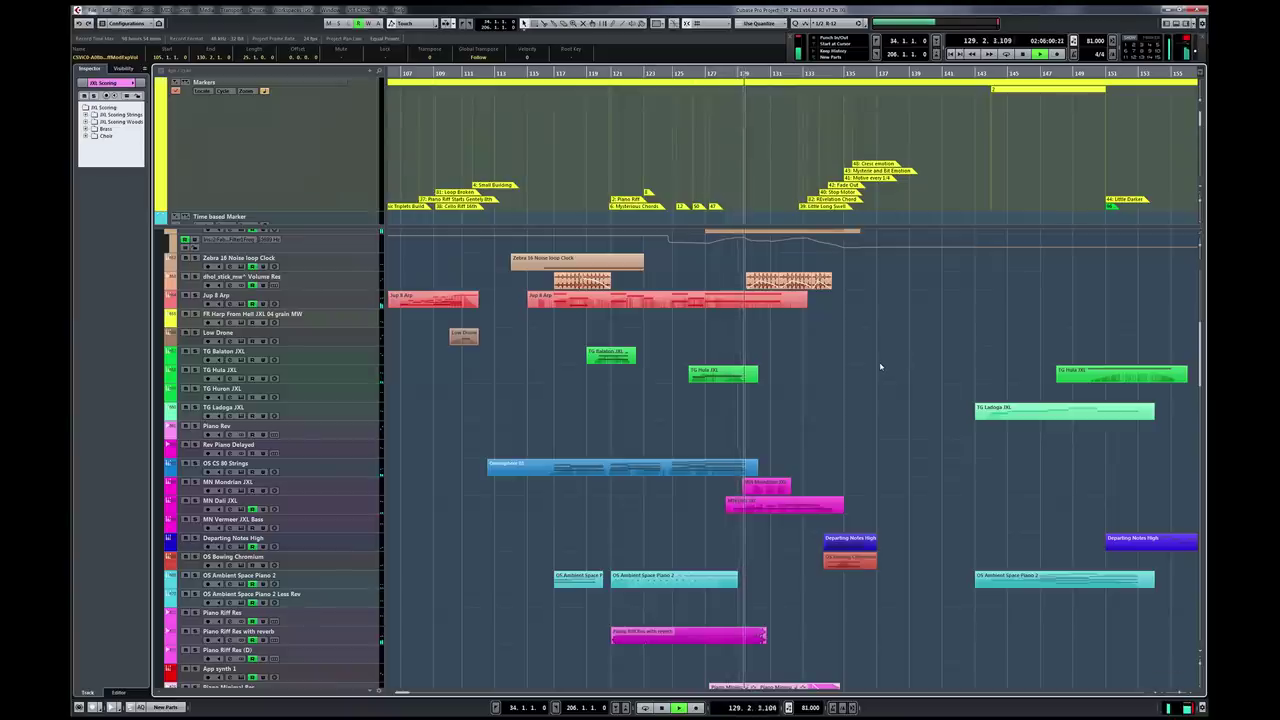
# Step: Follow the playing cue from bar 130 at a wider timeline zoom, examining the Zebra loop, Jup 8 Arp and TG synth parts
pyautogui.press('g')
pyautogui.press('g')
pyautogui.hscroll(1, 868, 370)
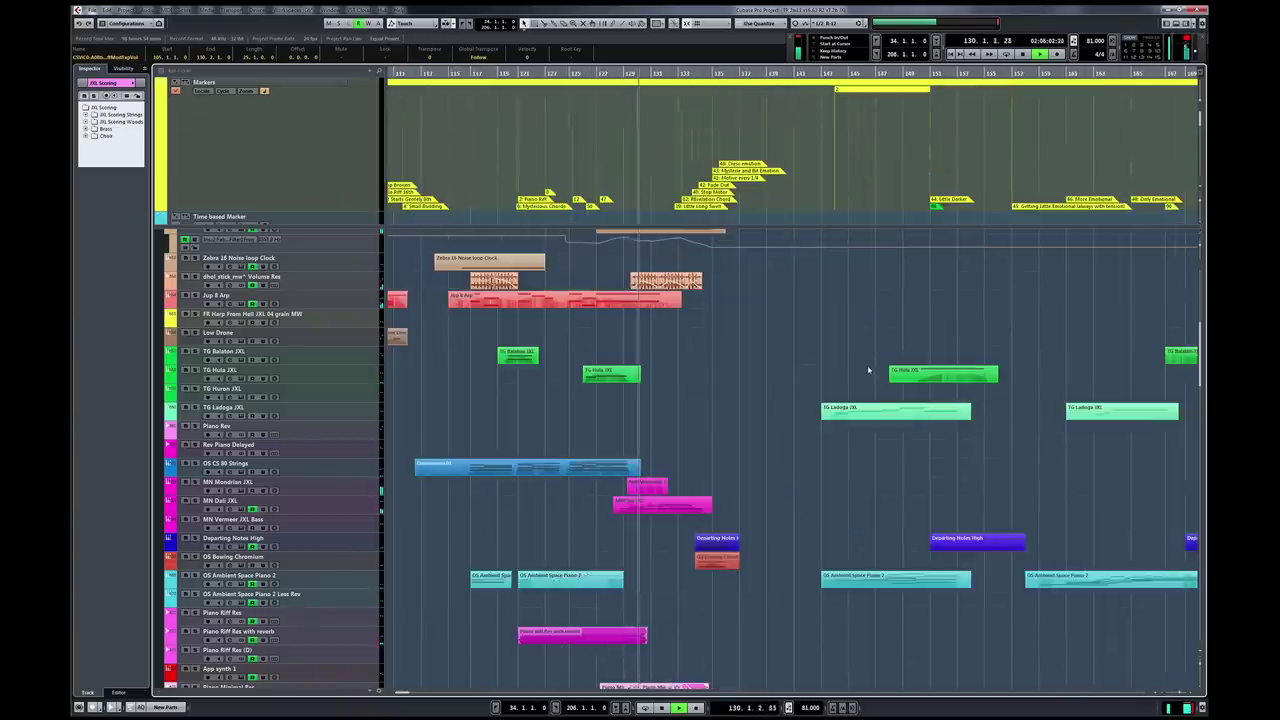
pyautogui.scroll(3, 770, 381)
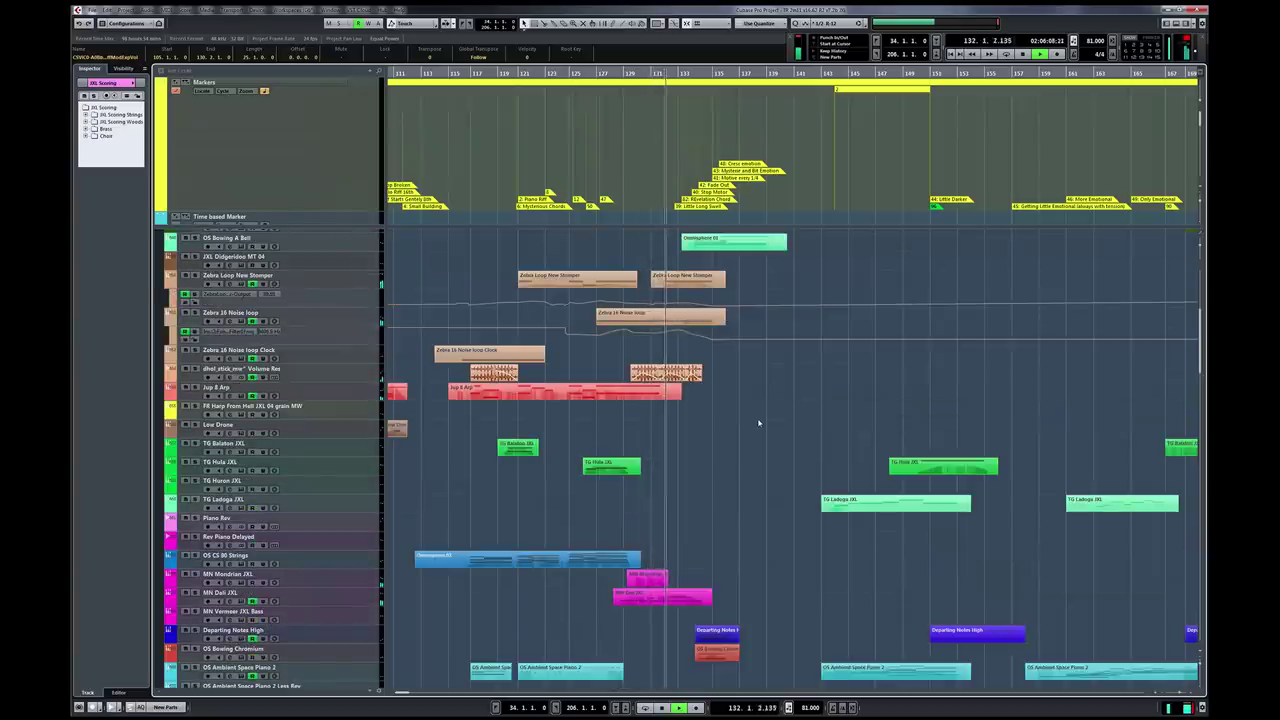
pyautogui.press('g')
pyautogui.press('g')
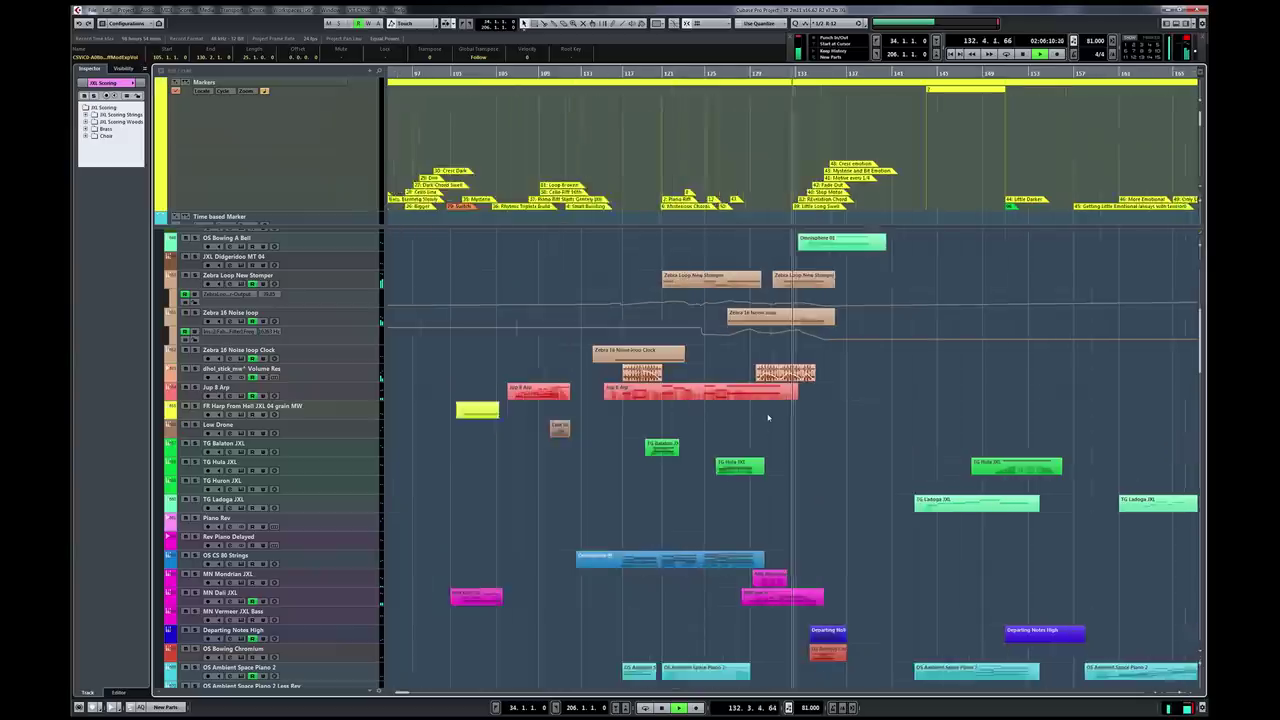
pyautogui.hscroll(1, 843, 442)
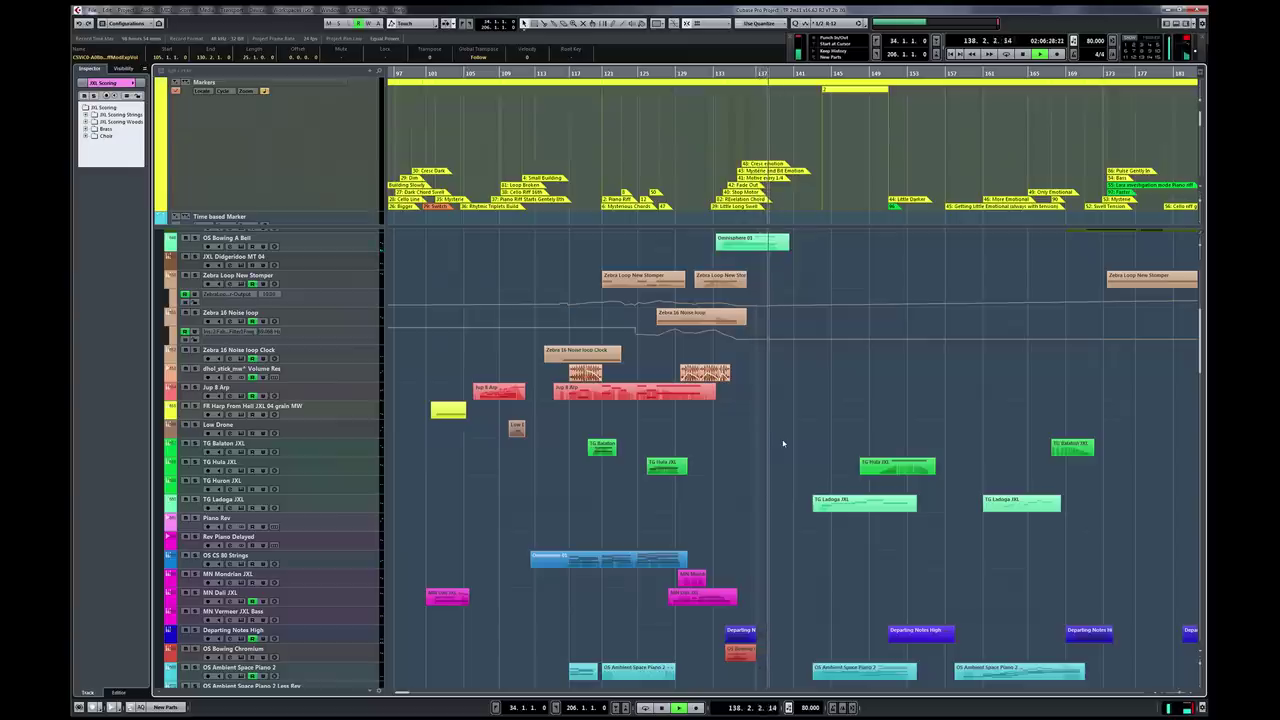
# Step: Widen the timeline view until the whole cue with all its markers fits on screen
pyautogui.press('g')
pyautogui.press('g')
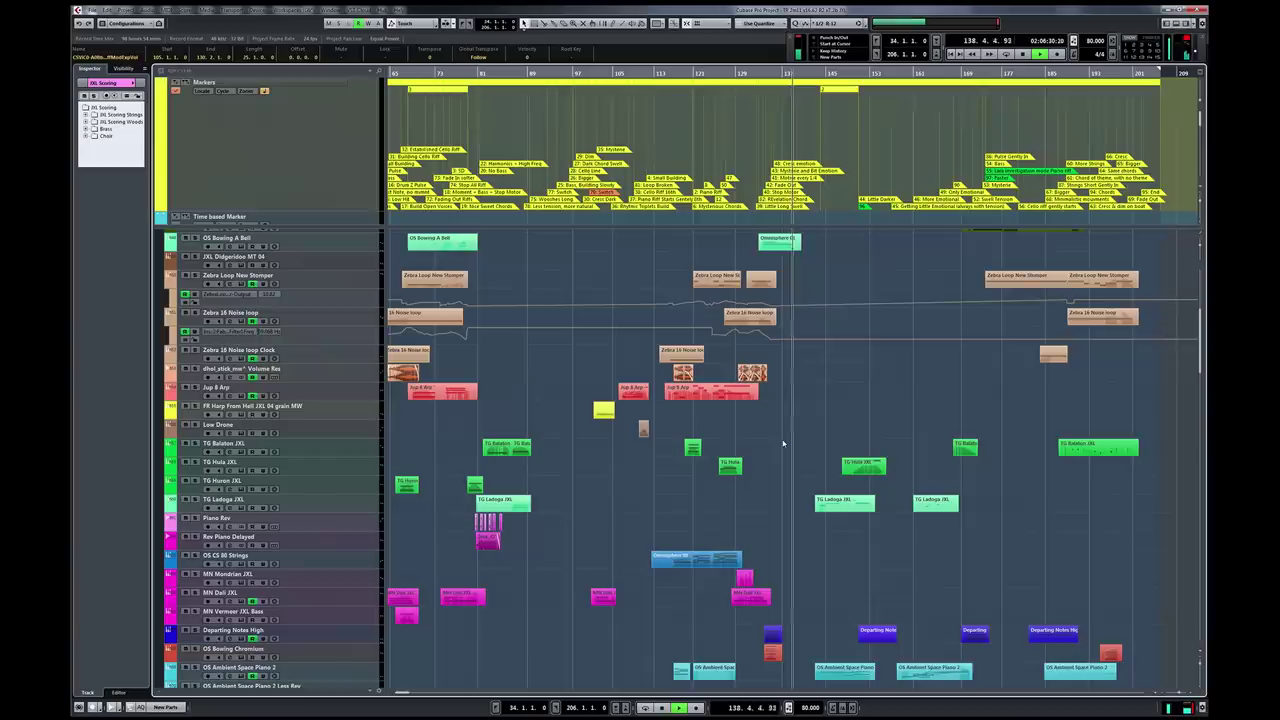
pyautogui.press('g')
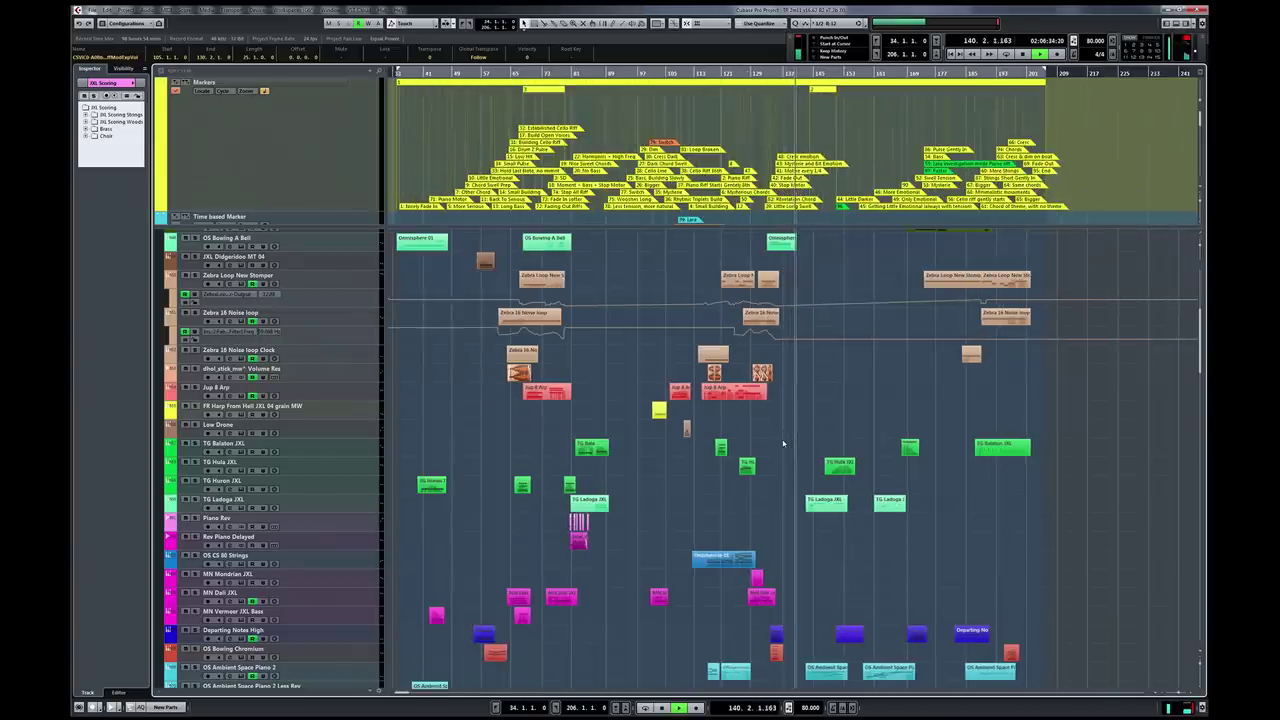
pyautogui.press('g')
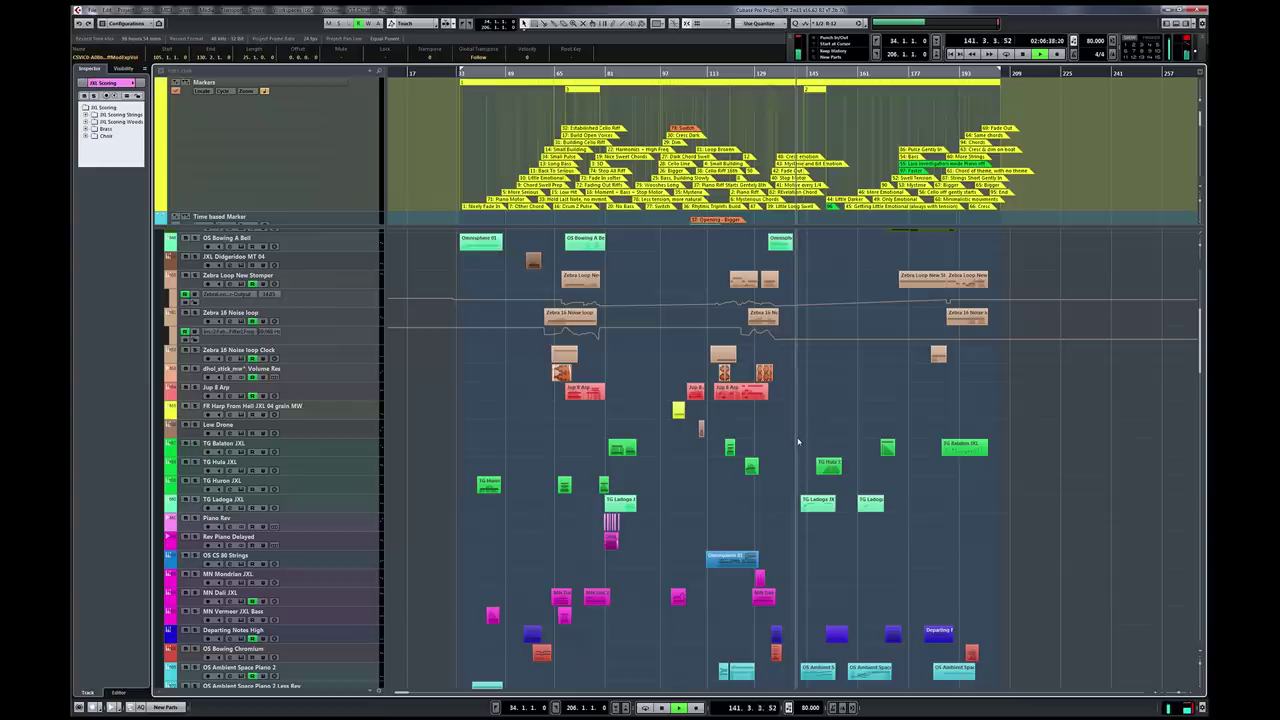
# Step: Open the CS Strings parts around bars 143 to 155 in the Key Editor and examine their notes, expression and modulation curves
pyautogui.scroll(-15, 798, 441)
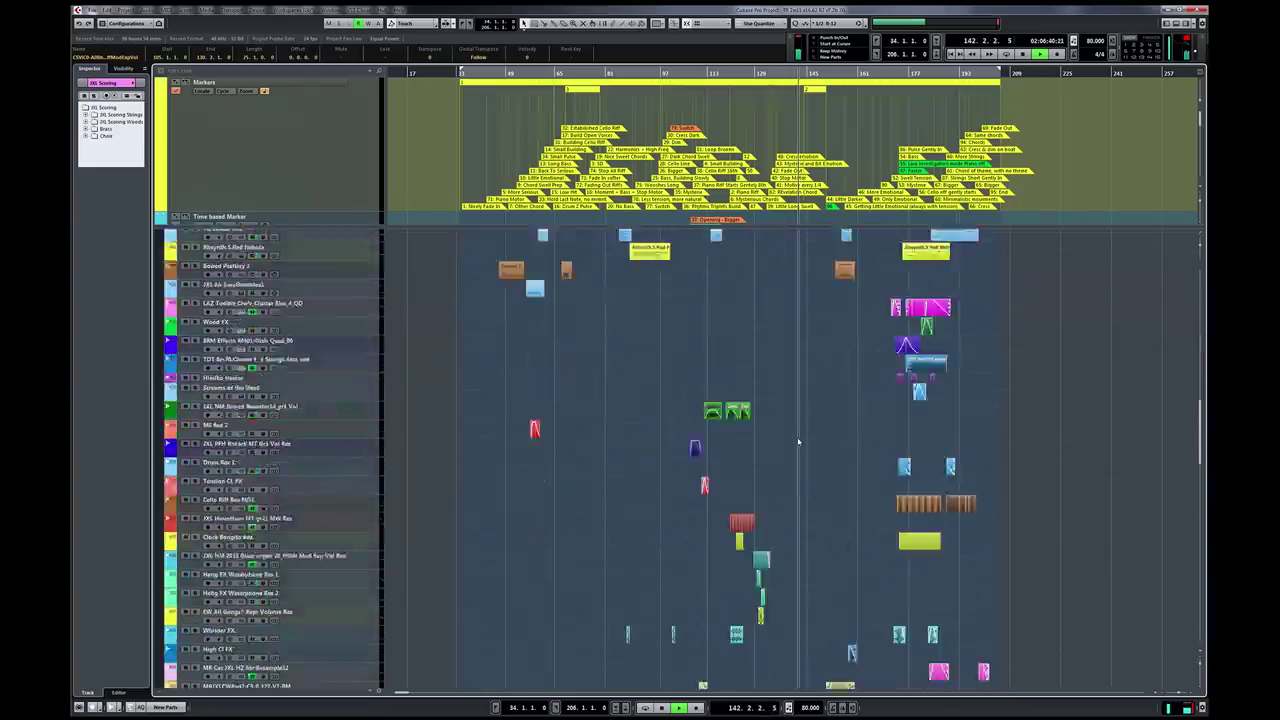
pyautogui.moveTo(780, 435); pyautogui.dragTo(836, 604)
pyautogui.press('Return')
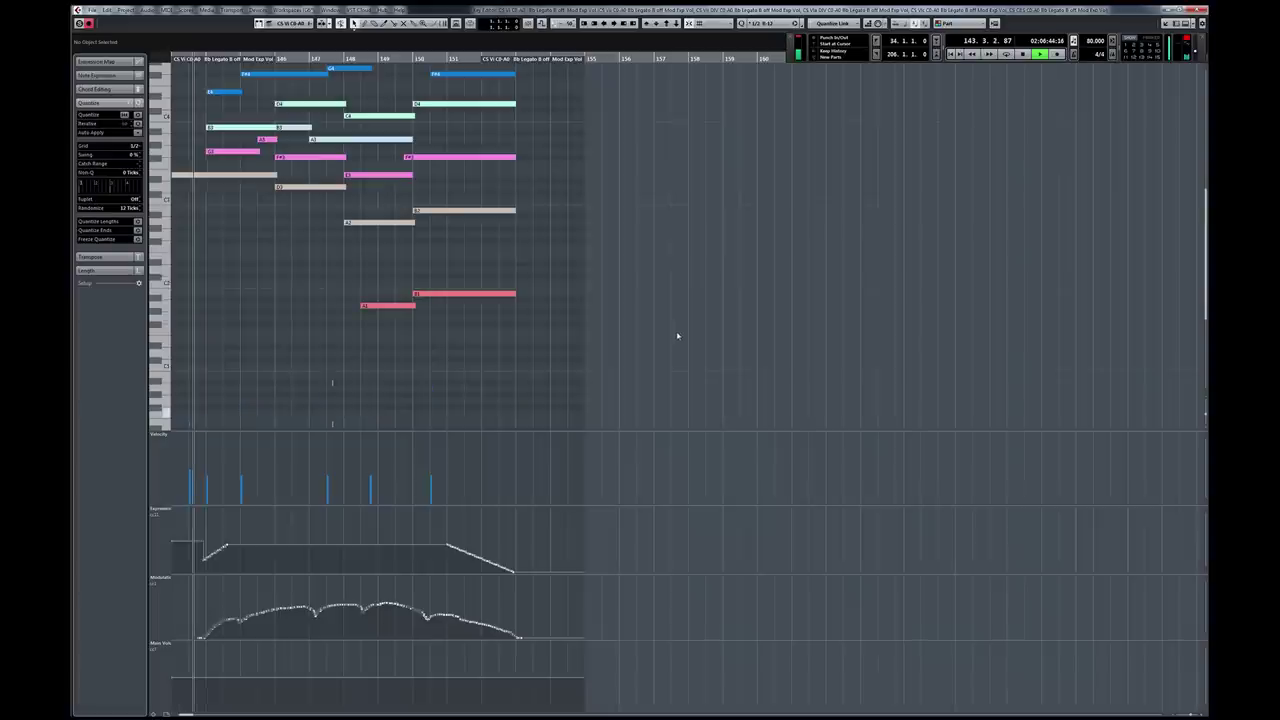
pyautogui.hscroll(3, 501, 335)
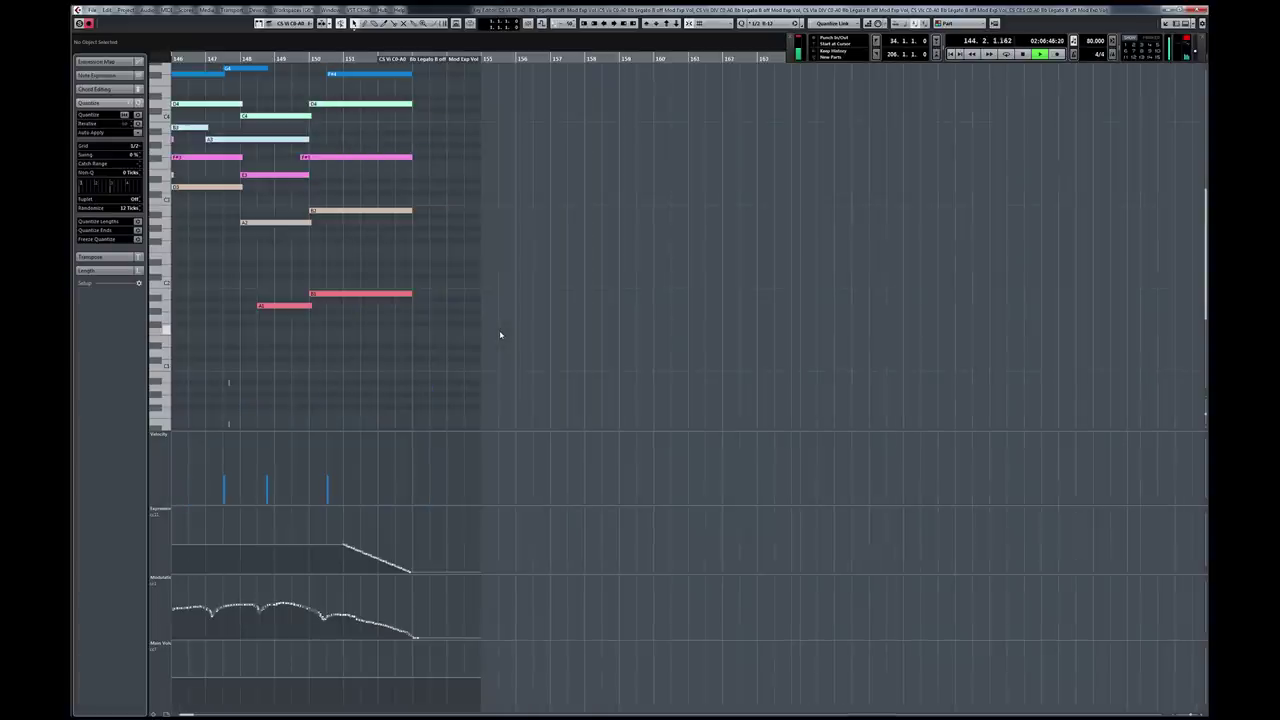
pyautogui.hscroll(-6, 500, 335)
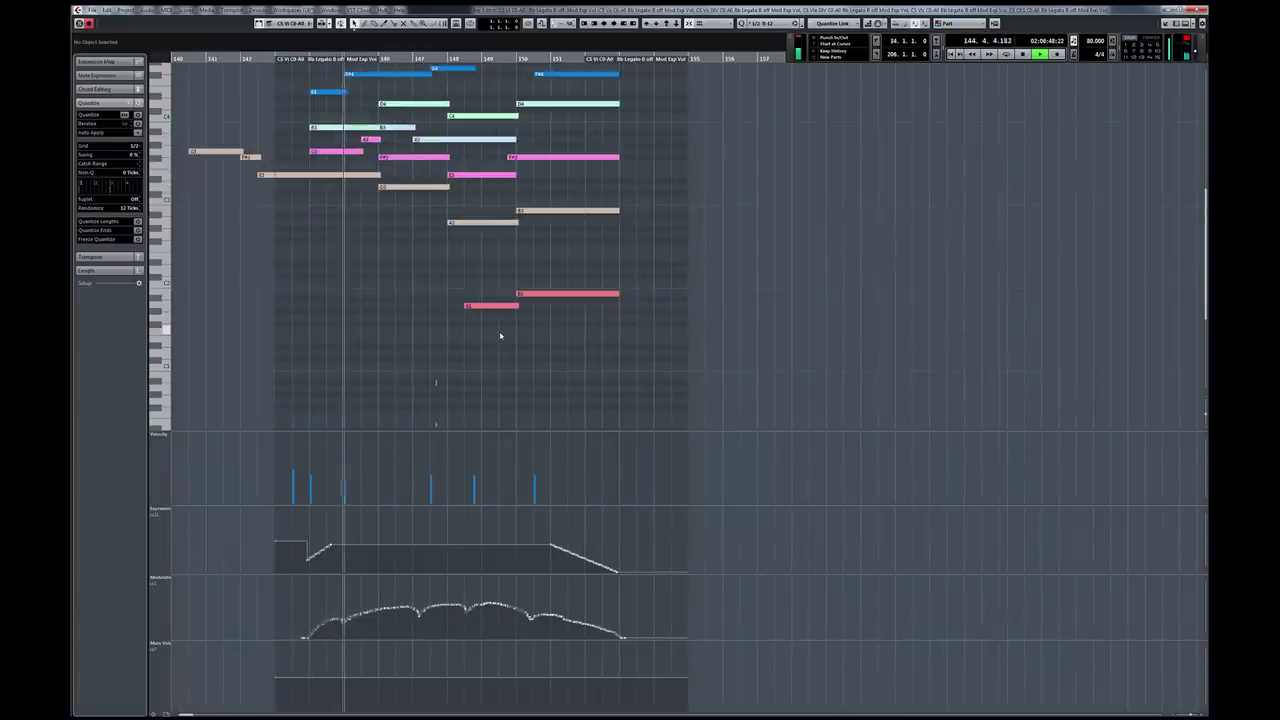
pyautogui.scroll(3, 500, 335)
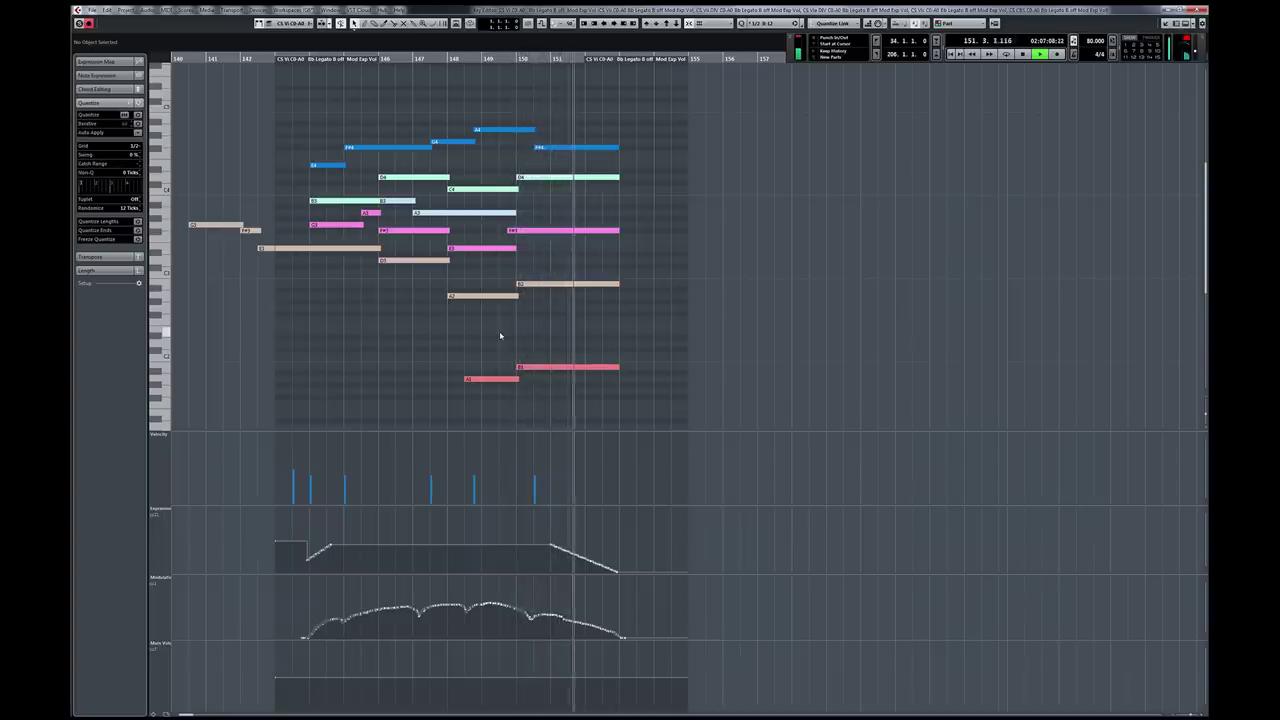
pyautogui.press('Return')
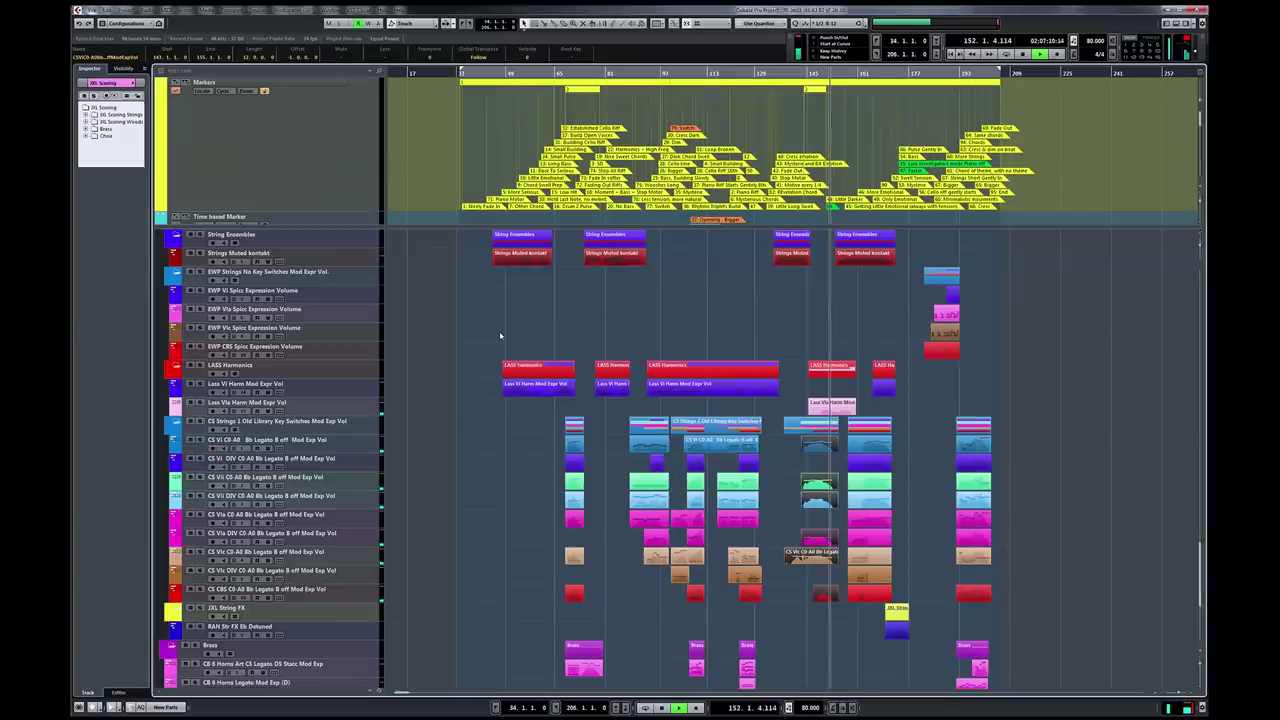
pyautogui.click(905, 457)
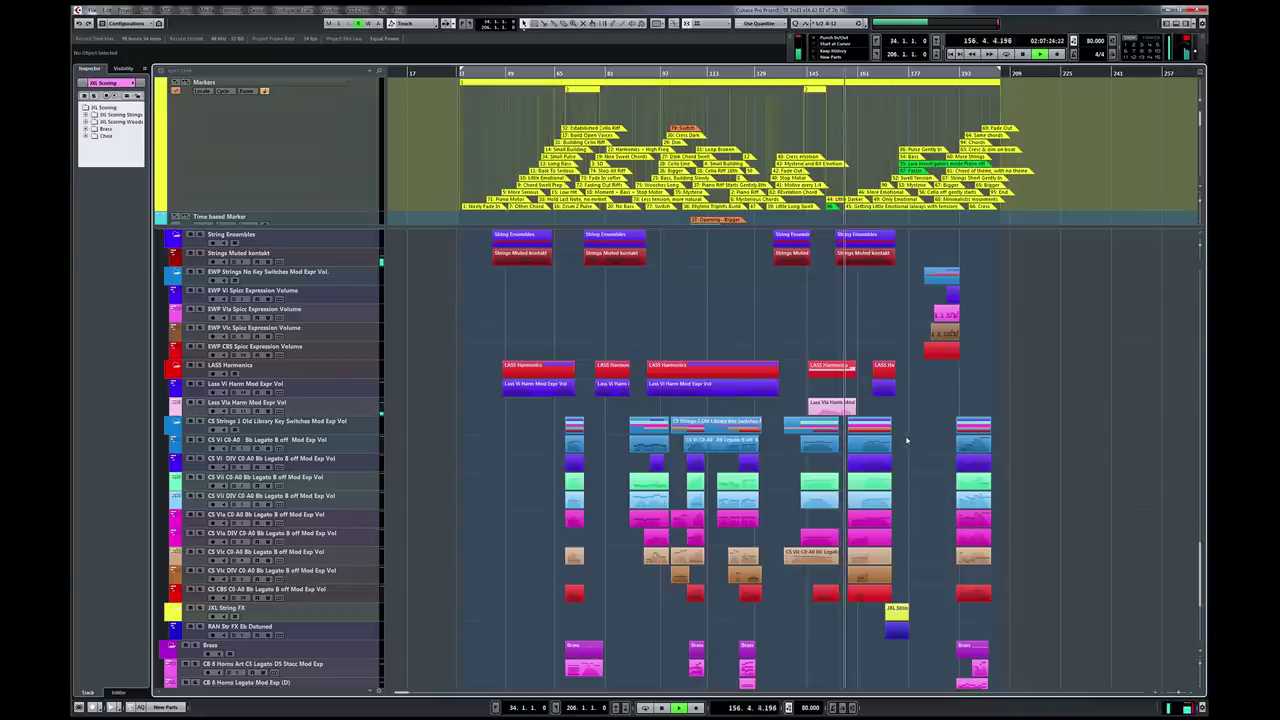
# Step: Examine the CS Strings notes and controller curves around bars 158 to 171 together in the Key Editor during playback
pyautogui.hscroll(3, 903, 443)
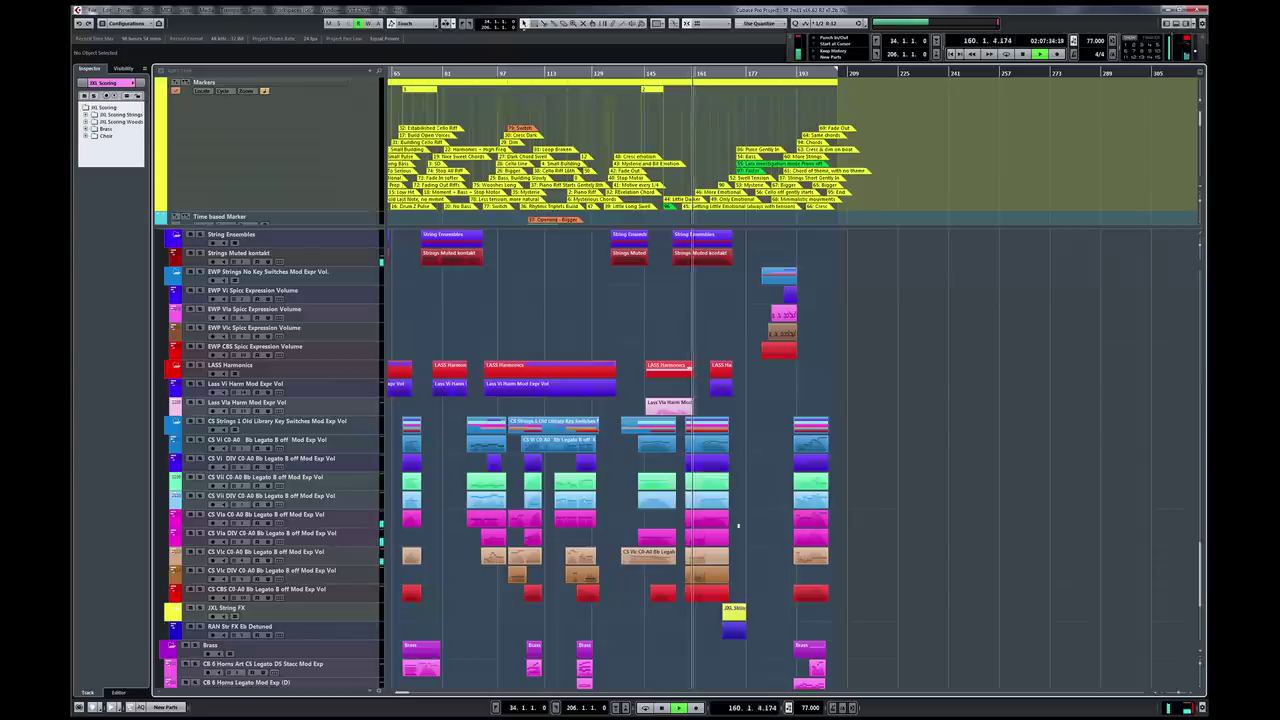
pyautogui.moveTo(684, 600); pyautogui.dragTo(689, 601)
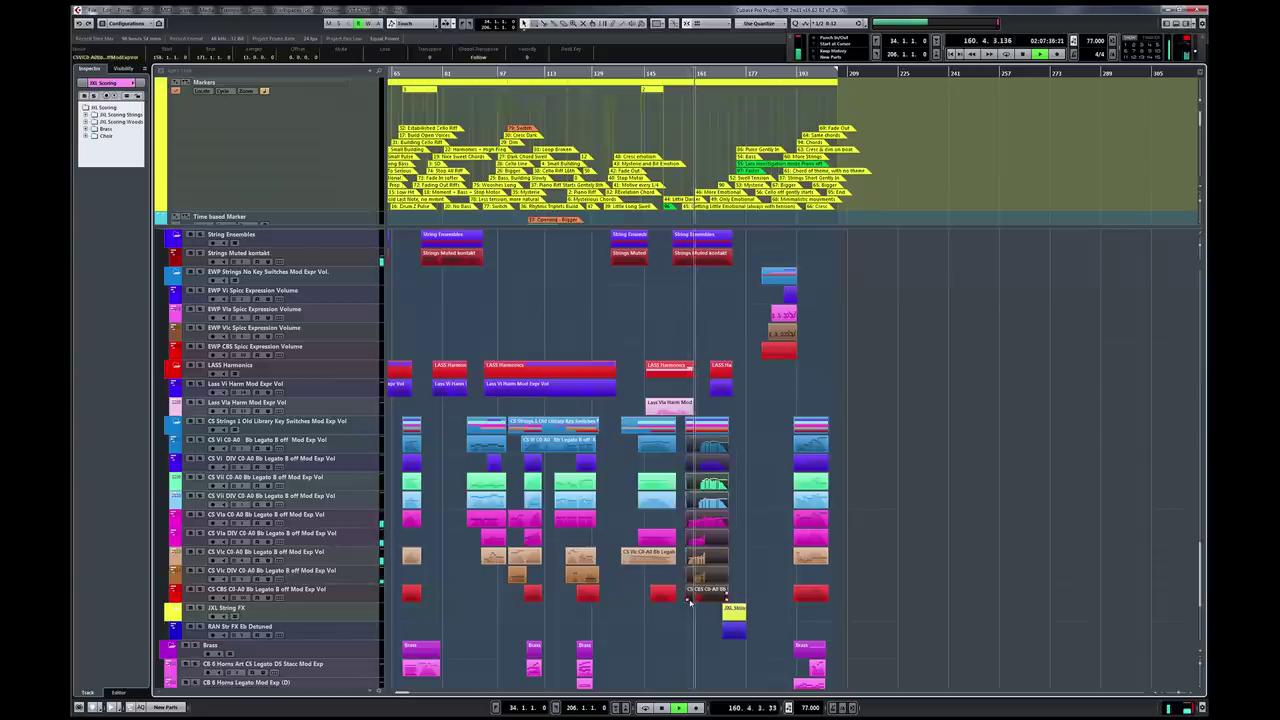
pyautogui.doubleClick(689, 601)
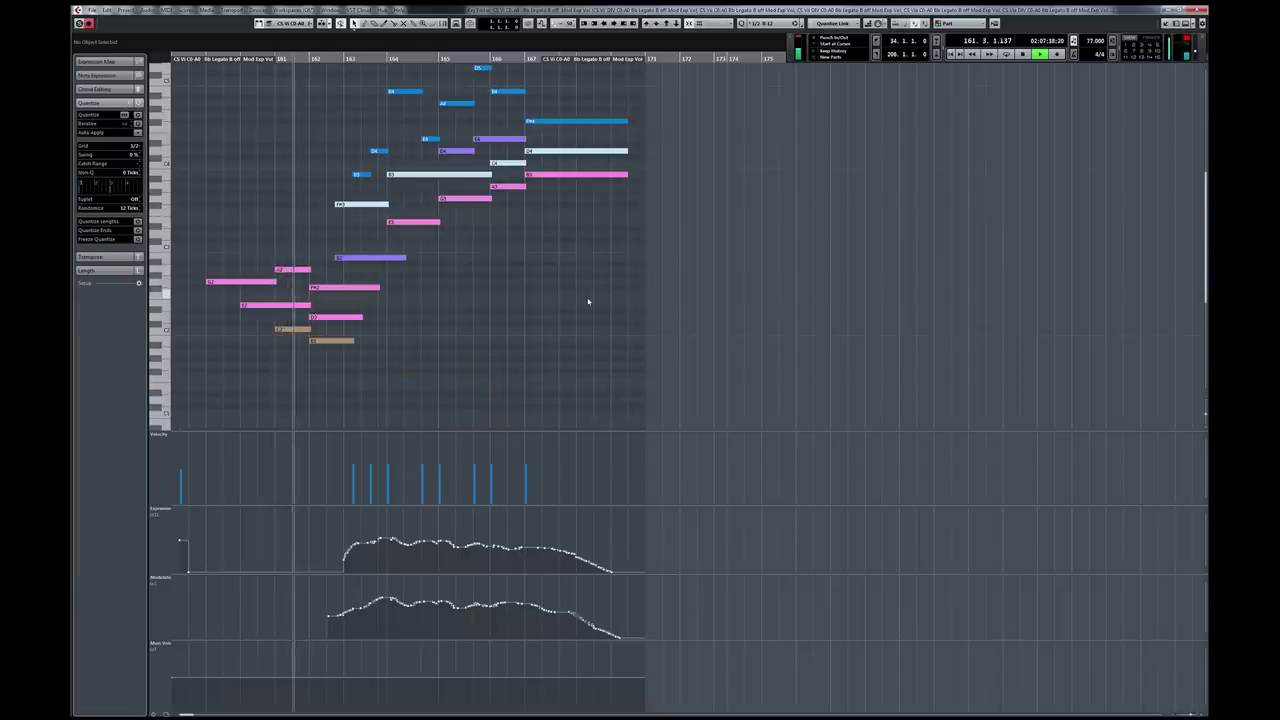
pyautogui.scroll(3, 588, 301)
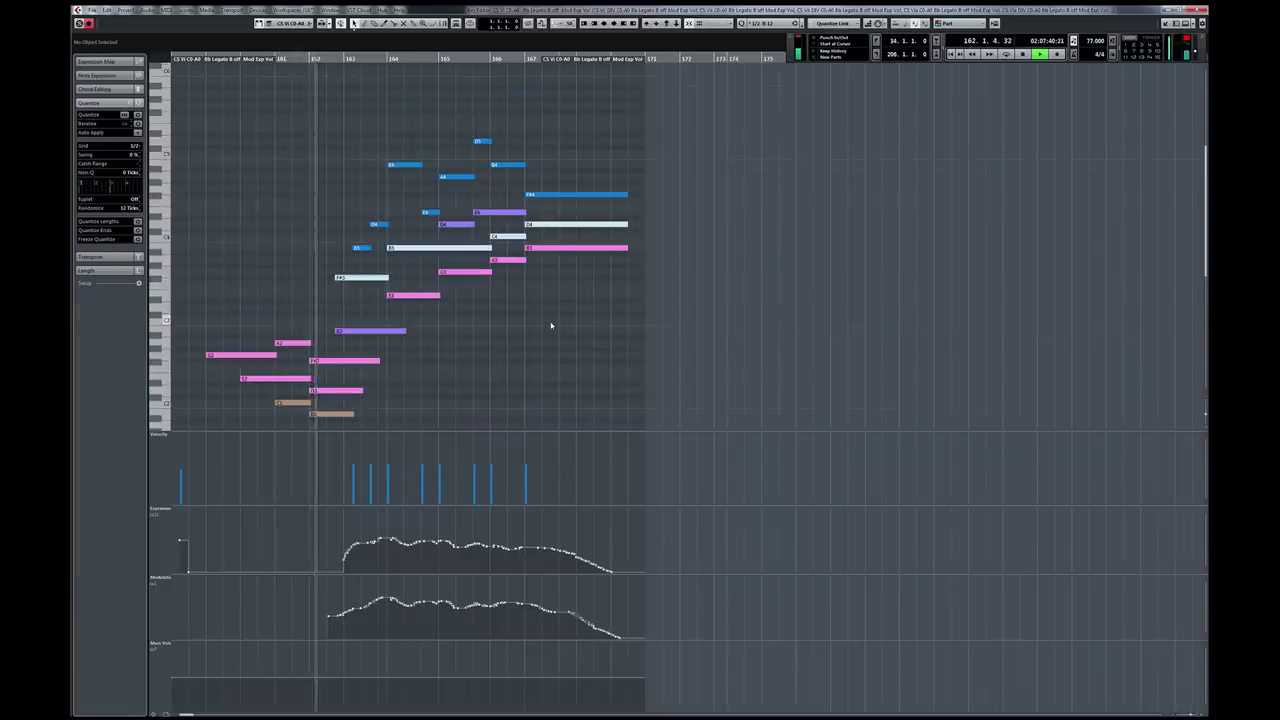
pyautogui.press('h')
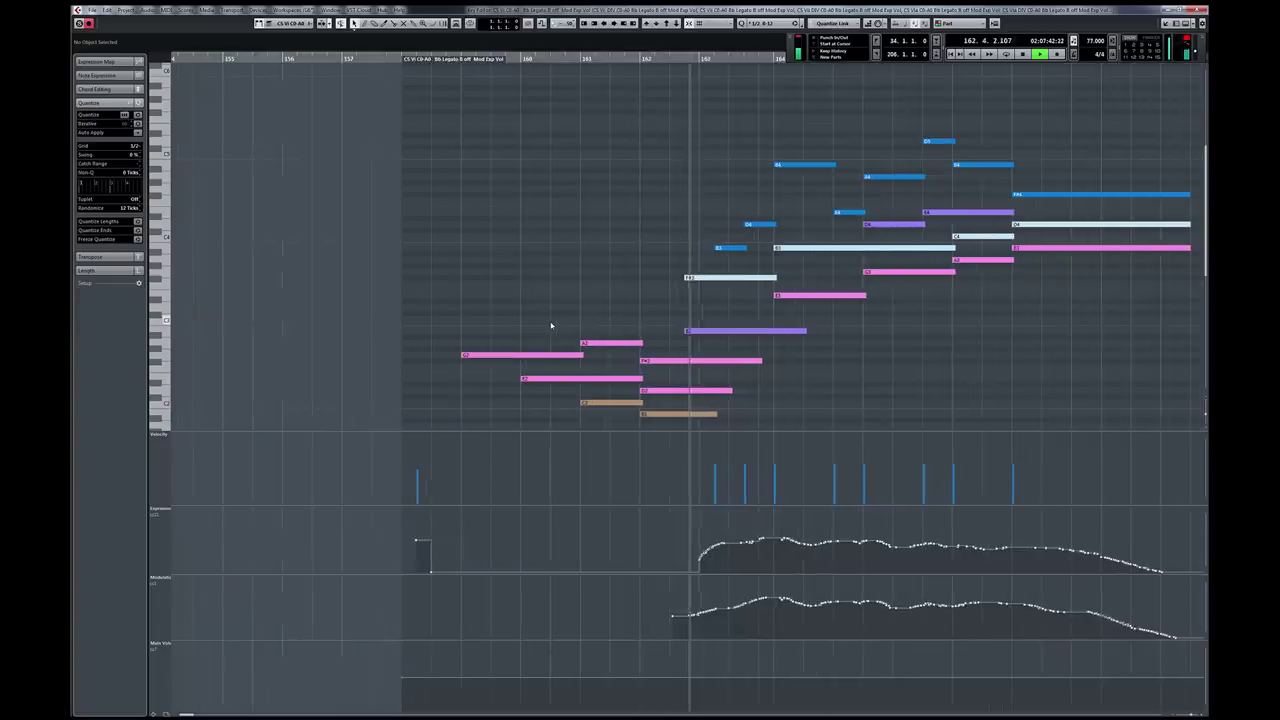
pyautogui.hscroll(1, 552, 325)
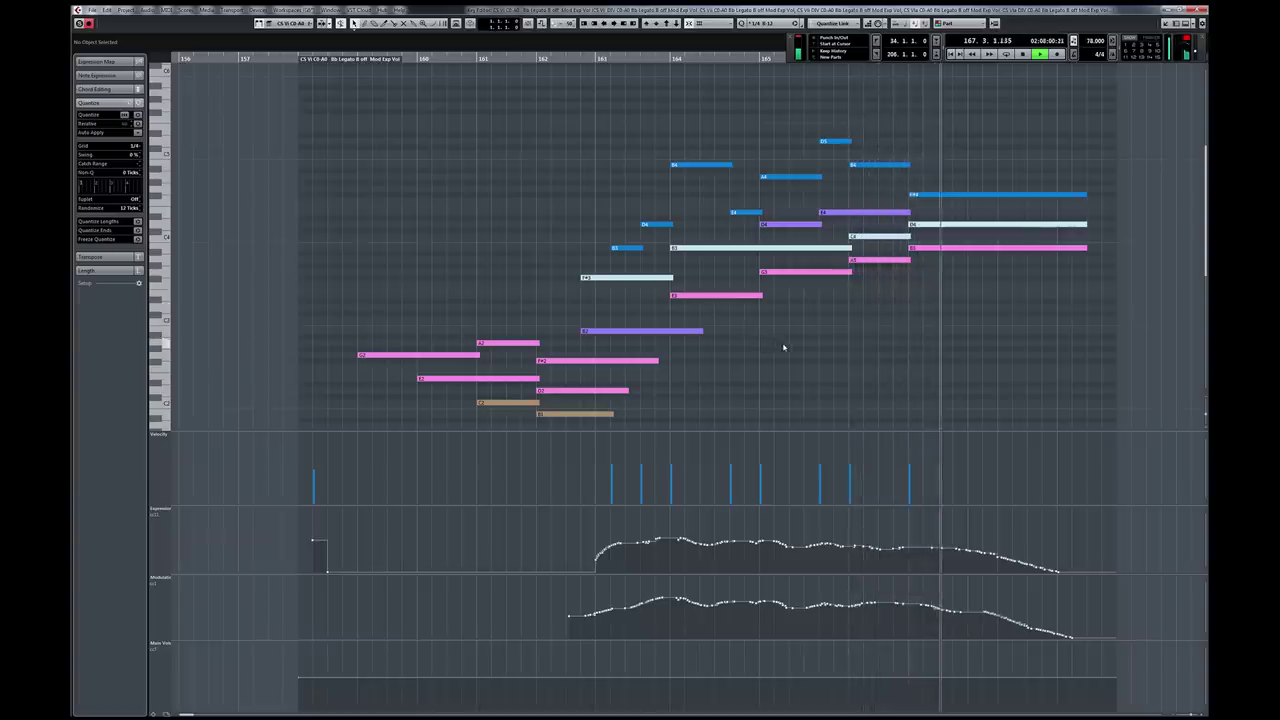
pyautogui.press('Return')
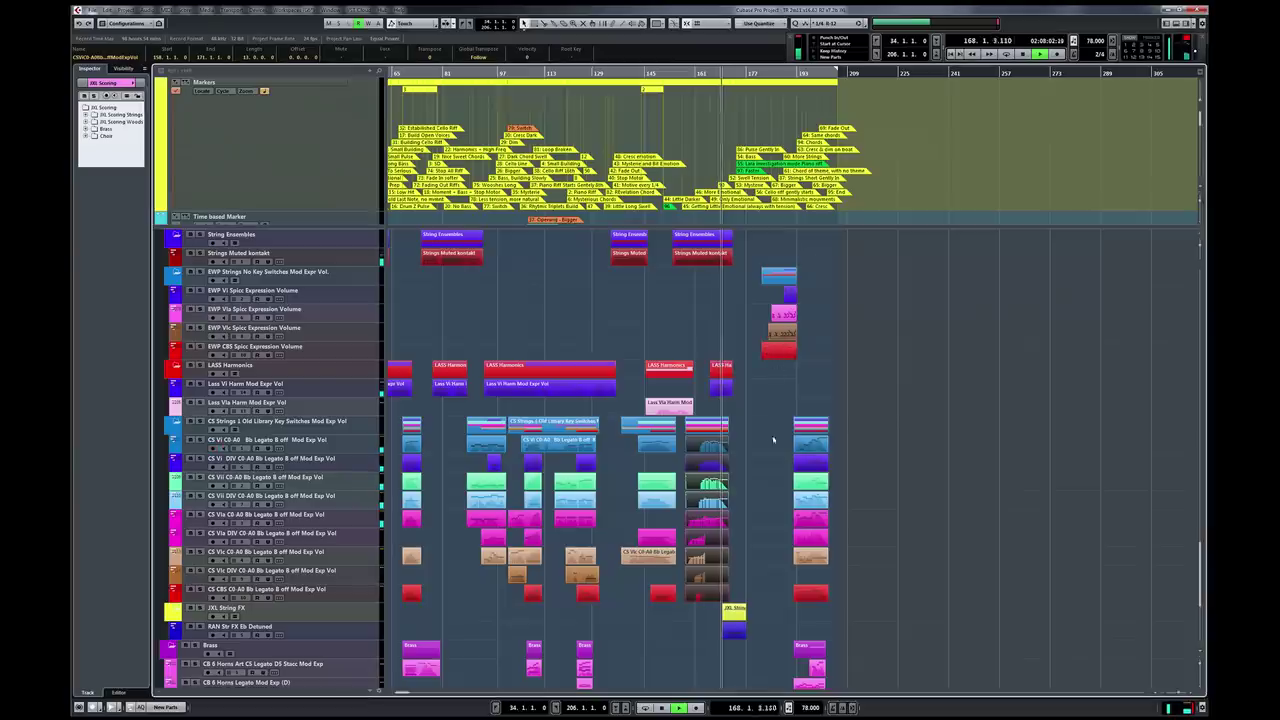
pyautogui.click(755, 431)
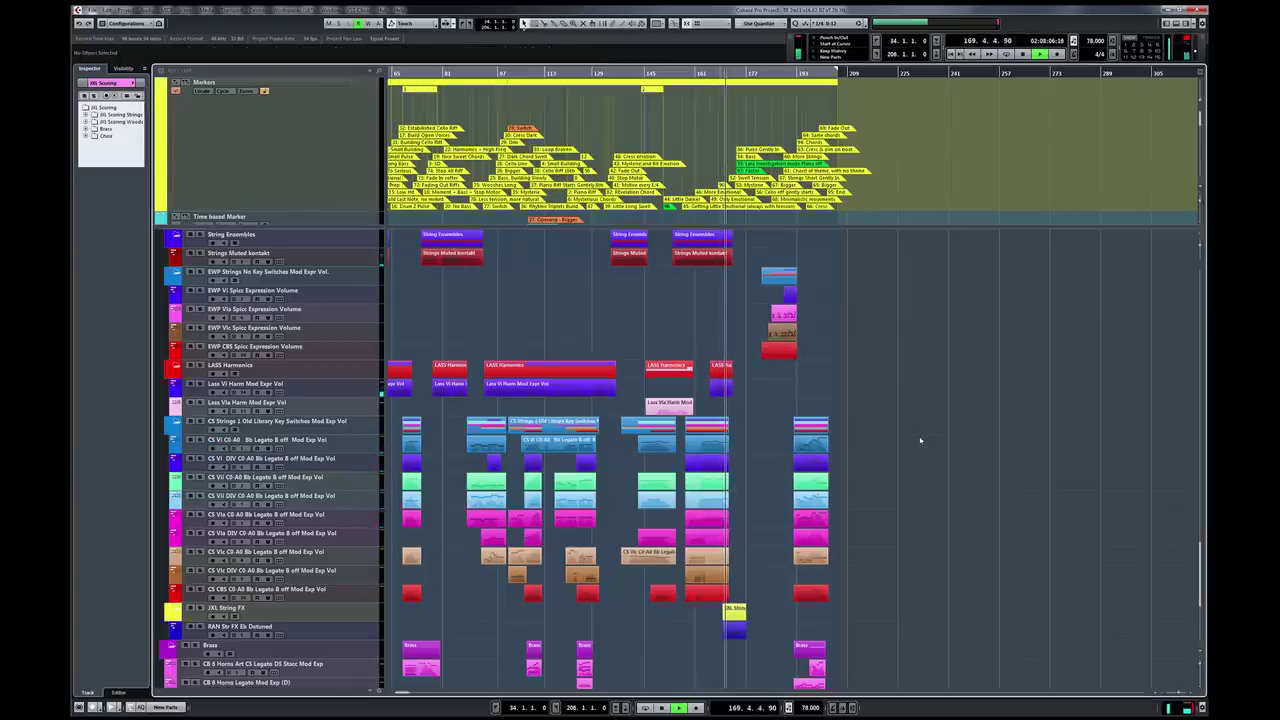
# Step: Examine the Other Programmed, drone, Whisper FX, Clock Bongito and Cello Riff parts from about bar 171 at a closer timeline zoom
pyautogui.scroll(3, 920, 440)
pyautogui.scroll(10, 920, 440)
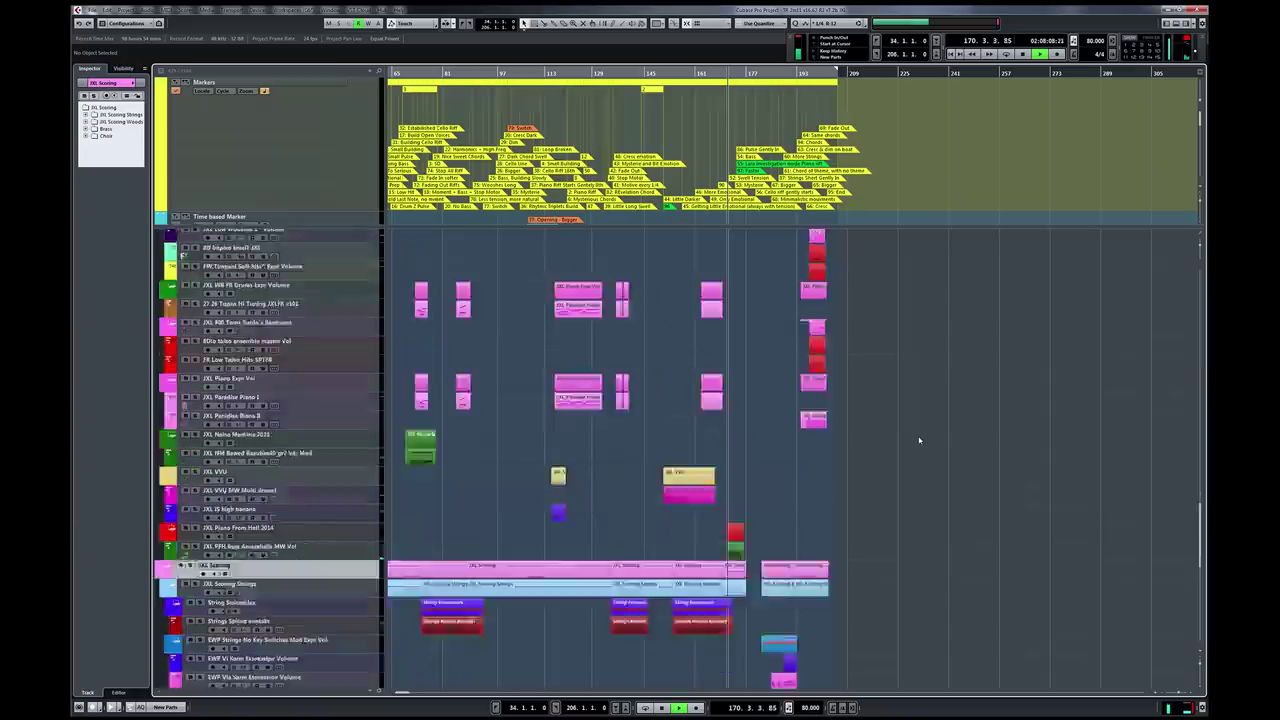
pyautogui.scroll(3, 920, 440)
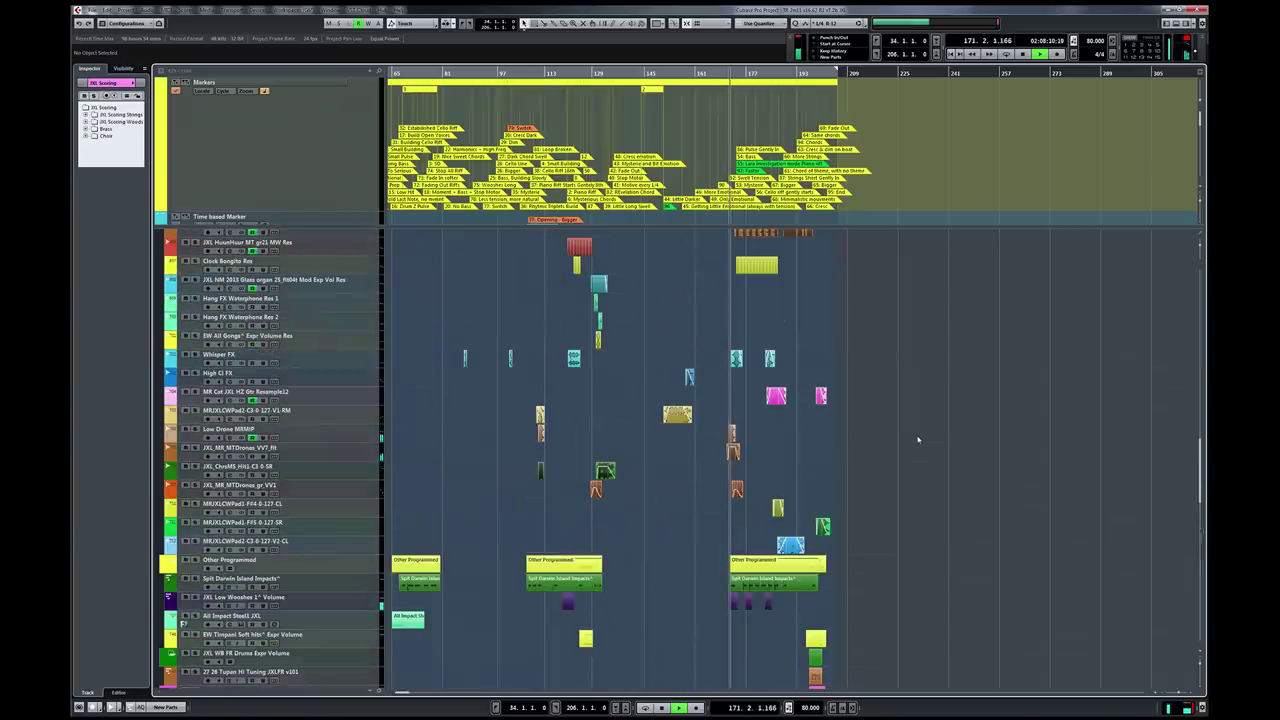
pyautogui.press('h')
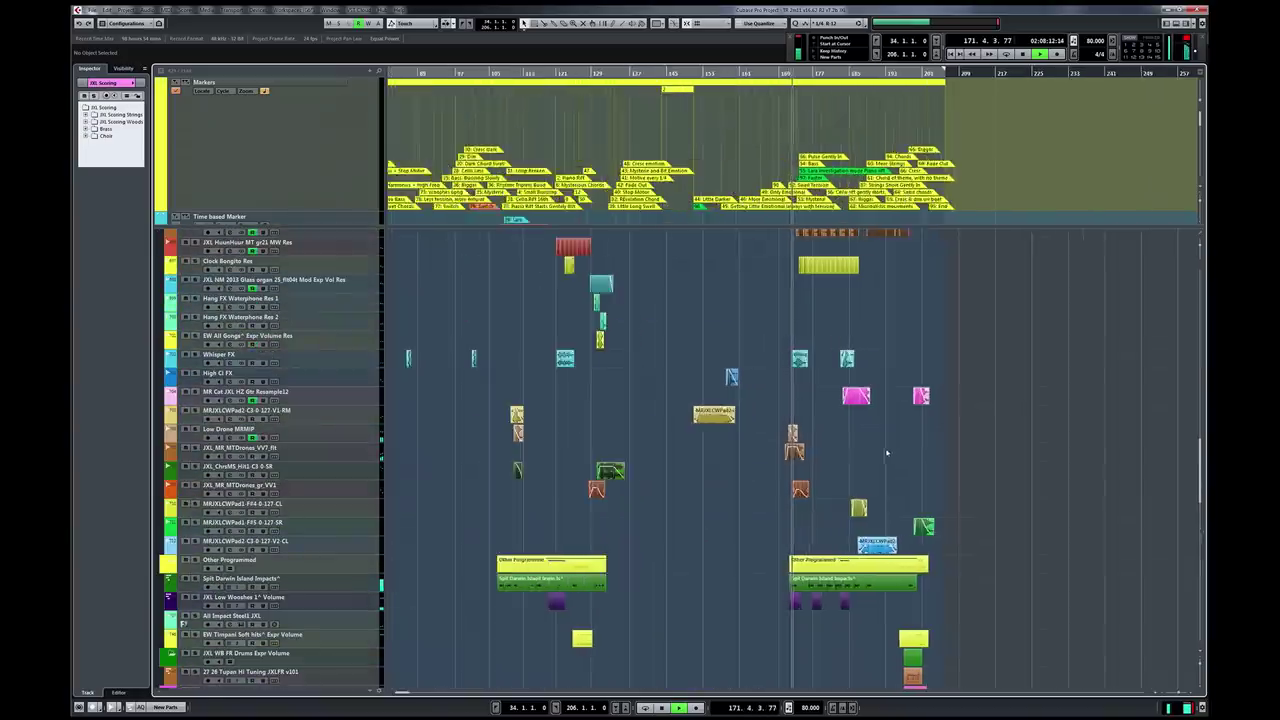
pyautogui.press('h')
pyautogui.press('h')
pyautogui.press('h')
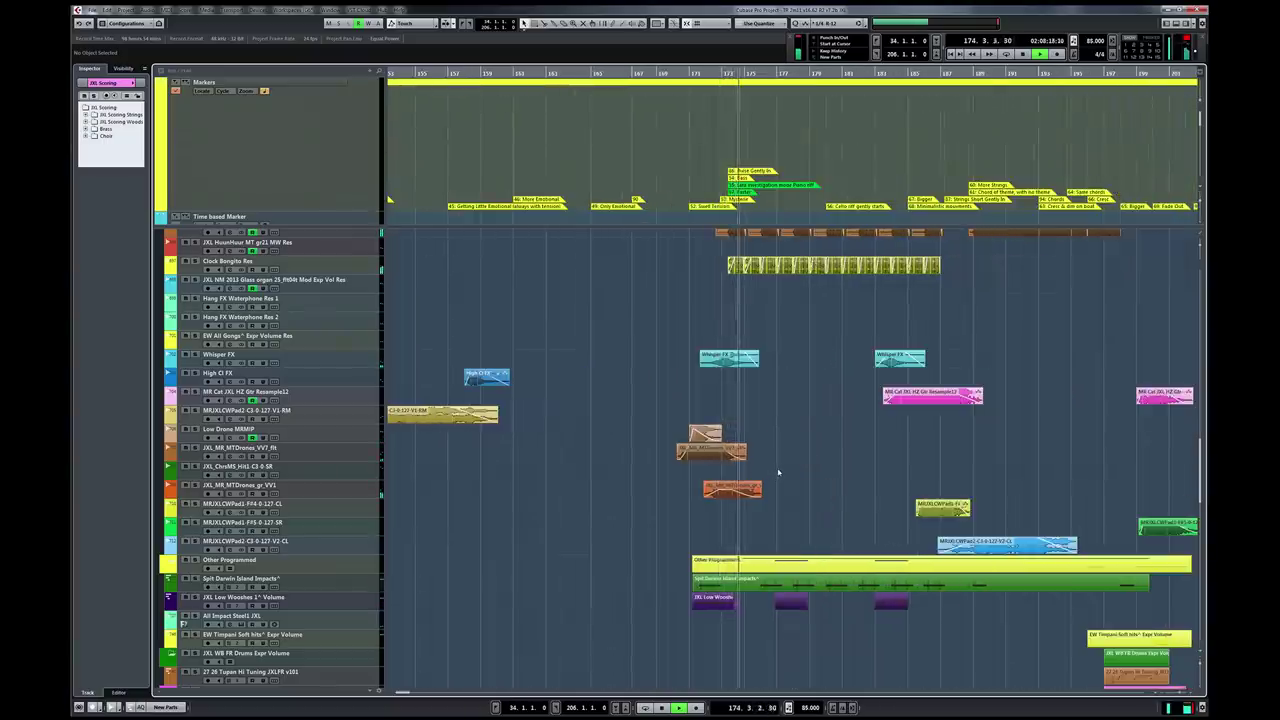
pyautogui.hscroll(2, 778, 462)
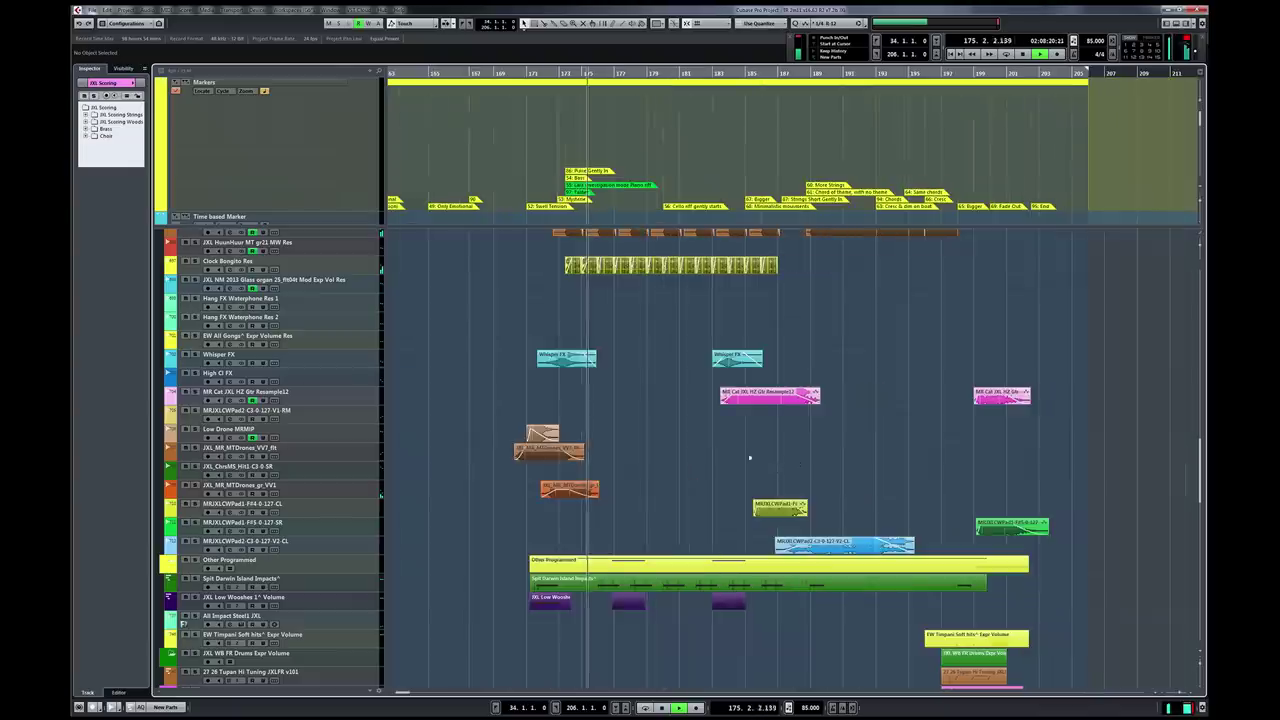
pyautogui.scroll(3, 677, 446)
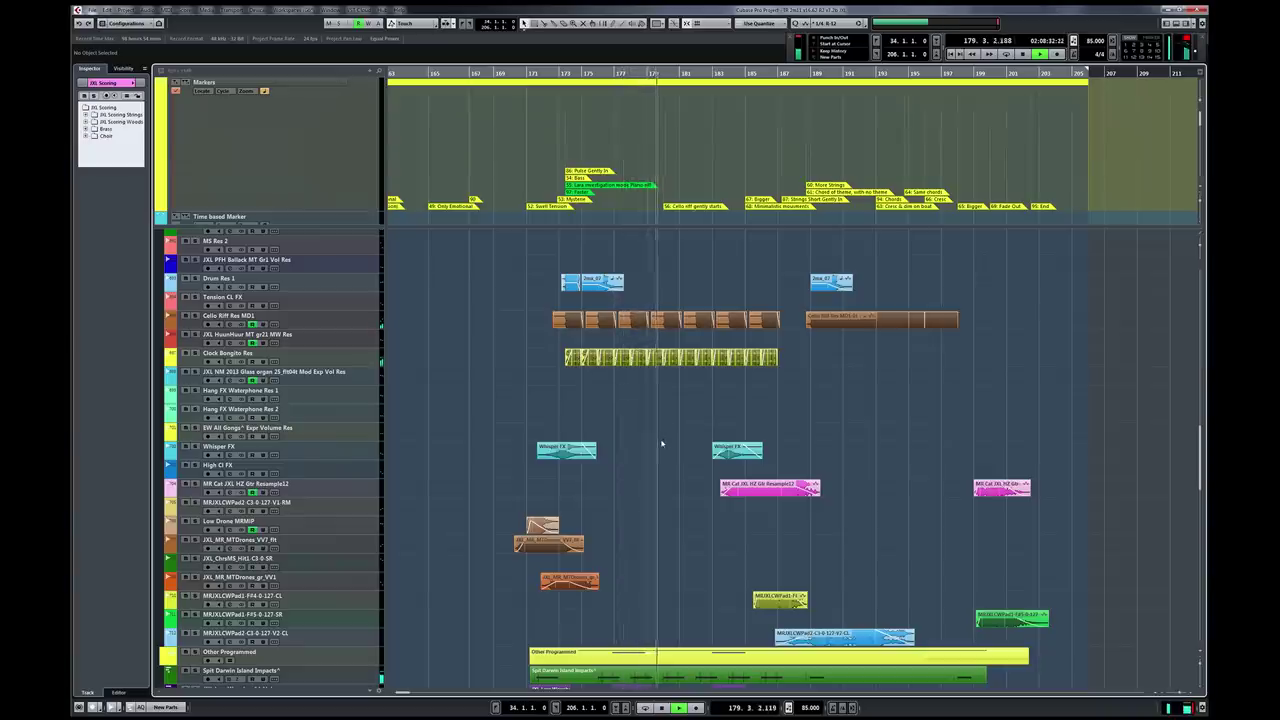
pyautogui.scroll(5, 663, 444)
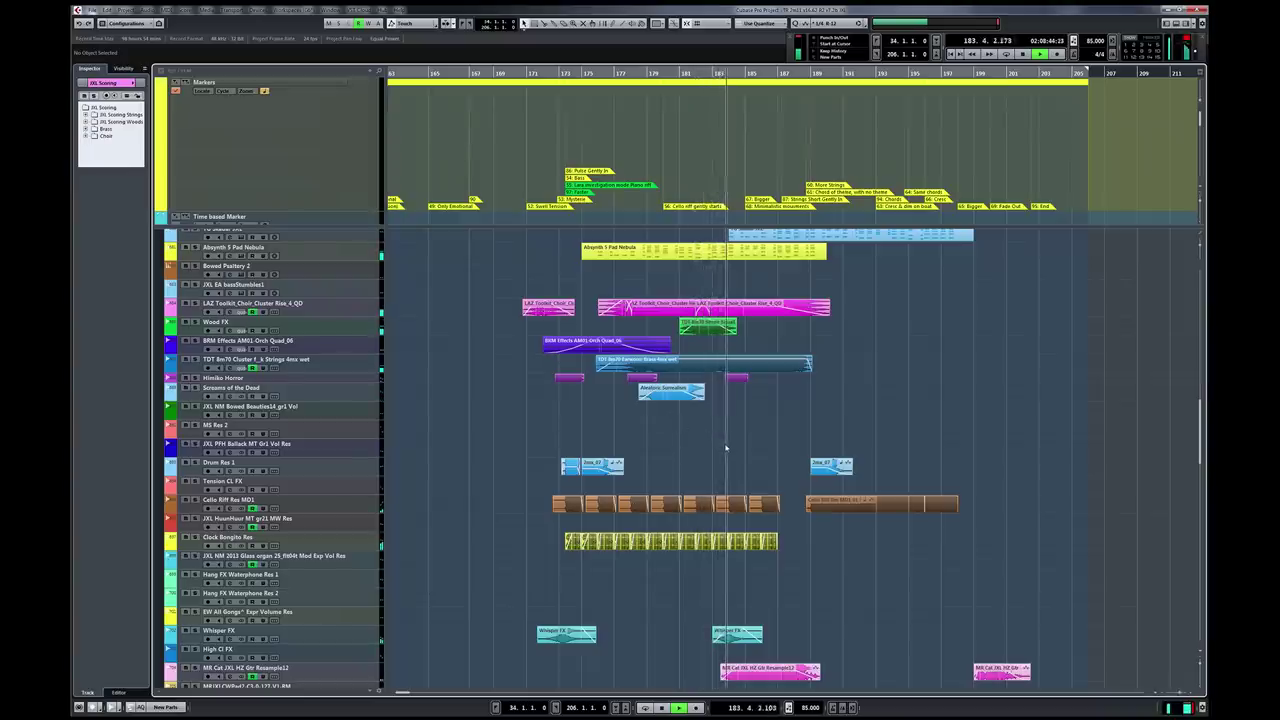
# Step: Review the choir cluster, piano riff and Special Project Instruments parts around bars 171 to 205 during playback
pyautogui.press('g')
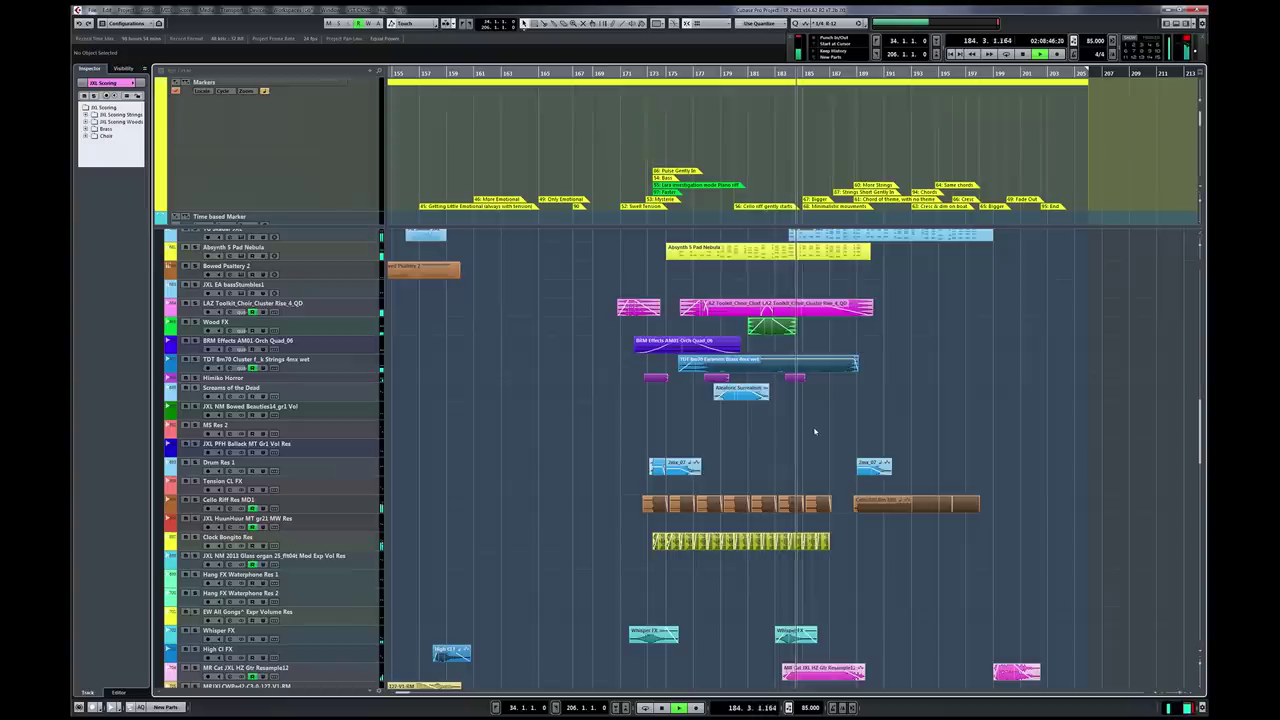
pyautogui.scroll(3, 850, 437)
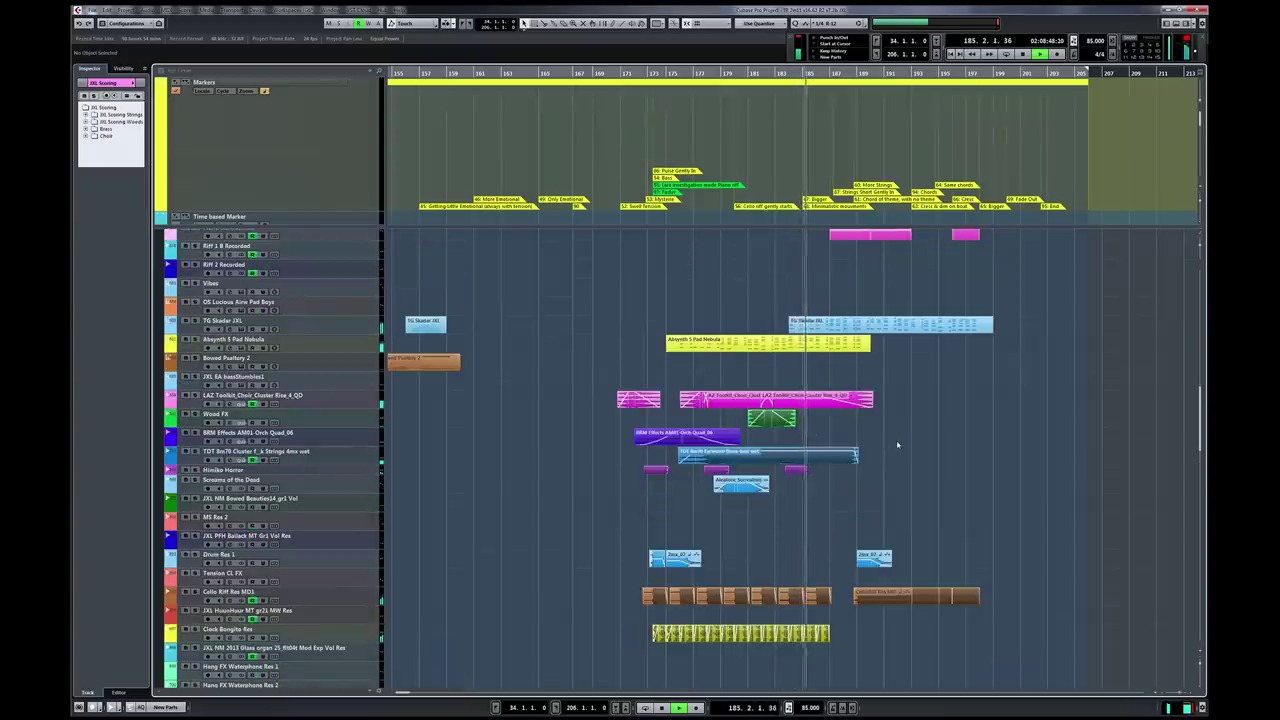
pyautogui.scroll(3, 897, 444)
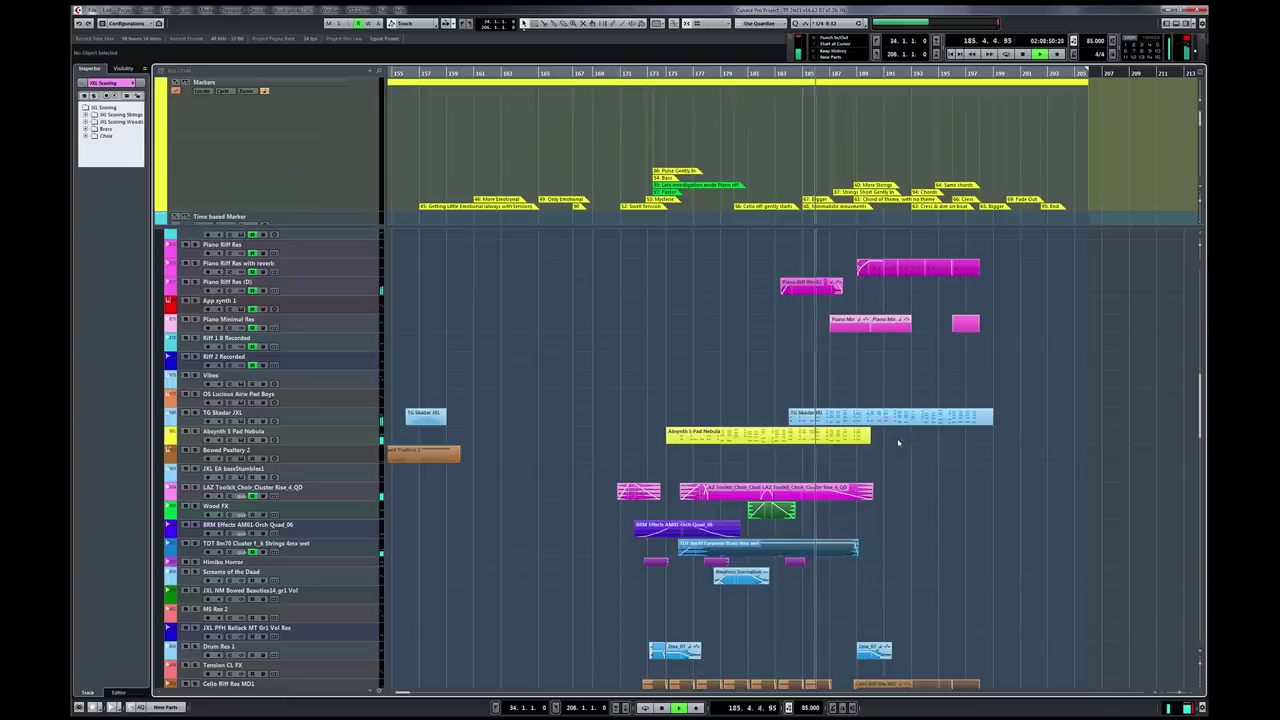
pyautogui.scroll(20, 897, 444)
pyautogui.scroll(3, 897, 443)
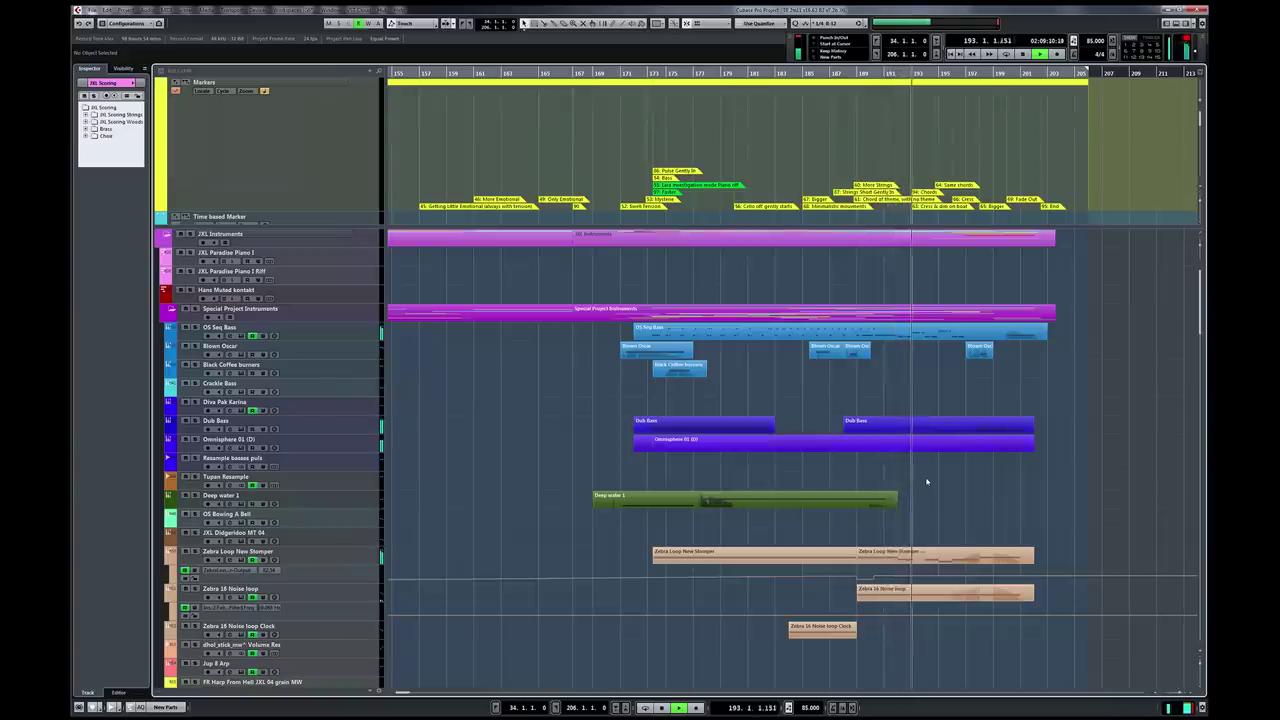
# Step: Follow the cue's ending through the synth, percussion and piano parts to the CS Strings and Brass around bars 193 to 203
pyautogui.scroll(-10, 939, 486)
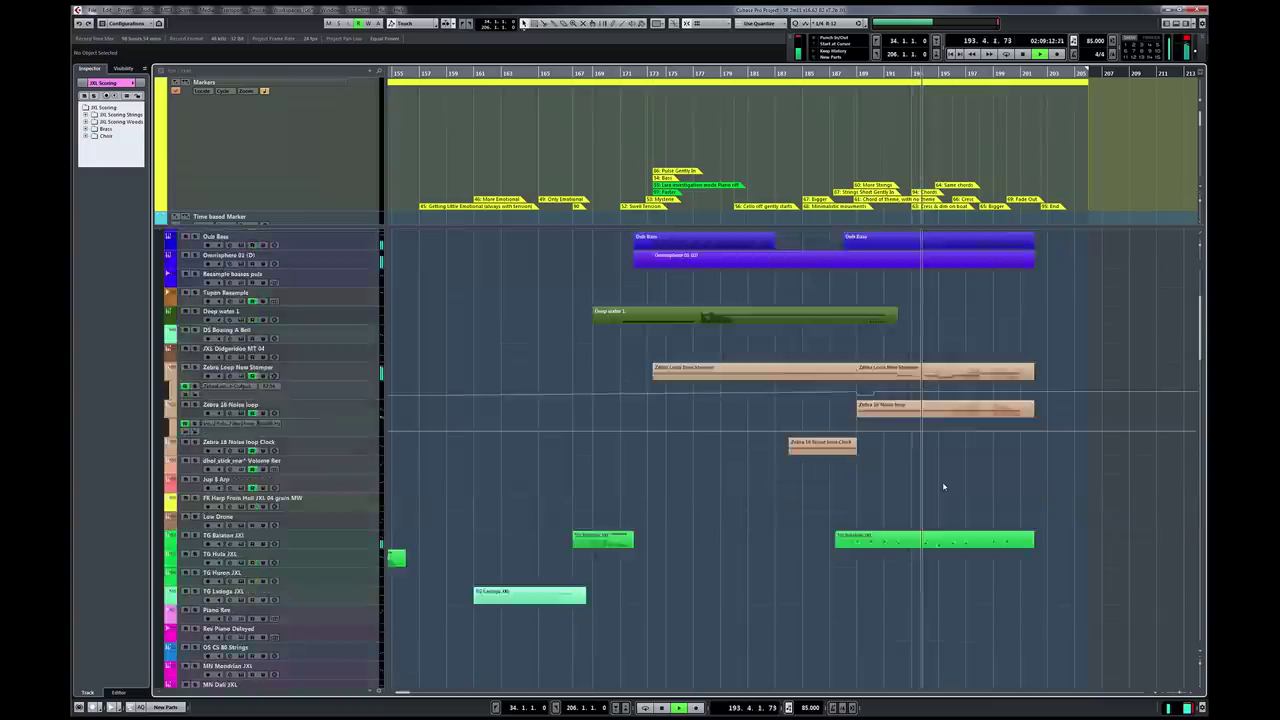
pyautogui.scroll(-15, 943, 486)
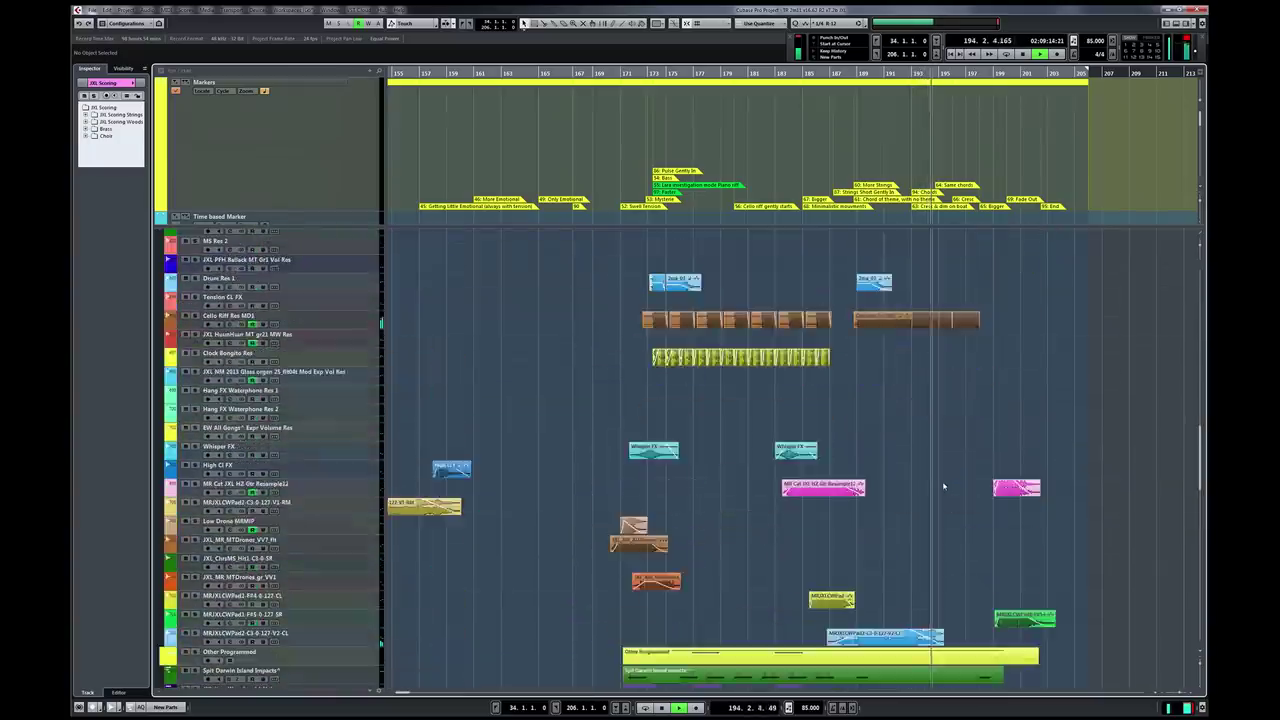
pyautogui.scroll(-20, 943, 486)
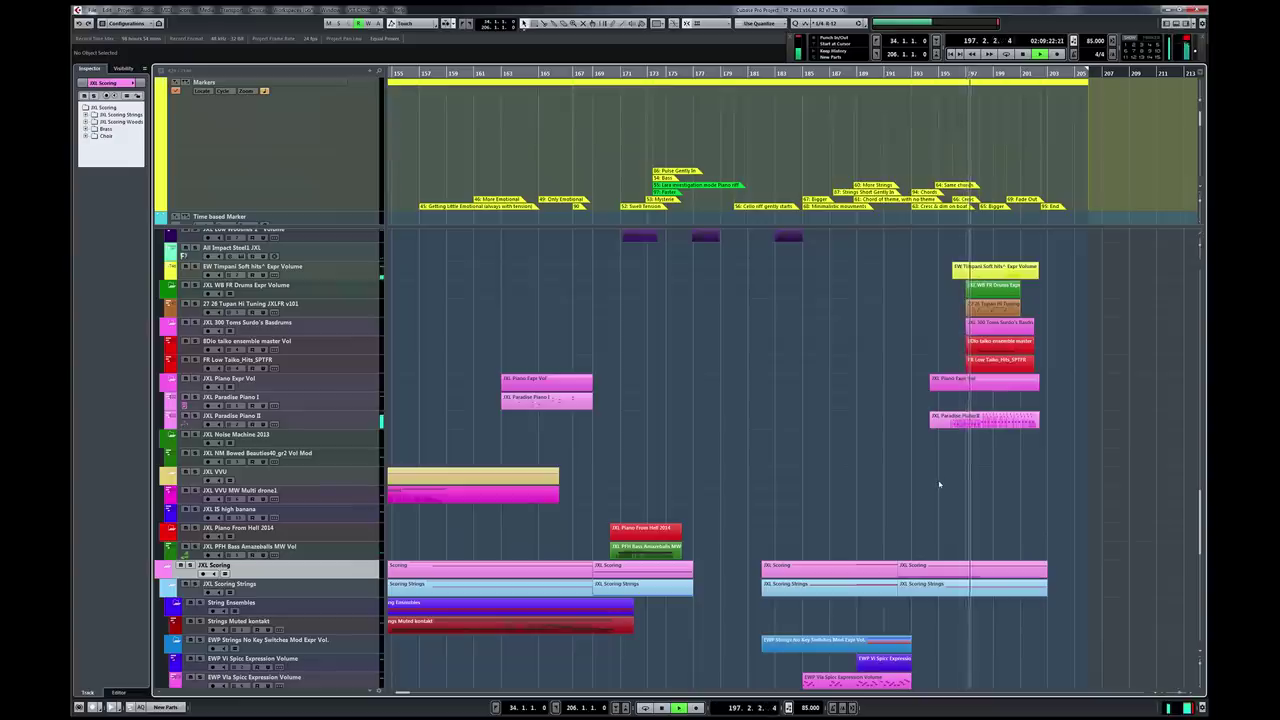
pyautogui.scroll(-6, 938, 483)
pyautogui.scroll(-6, 938, 485)
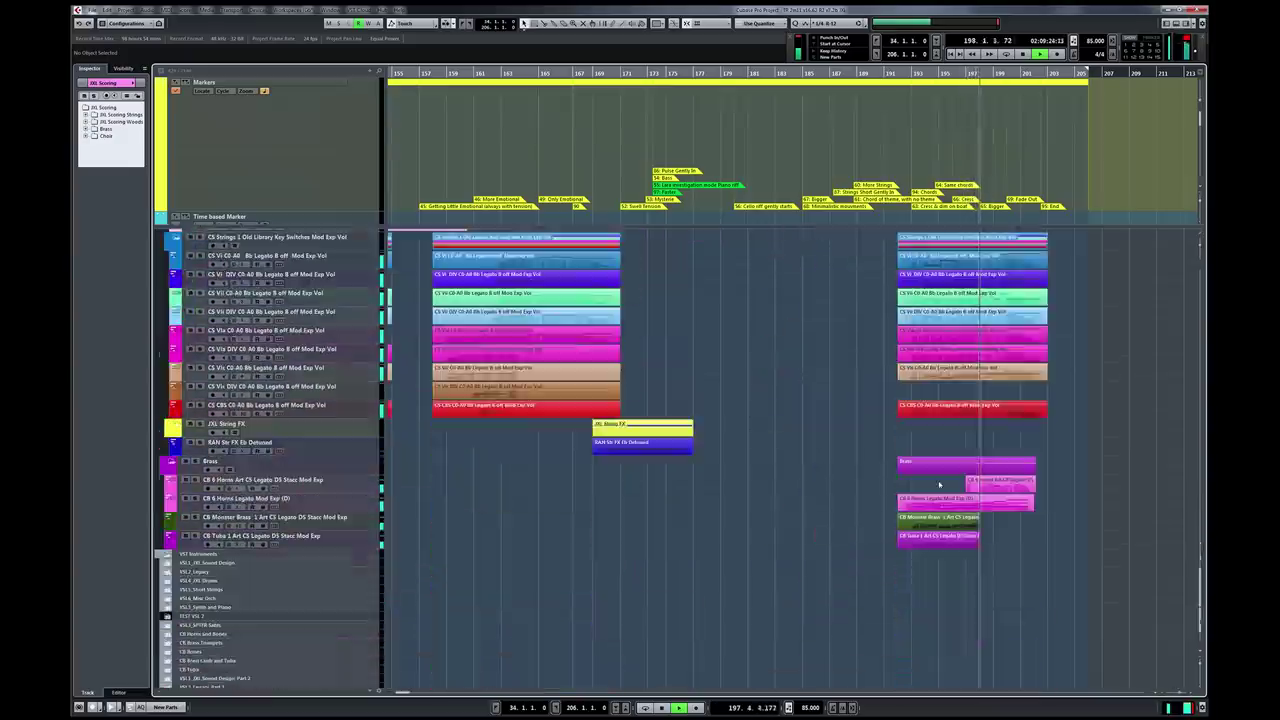
pyautogui.scroll(2, 938, 485)
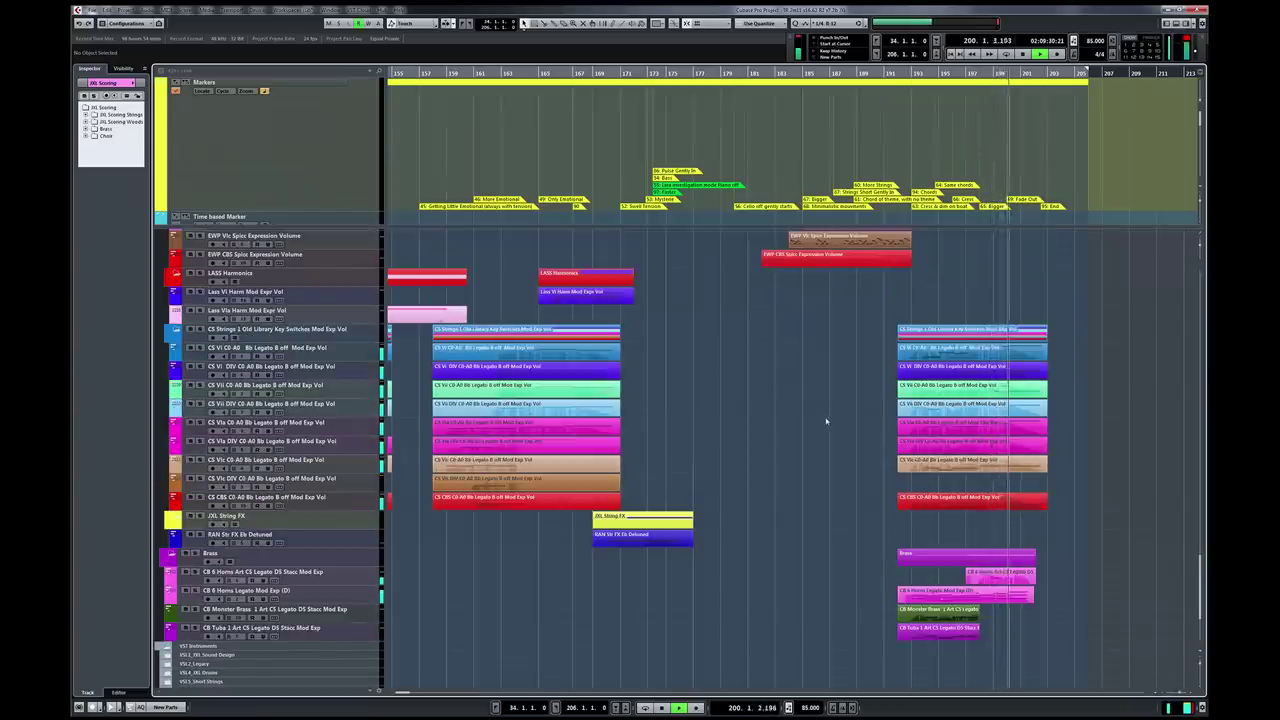
# Step: Fit the whole cue in the timeline with the Special Project Instruments showing, and select the track directly below OS Seq Bass
pyautogui.press('g')
pyautogui.press('g')
pyautogui.press('g')
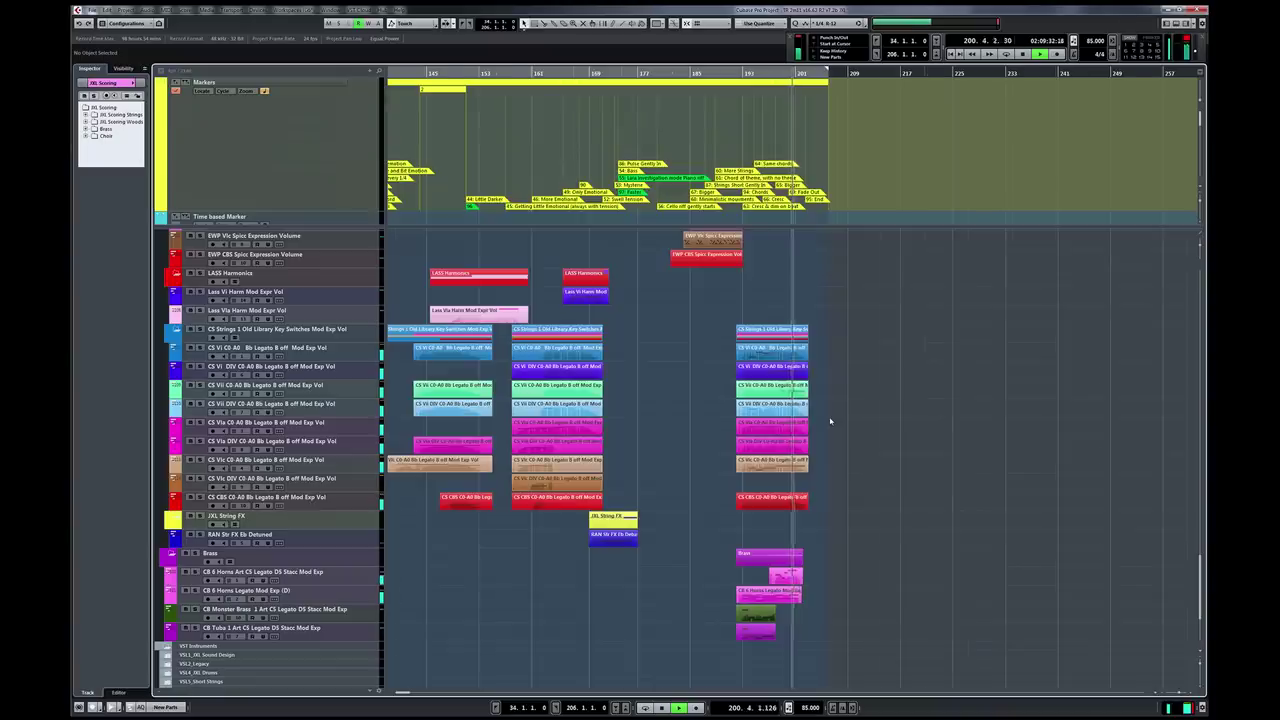
pyautogui.press('g')
pyautogui.scroll(-10, 735, 418)
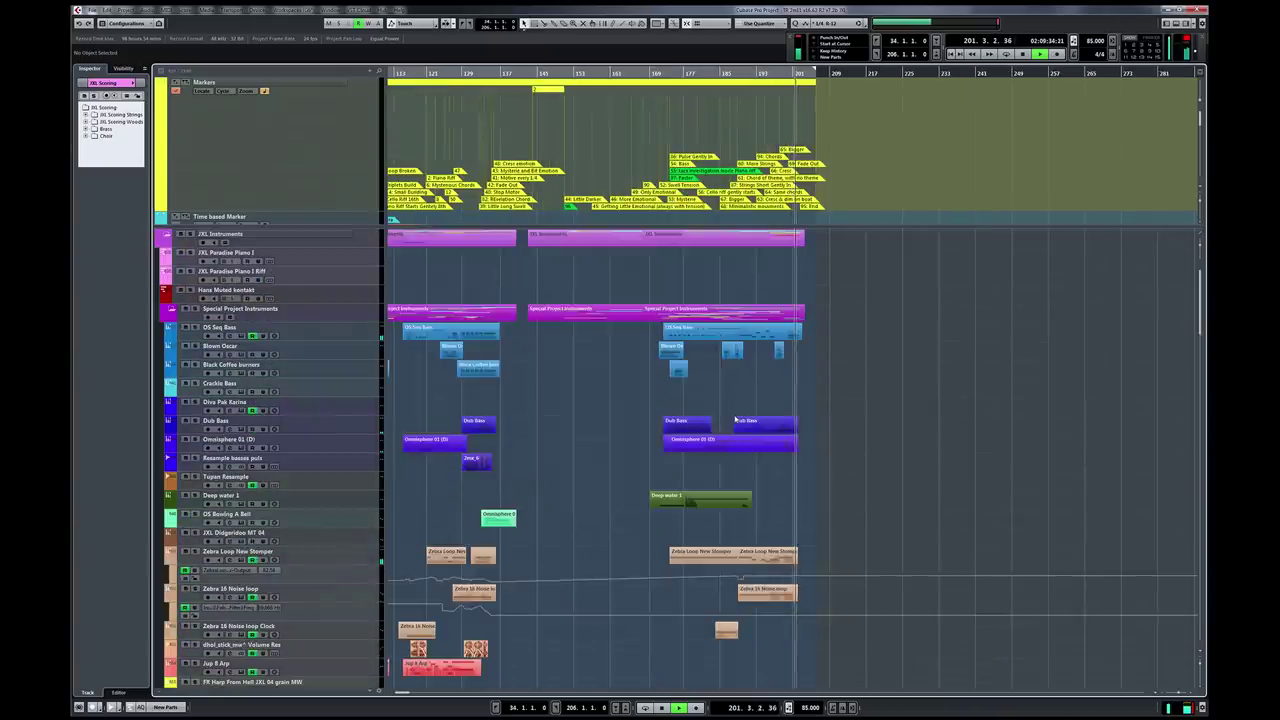
pyautogui.press('h')
pyautogui.press('h')
pyautogui.press('g')
pyautogui.press('g')
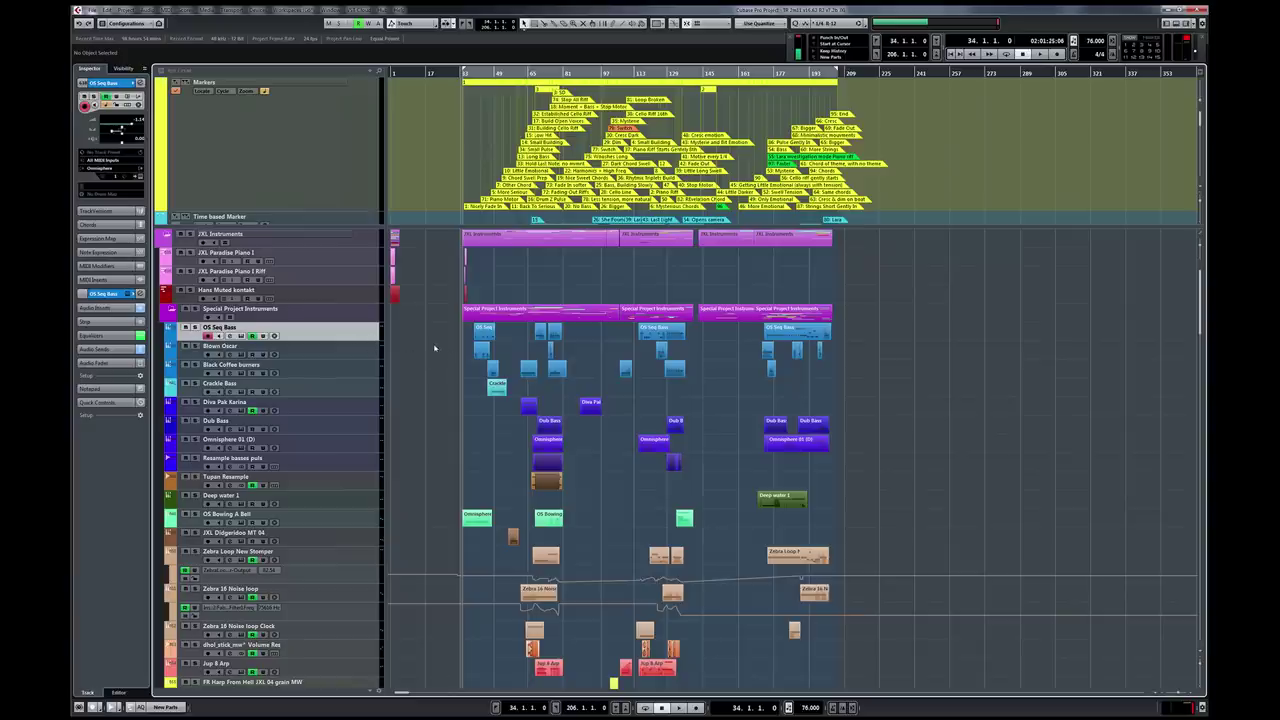
pyautogui.click(436, 345)
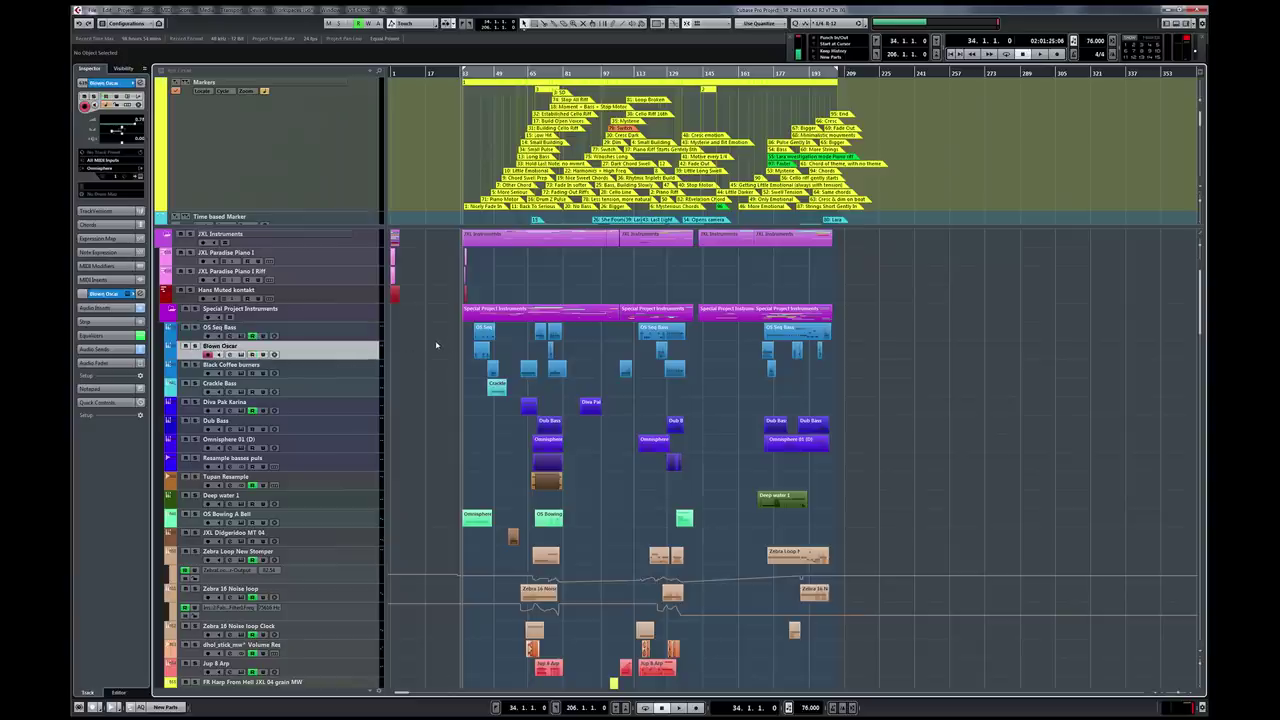
# Step: Step through the bass tracks from Blown Oscar to Omnisphere 01 (D), reviewing each one's instrument
pyautogui.press('Down')
pyautogui.press('Down')
pyautogui.press('Down')
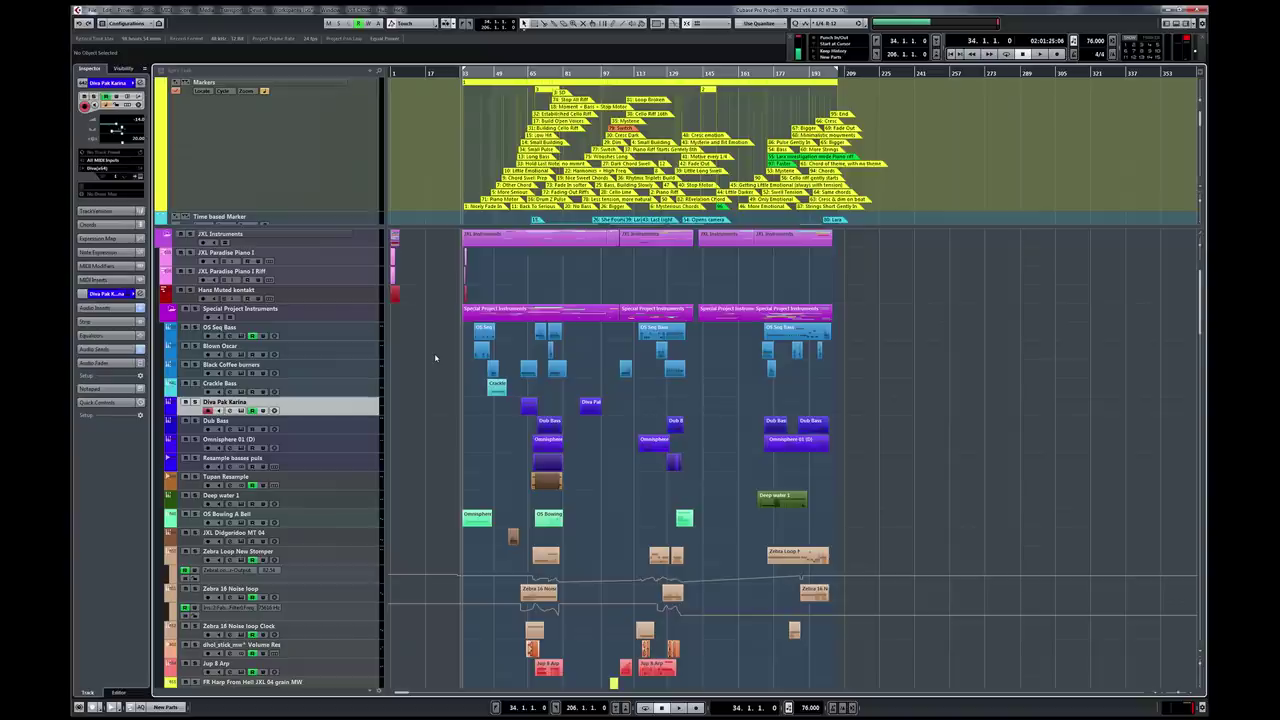
pyautogui.press('Down')
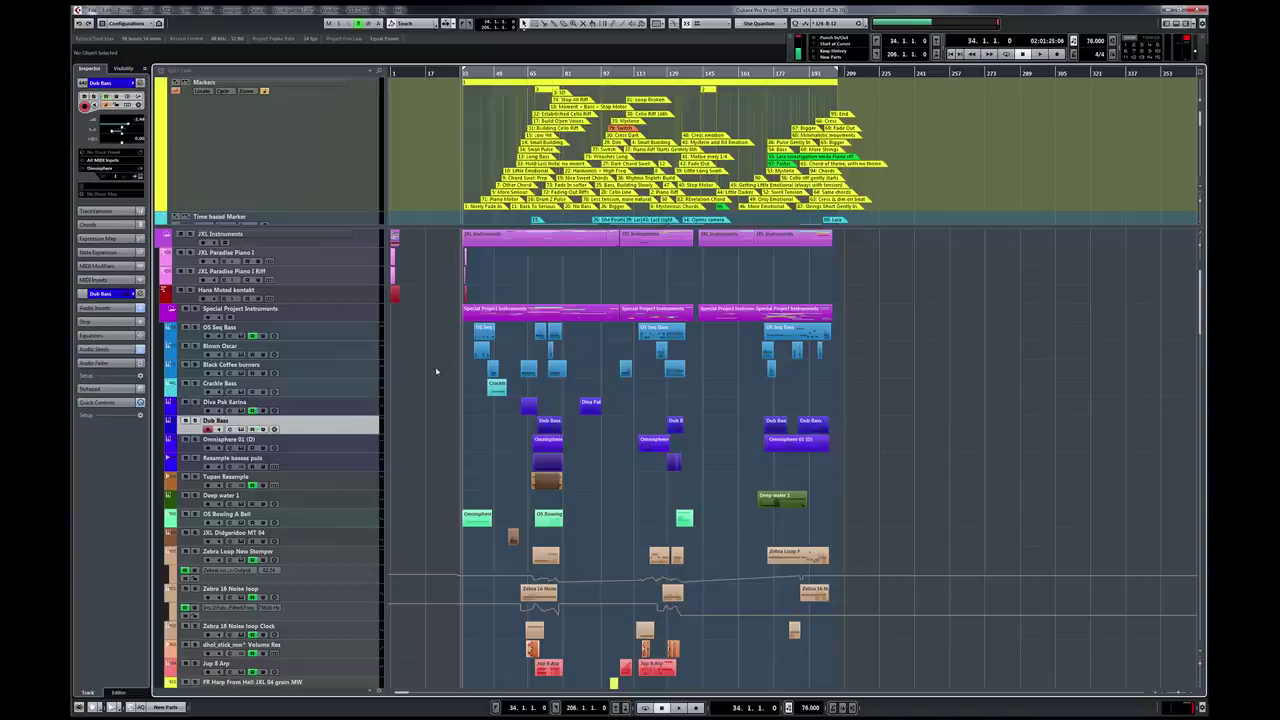
pyautogui.press('Down')
pyautogui.press('Up')
pyautogui.press('Up')
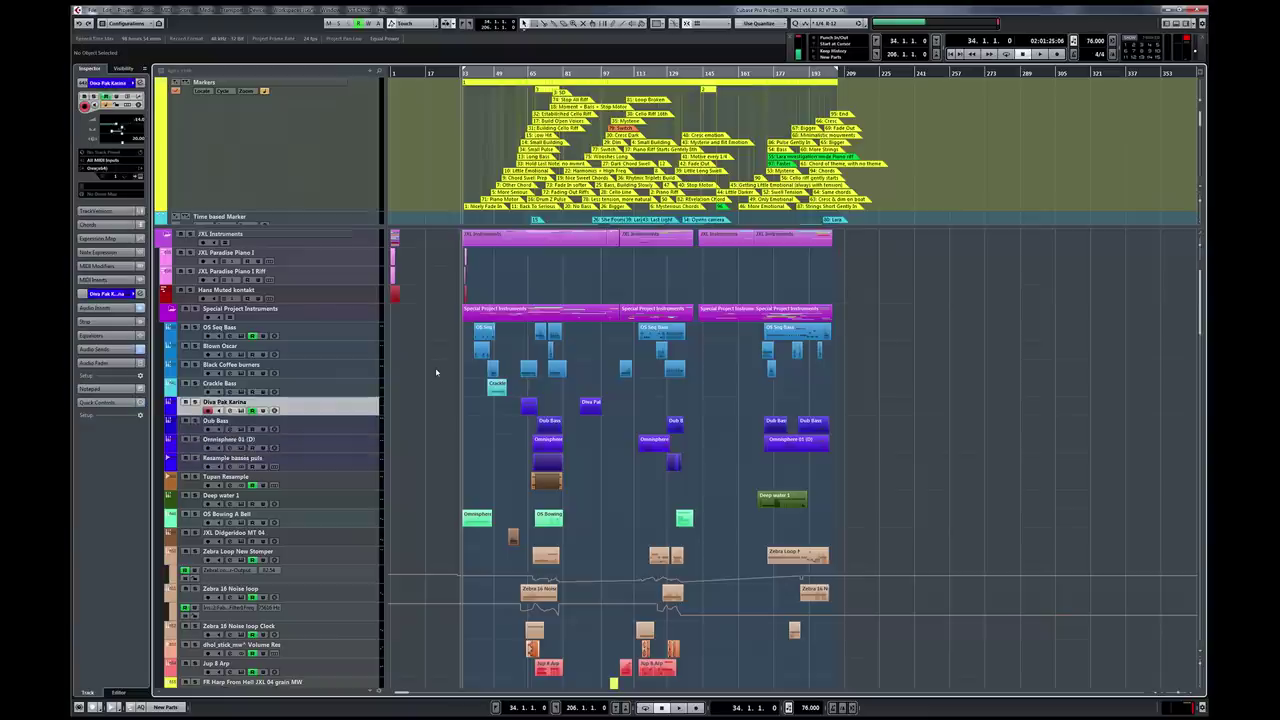
pyautogui.press('Down')
pyautogui.press('Down')
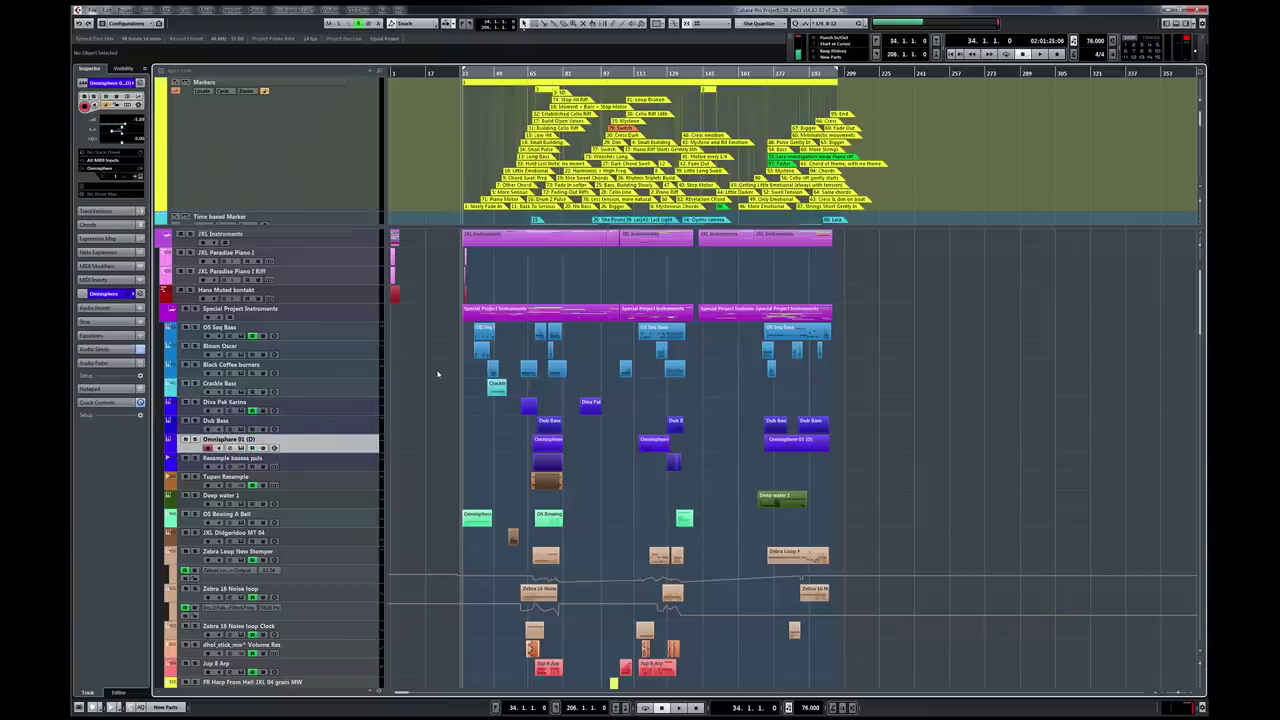
# Step: Continue through the special project tracks from Resample basses puls to Zebra Loop New Stomper
pyautogui.press('Down')
pyautogui.press('Down')
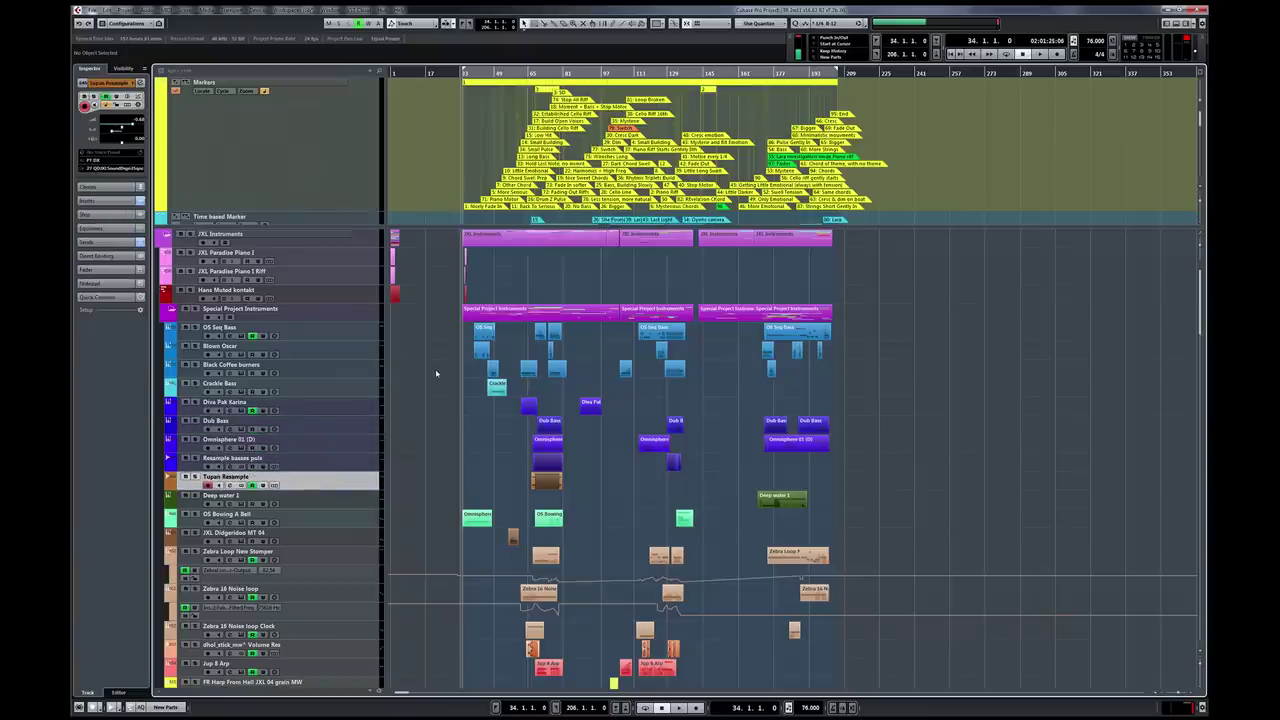
pyautogui.press('Down')
pyautogui.press('Down')
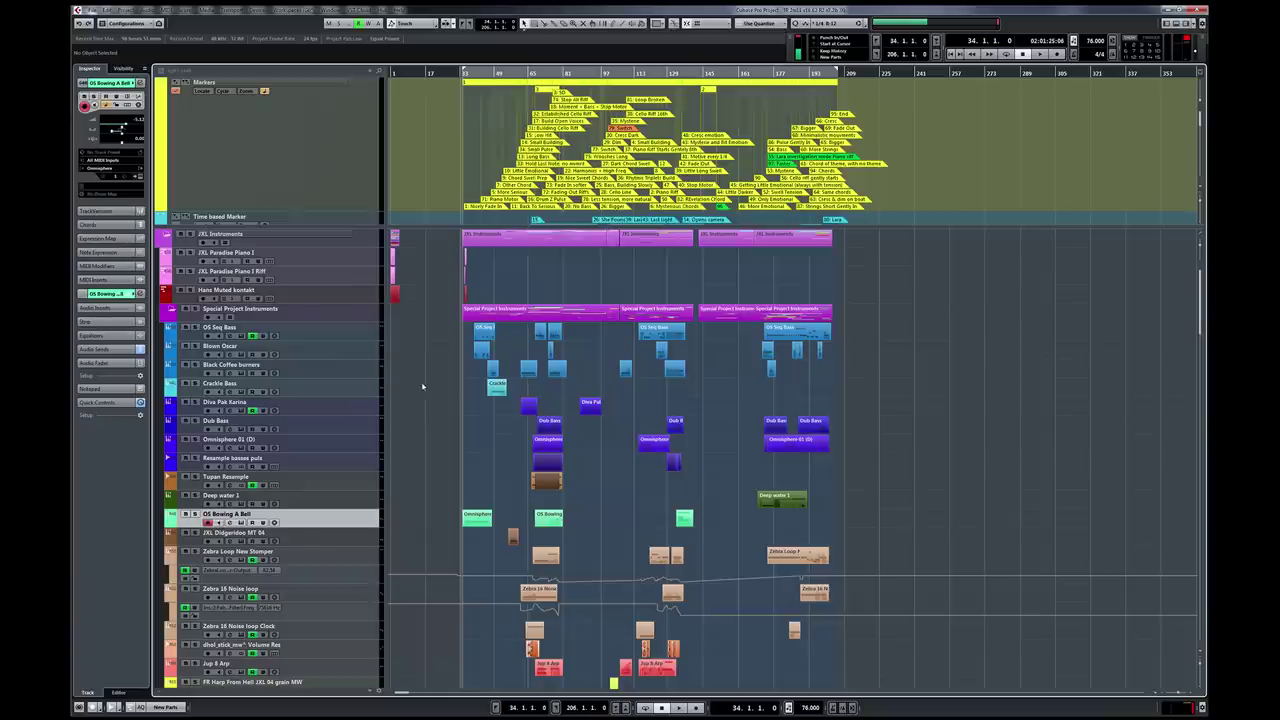
pyautogui.press('Down')
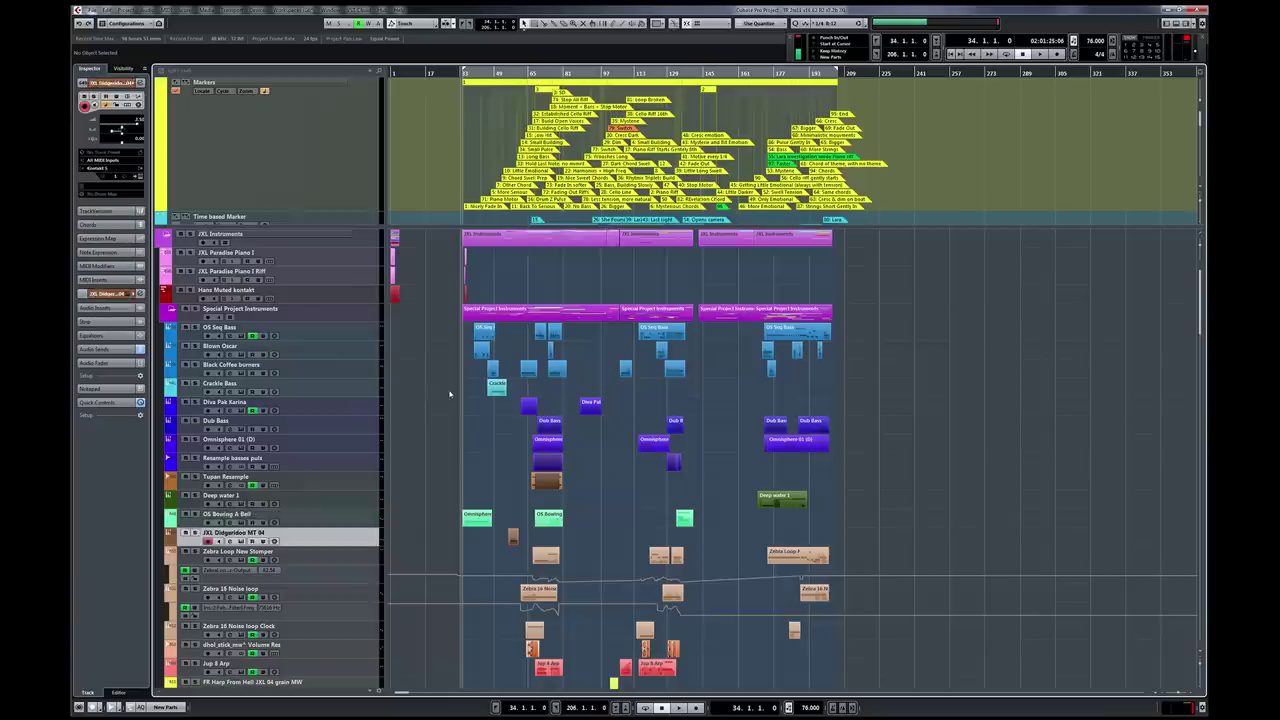
pyautogui.press('Down')
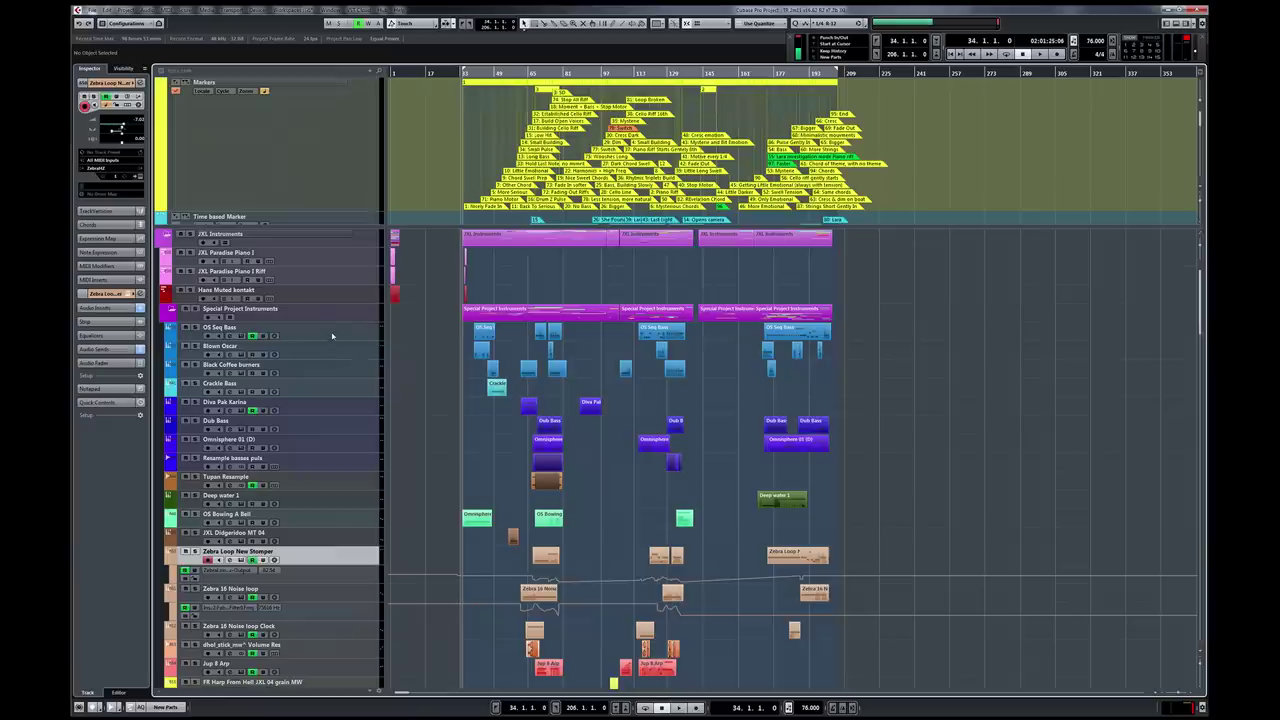
# Step: Focus on OS Seq Bass at a closer timeline zoom and select the OS Seq Bass, Blown Oscar and Black Coffee burners parts before bar 81
pyautogui.click(331, 336)
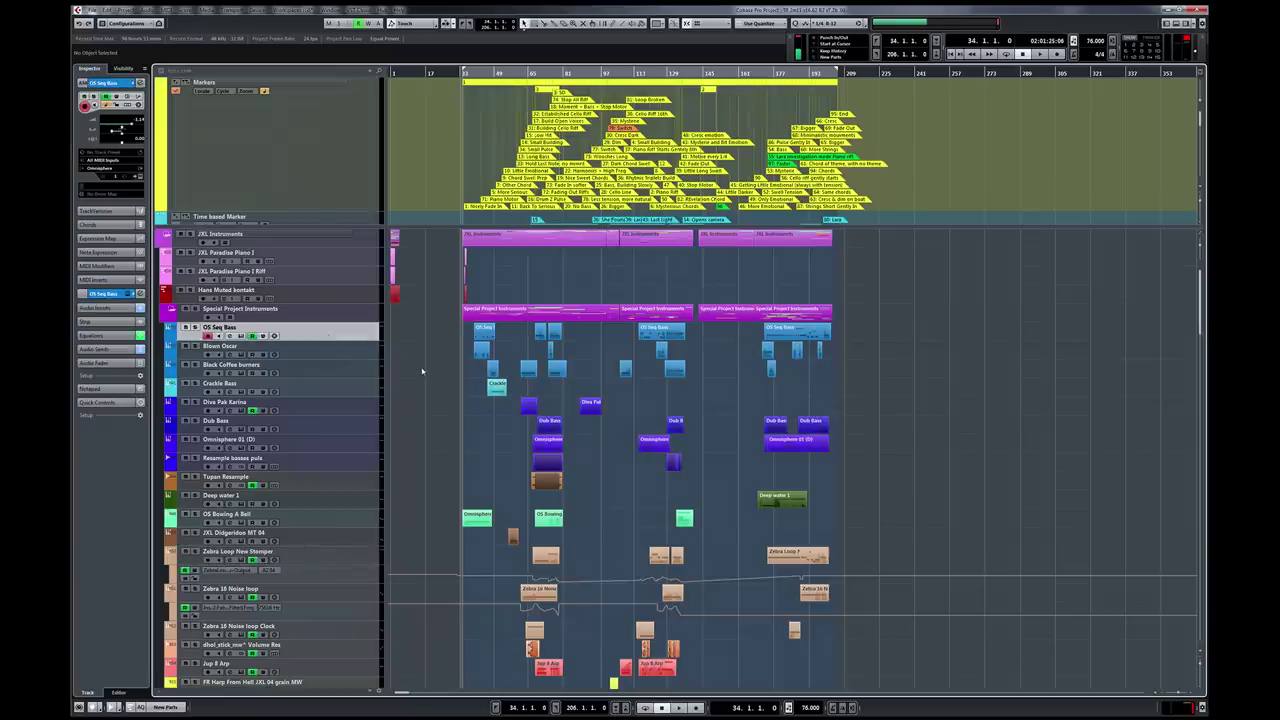
pyautogui.press('h')
pyautogui.press('h')
pyautogui.press('h')
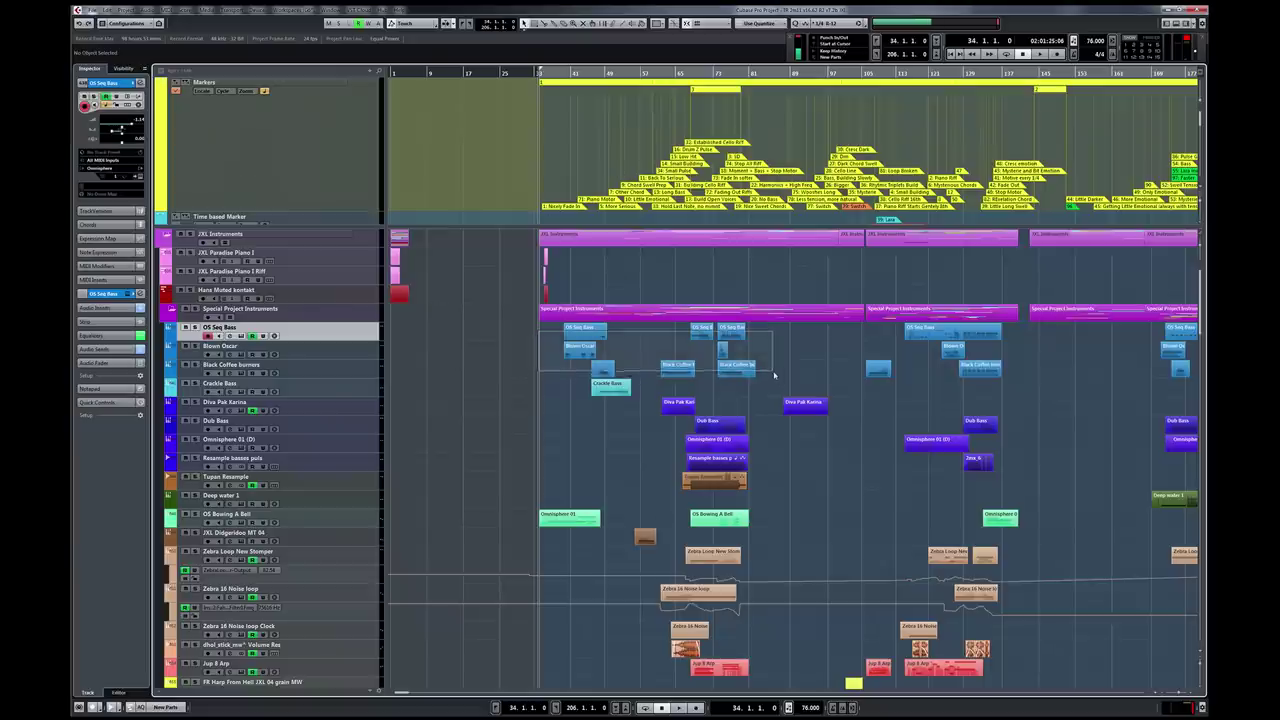
pyautogui.moveTo(774, 375); pyautogui.dragTo(772, 376)
# Step: Select the OS Seq Bass, Blown Oscar and Black Coffee burners tracks together and solo them
pyautogui.click(368, 372)
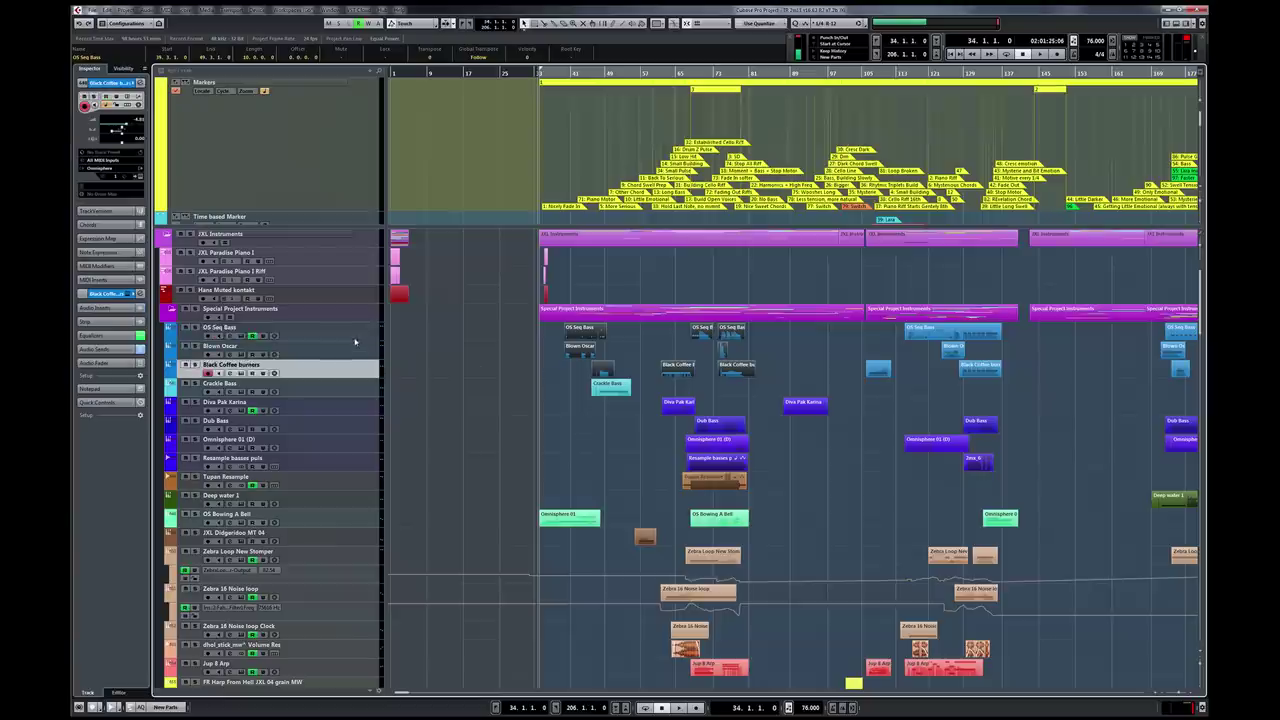
pyautogui.keyDown('shift'); pyautogui.click(354, 337); pyautogui.keyUp('shift')
pyautogui.press('s')
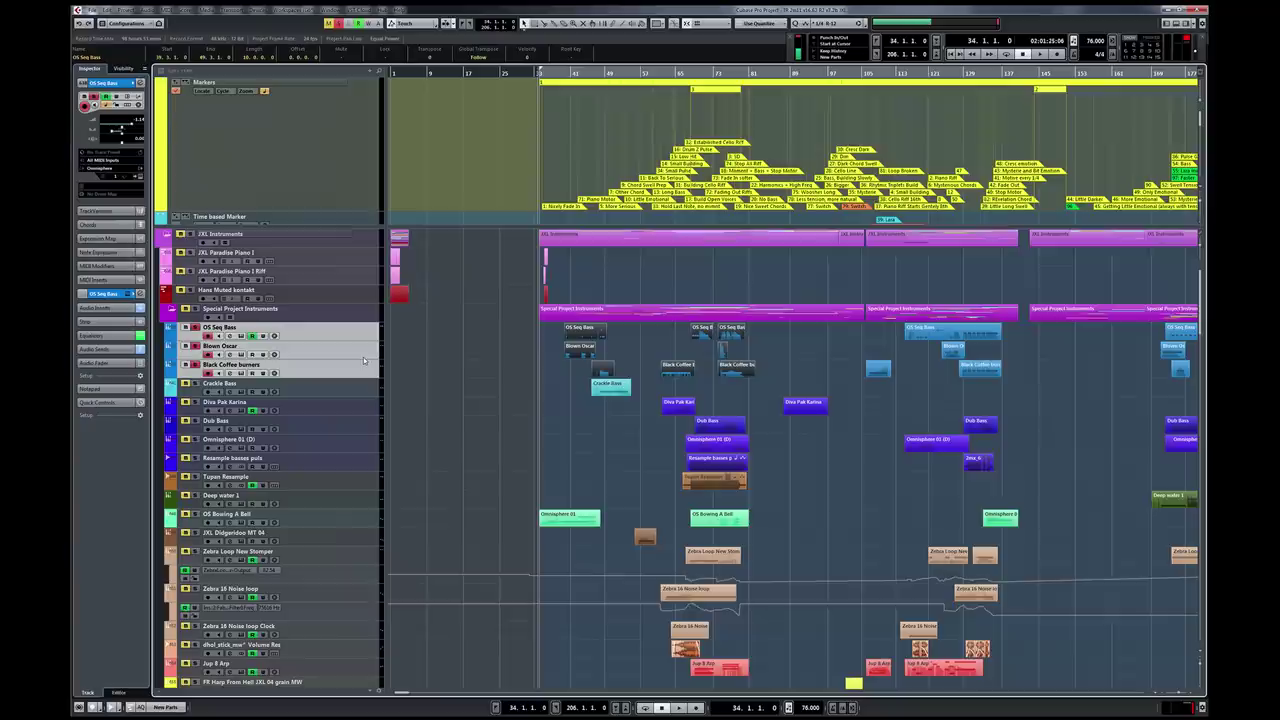
# Step: Activate Track Selection Follows Event Selection and select the three soloed bass tracks' parts between about bars 61 and 81
pyautogui.hotkey('ctrl', 'alt', 't')
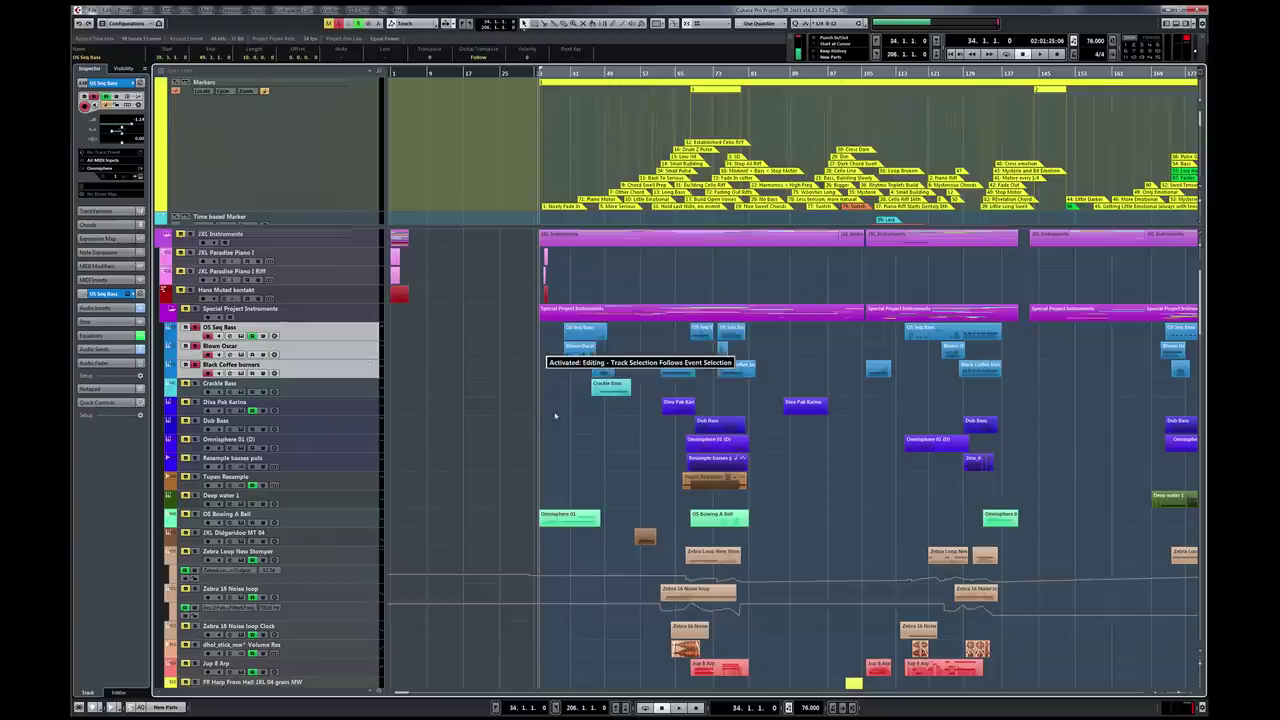
pyautogui.click(590, 418)
pyautogui.moveTo(747, 467); pyautogui.dragTo(747, 467)
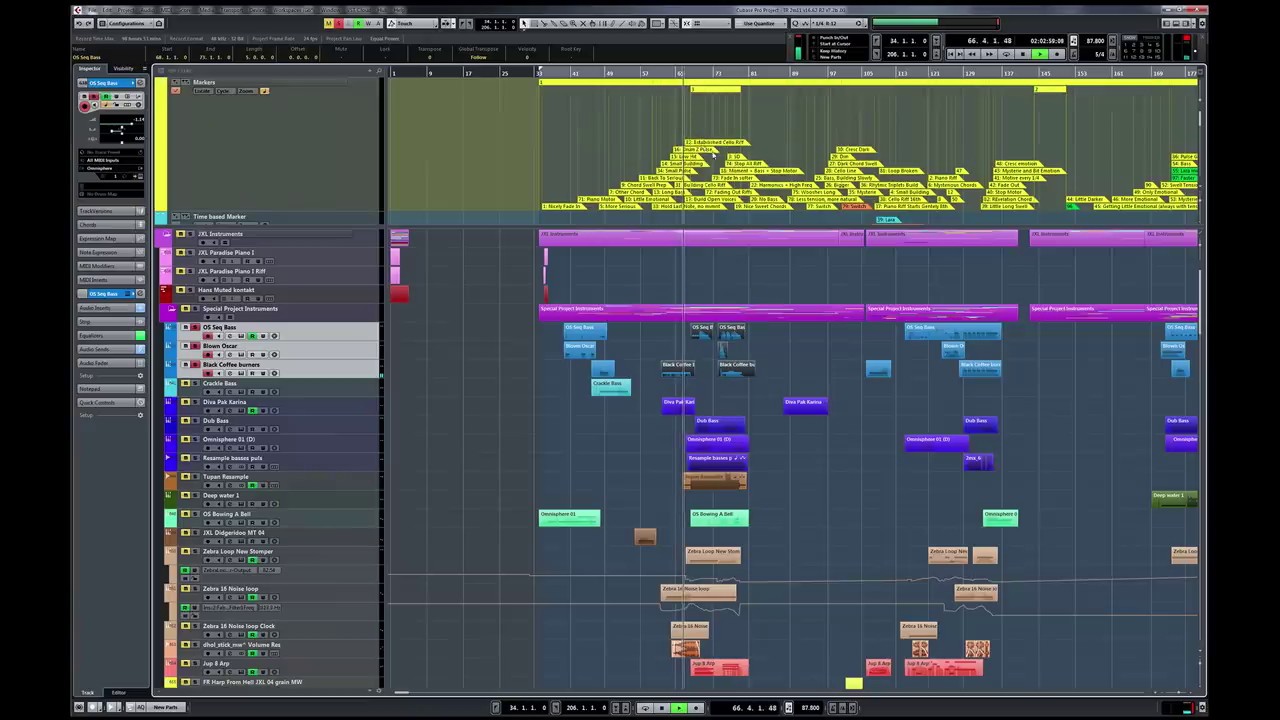
# Step: Listen to the soloed basses around bars 66 to 69 at a closer zoom, briefly checking the Control Room Mixer before stopping playback
pyautogui.press('h')
pyautogui.click(258, 10)
pyautogui.click(266, 24)
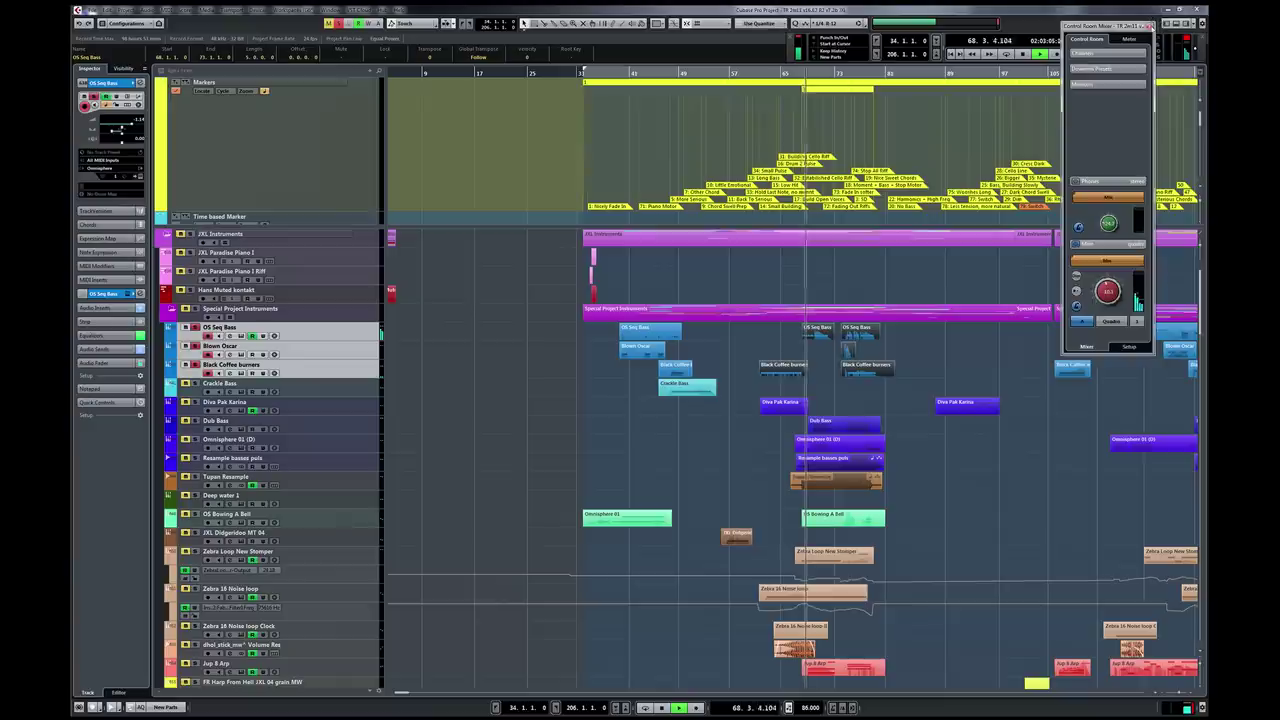
pyautogui.click(1150, 27)
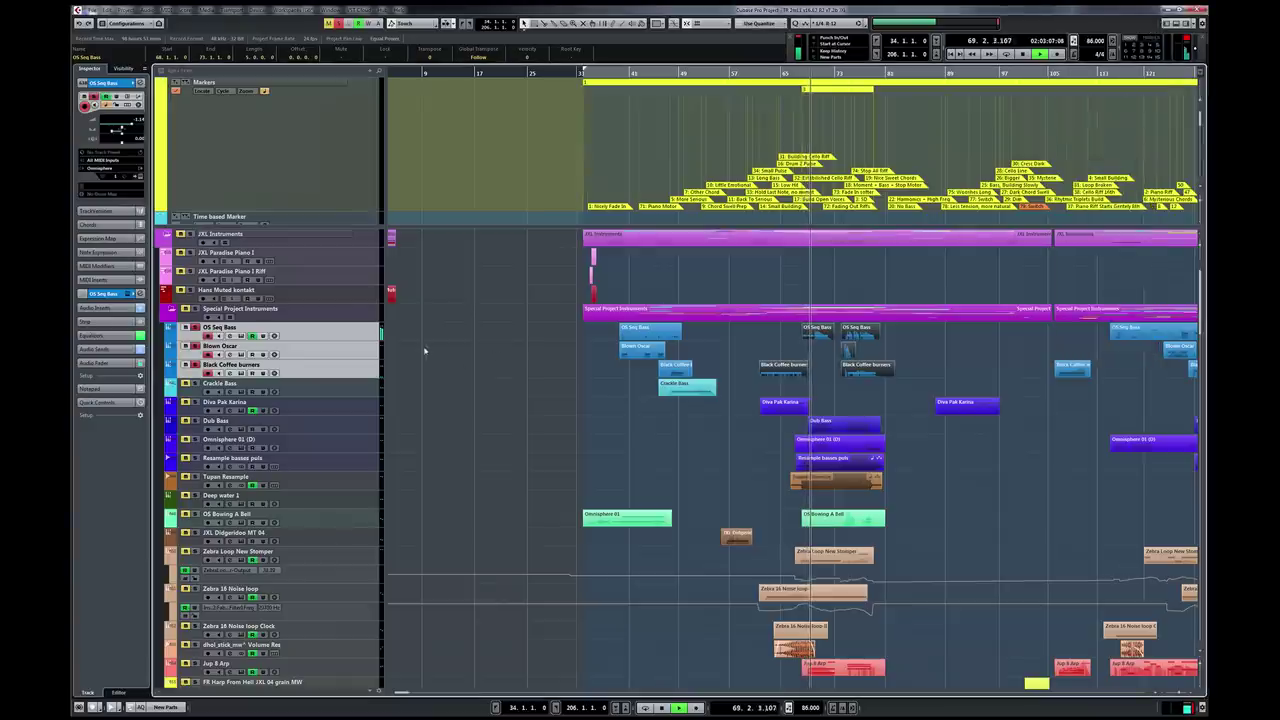
pyautogui.press('space')
# Step: Select OS Seq Bass and open its FabFilter Simplon insert from the mixer, placing the plug-in window clear of its channel strip
pyautogui.click(348, 336)
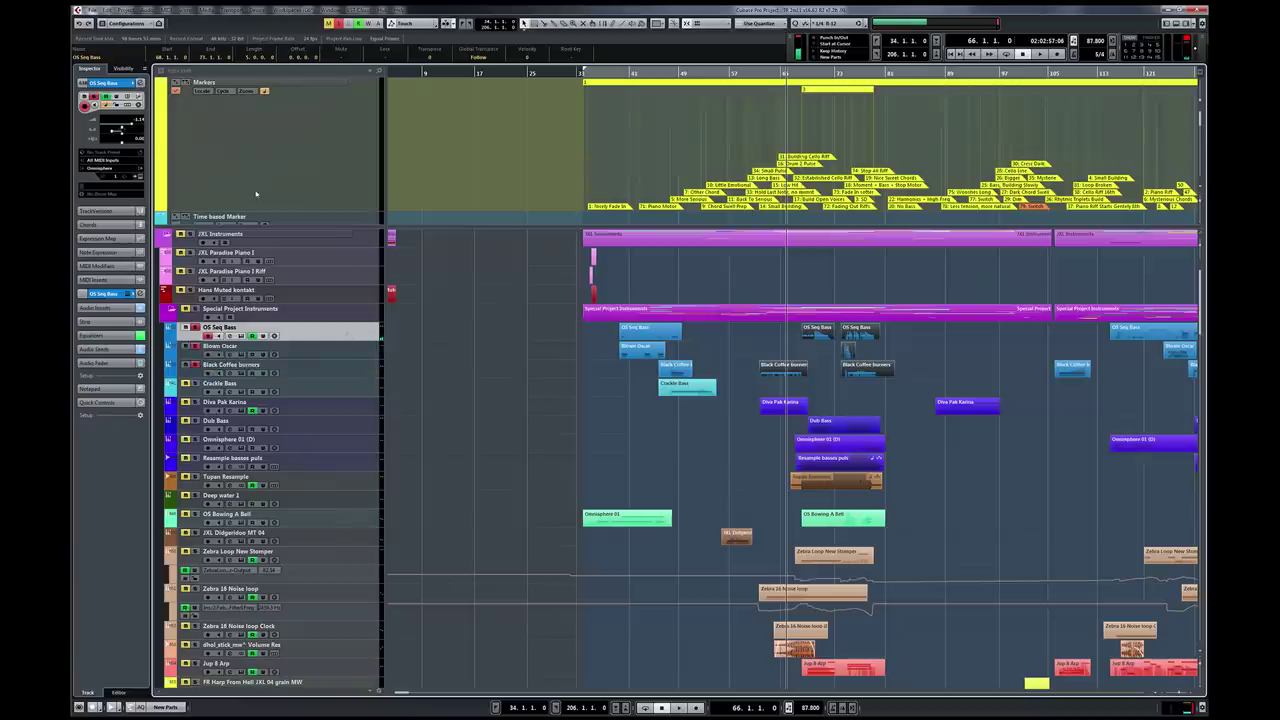
pyautogui.press('F3')
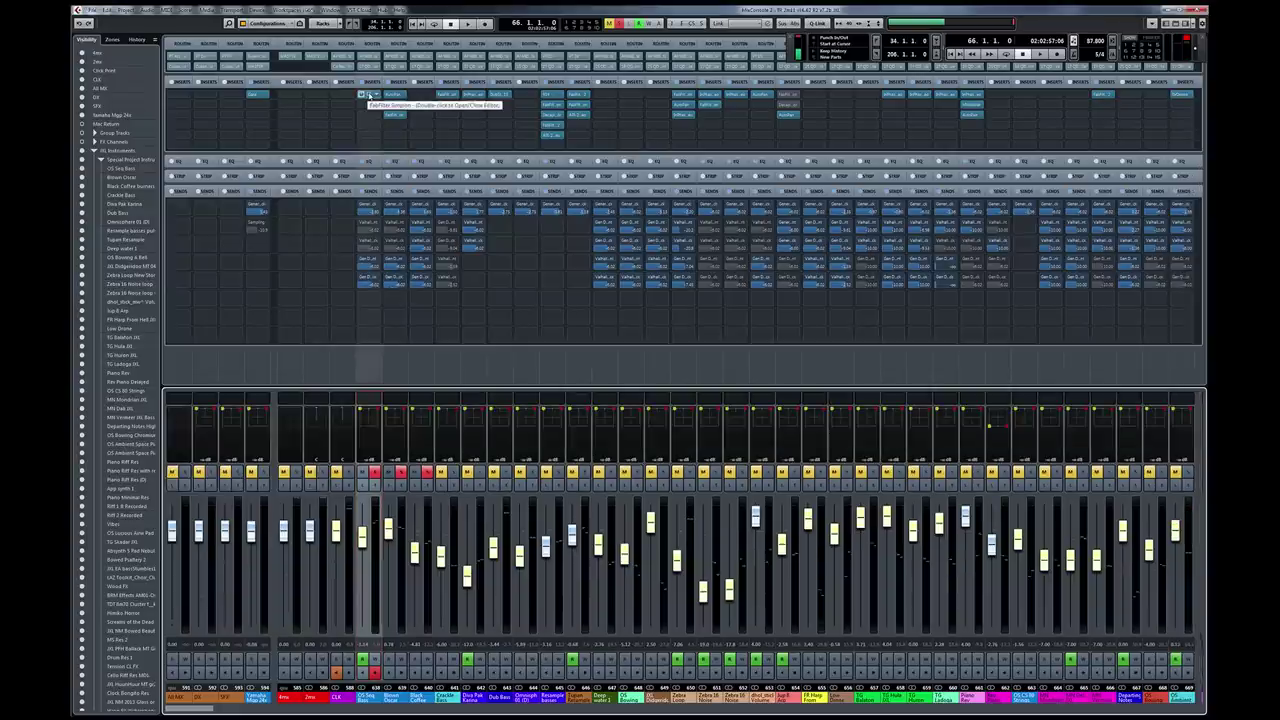
pyautogui.doubleClick(365, 95)
pyautogui.moveTo(383, 570); pyautogui.dragTo(803, 254)
pyautogui.moveTo(830, 335)
pyautogui.mouseDown()
pyautogui.moveTo(890, 335)
pyautogui.moveTo(818, 333)
pyautogui.moveTo(895, 335)
pyautogui.moveTo(830, 336)
pyautogui.mouseUp()
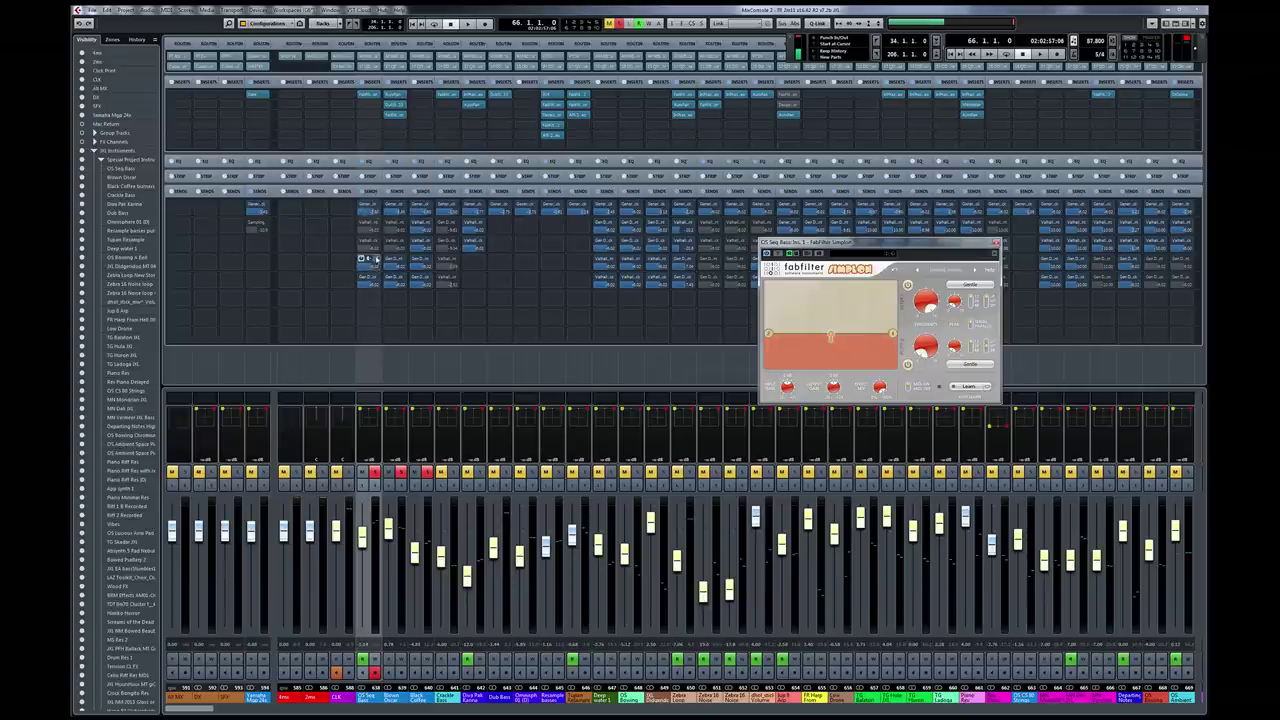
# Step: Check the destinations of OS Seq Bass's Gen Delay Short Front and Gen Delay Short Back sends without changing them
pyautogui.click(378, 259)
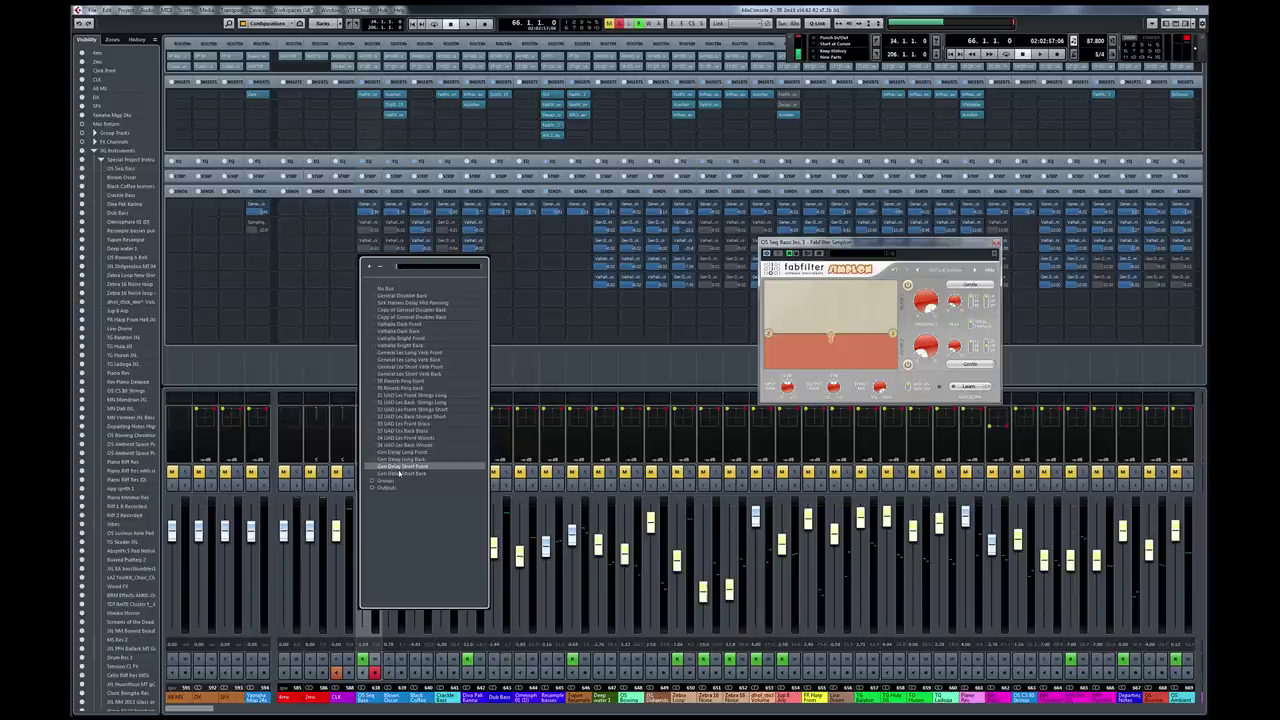
pyautogui.click(322, 358)
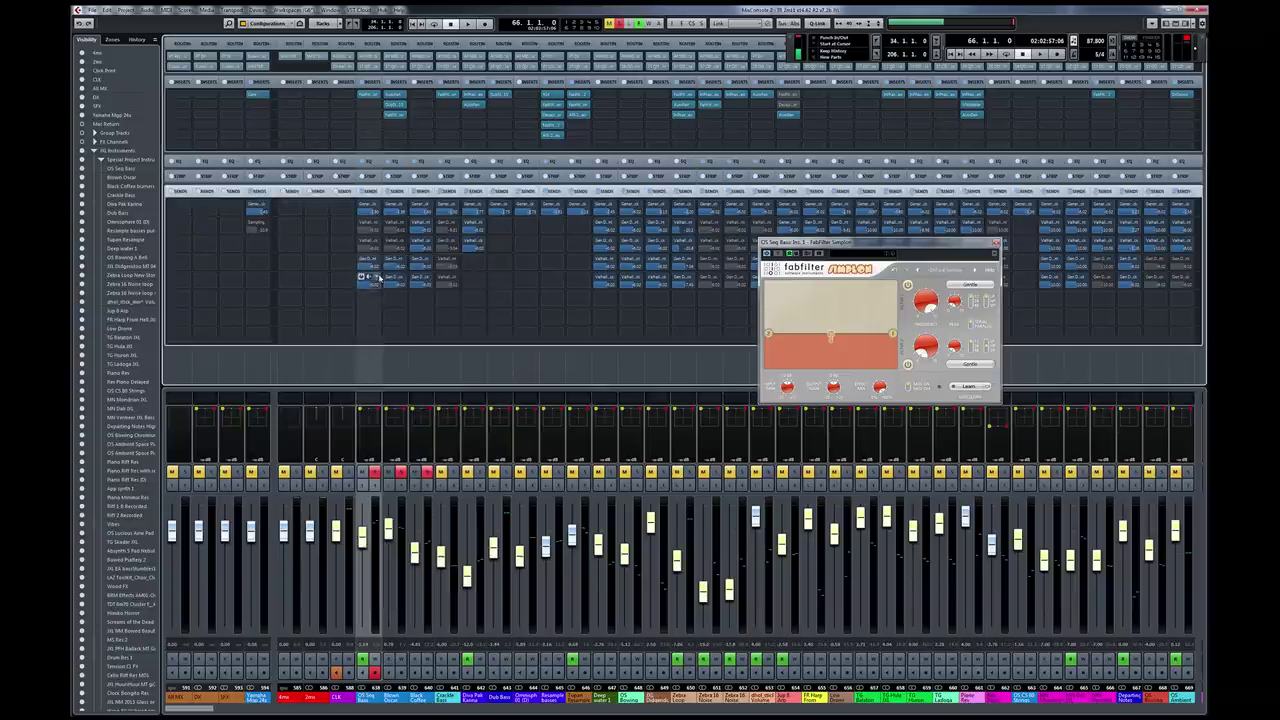
pyautogui.click(375, 277)
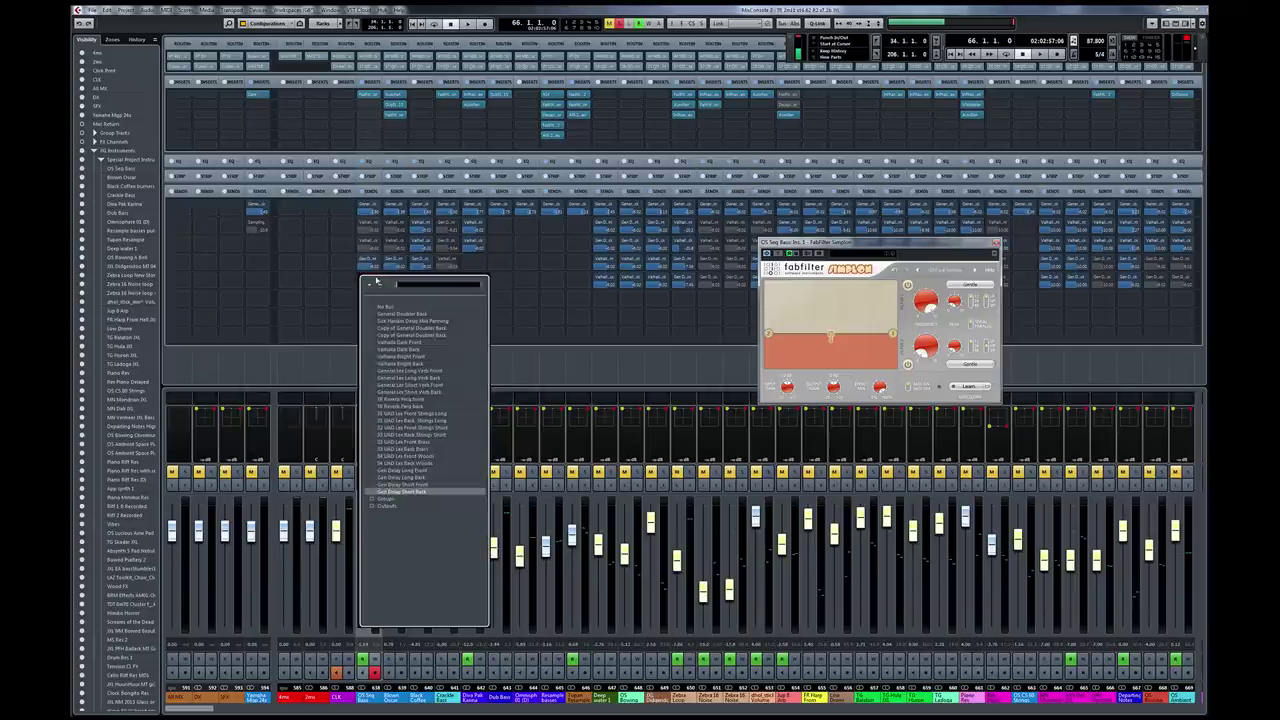
pyautogui.click(335, 370)
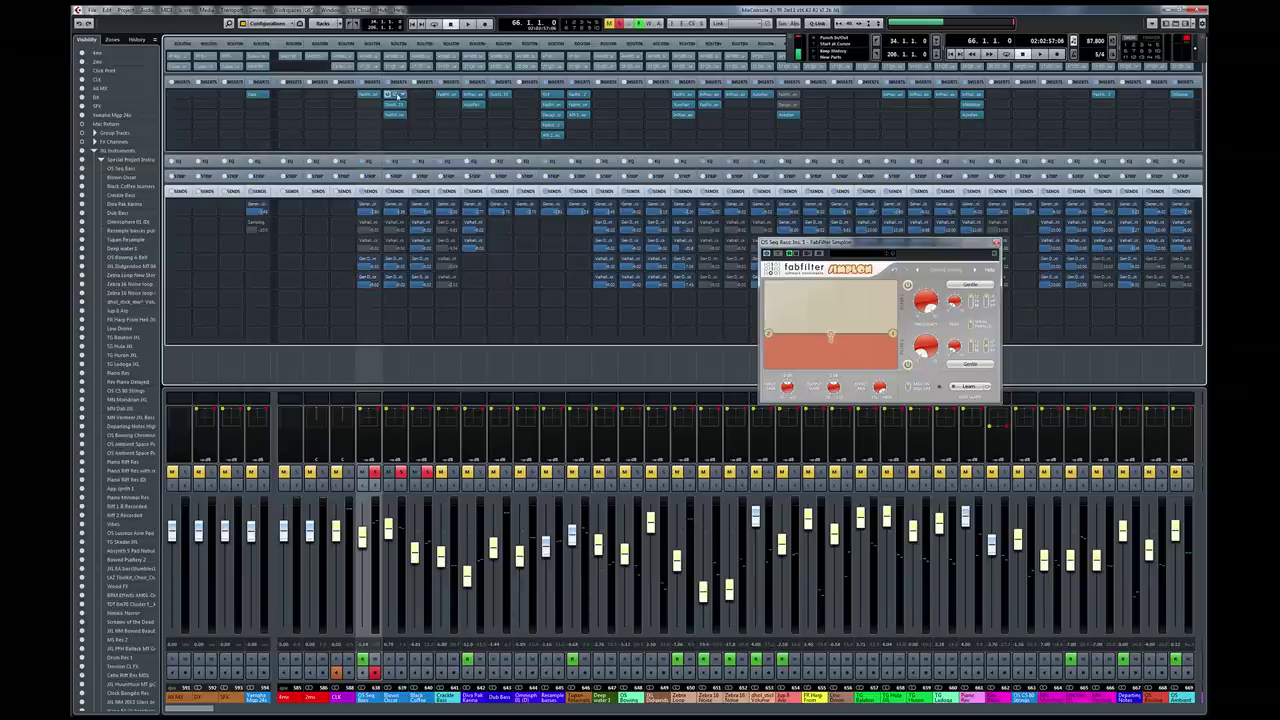
pyautogui.press('super')
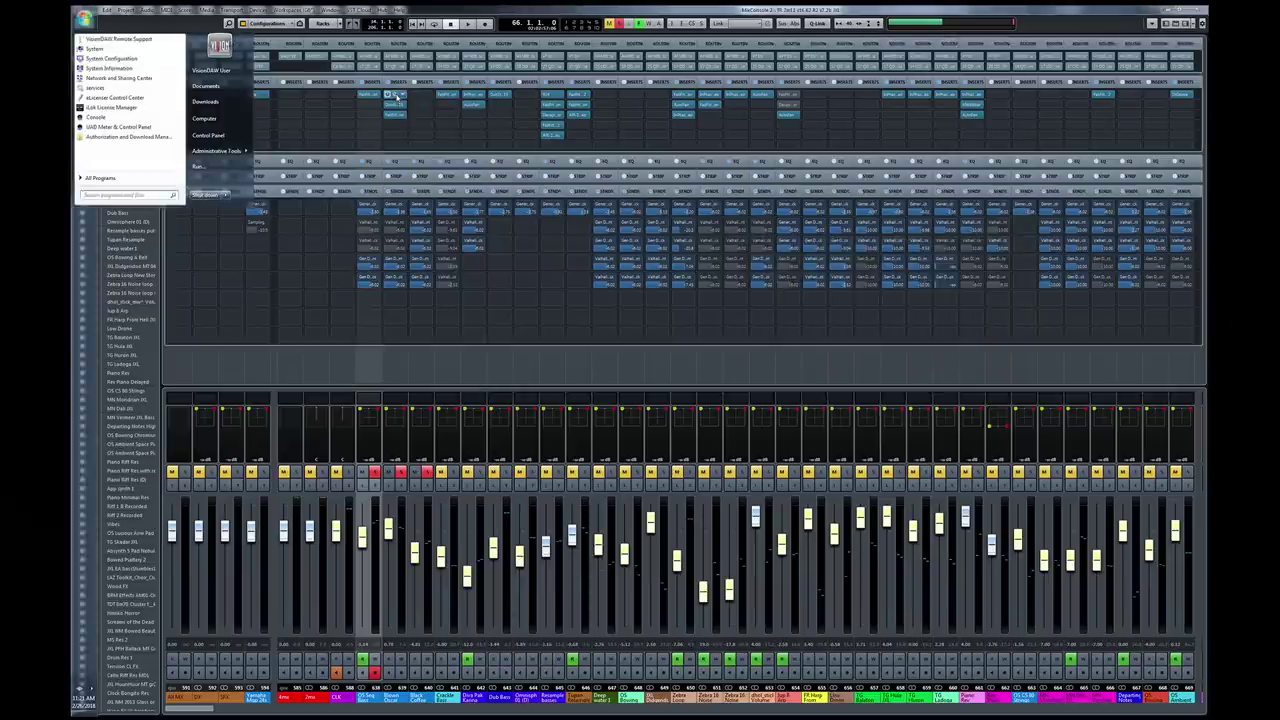
pyautogui.click(535, 314)
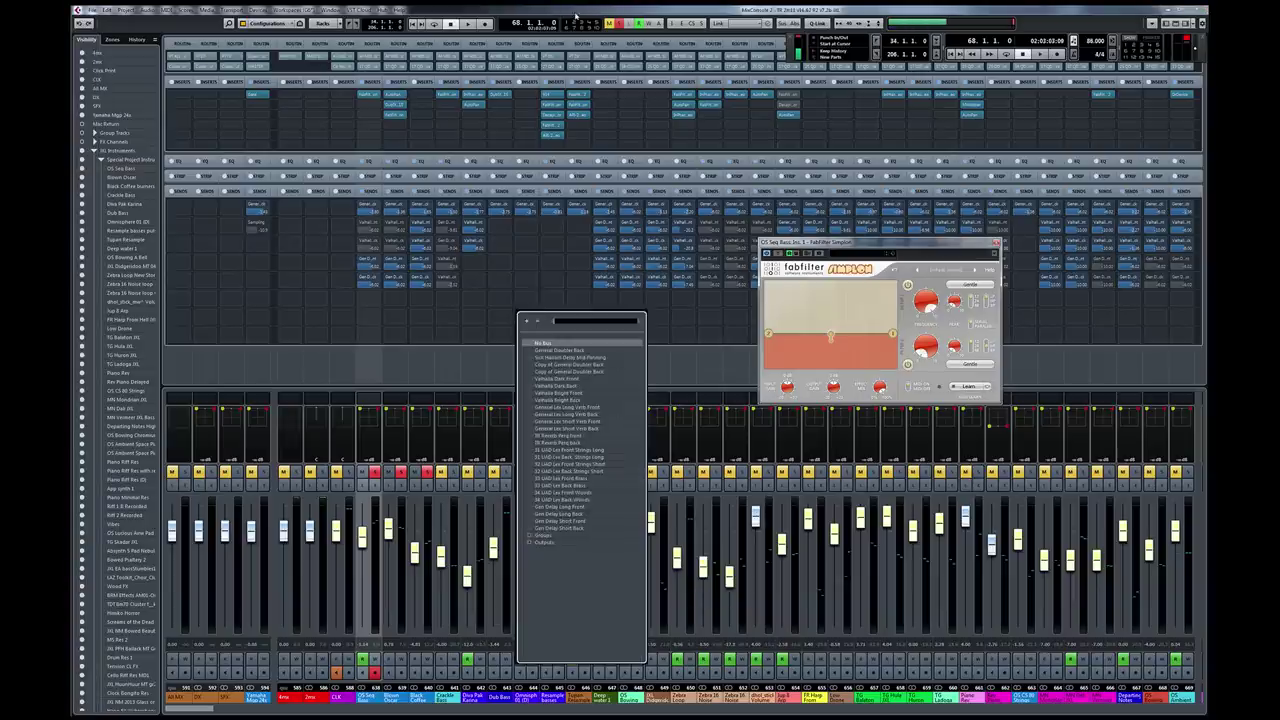
pyautogui.press('Escape')
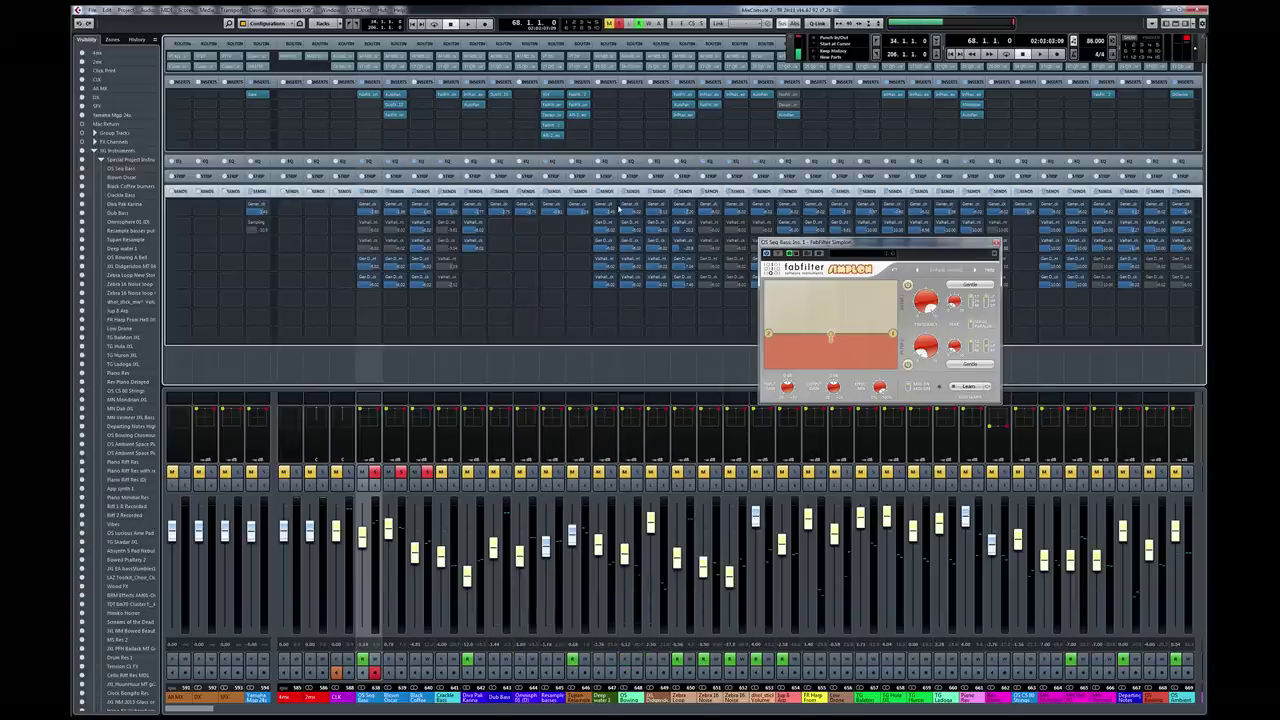
# Step: Return to the arrangement and play the soloed bass parts briefly from about bar 74
pyautogui.press('F3')
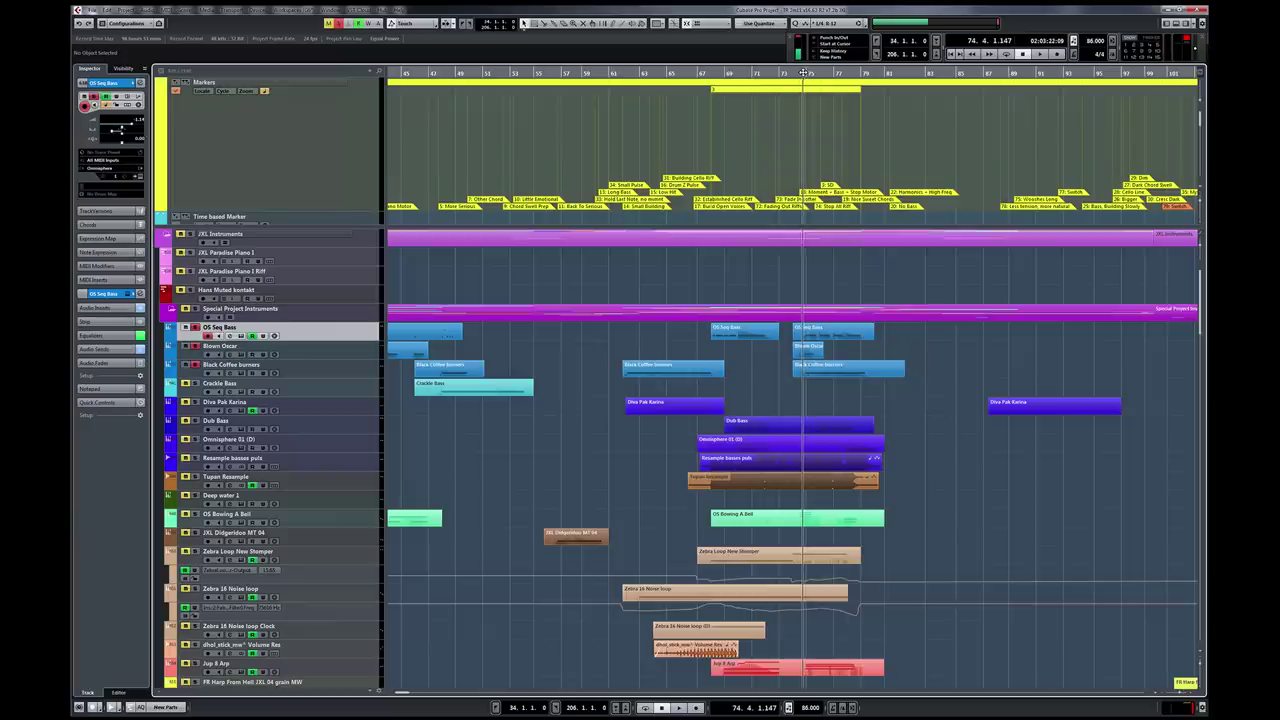
pyautogui.press('space')
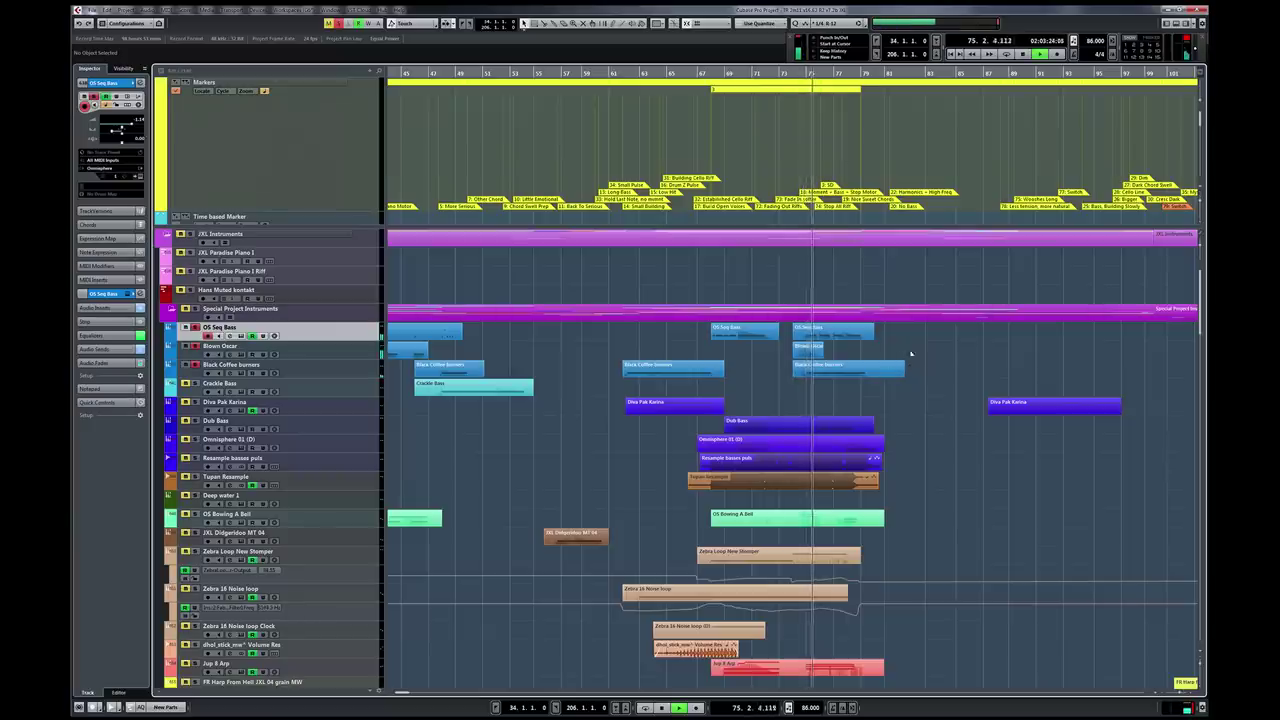
pyautogui.press('space')
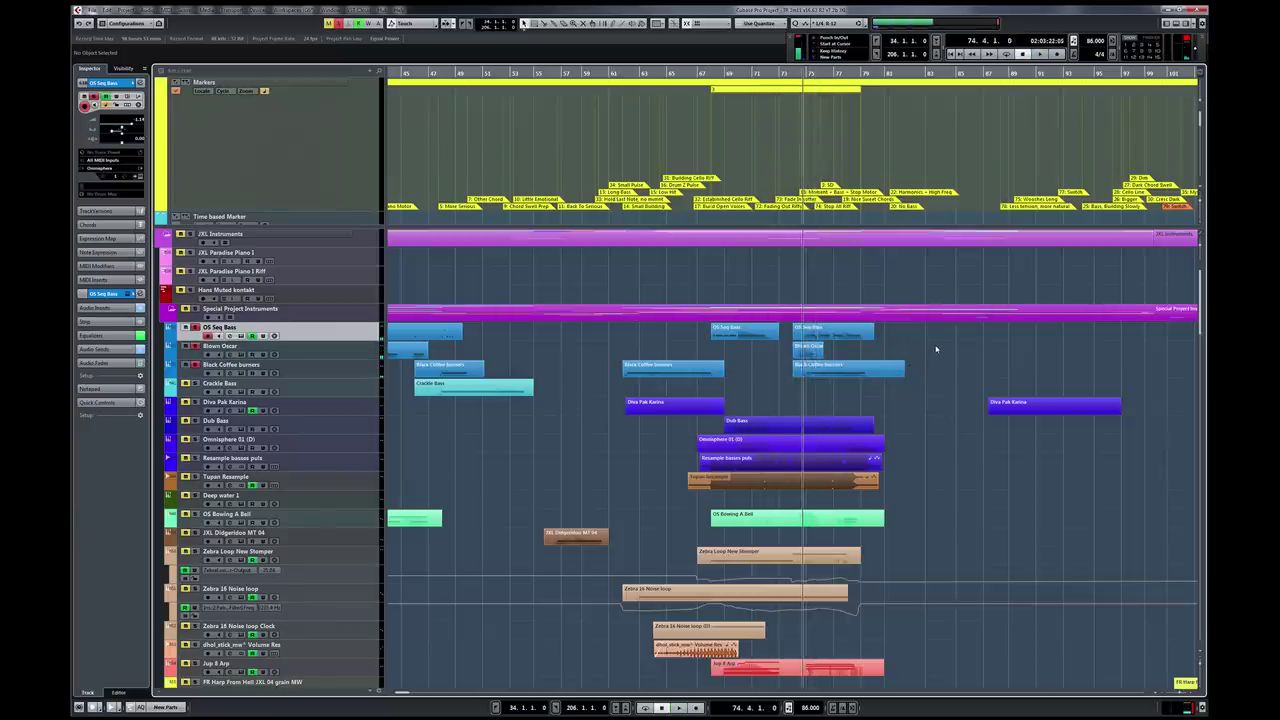
# Step: Show the mixer and open Blown Oscar's AutoPan, DubStation and FabFilter Simplon inserts, placing the Simplon window in clear view
pyautogui.hotkey('alt', '2')
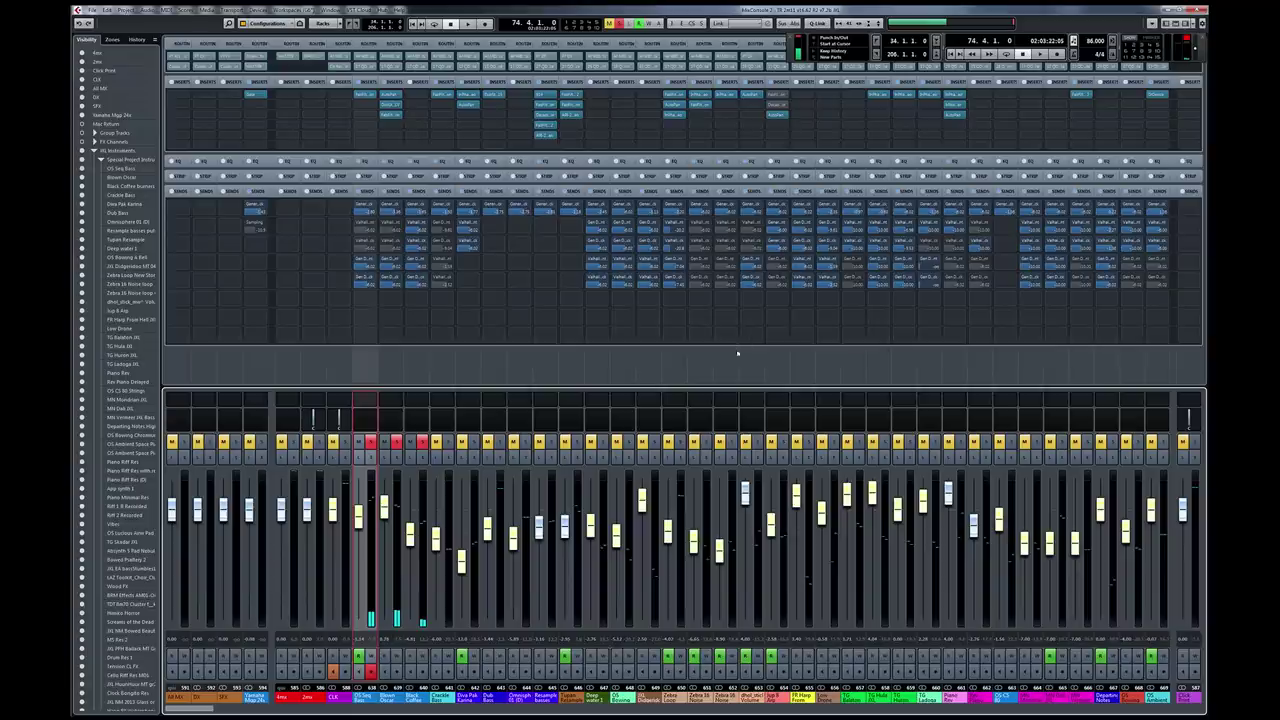
pyautogui.click(390, 104)
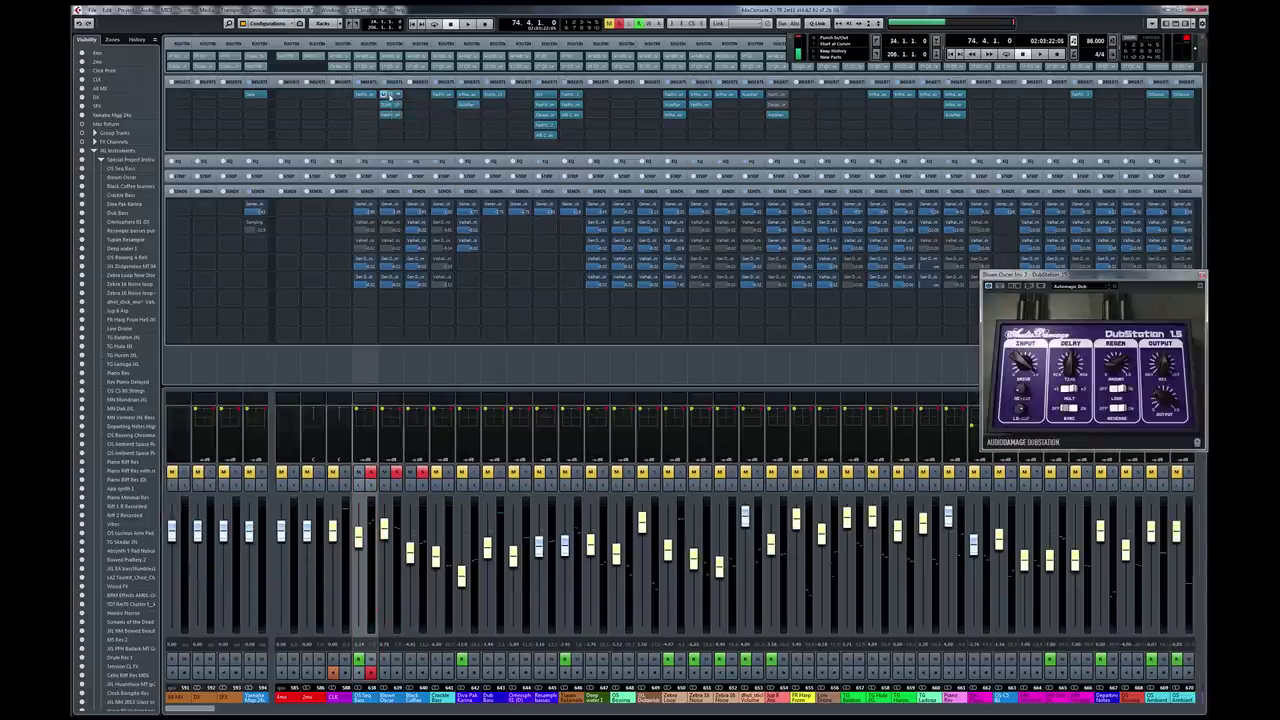
pyautogui.click(392, 117)
pyautogui.click(392, 116)
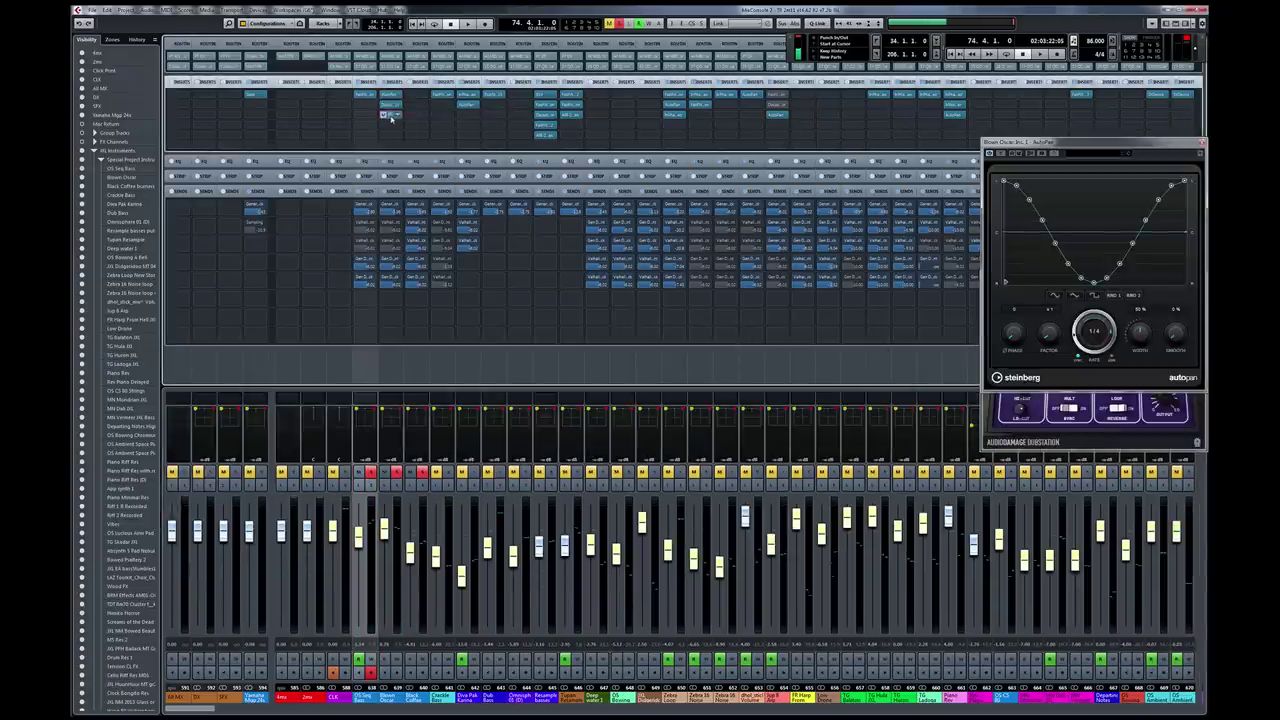
pyautogui.moveTo(798, 339); pyautogui.dragTo(798, 339)
# Step: Move Blown Oscar's AutoPan window beside the other plug-ins and review its rate options, keeping 1/4
pyautogui.moveTo(1030, 143); pyautogui.dragTo(488, 120)
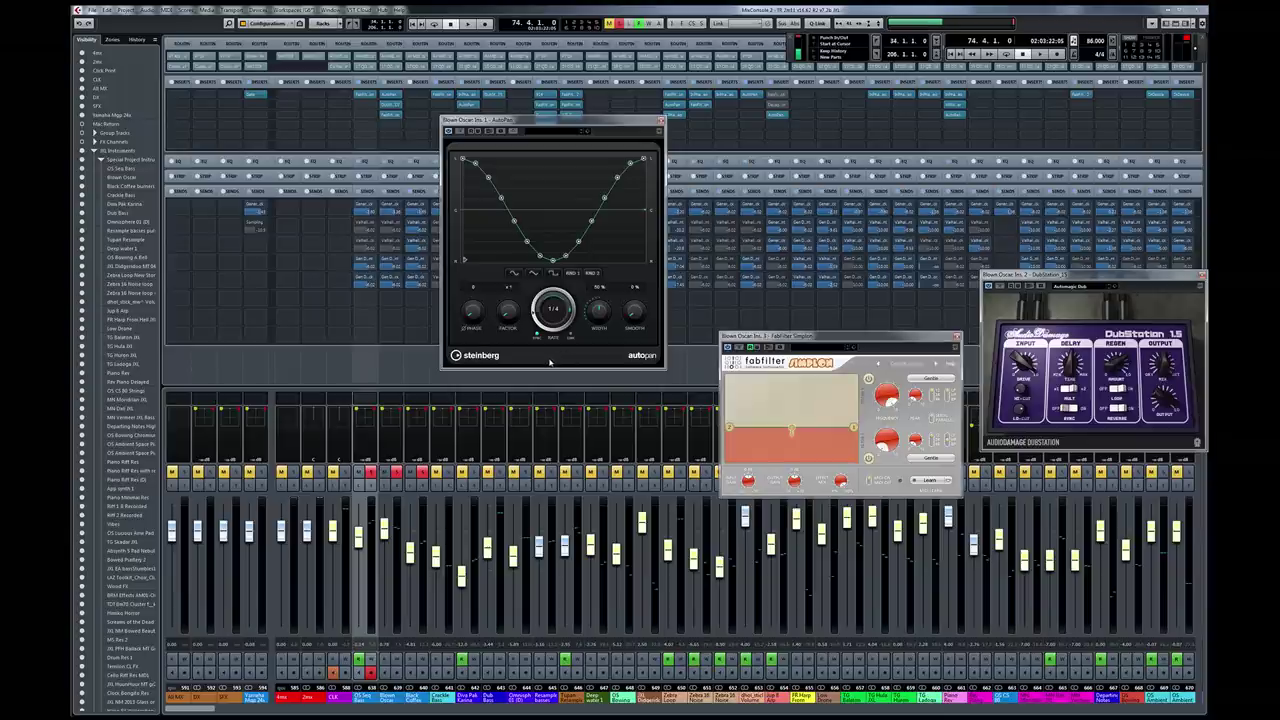
pyautogui.click(554, 309)
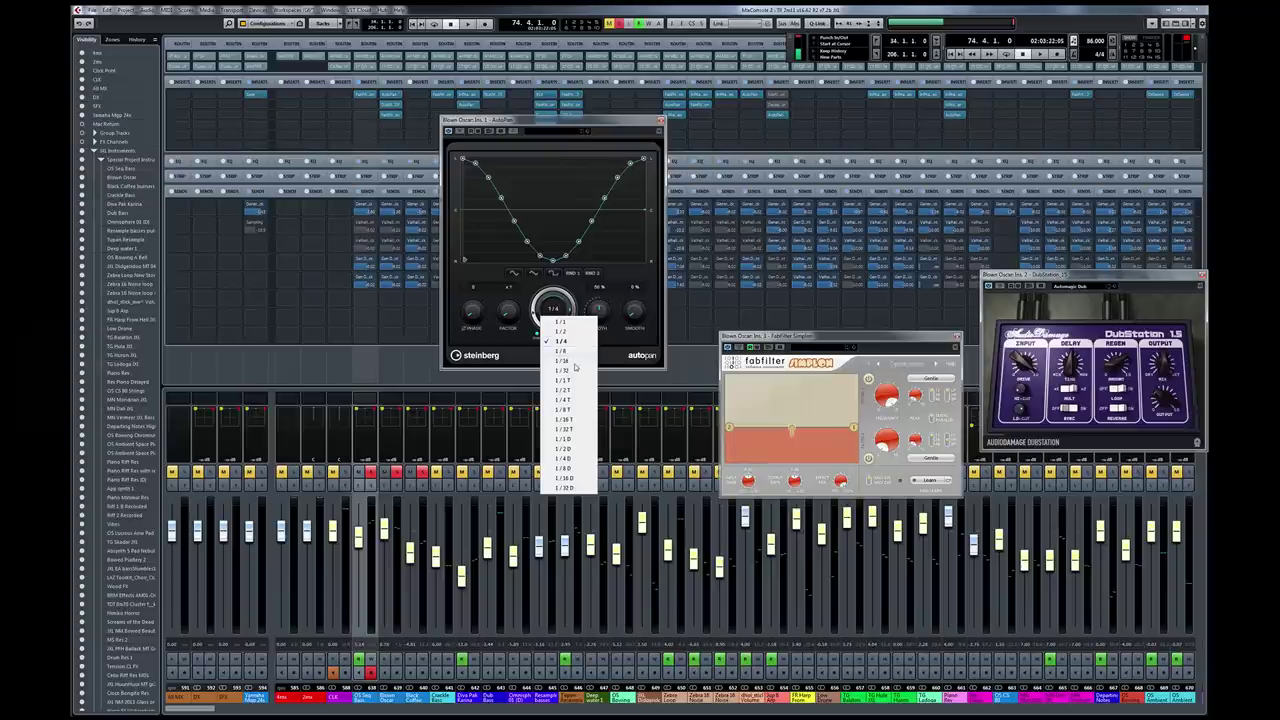
pyautogui.click(514, 355)
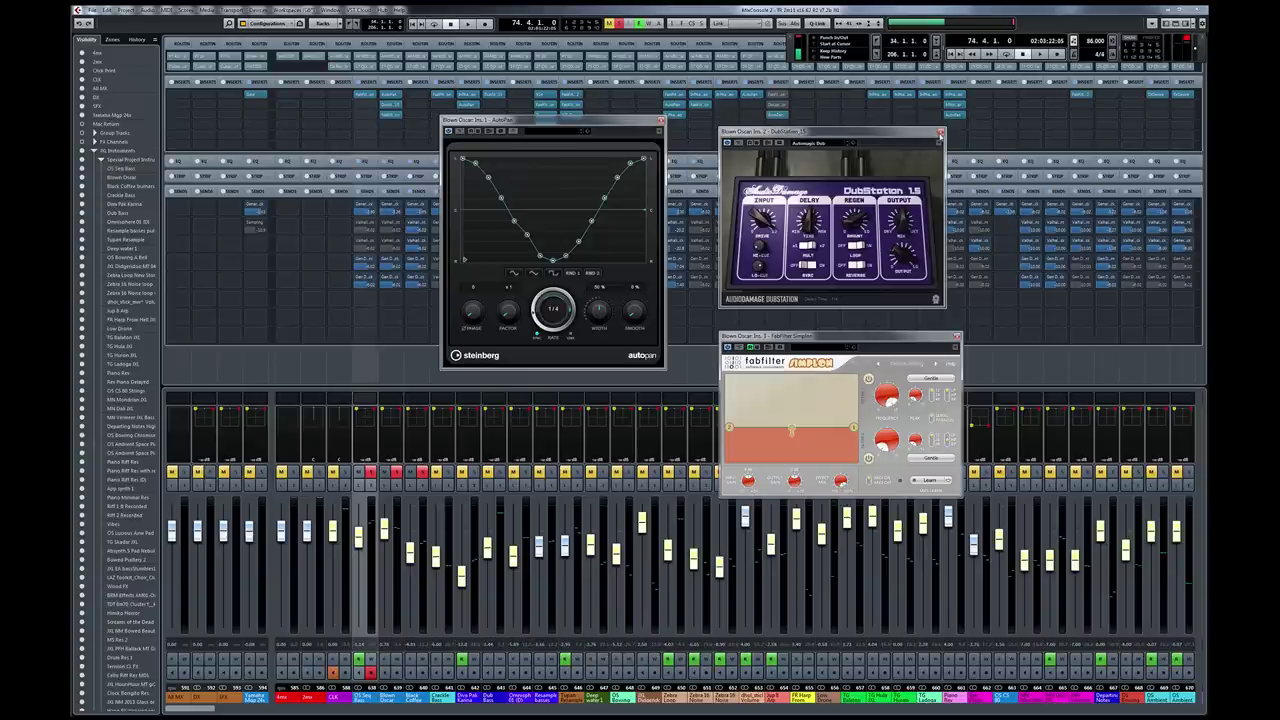
# Step: Close Blown Oscar's DubStation, FabFilter Simplon and AutoPan plug-in windows
pyautogui.click(940, 133)
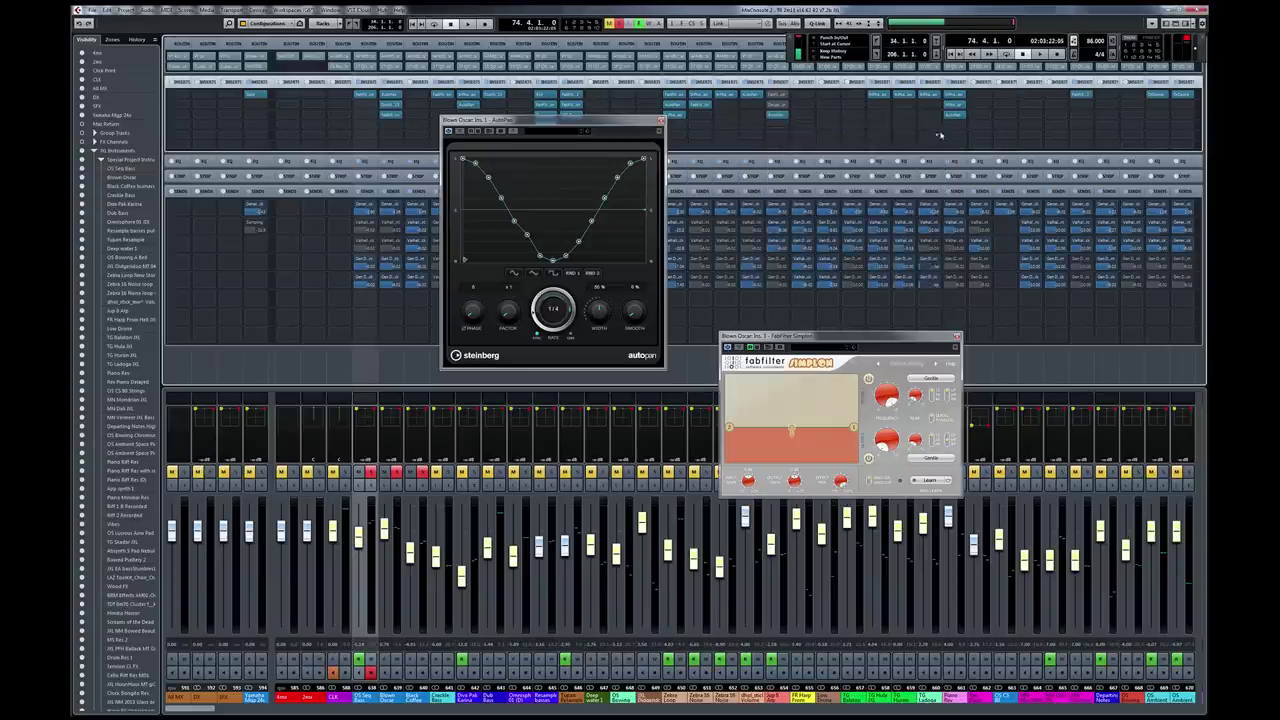
pyautogui.click(956, 337)
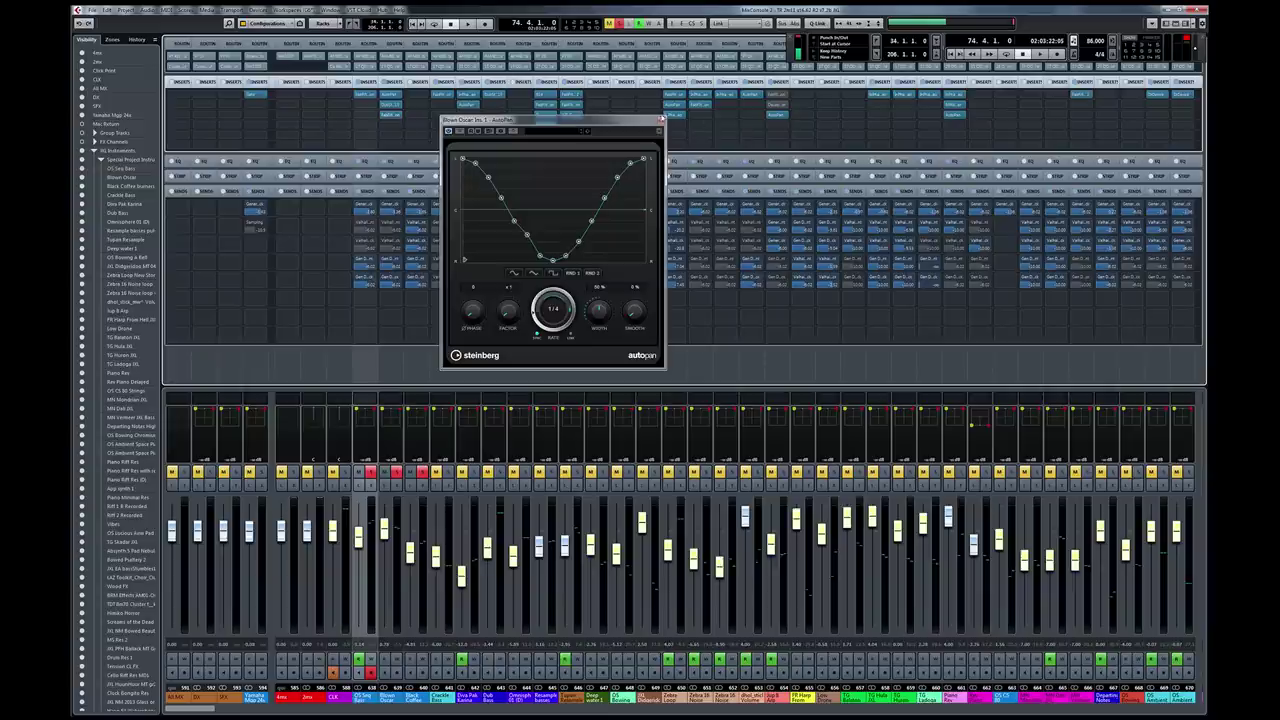
pyautogui.click(660, 121)
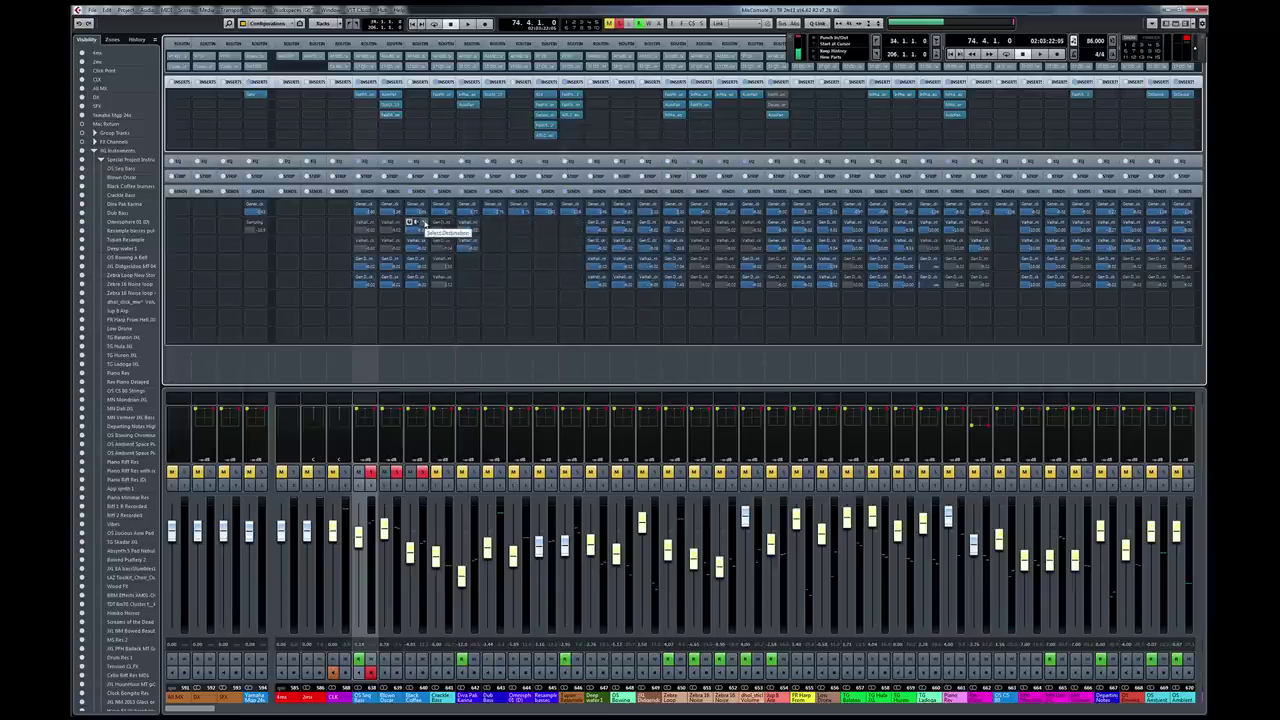
# Step: Check the destinations of the Black Coffee channel's second to fifth sends one after another without changing them
pyautogui.click(421, 222)
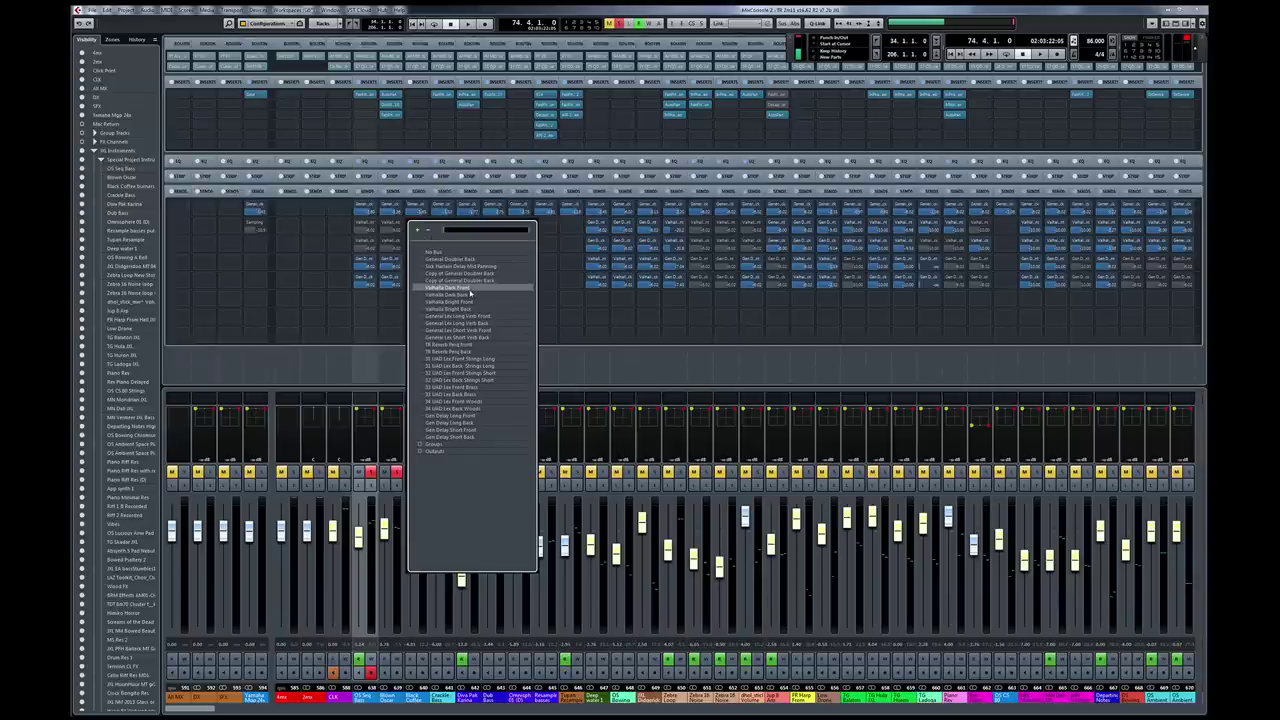
pyautogui.click(376, 364)
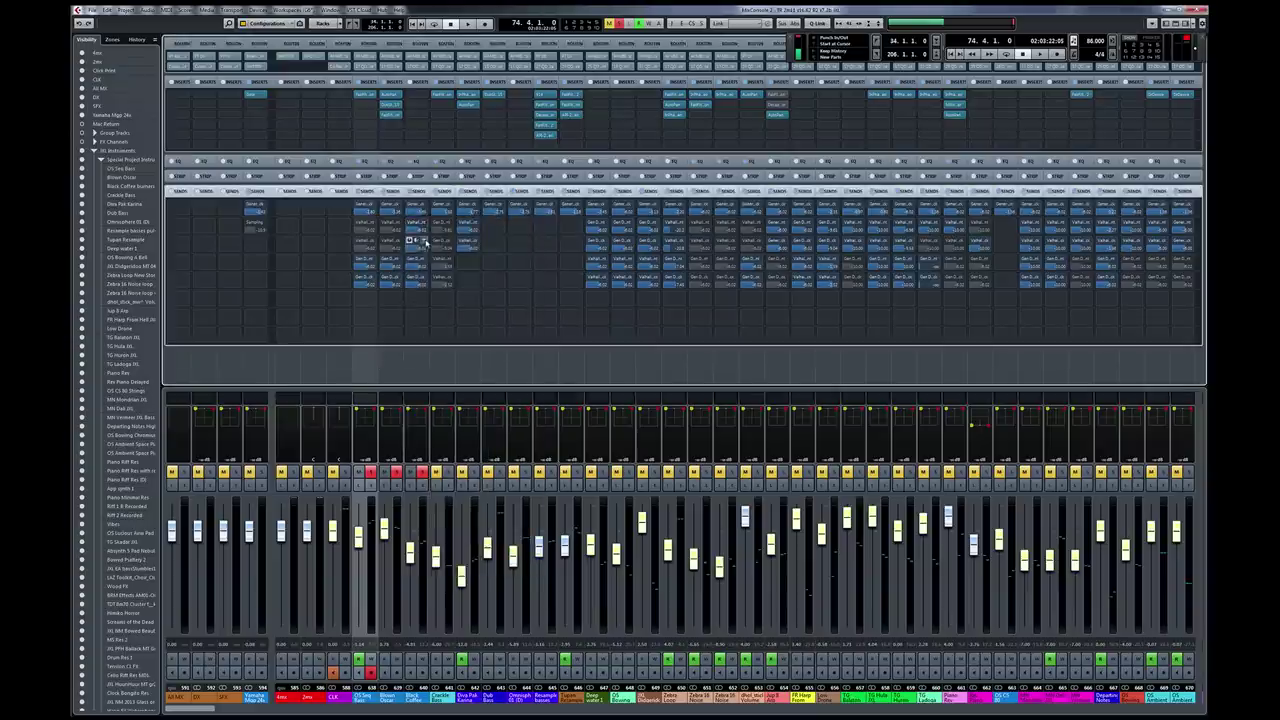
pyautogui.click(425, 242)
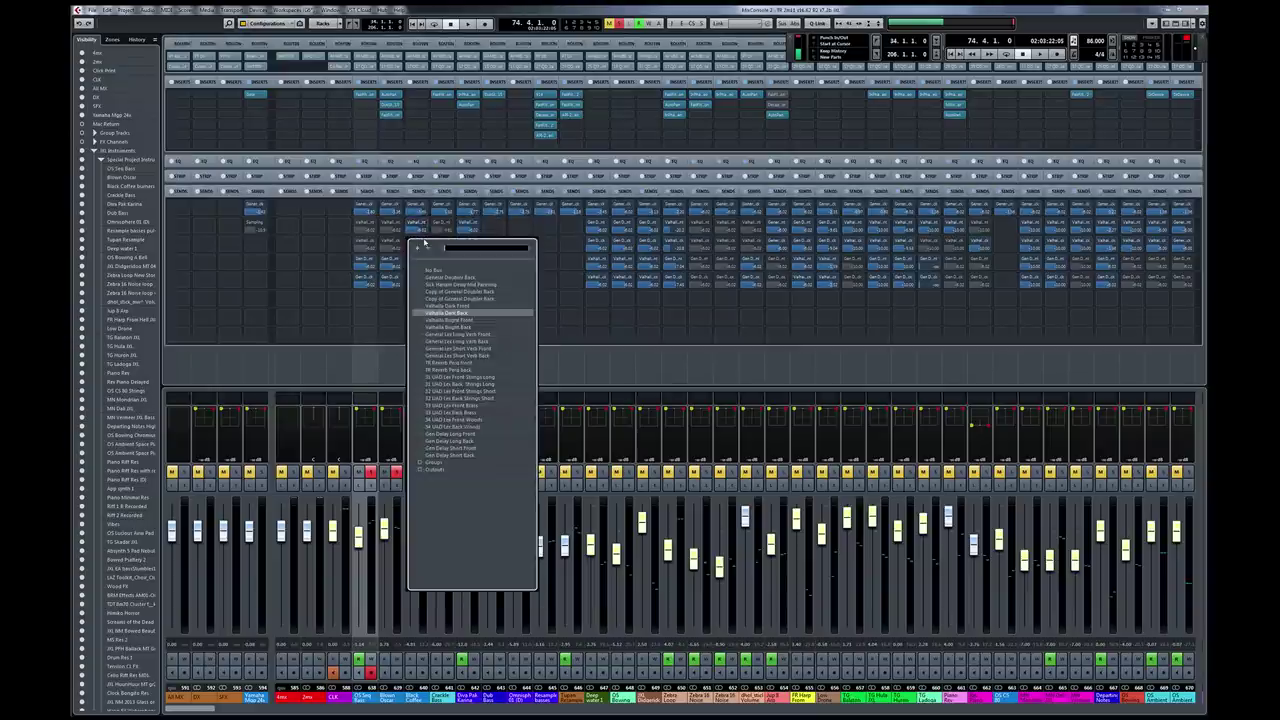
pyautogui.click(371, 374)
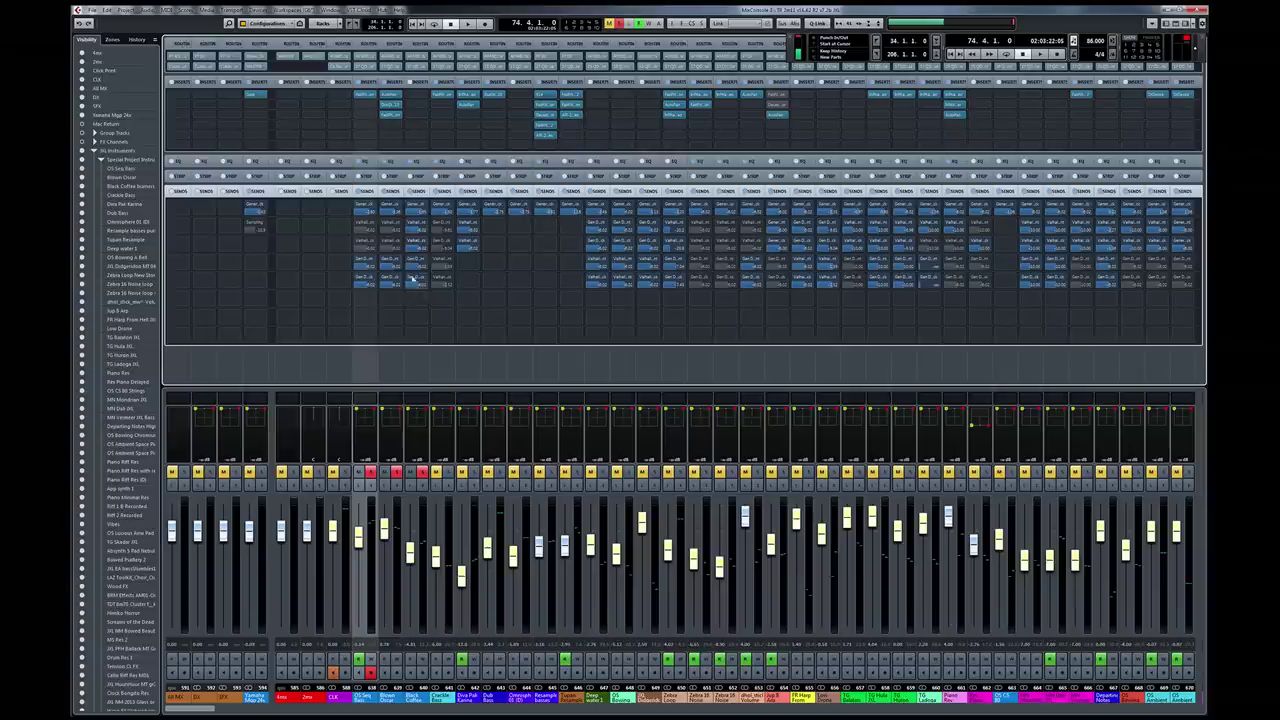
pyautogui.click(421, 260)
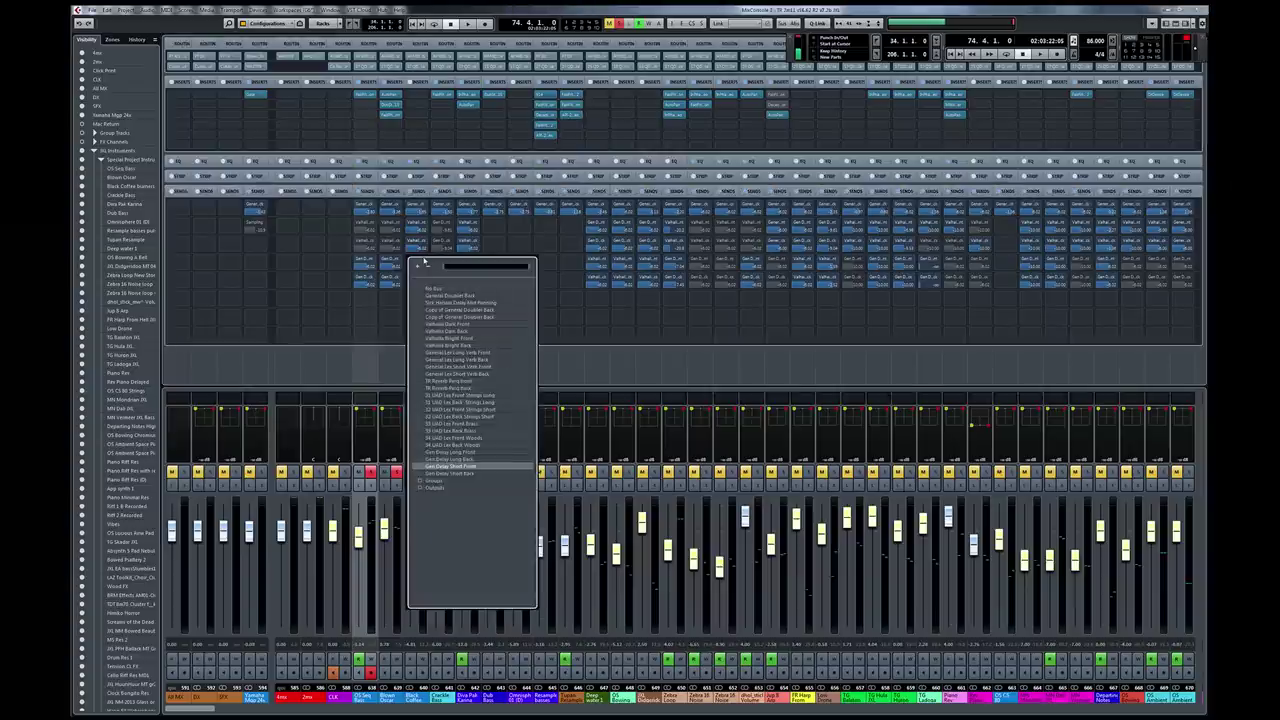
pyautogui.click(386, 365)
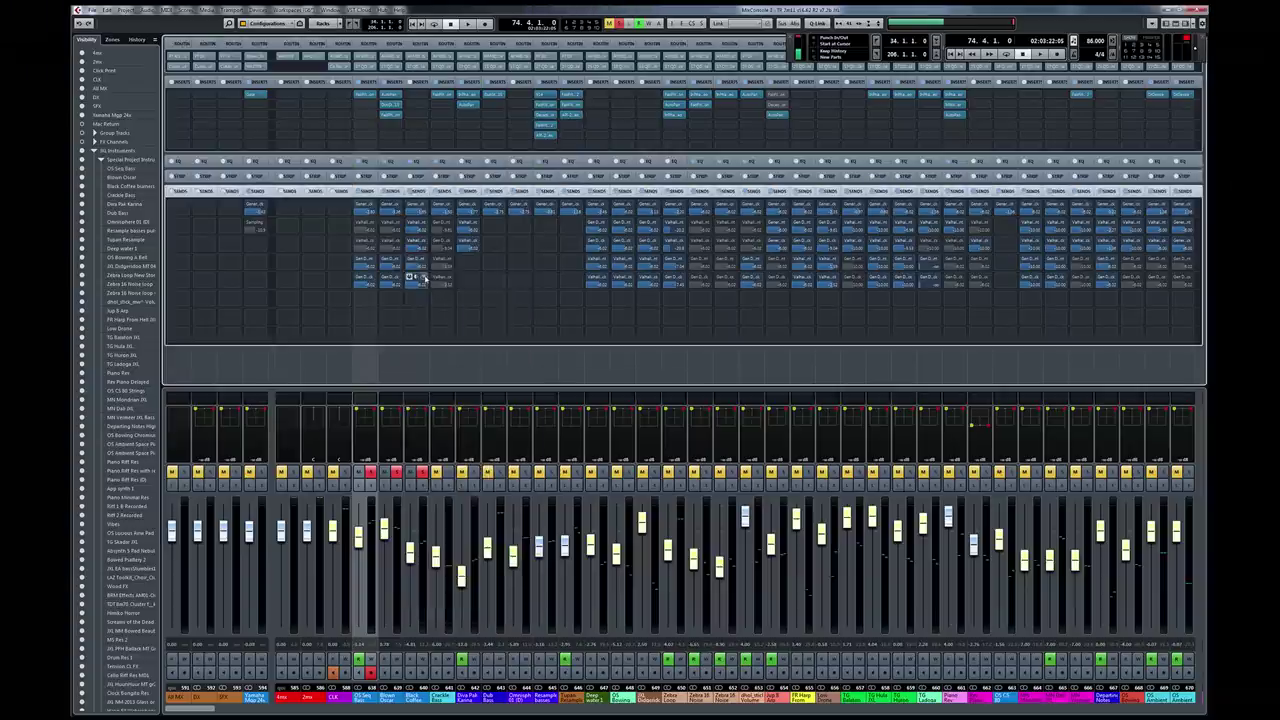
pyautogui.click(425, 283)
pyautogui.click(375, 371)
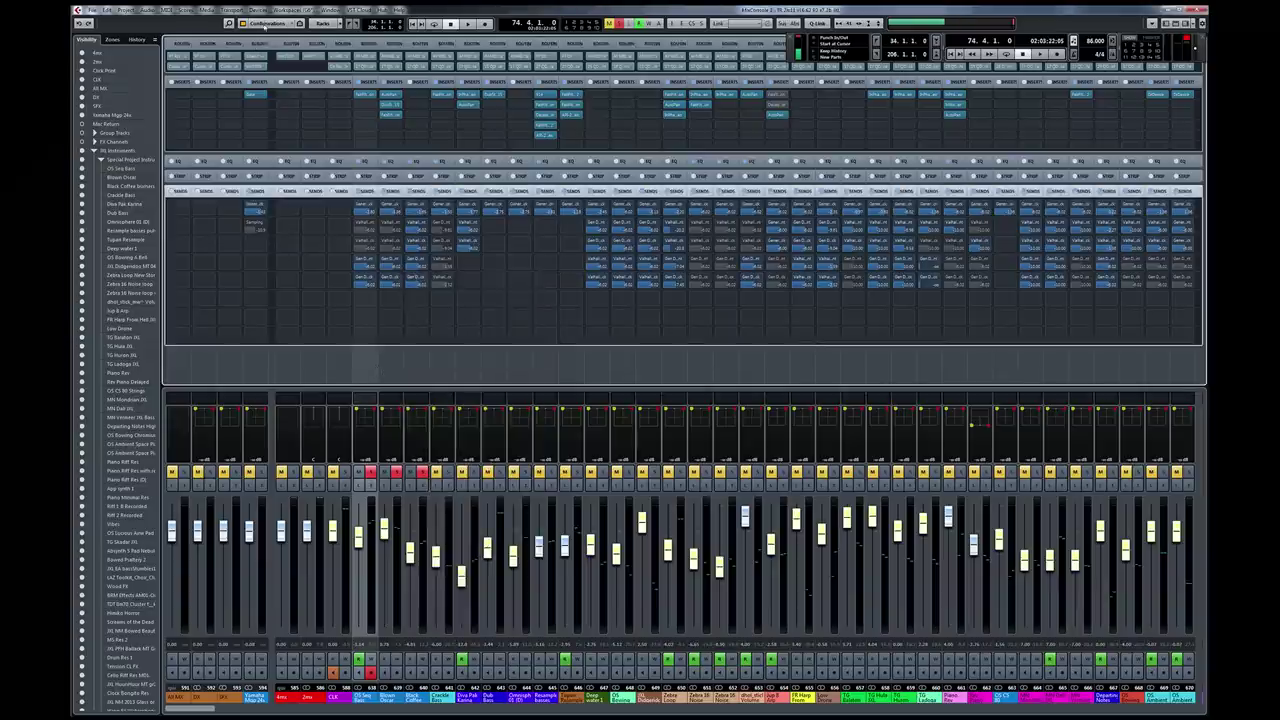
# Step: Switch the mixer to the JXL FX configuration and view Valhalla Dark Front's ValhallaRoom beside Gen Delay Short Front's Timeless 2
pyautogui.click(265, 24)
pyautogui.click(277, 46)
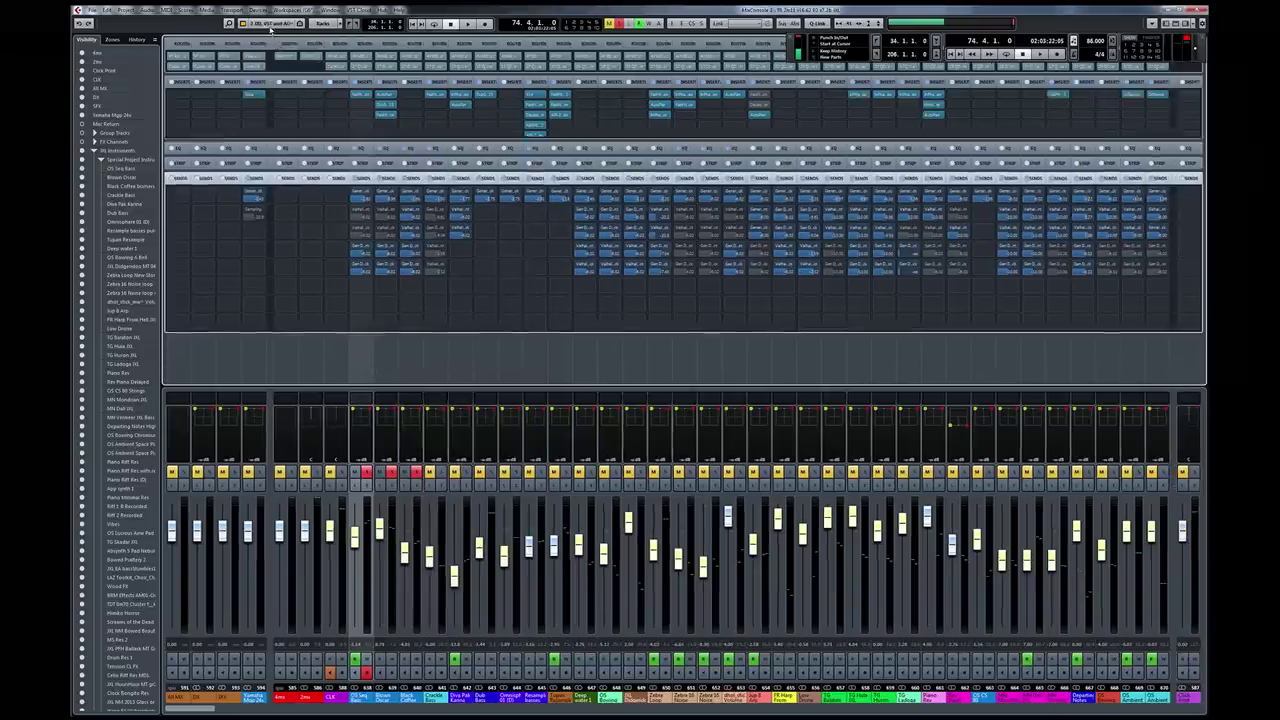
pyautogui.click(268, 23)
pyautogui.click(276, 56)
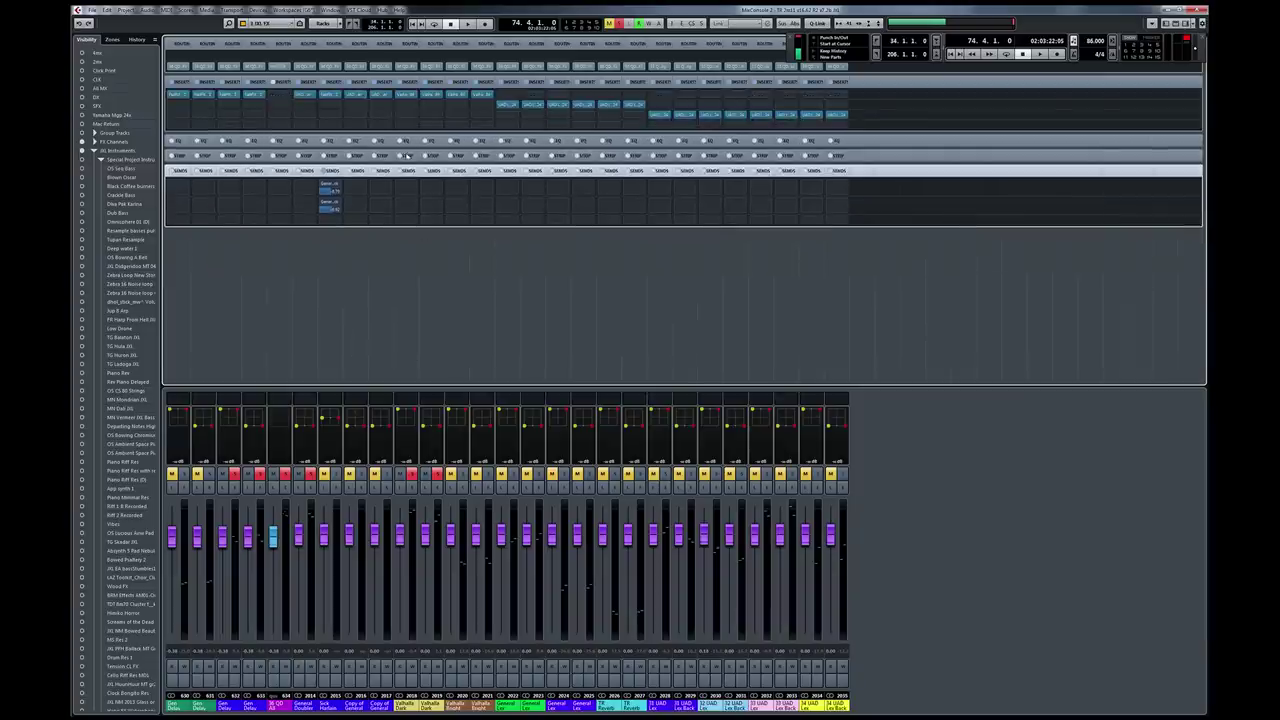
pyautogui.click(403, 94)
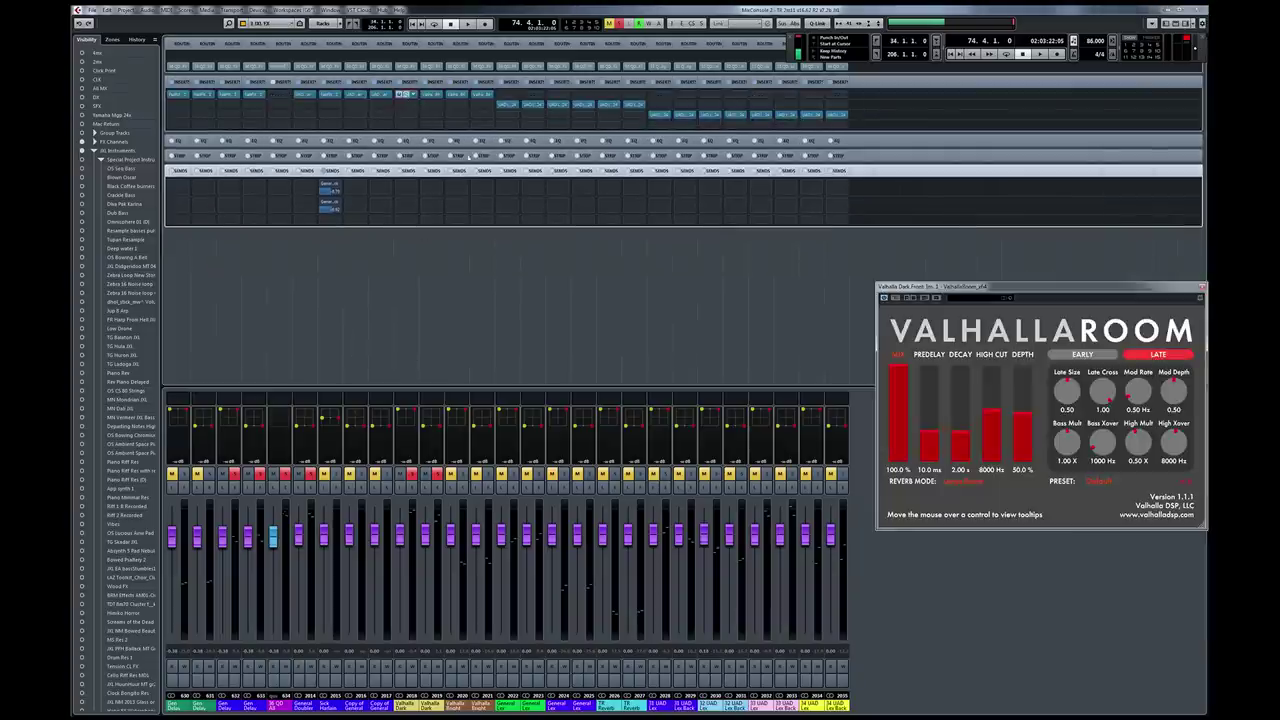
pyautogui.moveTo(979, 287); pyautogui.dragTo(857, 265)
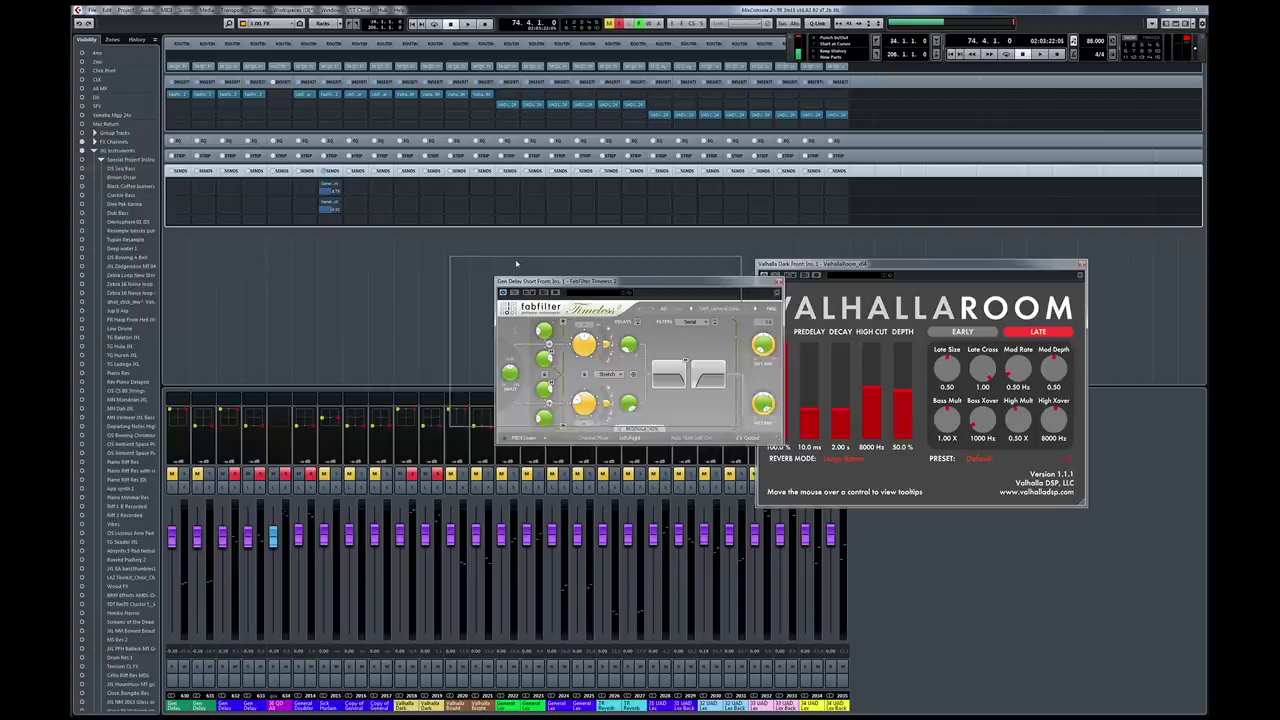
pyautogui.moveTo(620, 279); pyautogui.dragTo(575, 260)
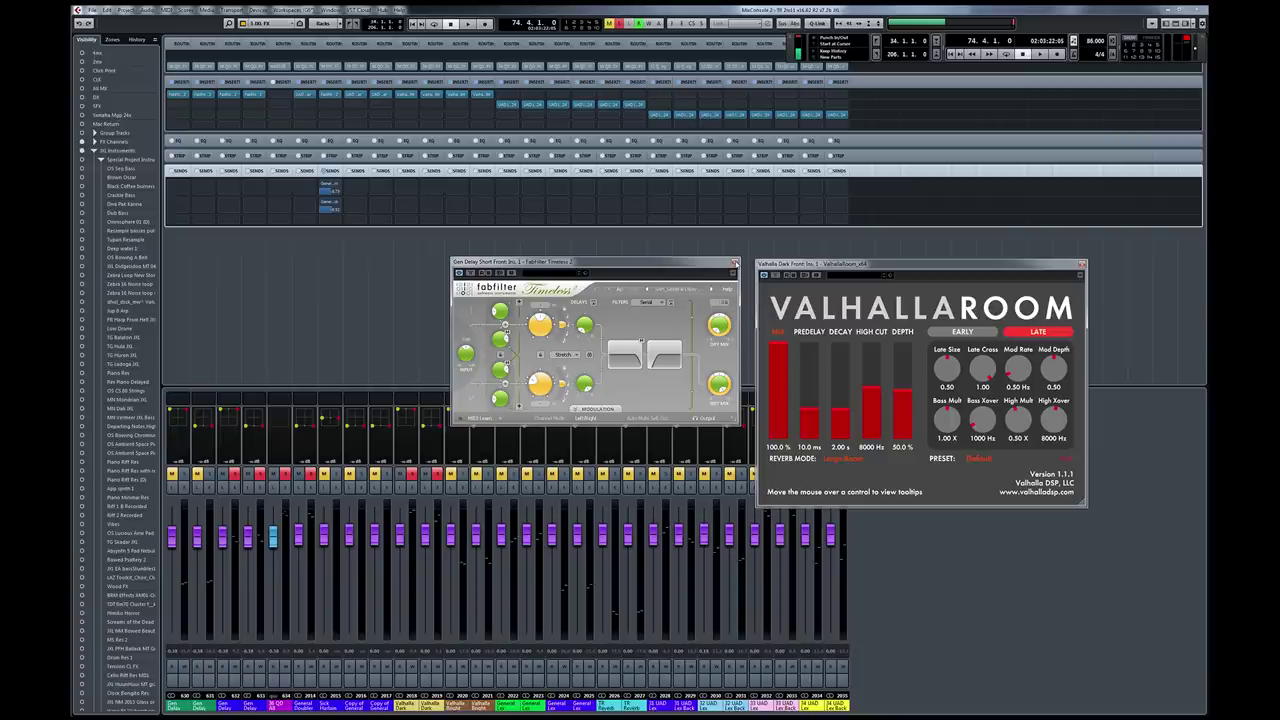
# Step: Close the Timeless 2 and ValhallaRoom windows and restore the JXL VST and AUDIO mixer configuration
pyautogui.click(735, 263)
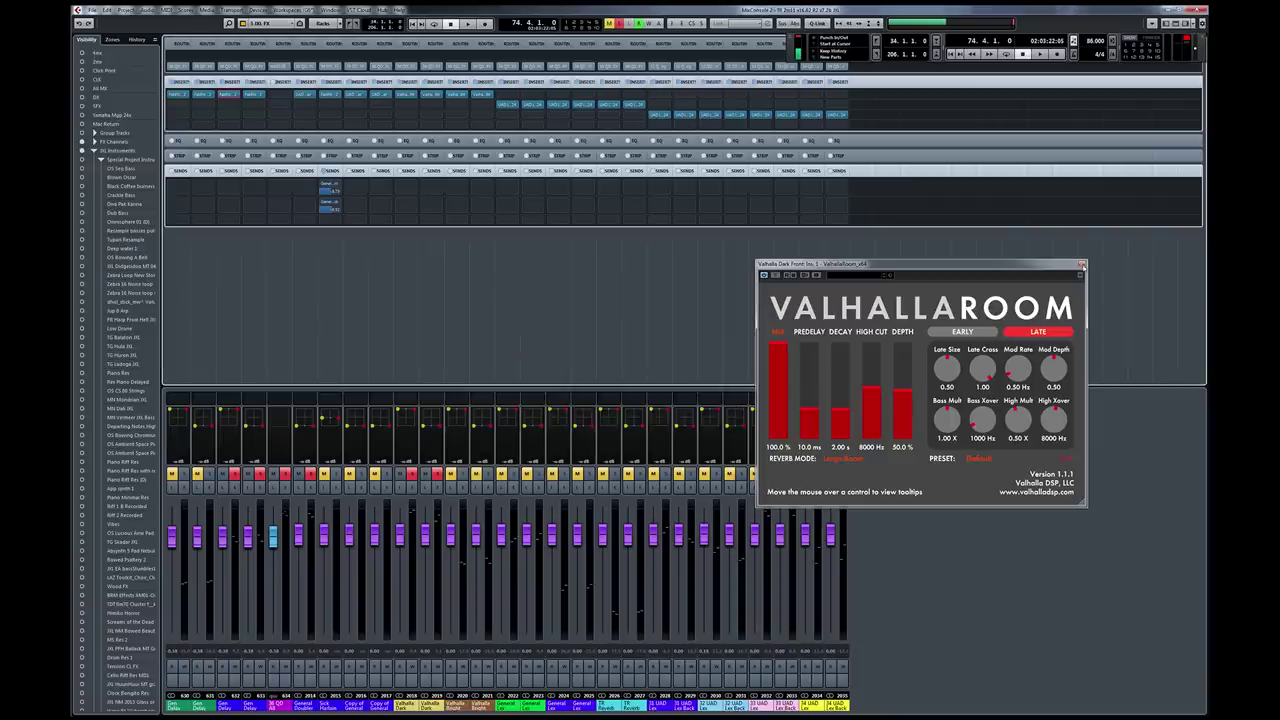
pyautogui.click(1081, 264)
pyautogui.click(262, 23)
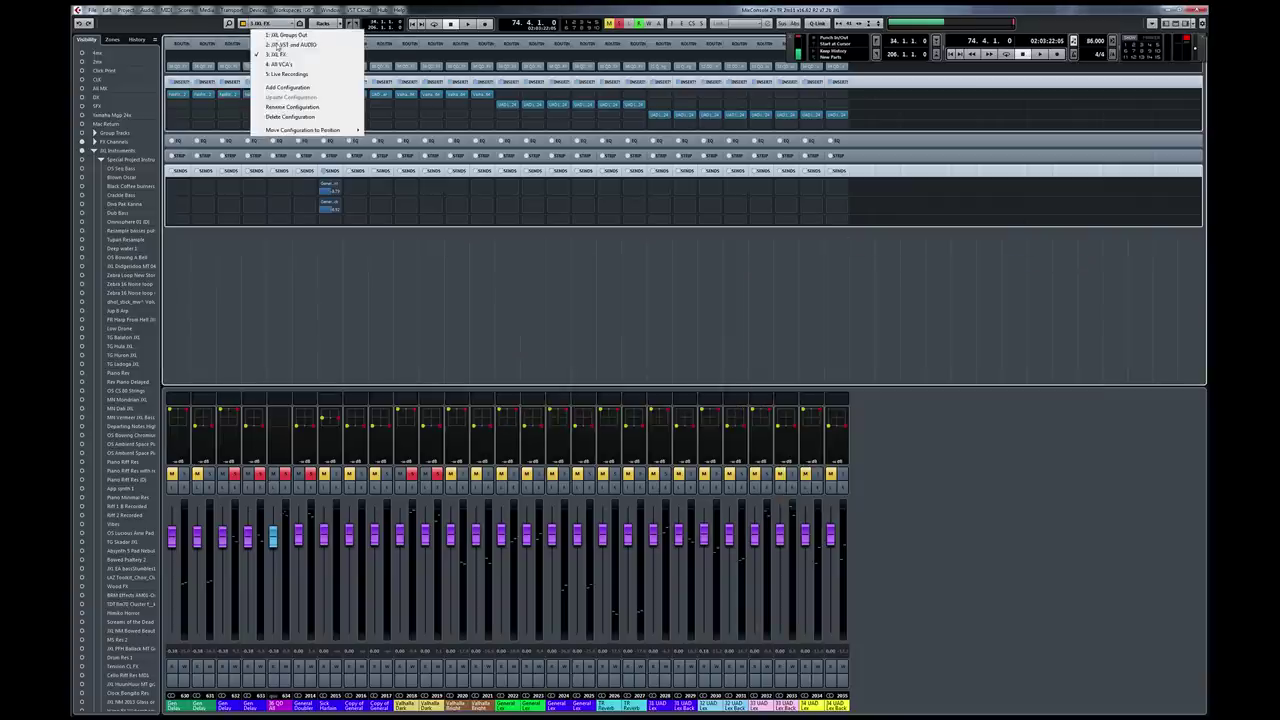
pyautogui.click(278, 45)
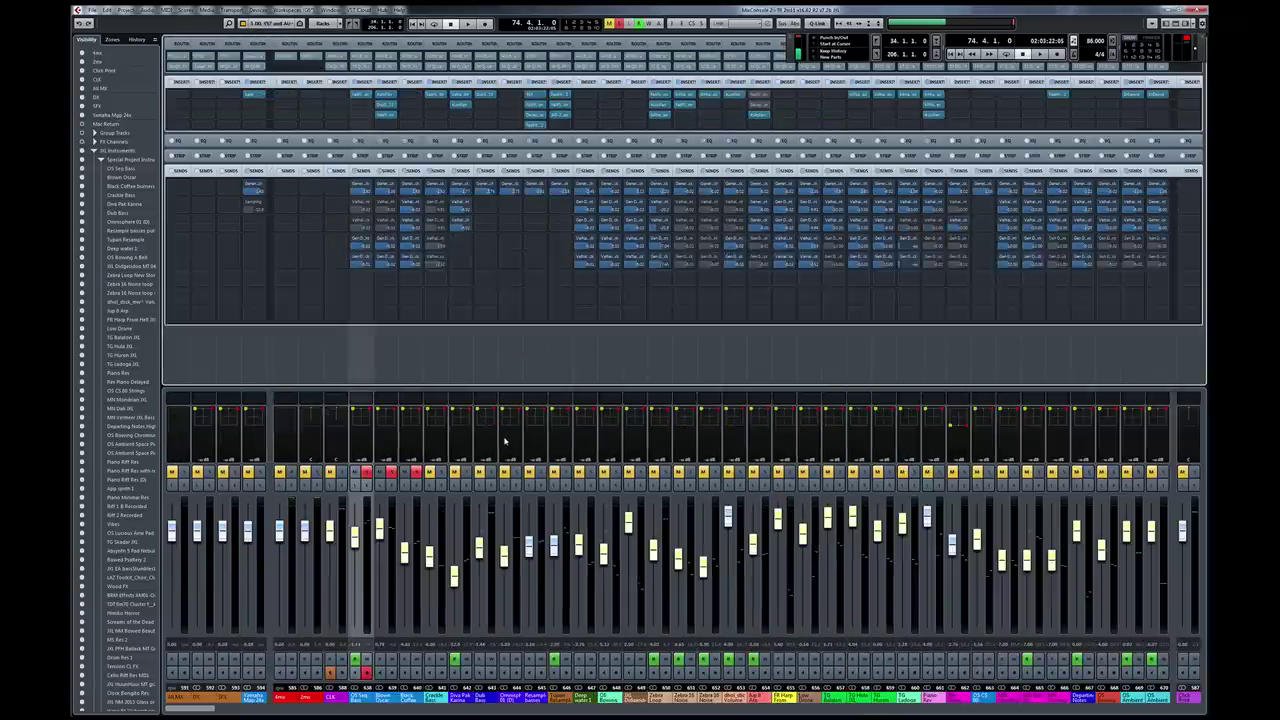
# Step: In the arrangement, solo the Diva Pak Karina, Dub Bass and Omnisphere 01 (D) tracks and play them from about bar 70
pyautogui.press('F3')
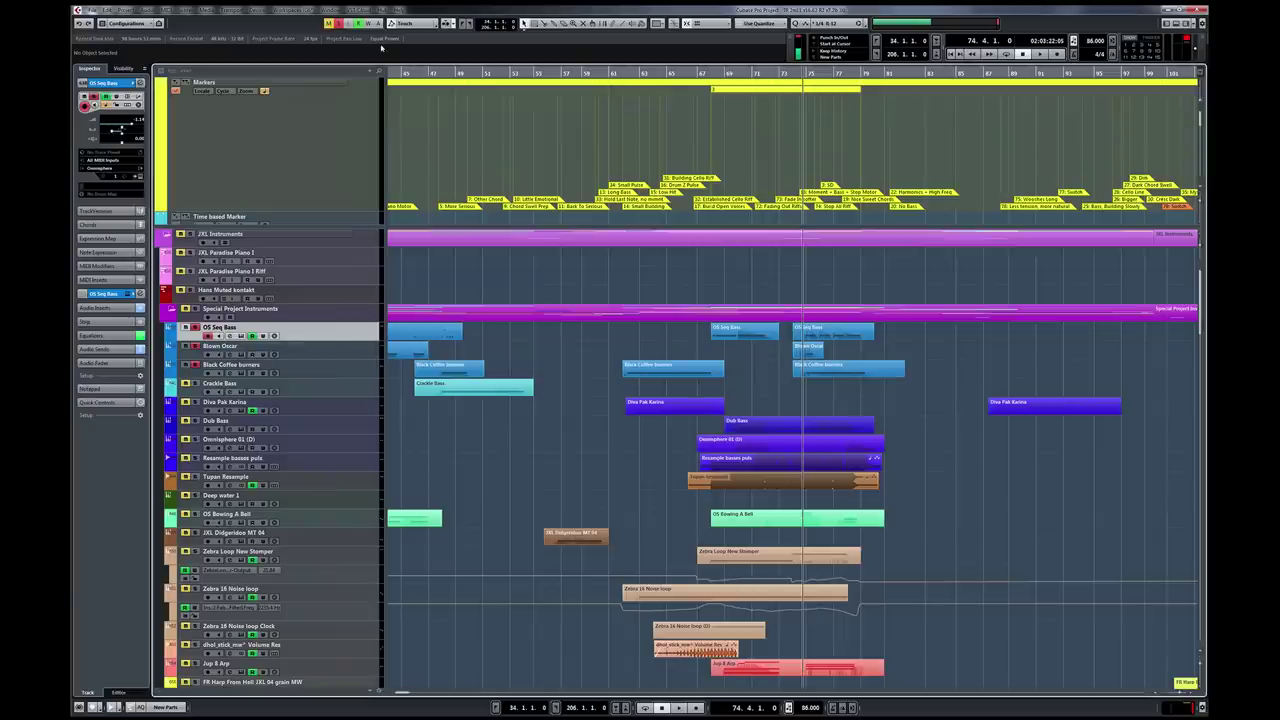
pyautogui.moveTo(584, 404); pyautogui.dragTo(904, 448)
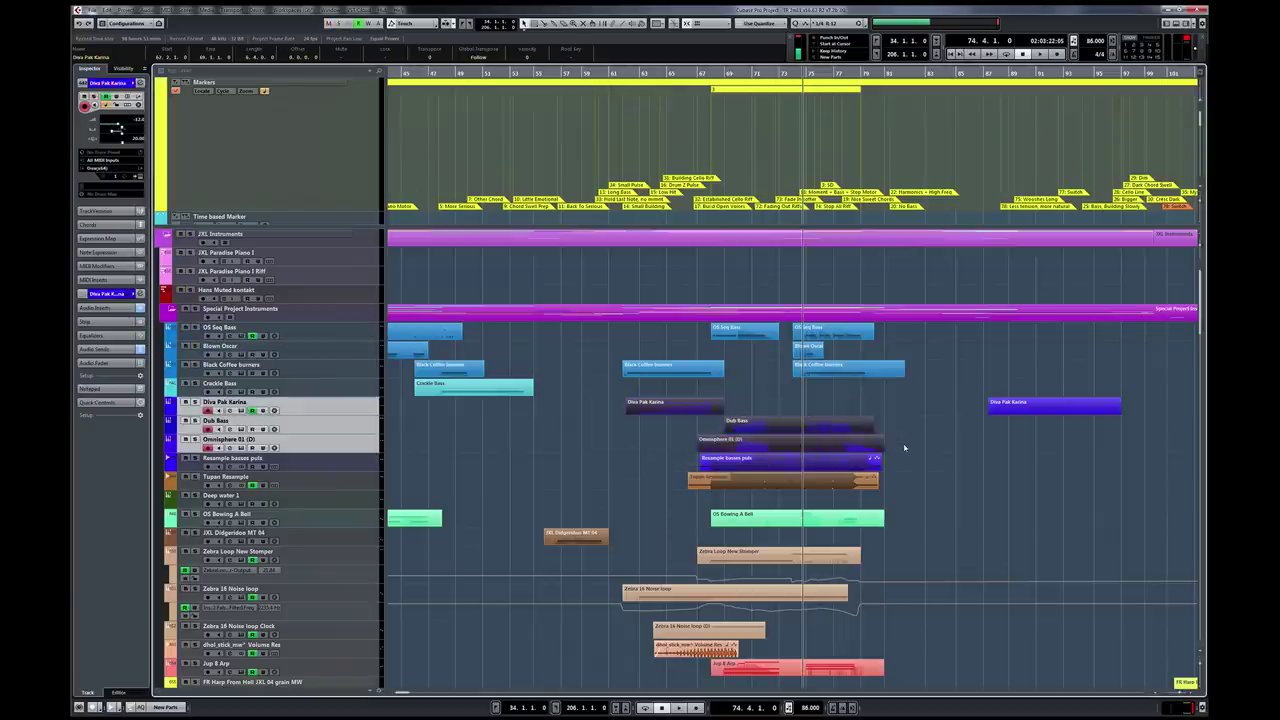
pyautogui.press('s')
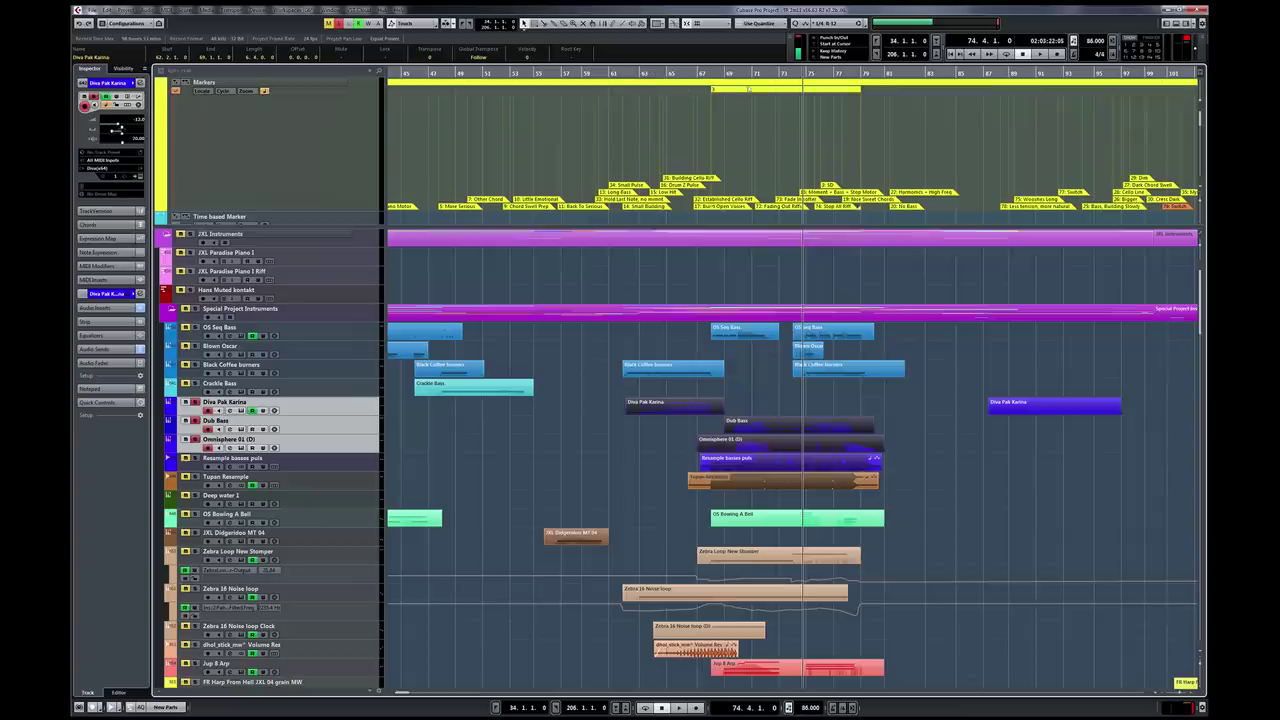
pyautogui.click(741, 76)
pyautogui.press('space')
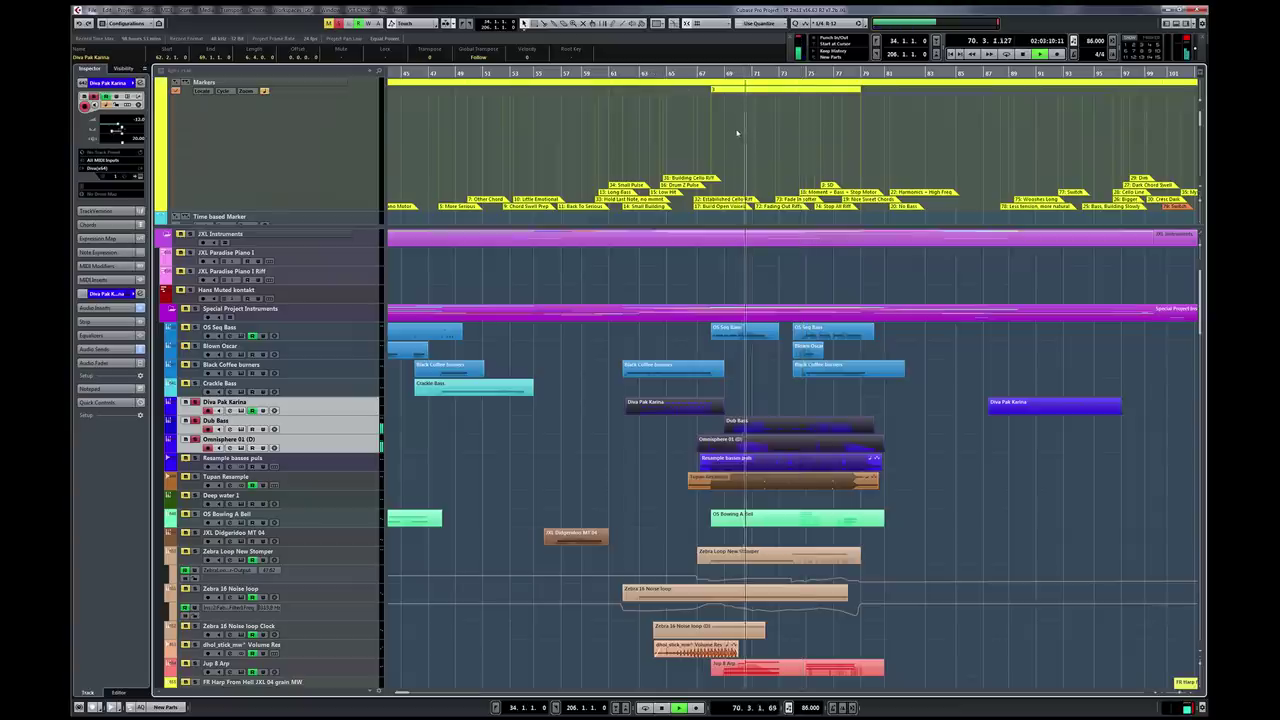
pyautogui.press('h')
pyautogui.press('h')
pyautogui.press('g')
pyautogui.press('g')
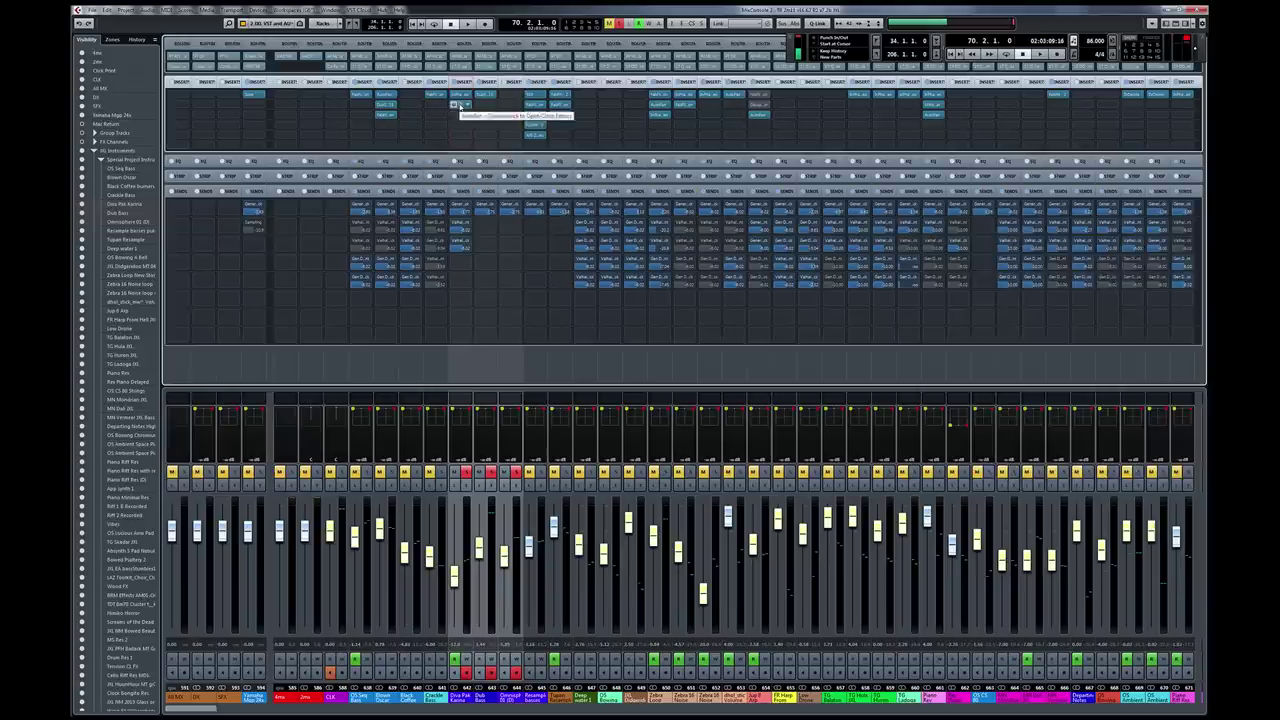
# Step: Open Diva Pak Karina's AutoPan and InPhase inserts in the mixer, place them side by side and play the passage briefly
pyautogui.click(458, 95)
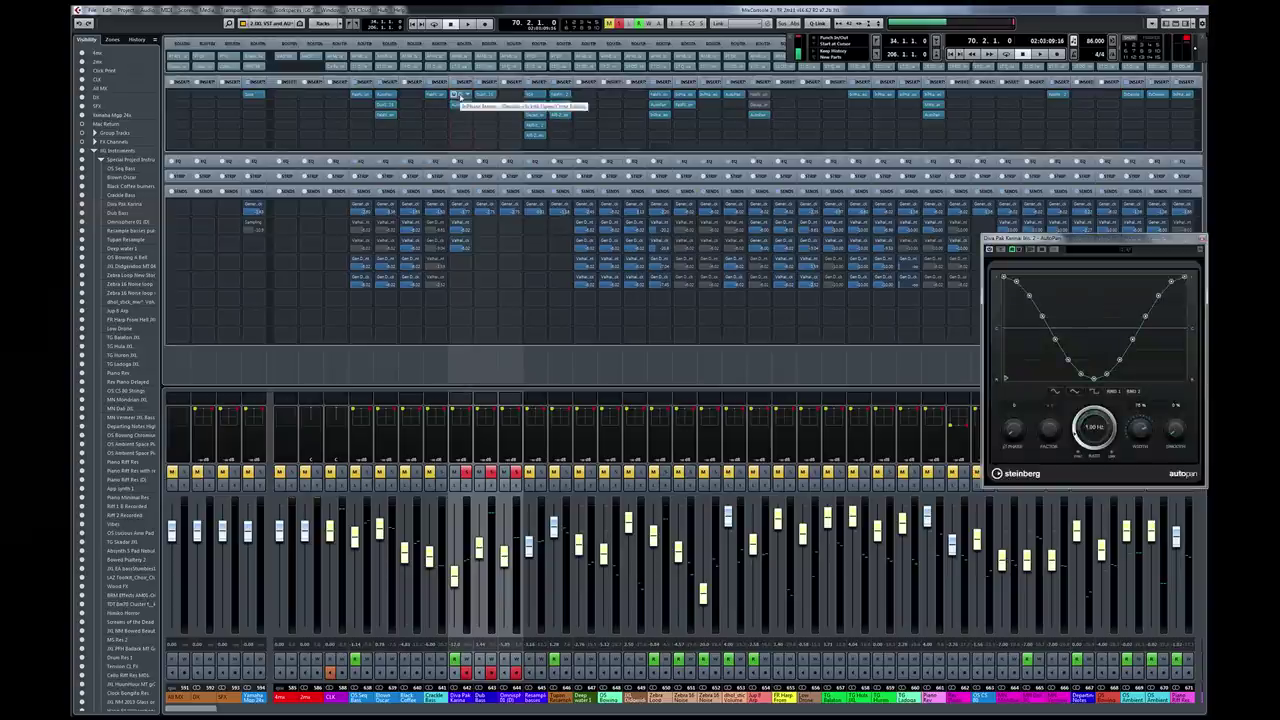
pyautogui.click(456, 95)
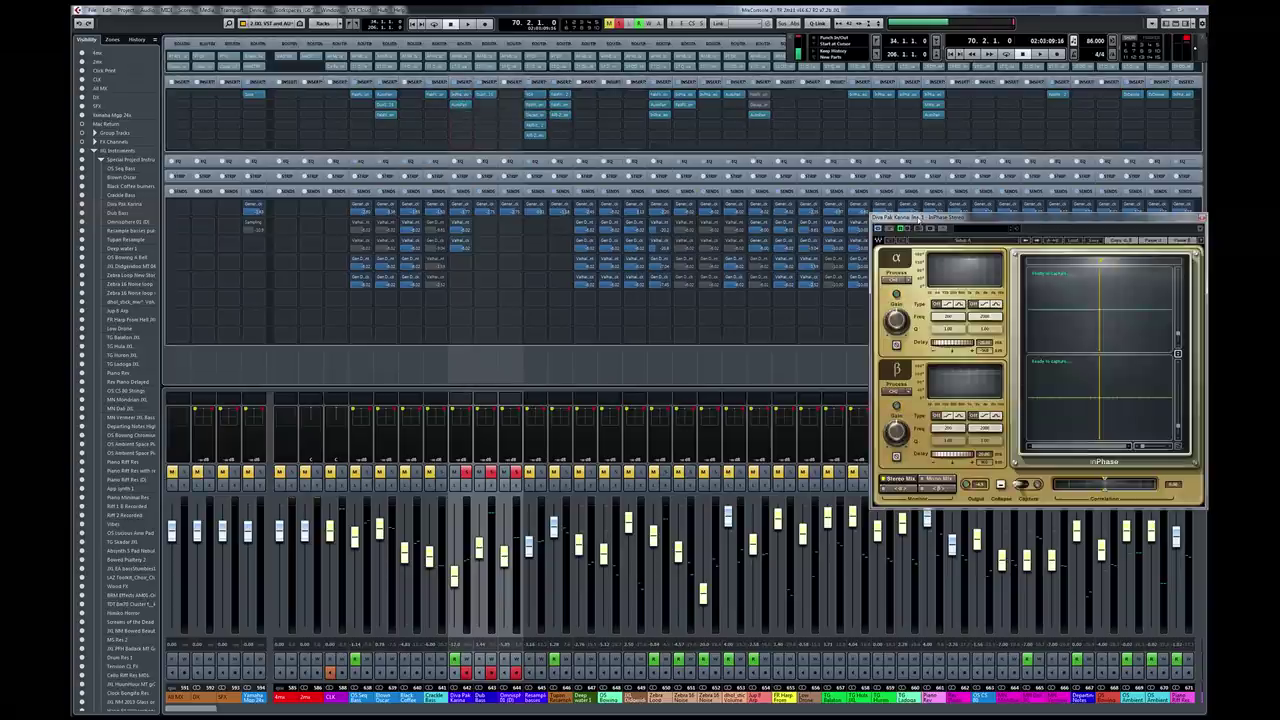
pyautogui.moveTo(918, 217); pyautogui.dragTo(714, 204)
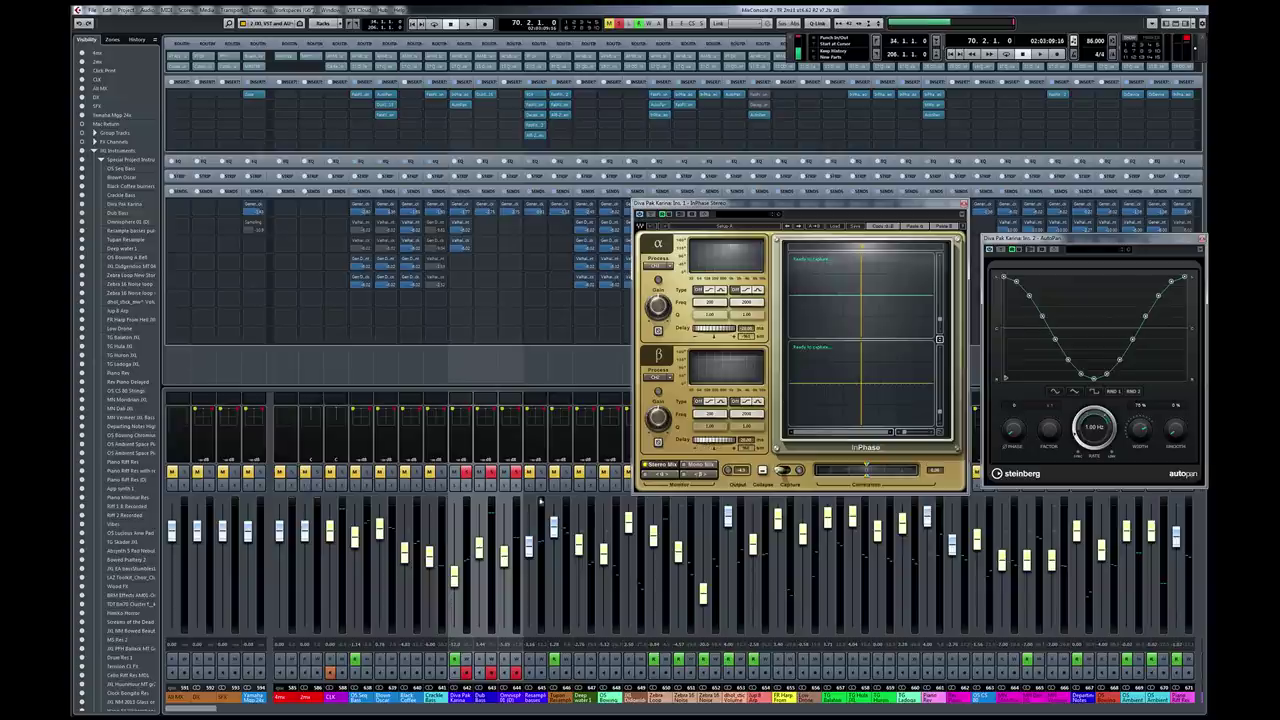
pyautogui.press('space')
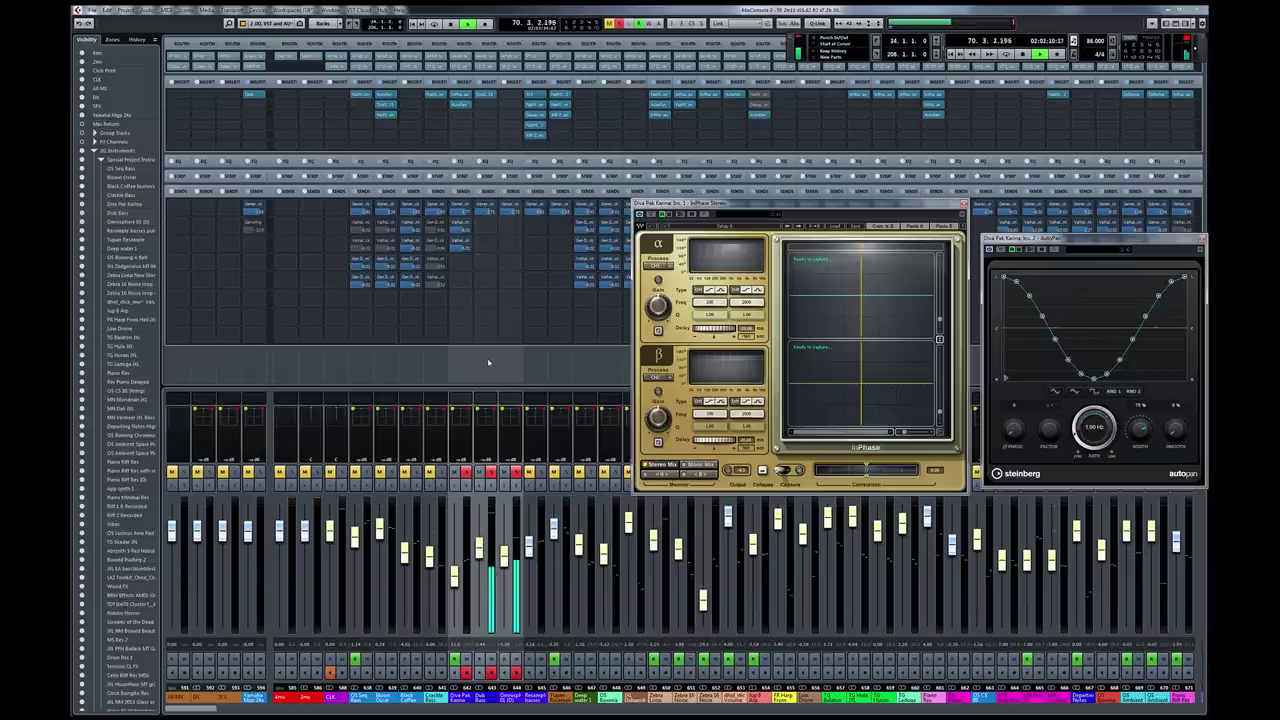
pyautogui.press('space')
# Step: Copy Diva Pak Karina's InPhase insert to Dub Bass's first insert slot, open the copy and close the original's window
pyautogui.moveTo(483, 95); pyautogui.dragTo(484, 96)
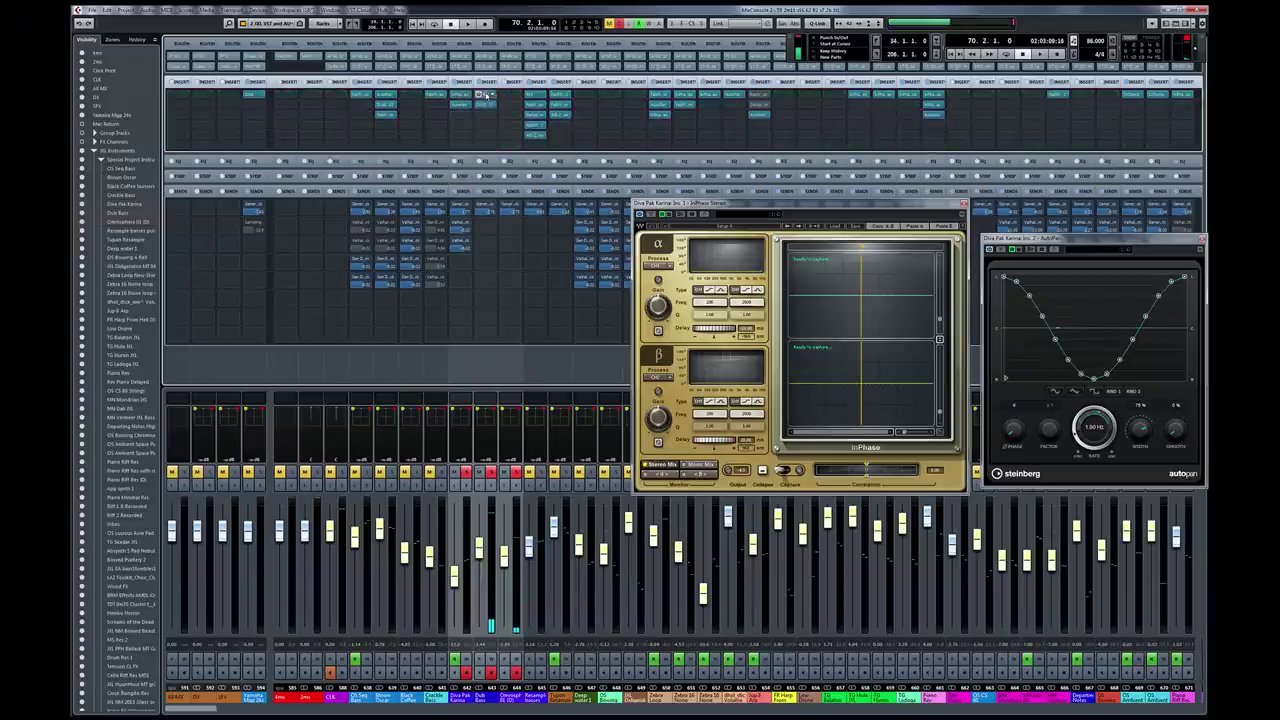
pyautogui.click(481, 95)
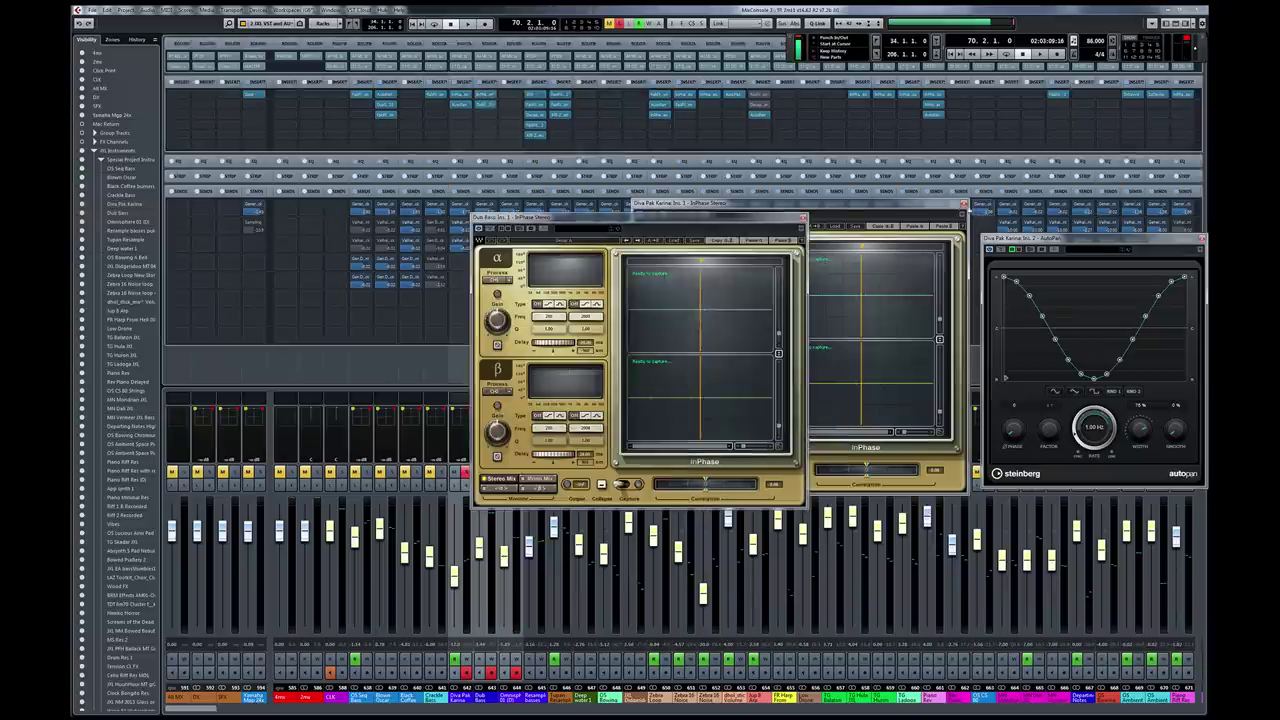
pyautogui.click(962, 205)
# Step: Play the soloed basses with Dub Bass's InPhase active, then bypass it and replay the passage to compare the sound
pyautogui.press('space')
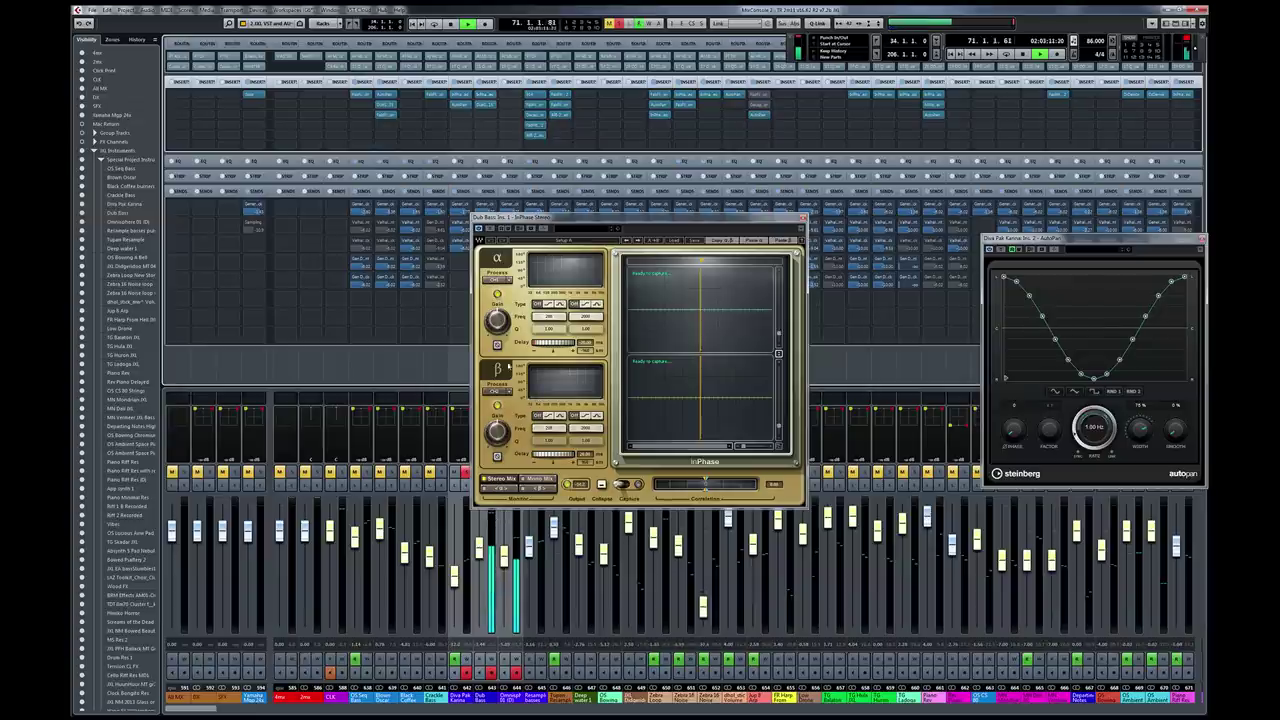
pyautogui.press('space')
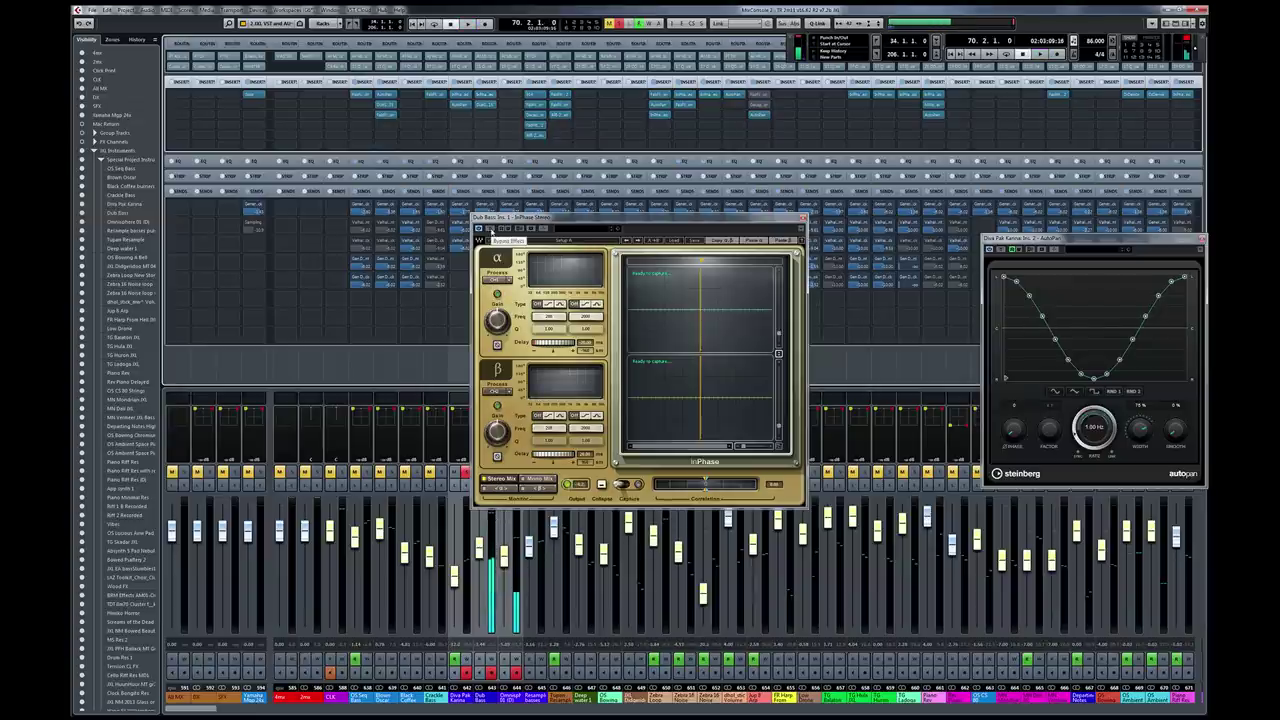
pyautogui.click(490, 229)
pyautogui.press('space')
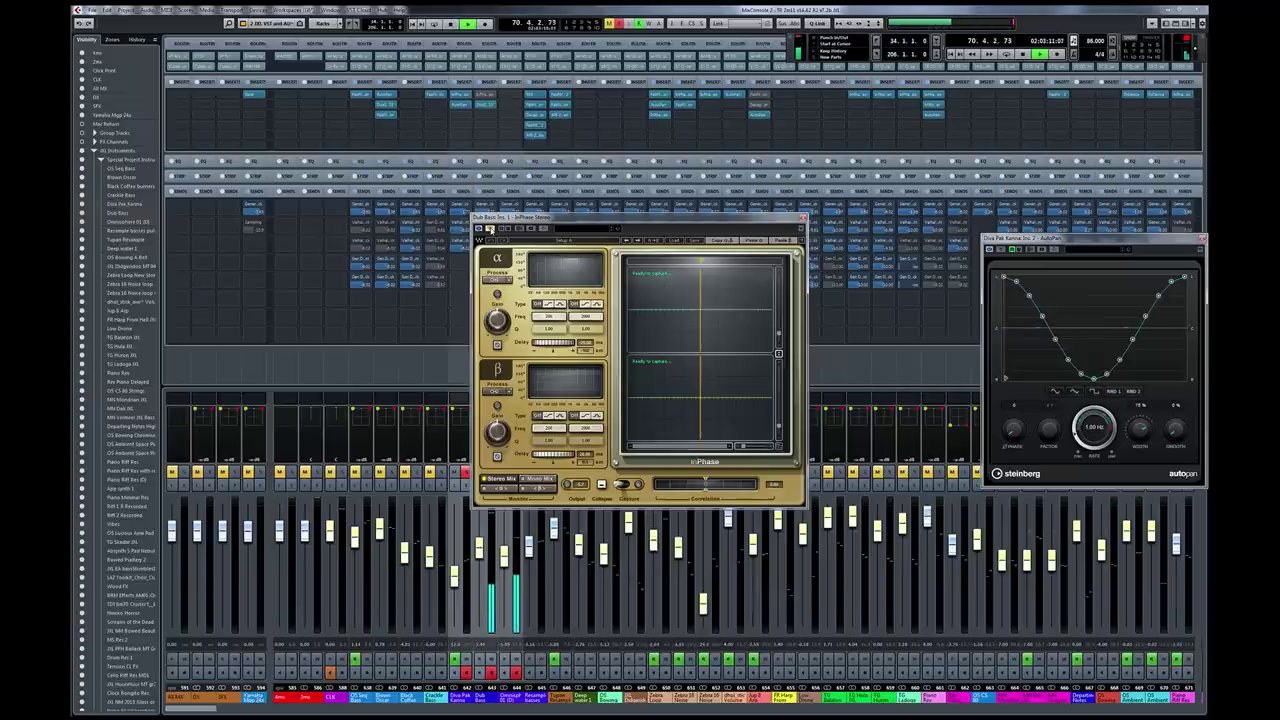
pyautogui.press('space')
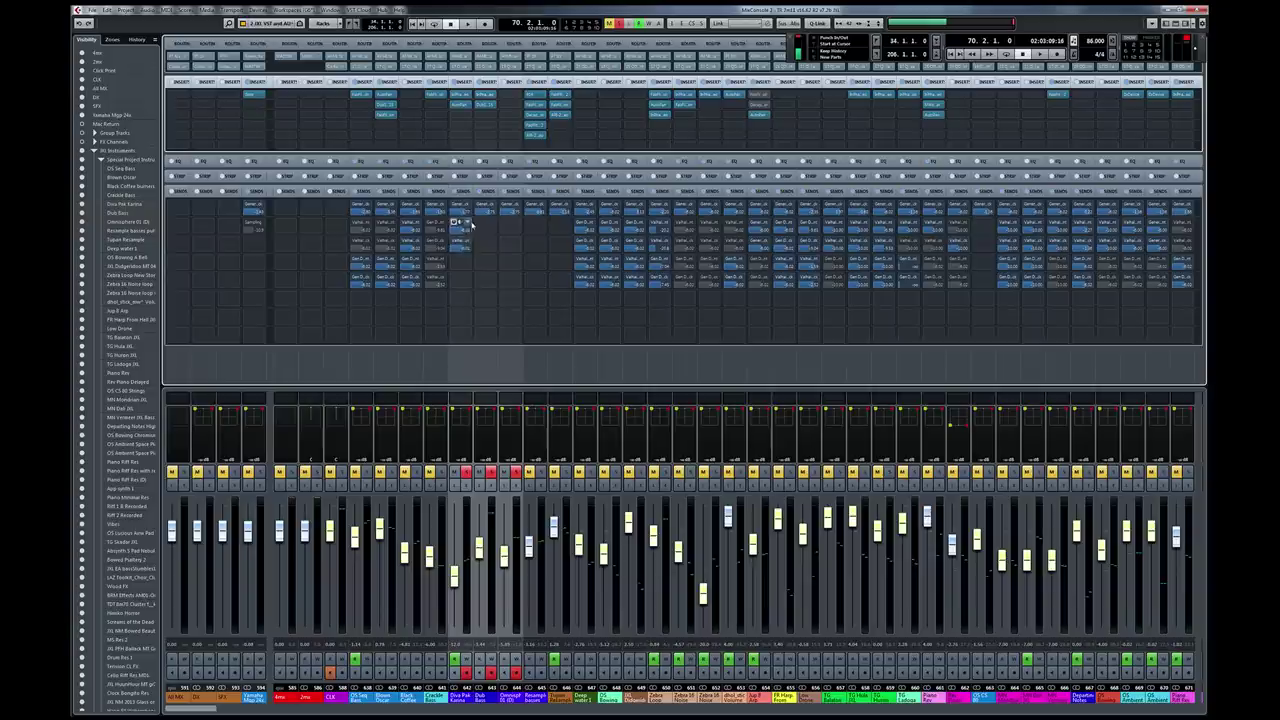
# Step: Check the destinations available for Diva Pak Karina's second send and switch the mixer to the JXL FX channel configuration
pyautogui.click(468, 226)
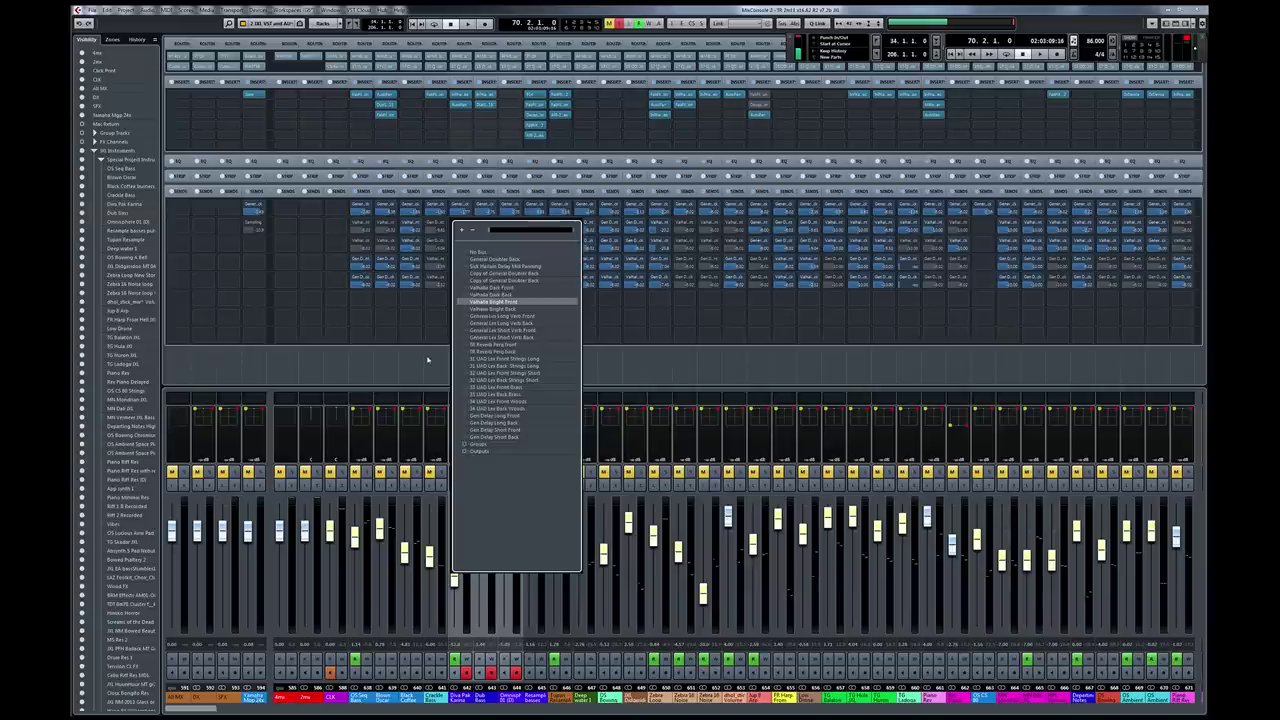
pyautogui.click(427, 360)
pyautogui.click(268, 23)
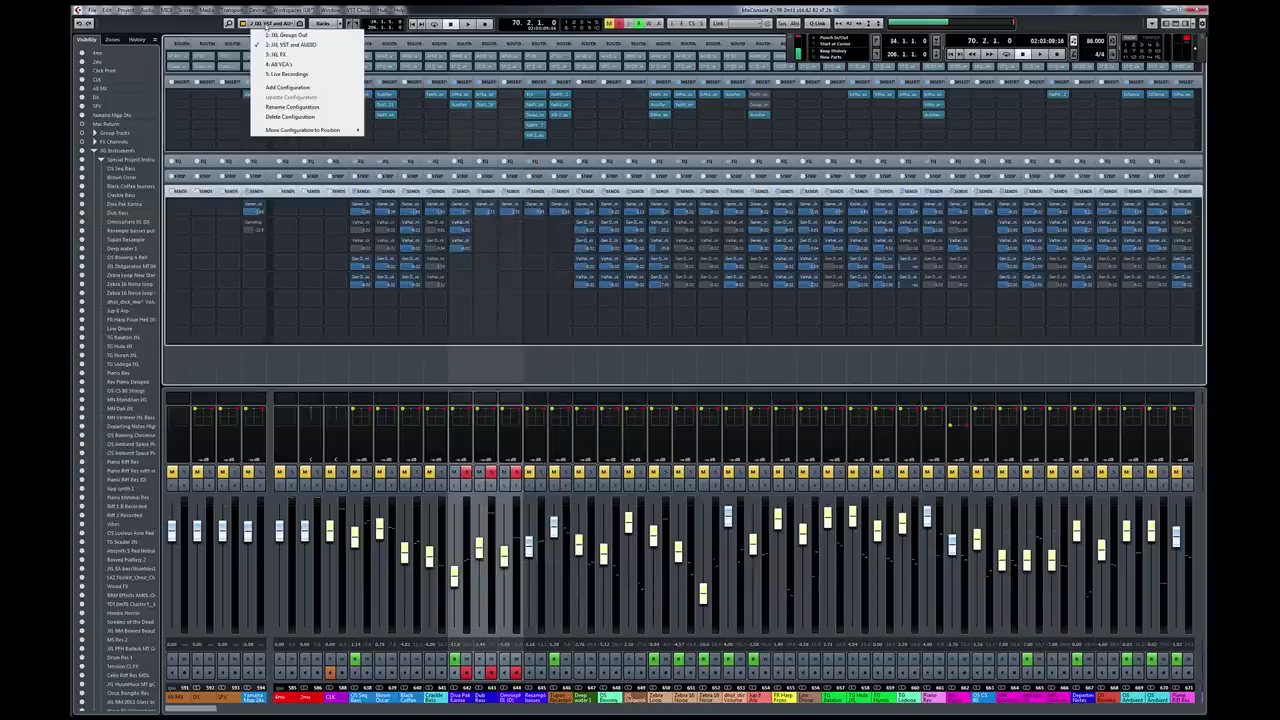
pyautogui.click(276, 54)
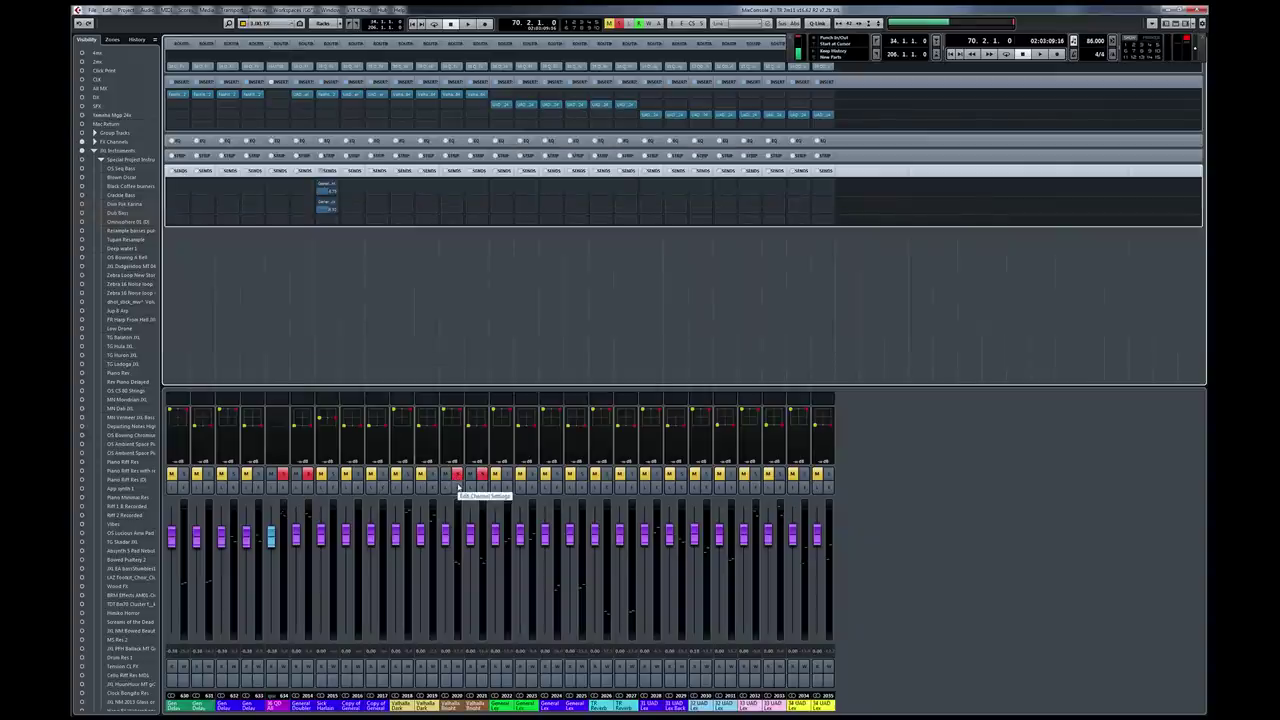
# Step: Inspect the ValhallaRoom insert on the Valhalla Bright Front channel, close it and open the one on Valhalla Dark Back
pyautogui.click(452, 94)
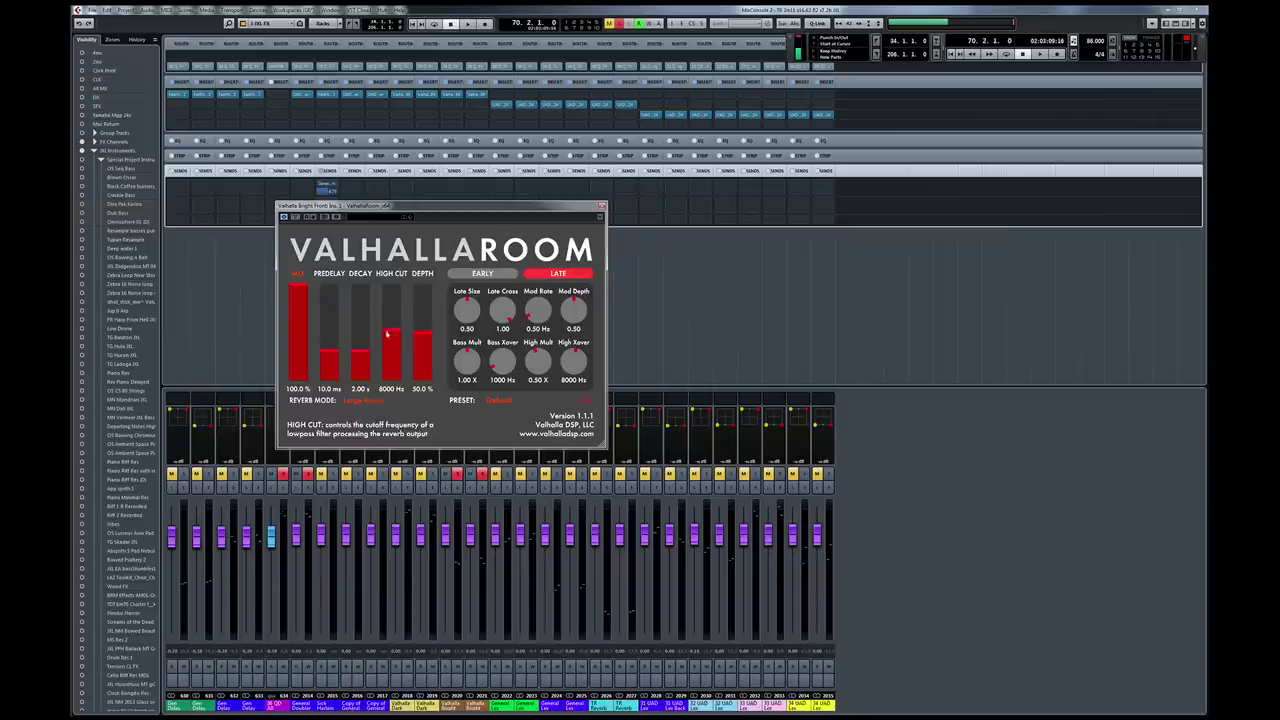
pyautogui.click(601, 206)
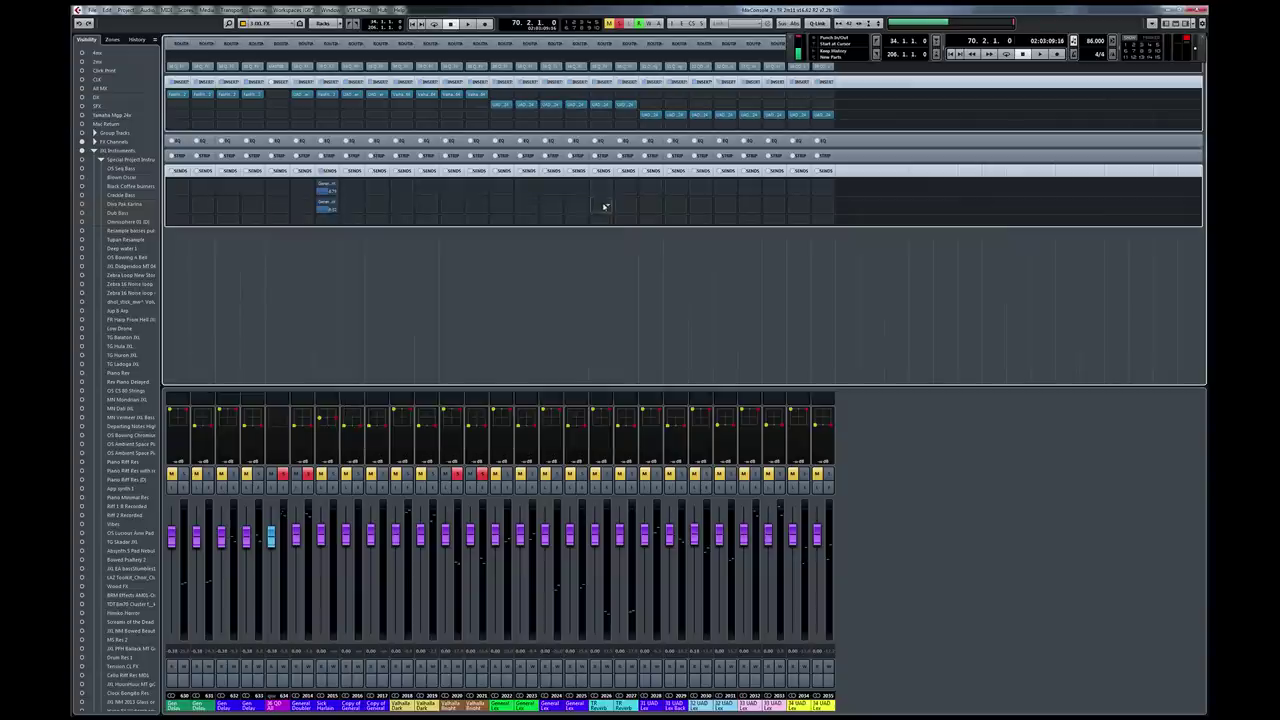
pyautogui.click(423, 94)
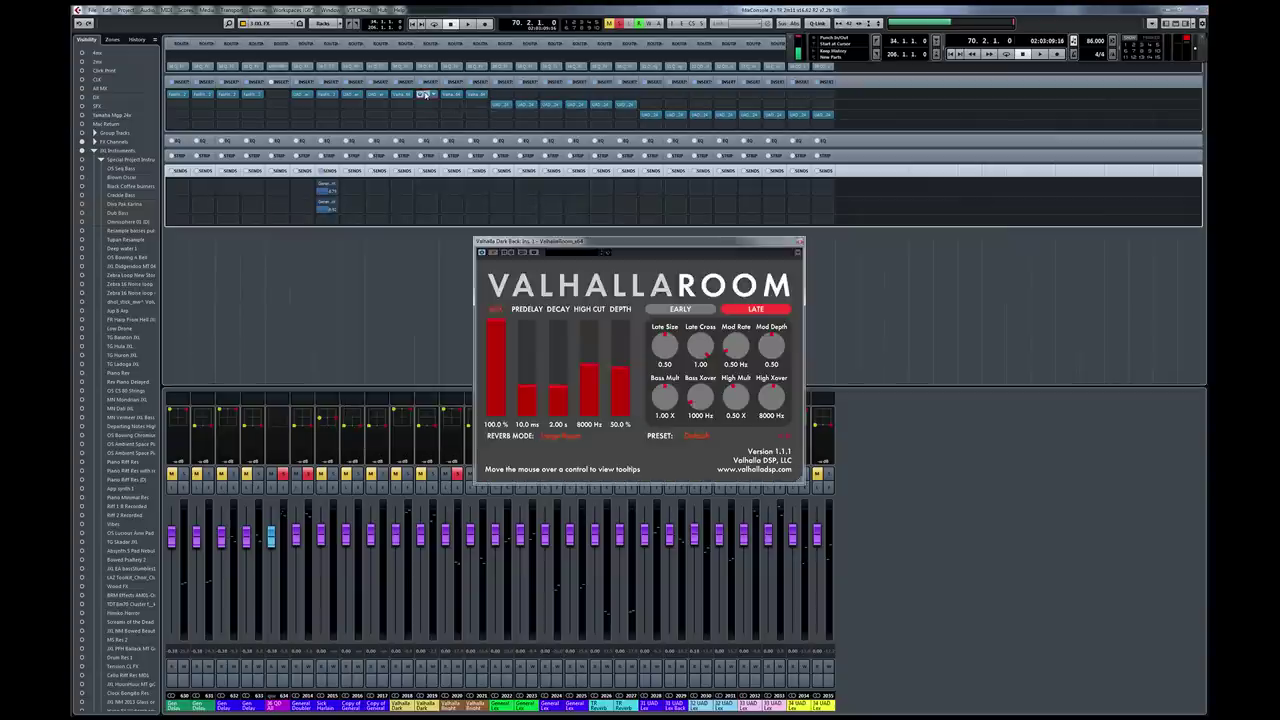
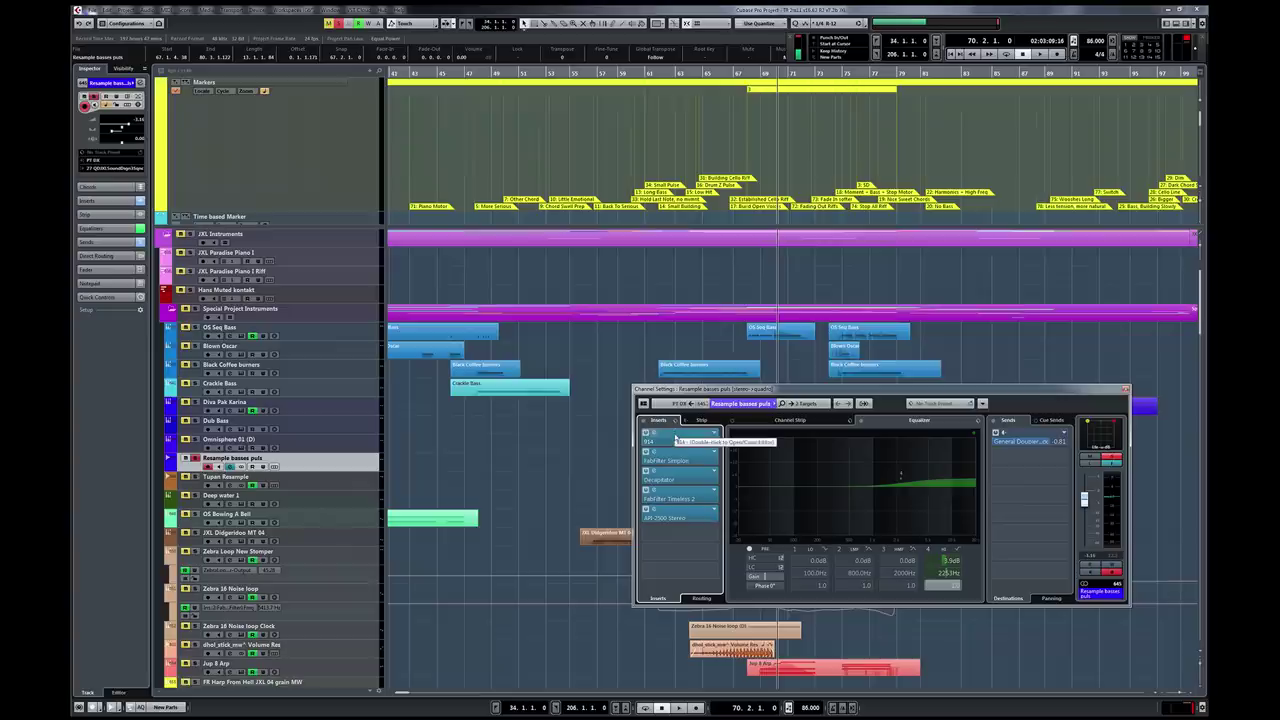
# Step: Open the 914, FabFilter Simplon, Decapitator, FabFilter Timeless 2 and API-2500 Stereo inserts of the Resample basses puls track
pyautogui.click(675, 437)
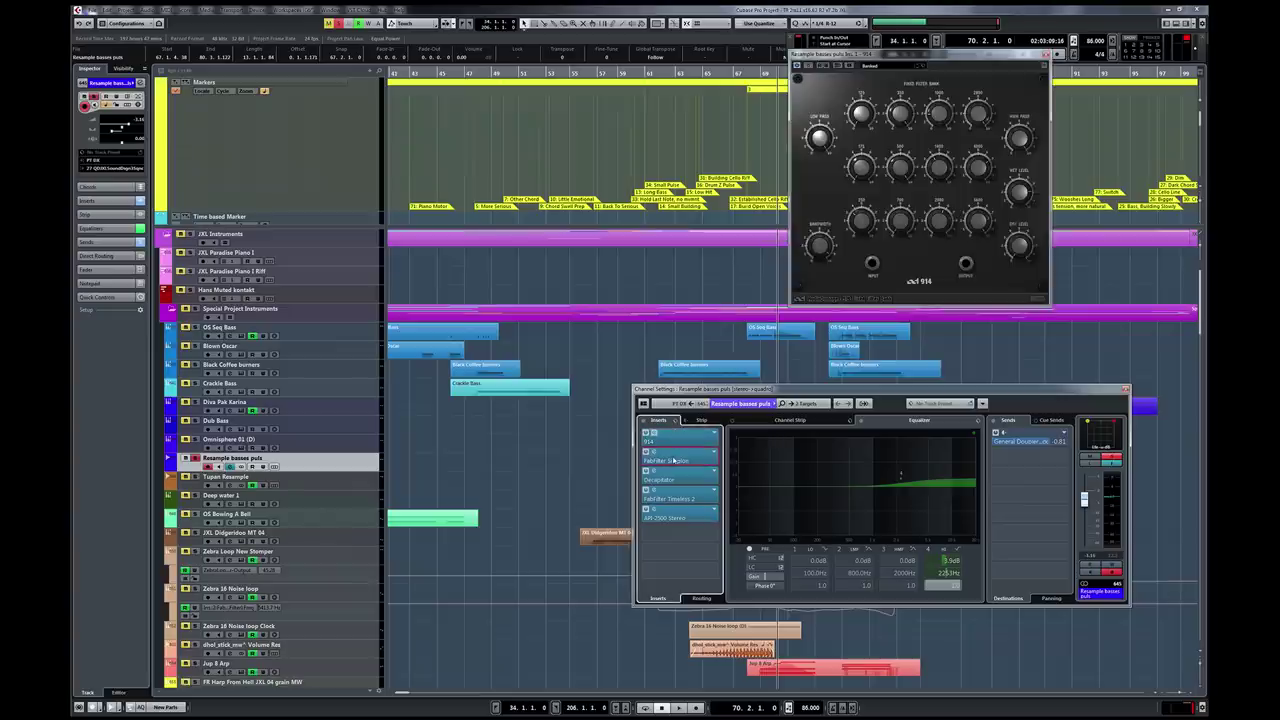
pyautogui.click(675, 456)
pyautogui.click(675, 480)
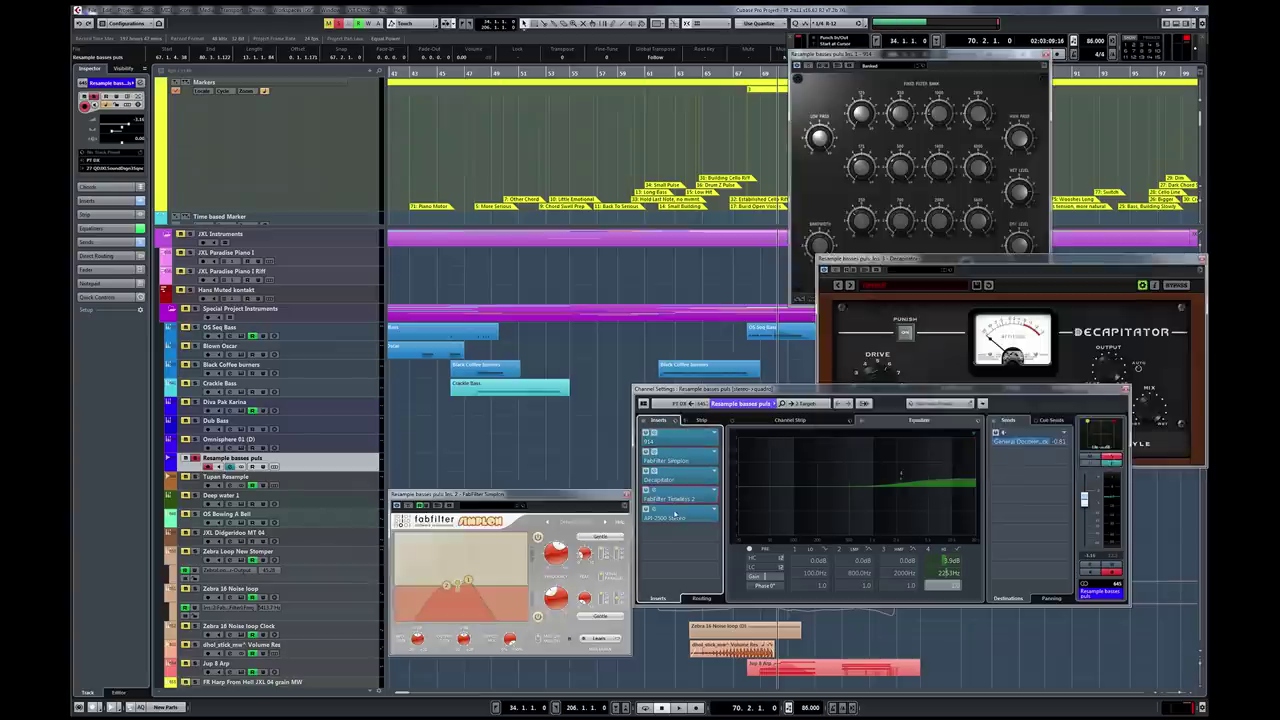
pyautogui.click(675, 498)
pyautogui.click(672, 518)
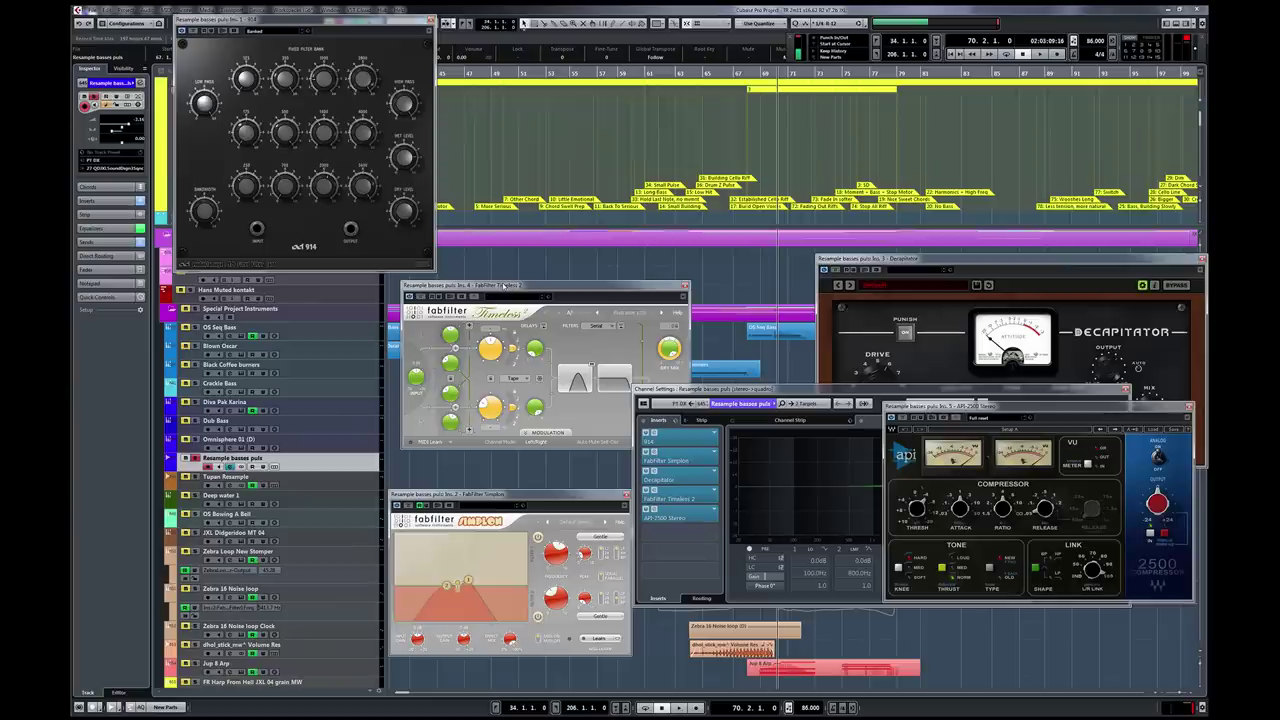
# Step: Arrange the Timeless 2, Simplon, Decapitator and API-2500 windows around the 914 so the whole insert chain is readable
pyautogui.moveTo(502, 287); pyautogui.dragTo(559, 38)
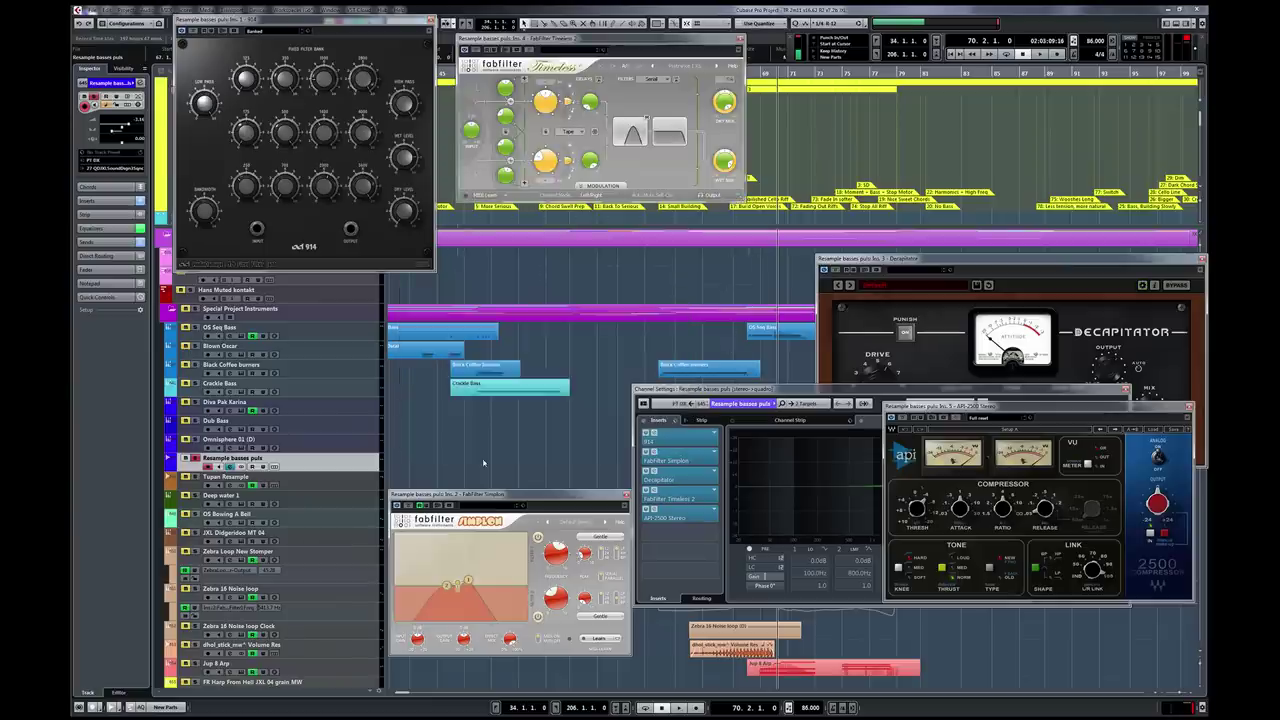
pyautogui.moveTo(487, 494); pyautogui.dragTo(849, 40)
pyautogui.moveTo(892, 259); pyautogui.dragTo(535, 214)
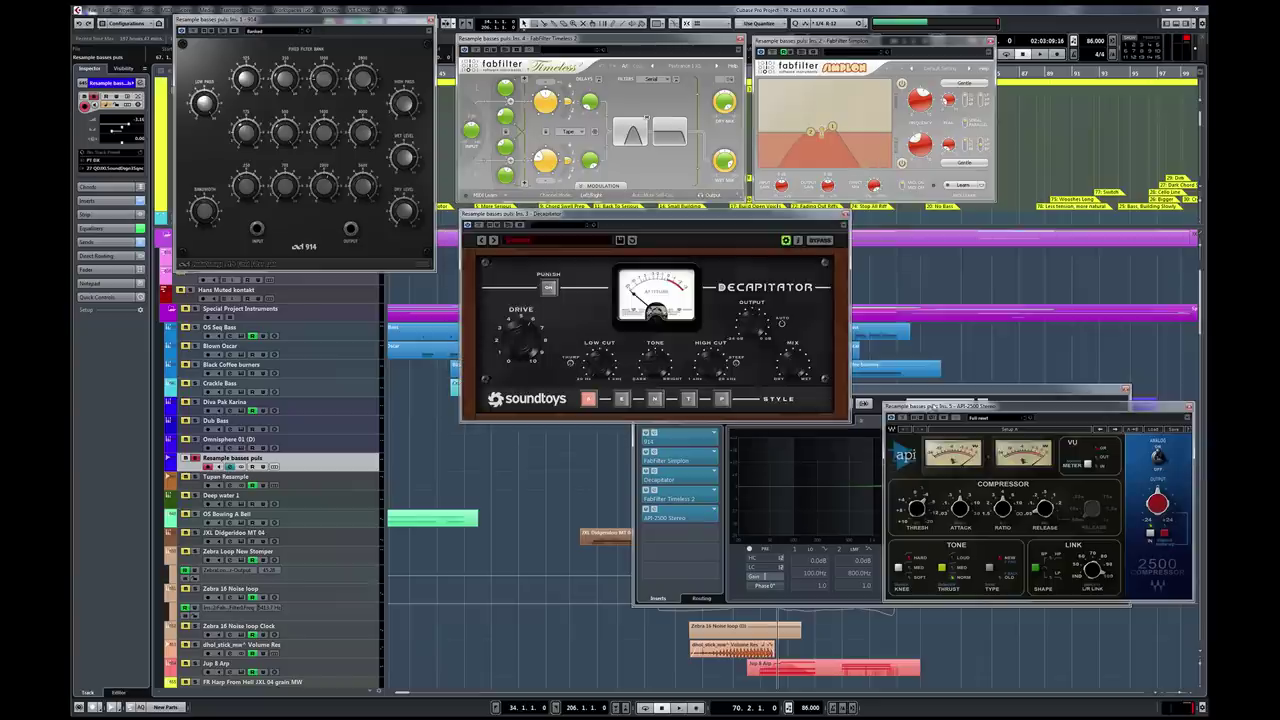
pyautogui.moveTo(958, 406); pyautogui.dragTo(947, 216)
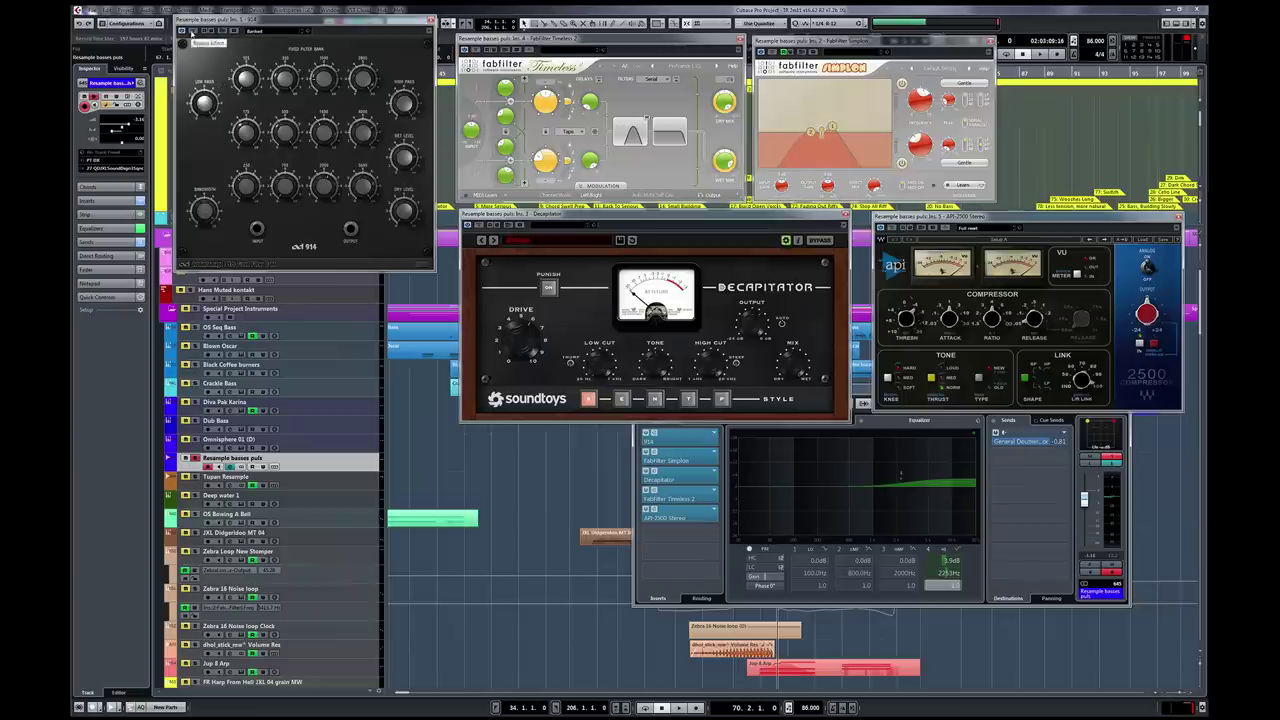
# Step: Play Resample basses puls from bar 70 and toggle the 914 filter bank's bypass to compare the sound
pyautogui.press('space')
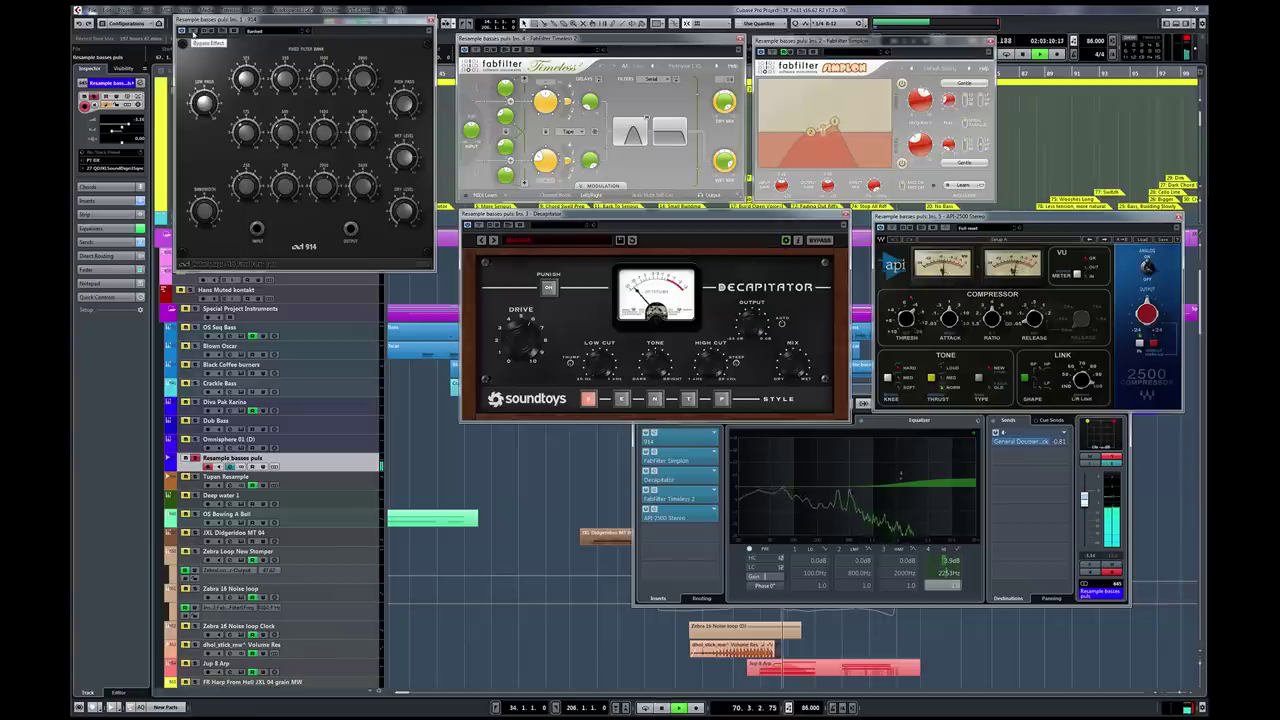
pyautogui.click(182, 33)
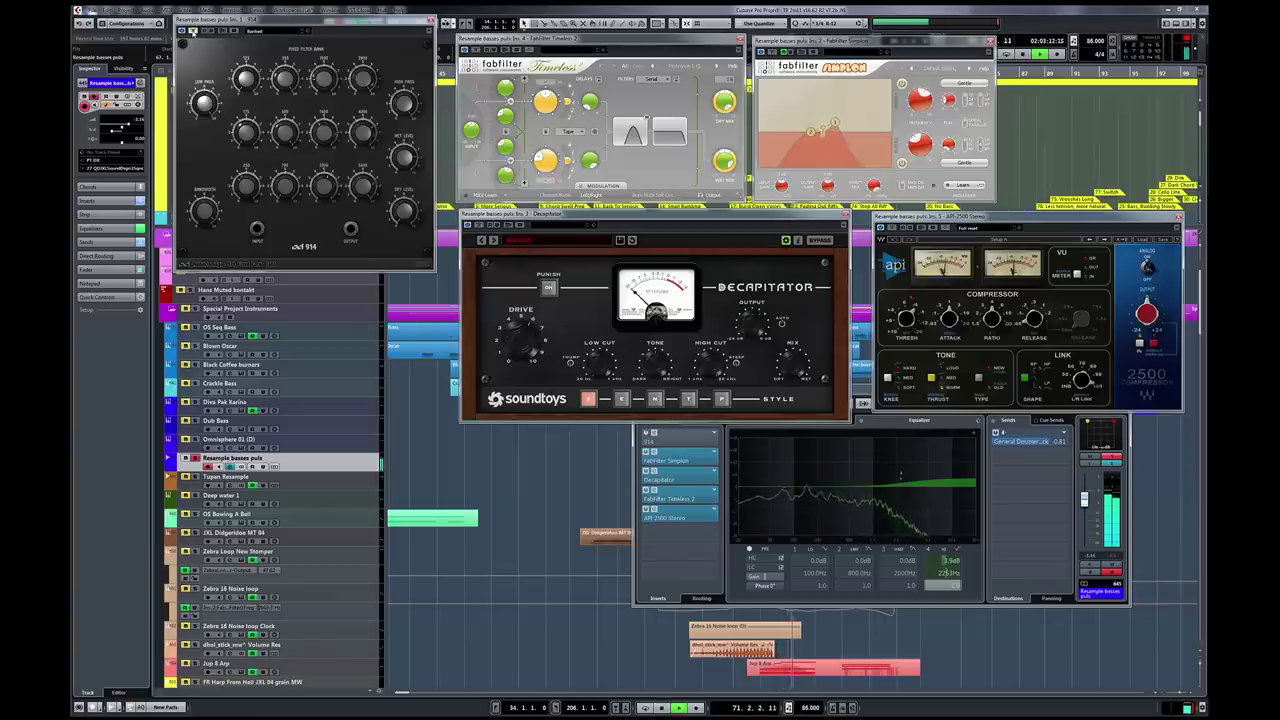
pyautogui.click(191, 32)
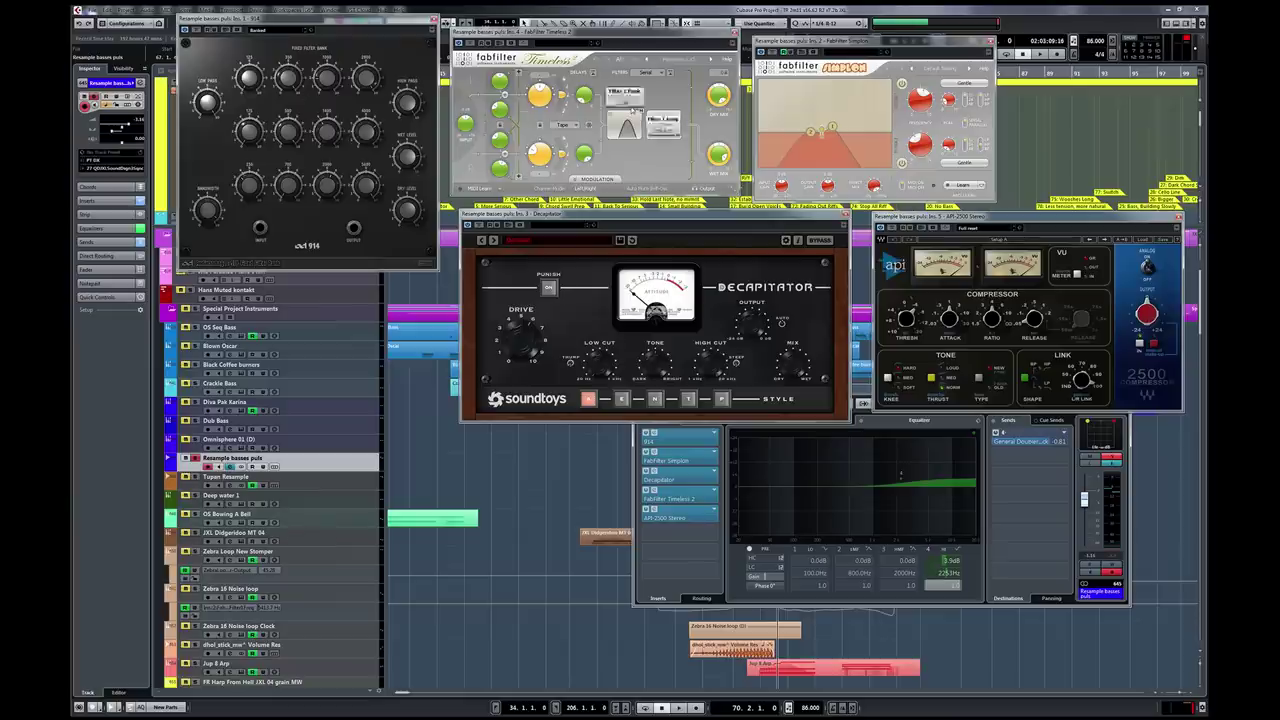
# Step: Examine the Timeless 2, Simplon, Decapitator and API-2500 settings in turn, playing the resampled bass in between
pyautogui.moveTo(562, 32); pyautogui.dragTo(562, 29)
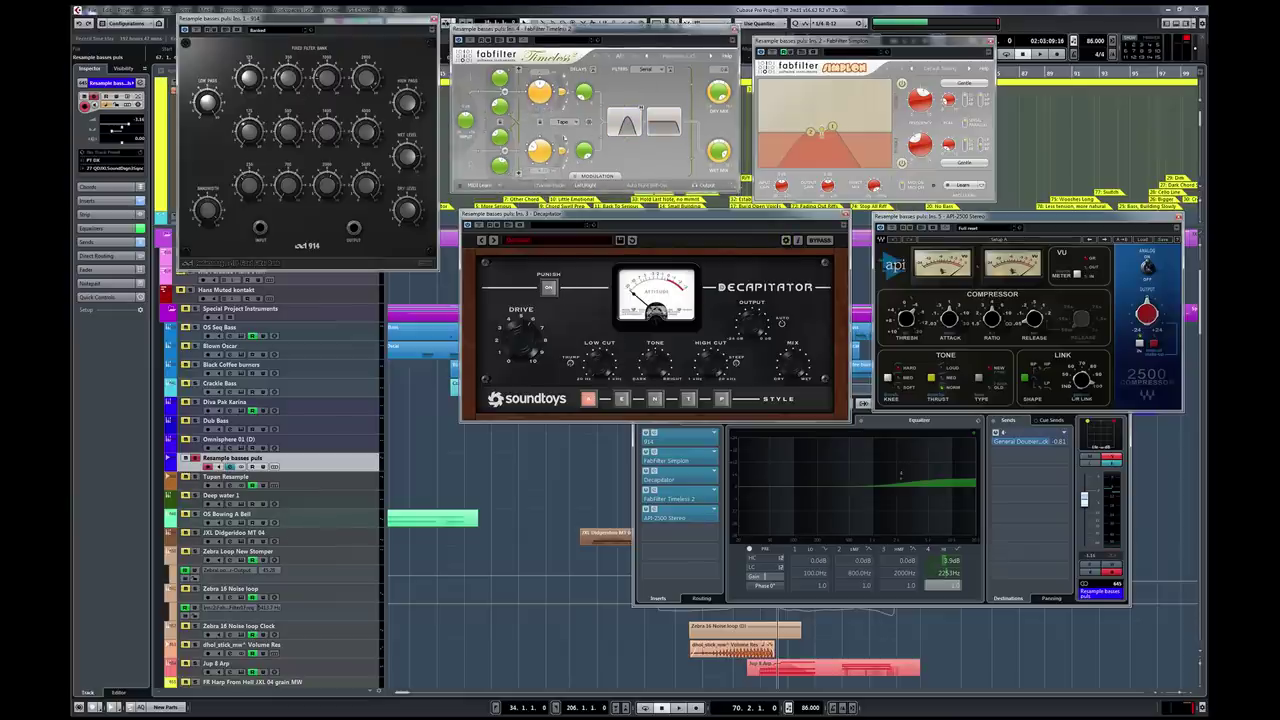
pyautogui.moveTo(815, 41); pyautogui.dragTo(811, 32)
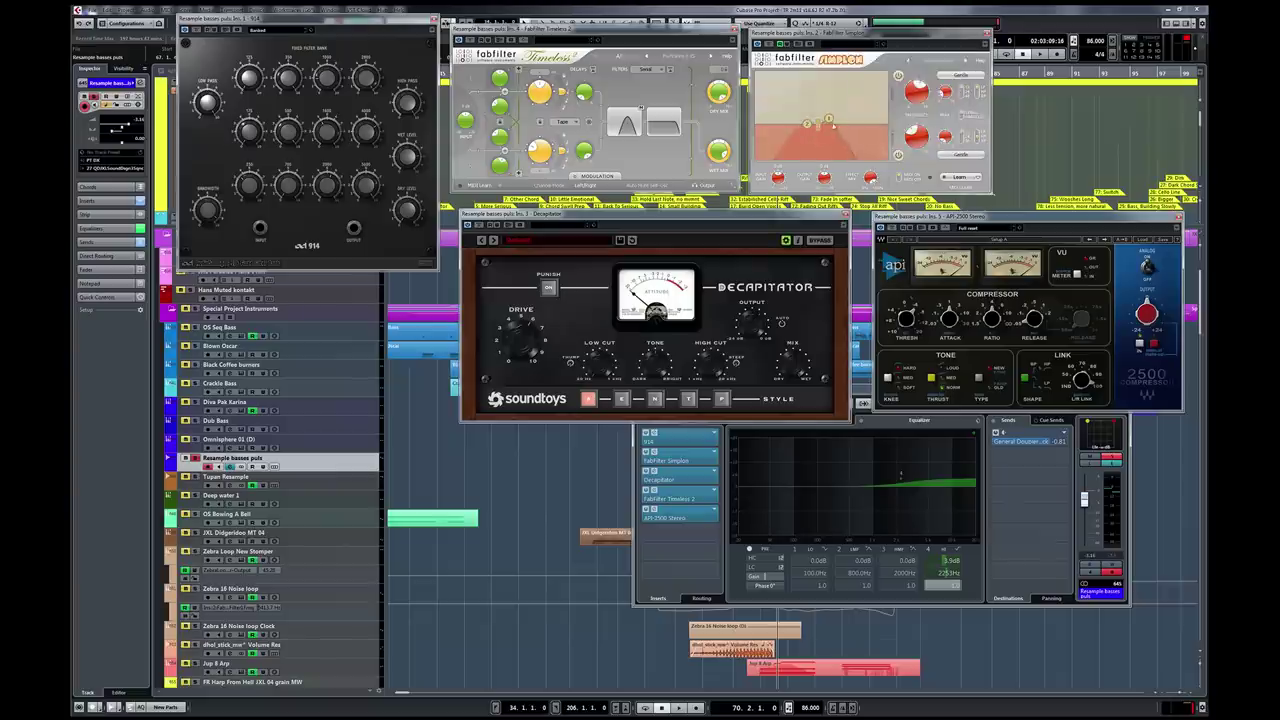
pyautogui.press('space')
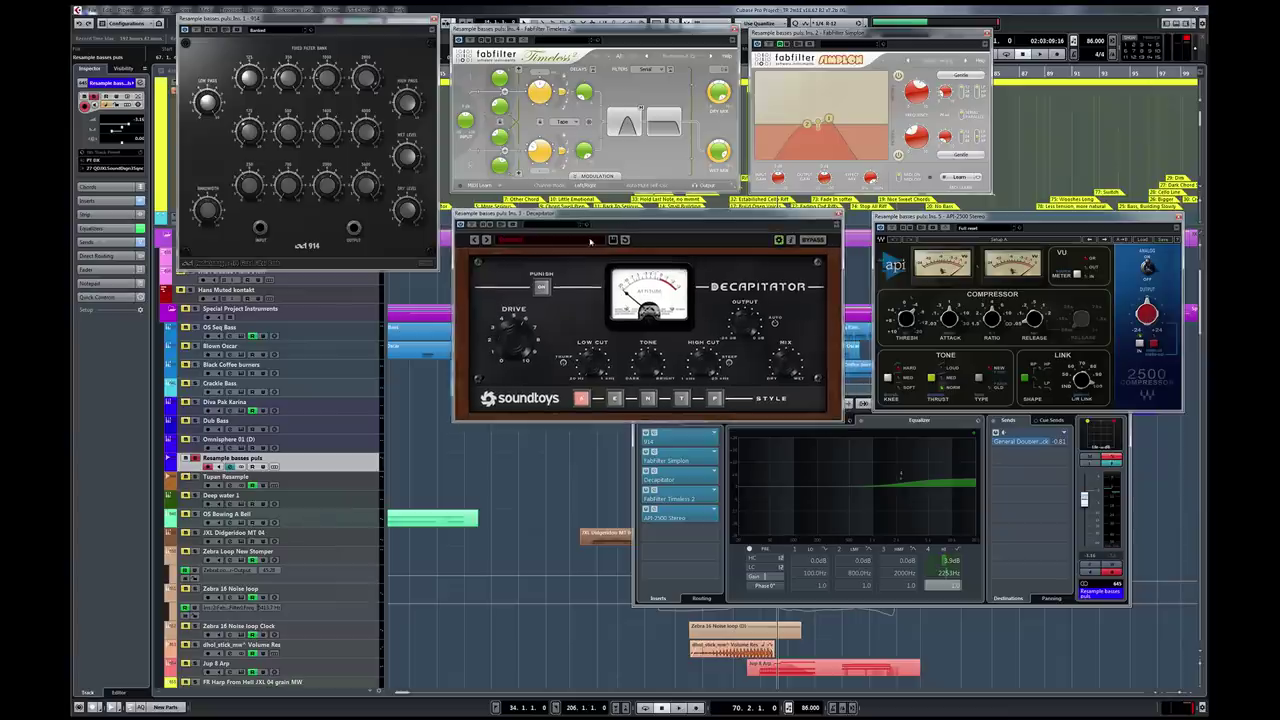
pyautogui.moveTo(591, 216); pyautogui.dragTo(589, 213)
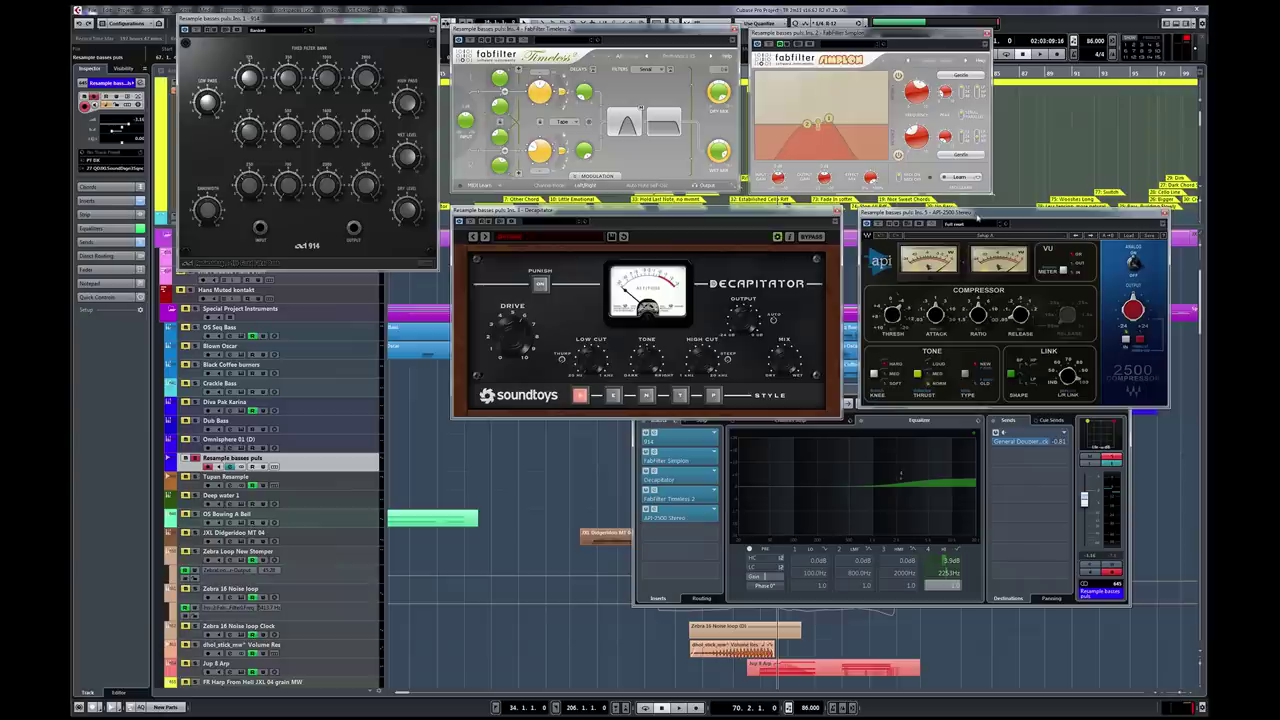
pyautogui.moveTo(977, 214); pyautogui.dragTo(975, 216)
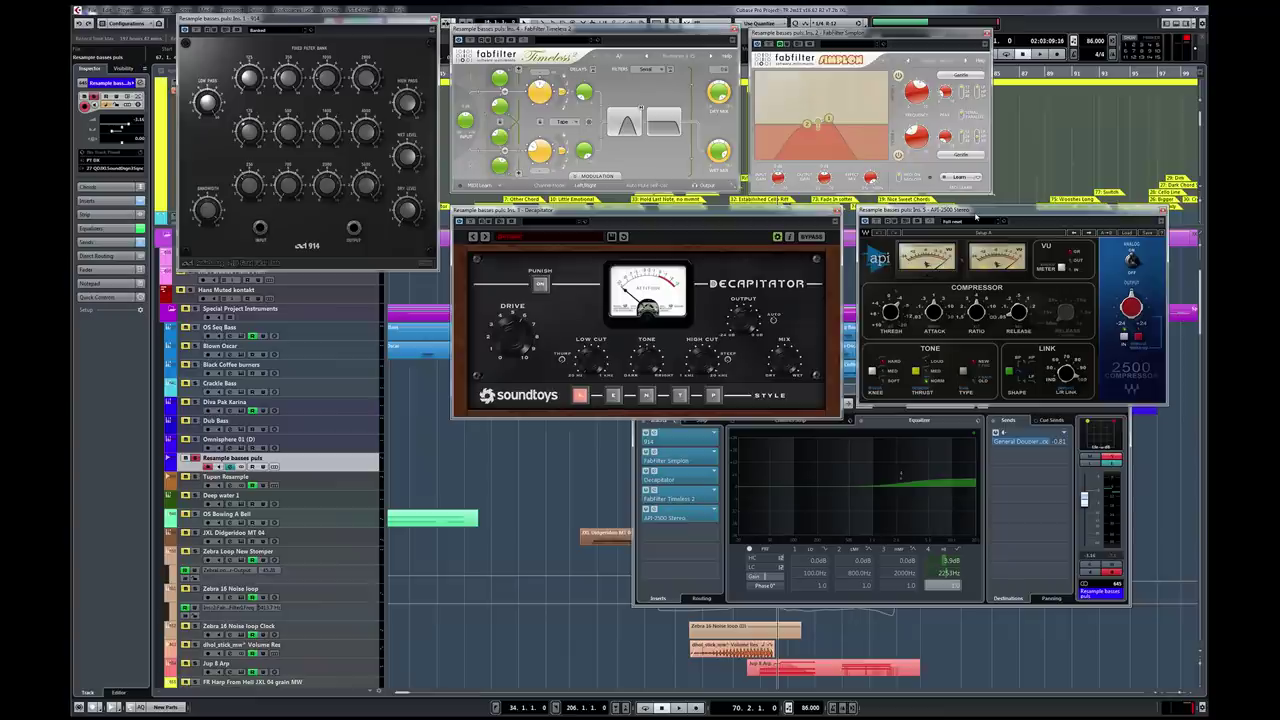
pyautogui.moveTo(969, 214); pyautogui.dragTo(965, 212)
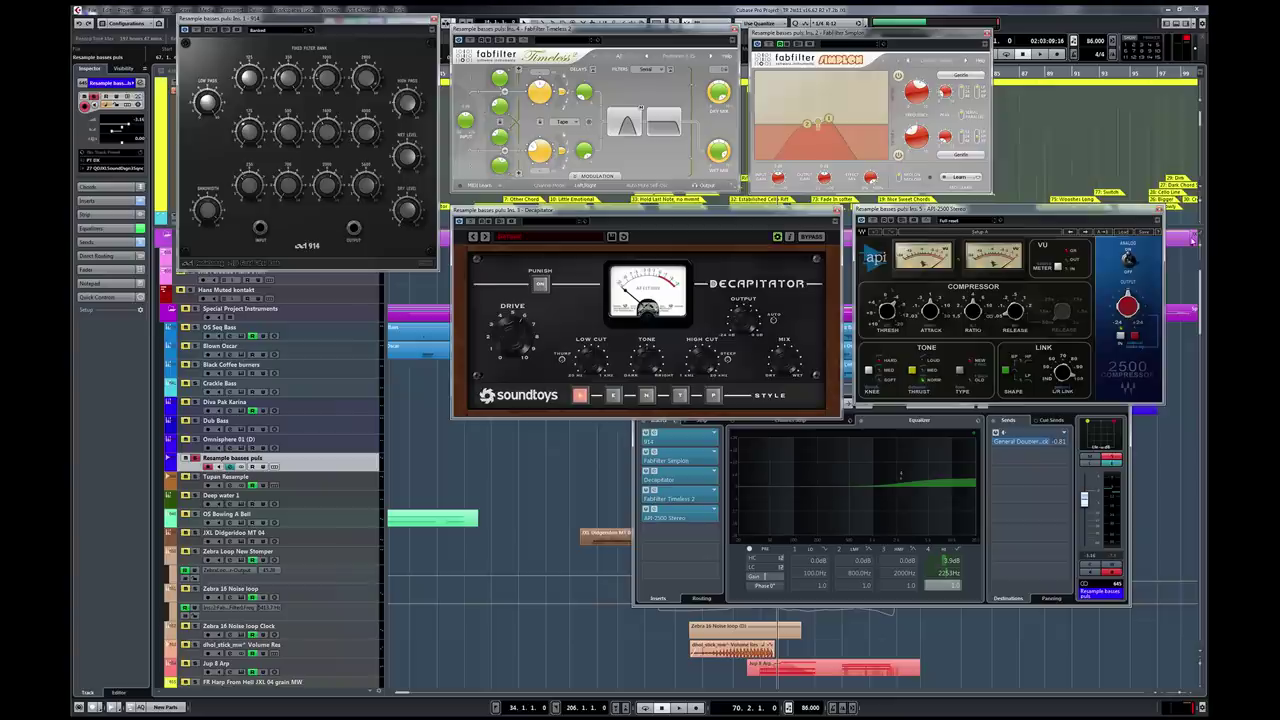
# Step: Close all five insert windows and the channel settings of Resample basses puls
pyautogui.click(1159, 210)
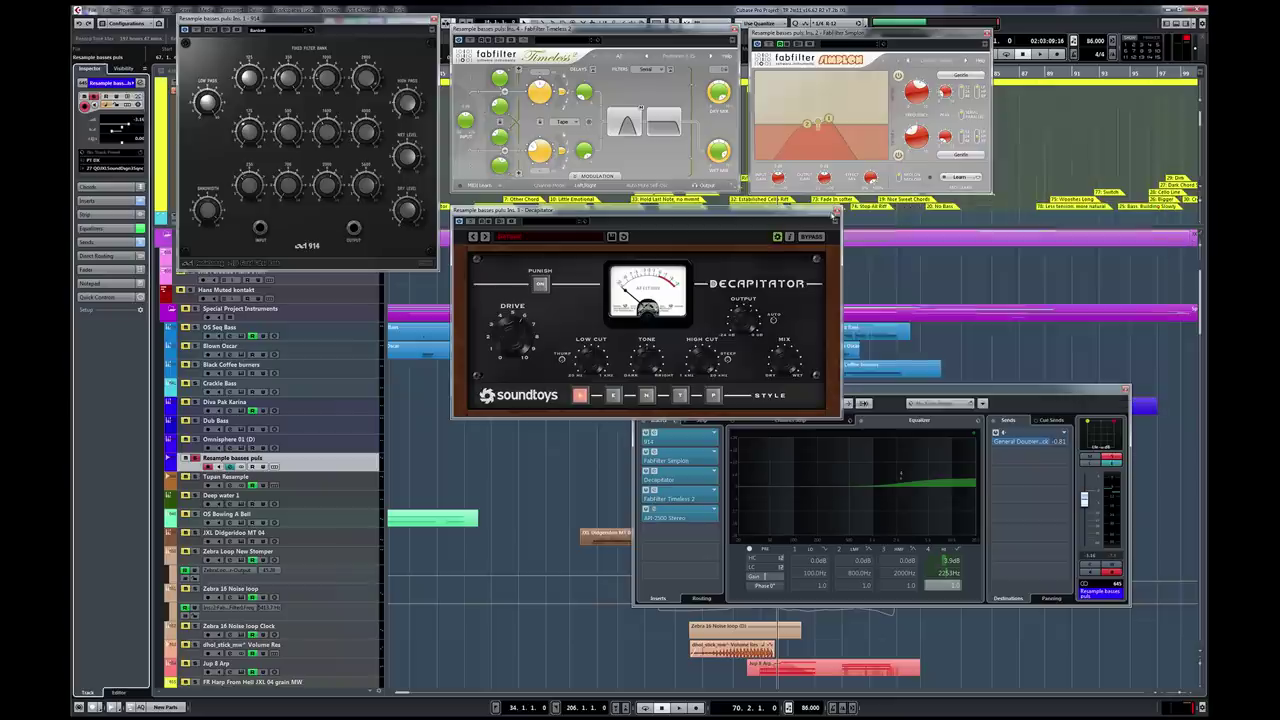
pyautogui.click(836, 211)
pyautogui.click(987, 33)
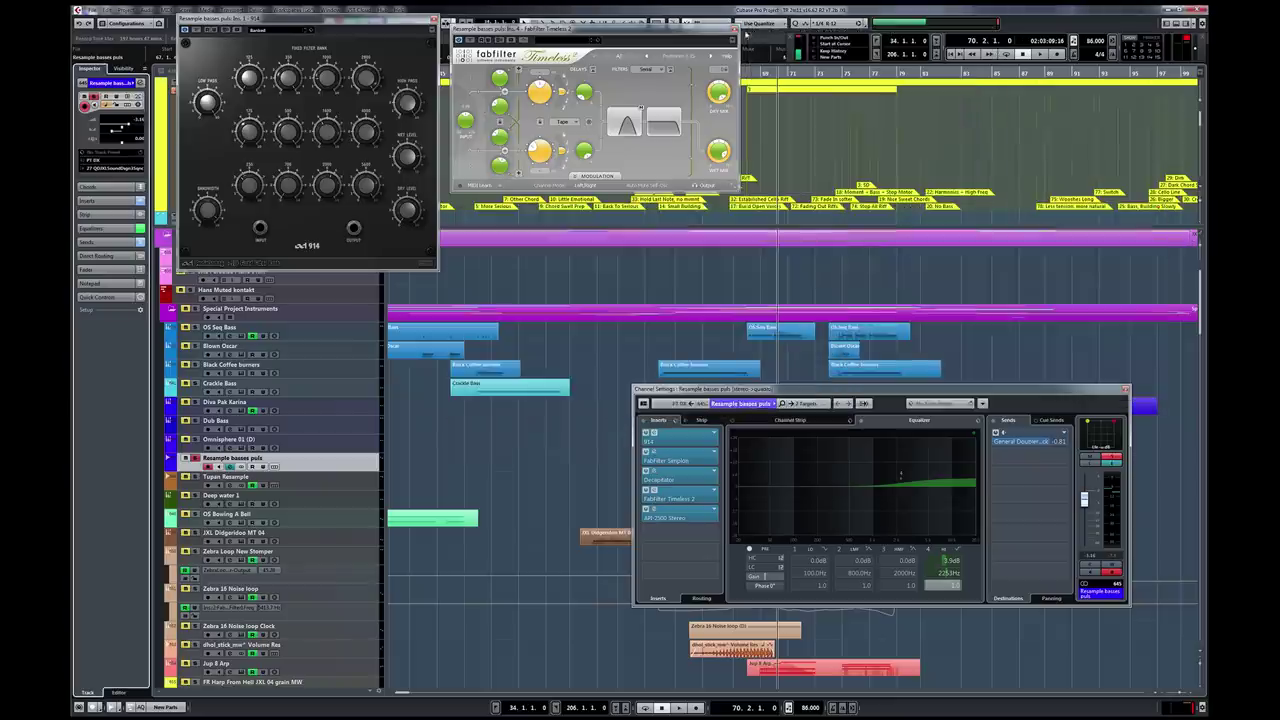
pyautogui.click(733, 29)
pyautogui.click(433, 19)
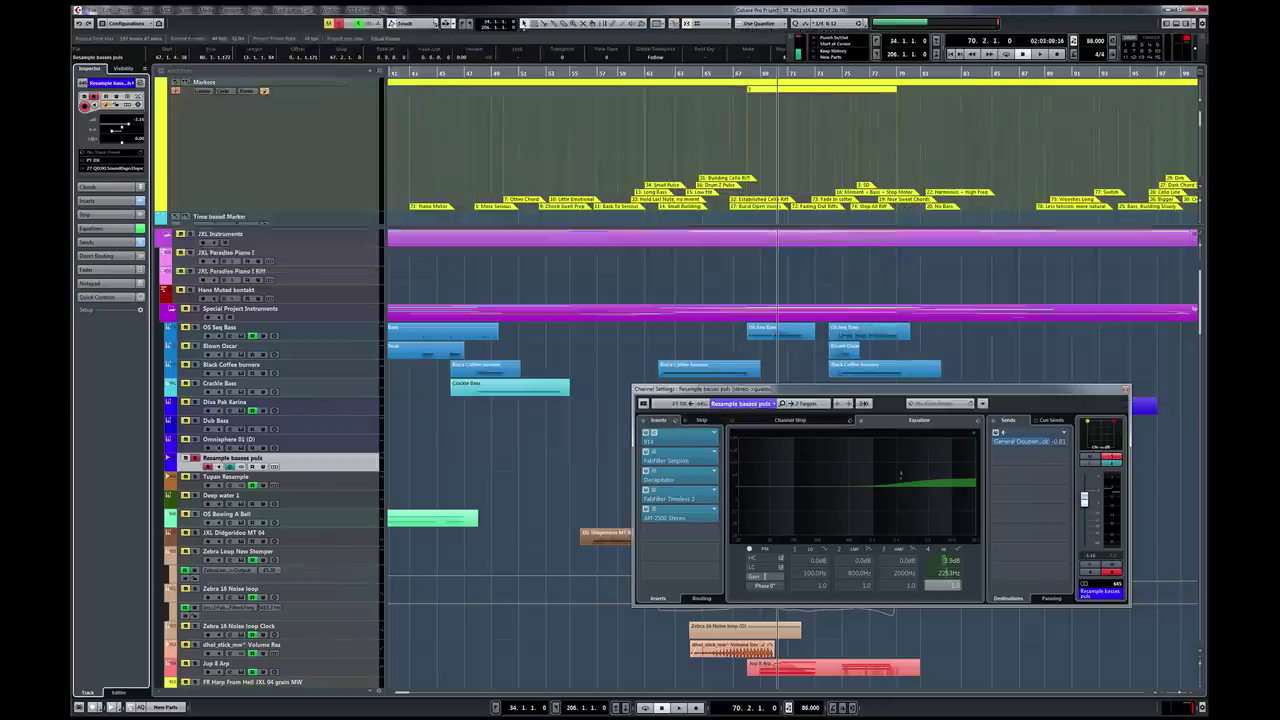
pyautogui.click(1126, 390)
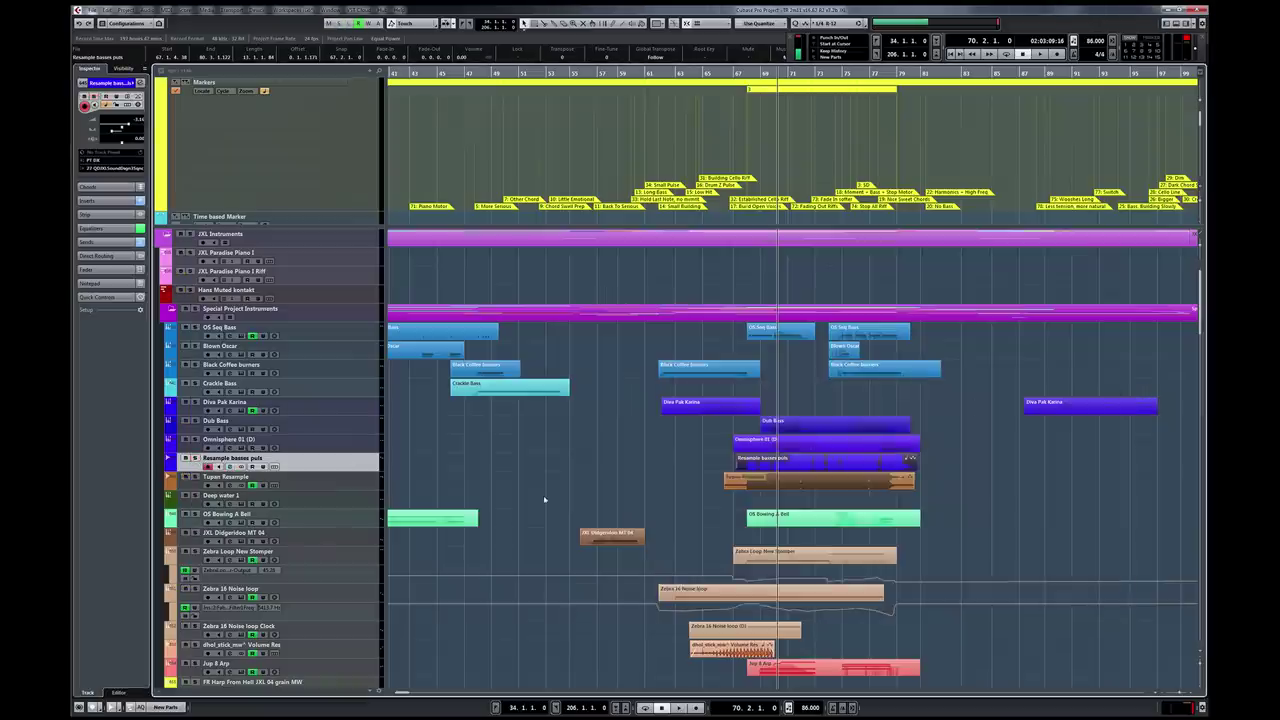
# Step: Solo the Tupan Resample track, play it from about bar 68 and open its channel settings
pyautogui.moveTo(597, 505); pyautogui.dragTo(955, 480)
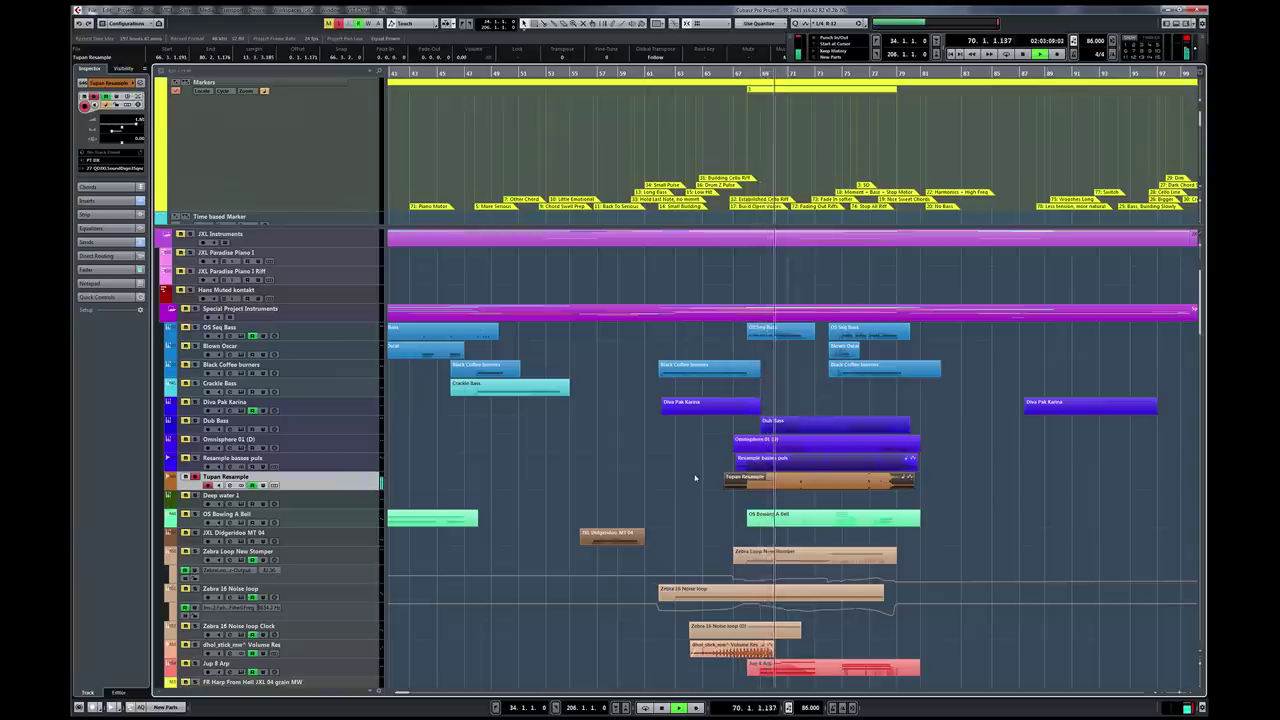
pyautogui.press('space')
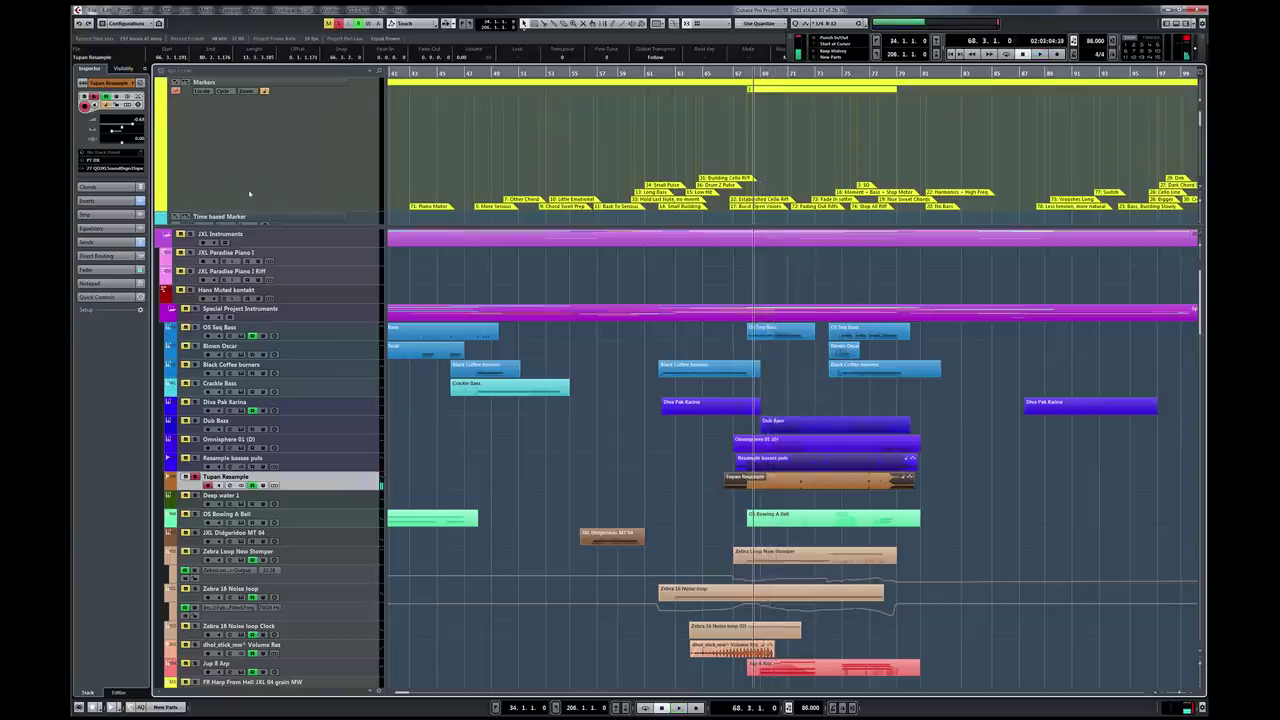
pyautogui.click(140, 84)
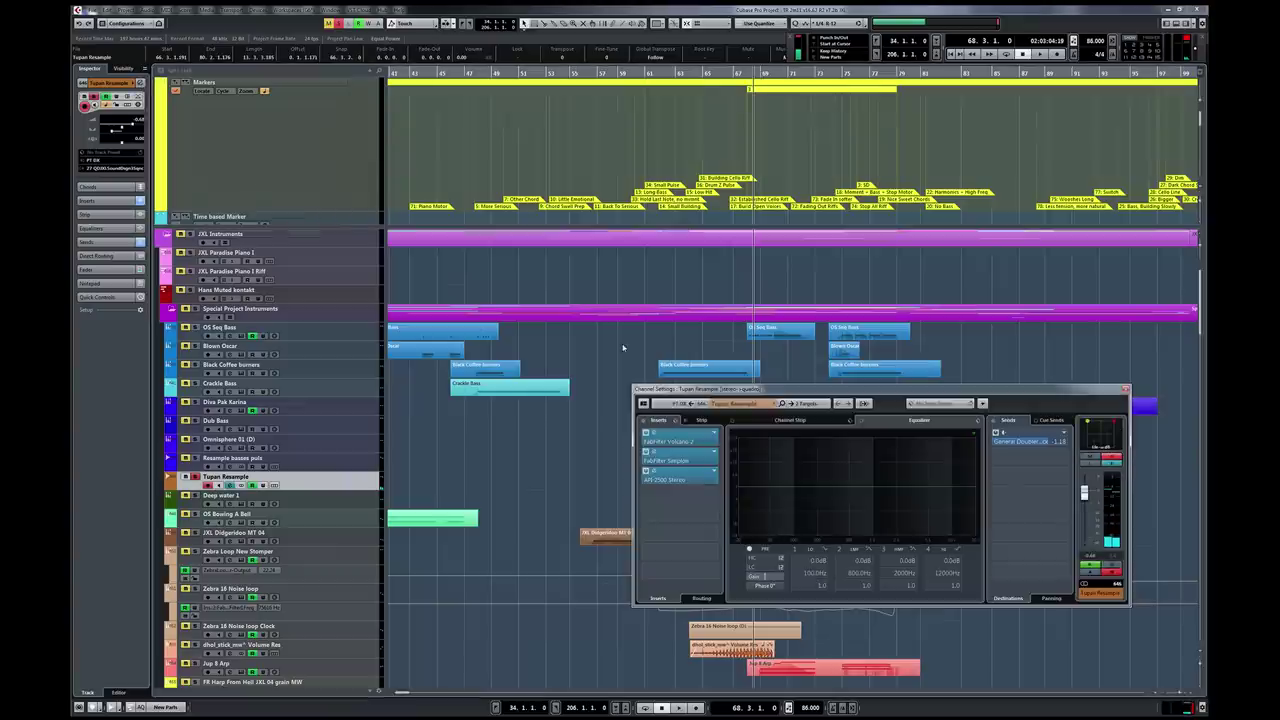
# Step: Open Tupan Resample's FabFilter Volcano 2, FabFilter Simplon and API-2500 Stereo inserts
pyautogui.click(685, 441)
pyautogui.doubleClick(682, 460)
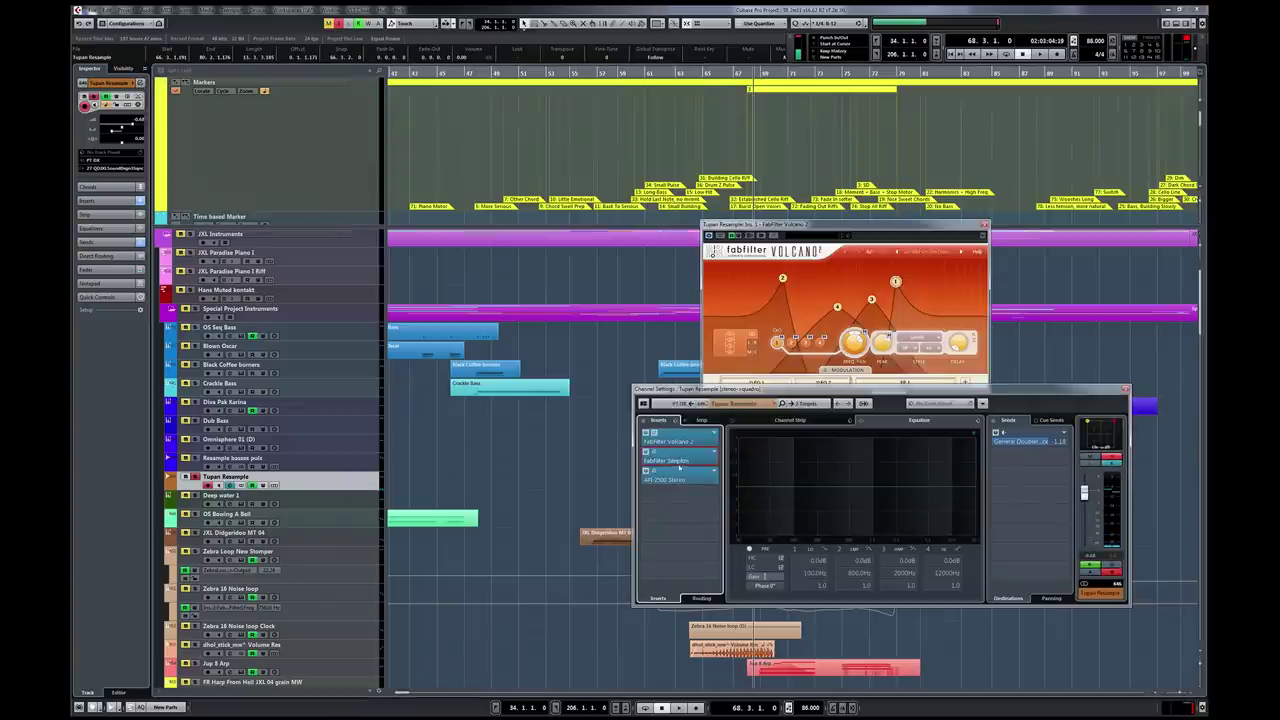
pyautogui.doubleClick(684, 480)
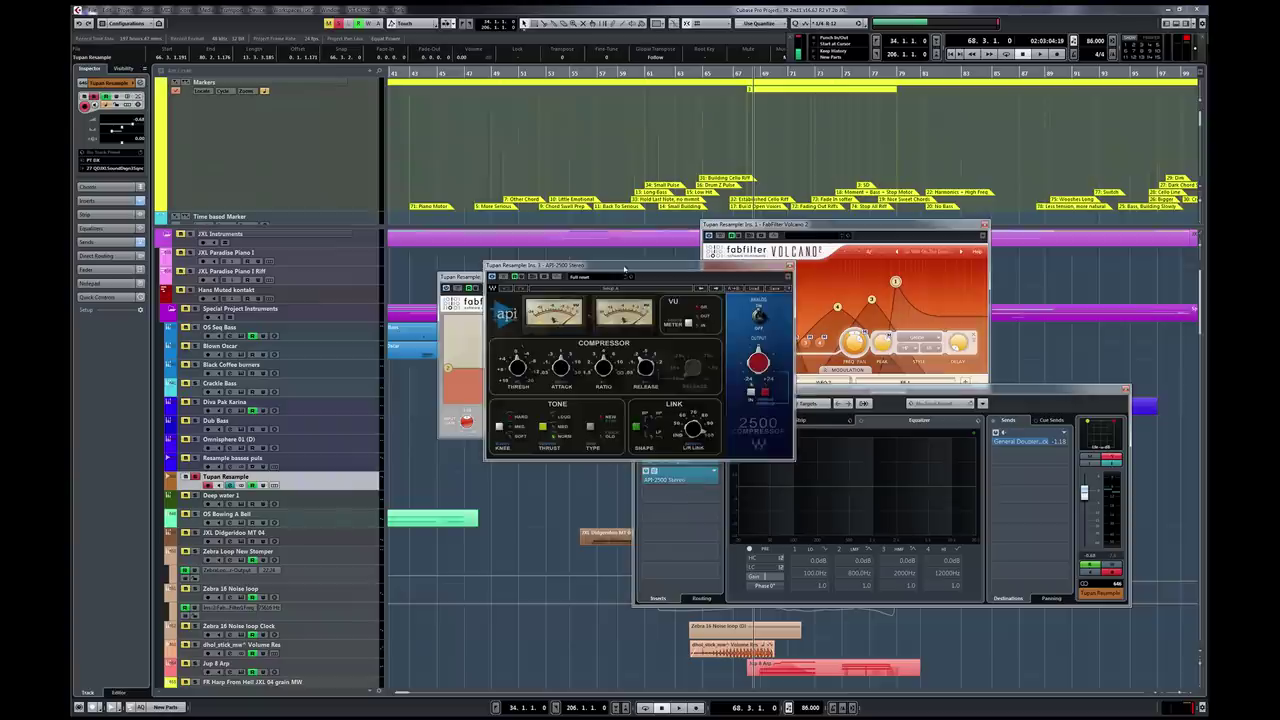
# Step: Spread out Tupan Resample's API-2500 and Simplon windows, bring Volcano 2 to the front and examine all three effects' settings
pyautogui.moveTo(625, 268); pyautogui.dragTo(509, 459)
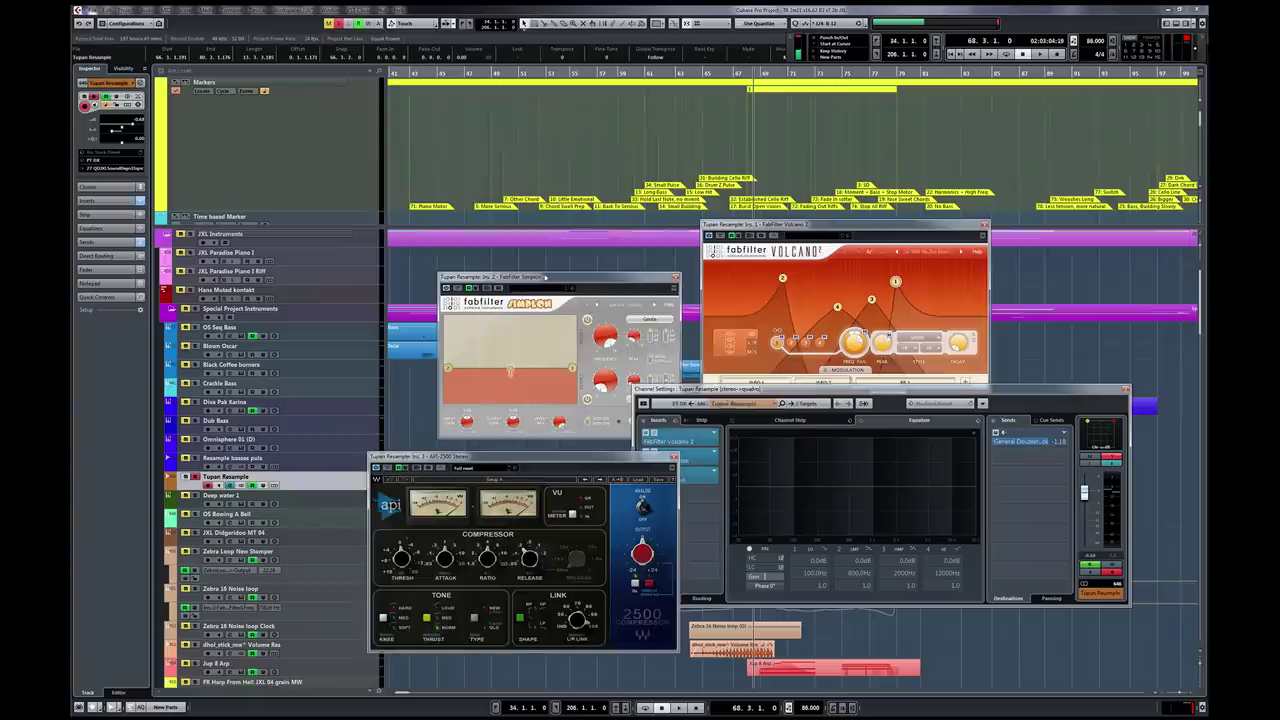
pyautogui.moveTo(544, 278); pyautogui.dragTo(520, 238)
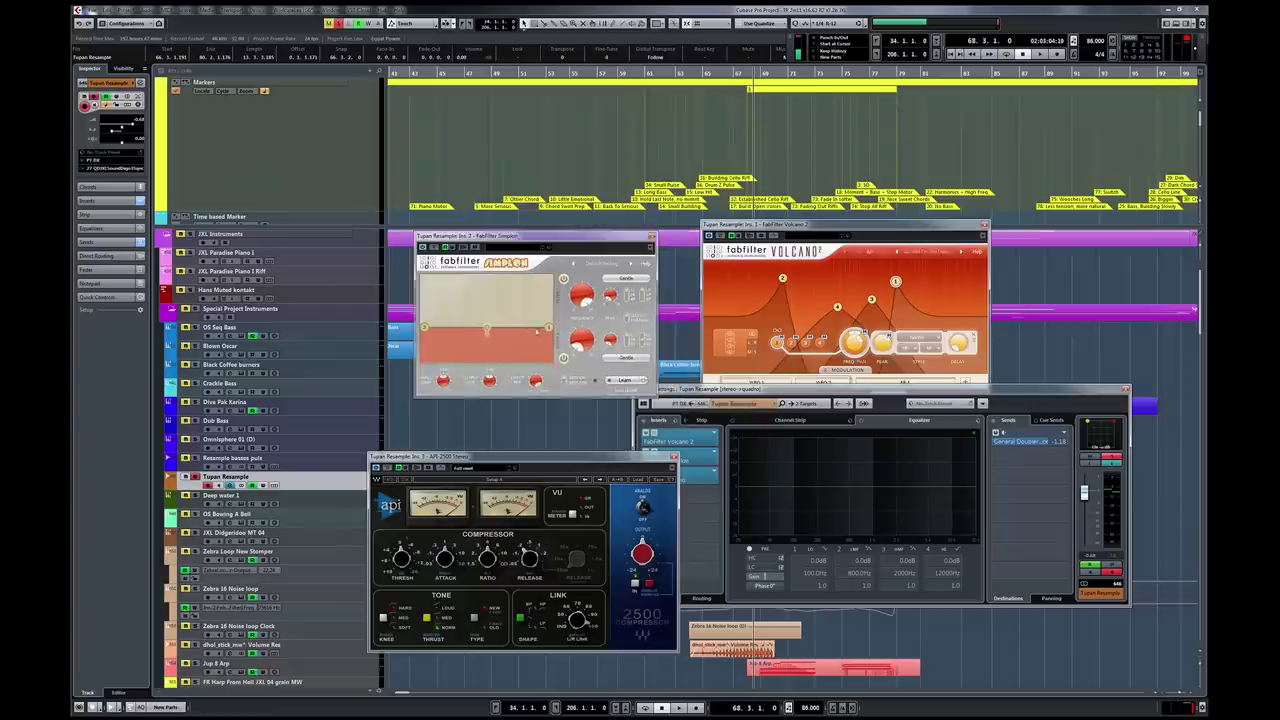
pyautogui.moveTo(548, 327)
pyautogui.mouseDown()
pyautogui.moveTo(476, 316)
pyautogui.moveTo(475, 304)
pyautogui.moveTo(547, 327)
pyautogui.mouseUp()
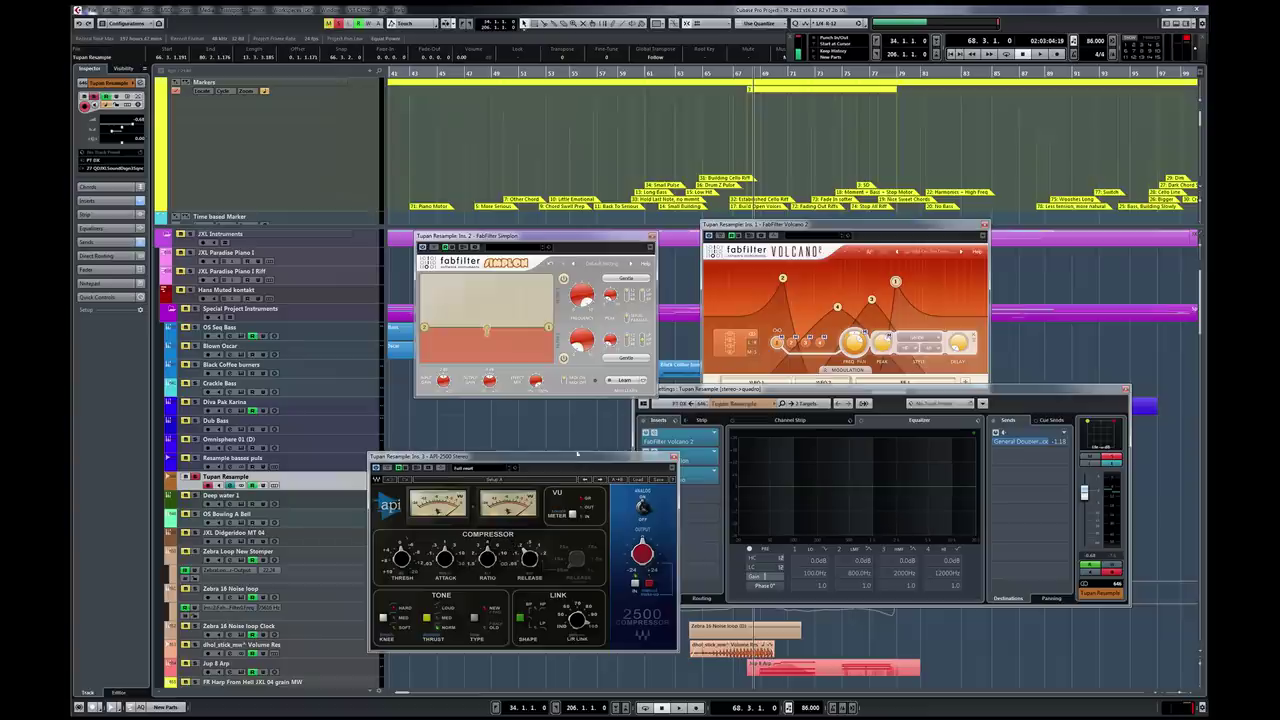
pyautogui.moveTo(577, 453); pyautogui.dragTo(551, 442)
pyautogui.click(806, 224)
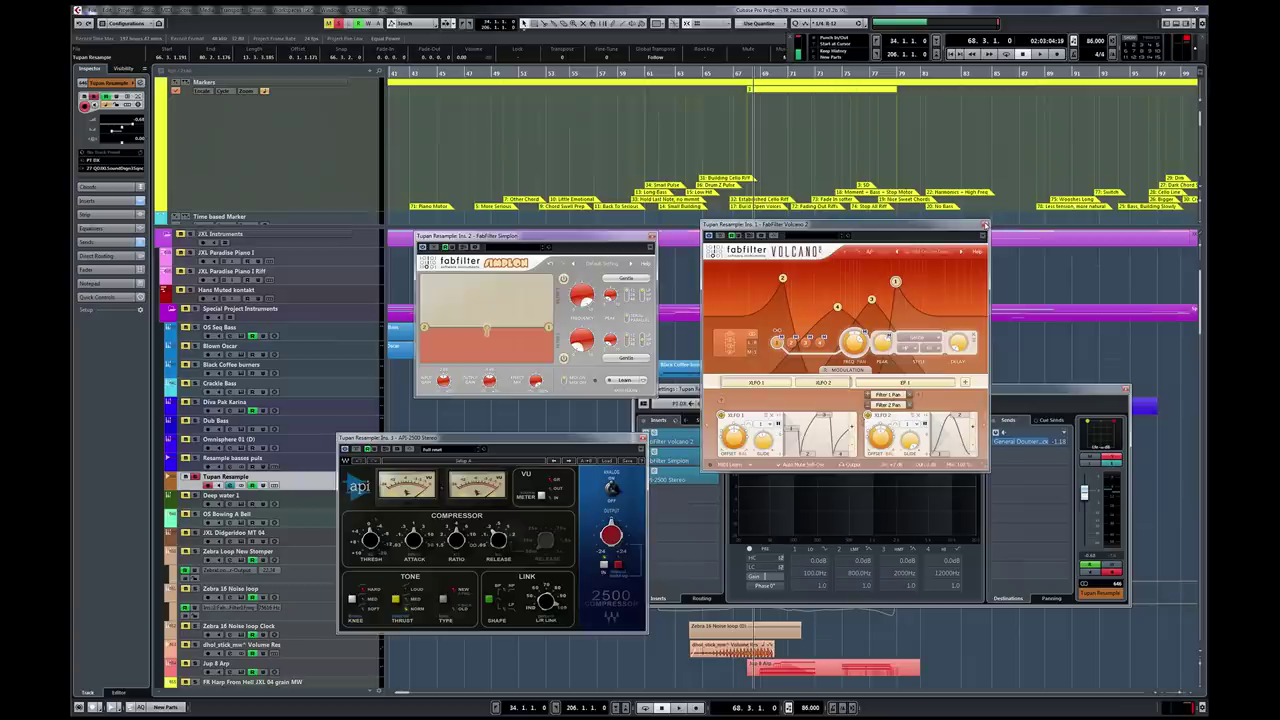
# Step: Close Tupan Resample's three insert windows and its channel settings, and take the track out of solo
pyautogui.click(985, 225)
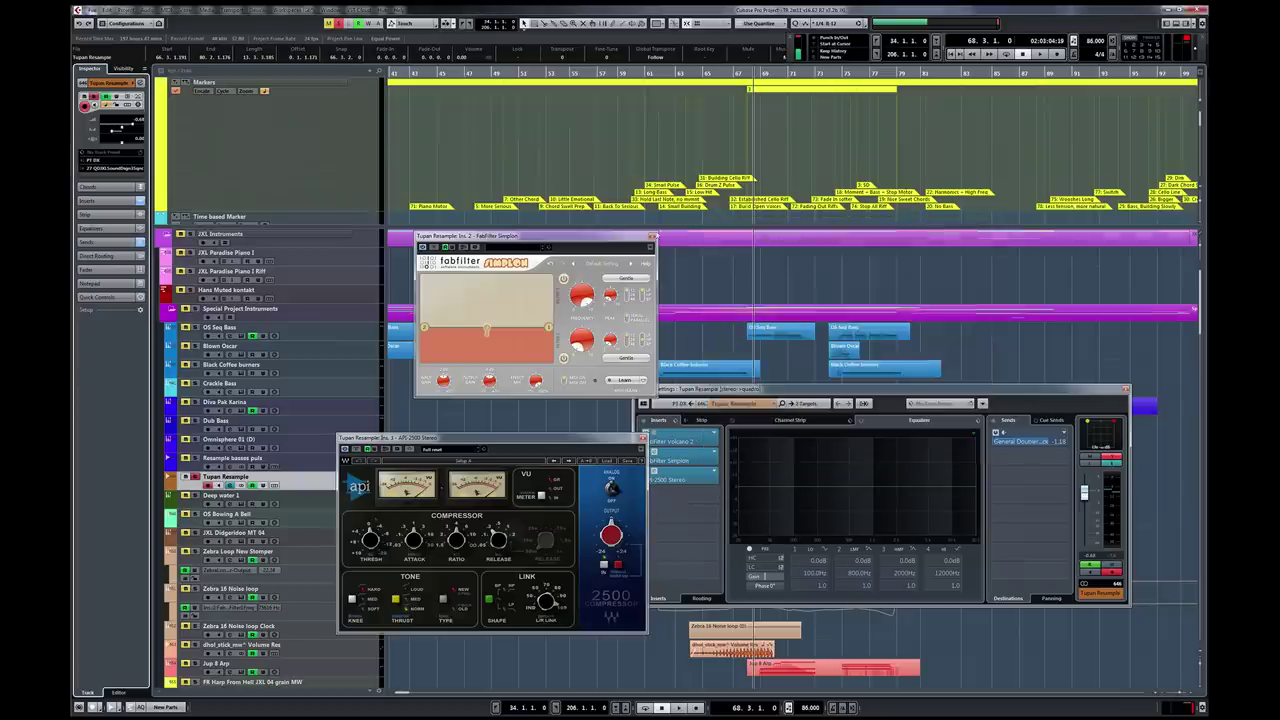
pyautogui.click(651, 238)
pyautogui.click(642, 438)
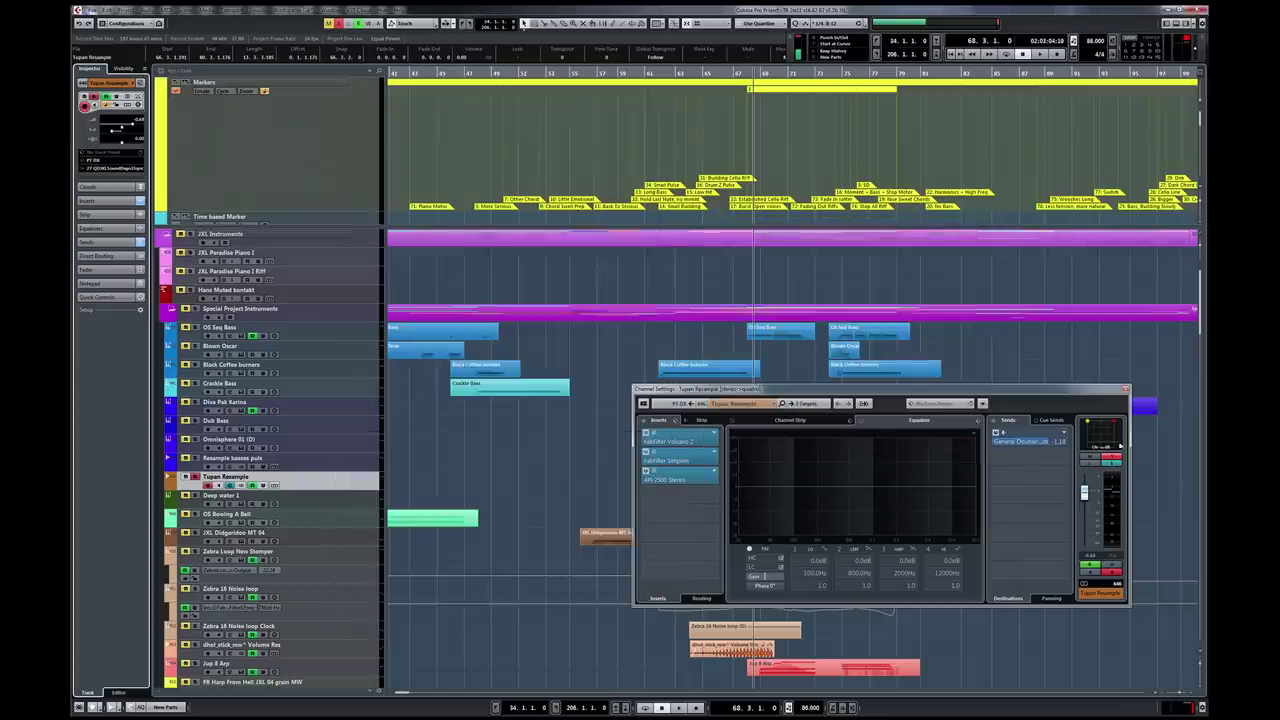
pyautogui.click(1125, 390)
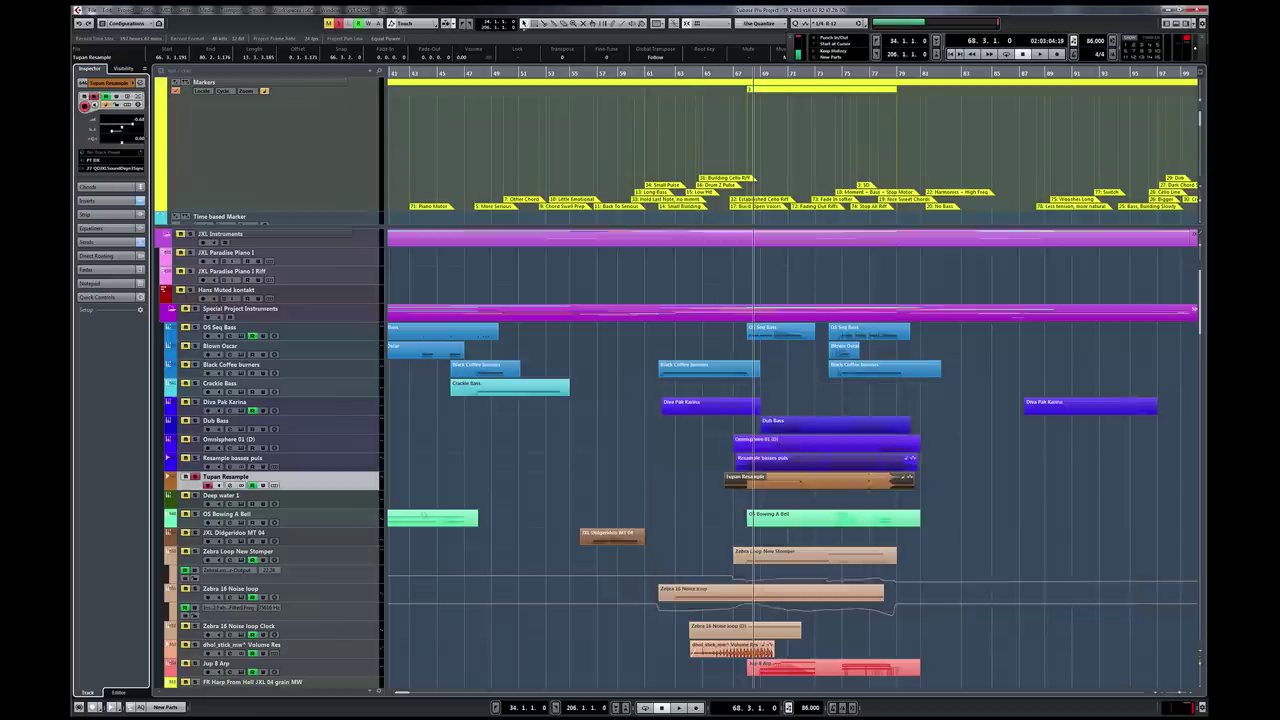
pyautogui.click(195, 478)
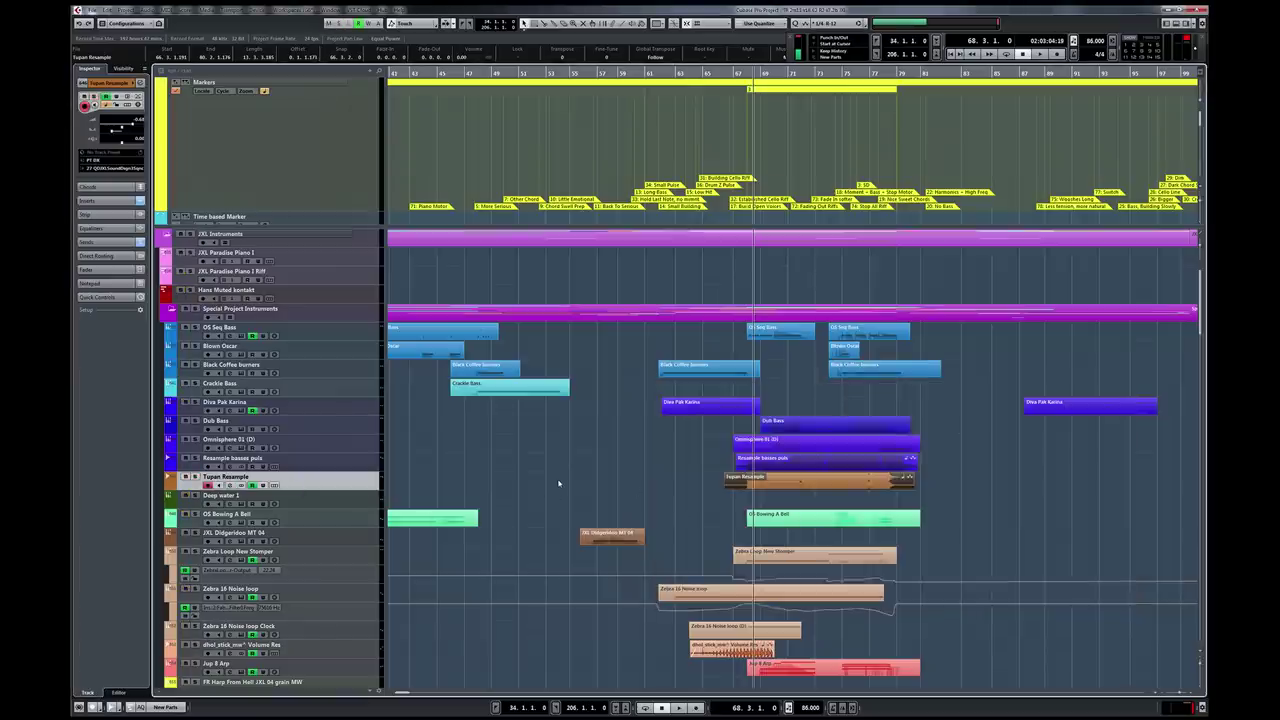
# Step: Find the Deep water 1 part in the arrangement, solo its track and play it from about bar 183
pyautogui.press('g')
pyautogui.press('g')
pyautogui.press('g')
pyautogui.press('g')
pyautogui.press('g')
pyautogui.press('g')
pyautogui.press('g')
pyautogui.press('g')
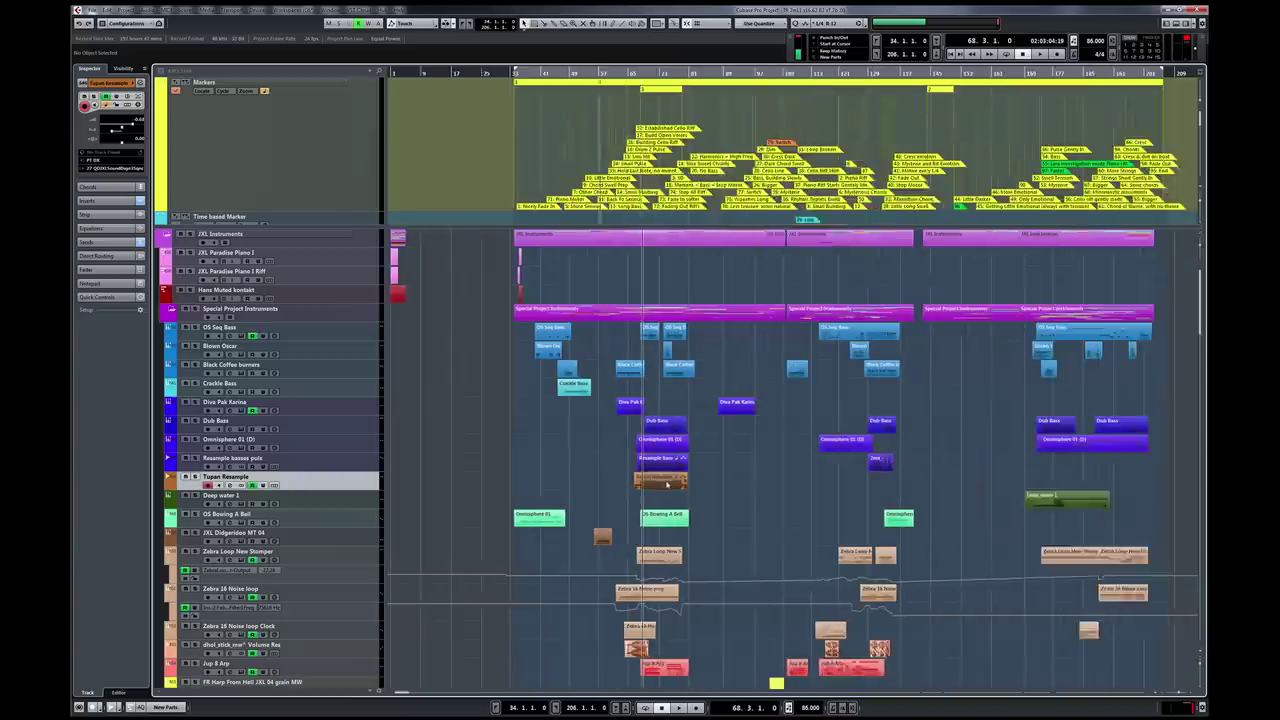
pyautogui.click(788, 492)
pyautogui.click(950, 499)
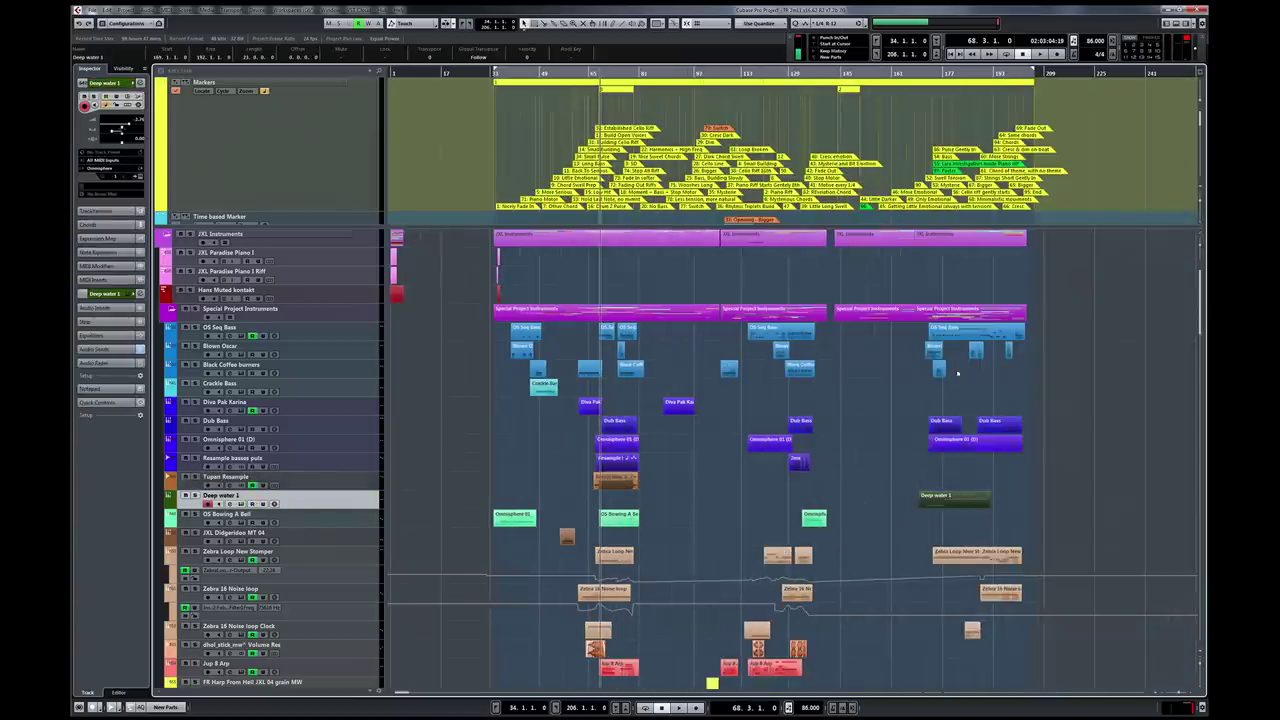
pyautogui.press('s')
pyautogui.click(962, 75)
pyautogui.press('space')
pyautogui.press('h')
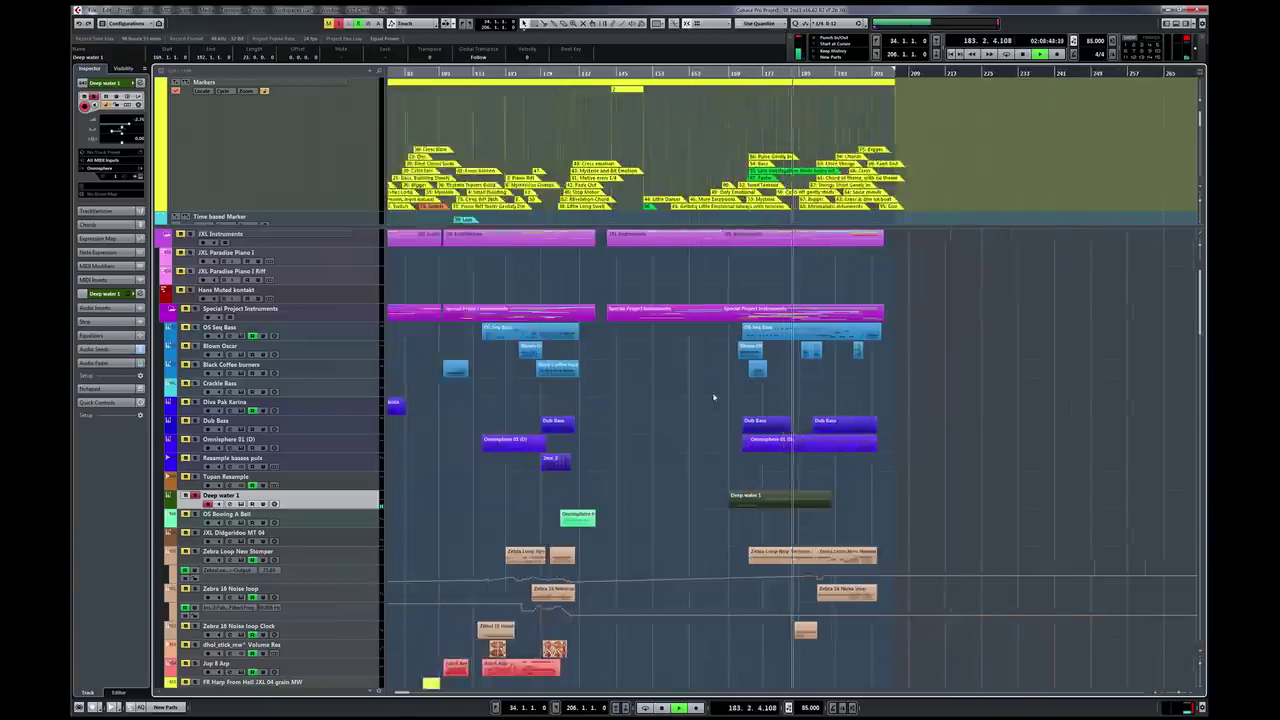
pyautogui.press('h')
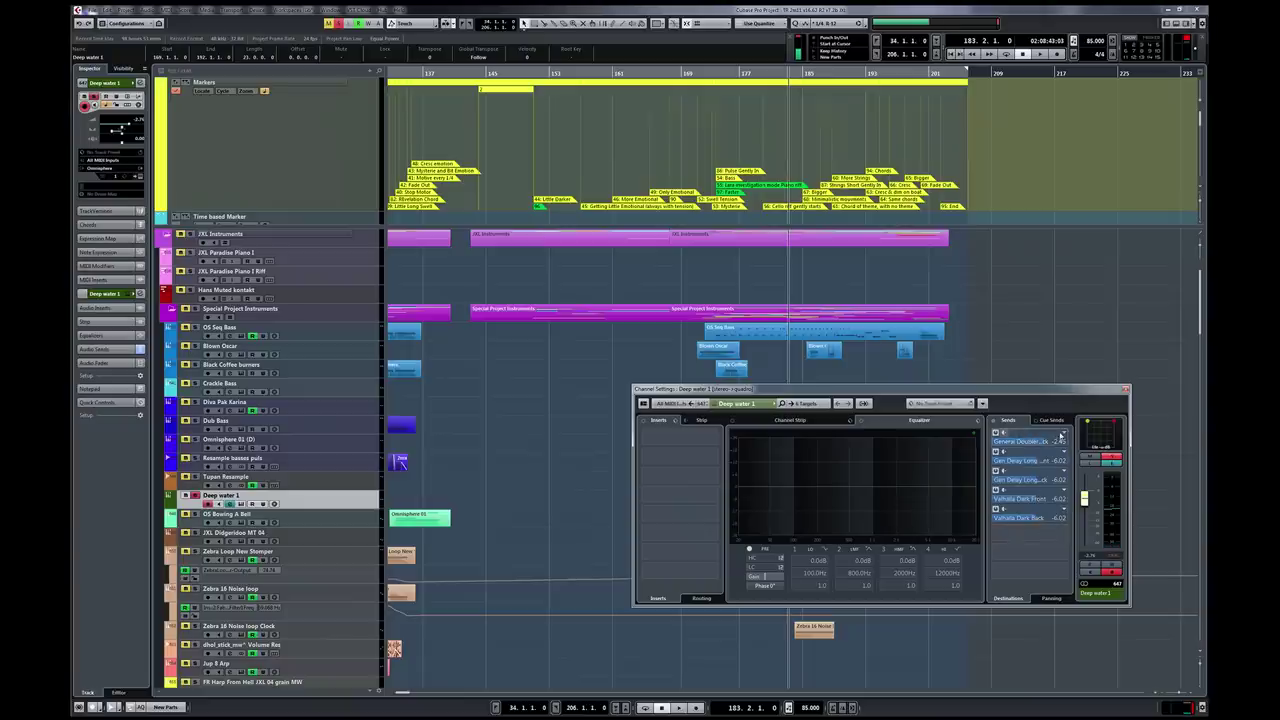
# Step: Check the available destinations of Deep water 1's doubler, Gen Delay Long and Valhalla Dark sends, leaving the routing as it is
pyautogui.click(1065, 433)
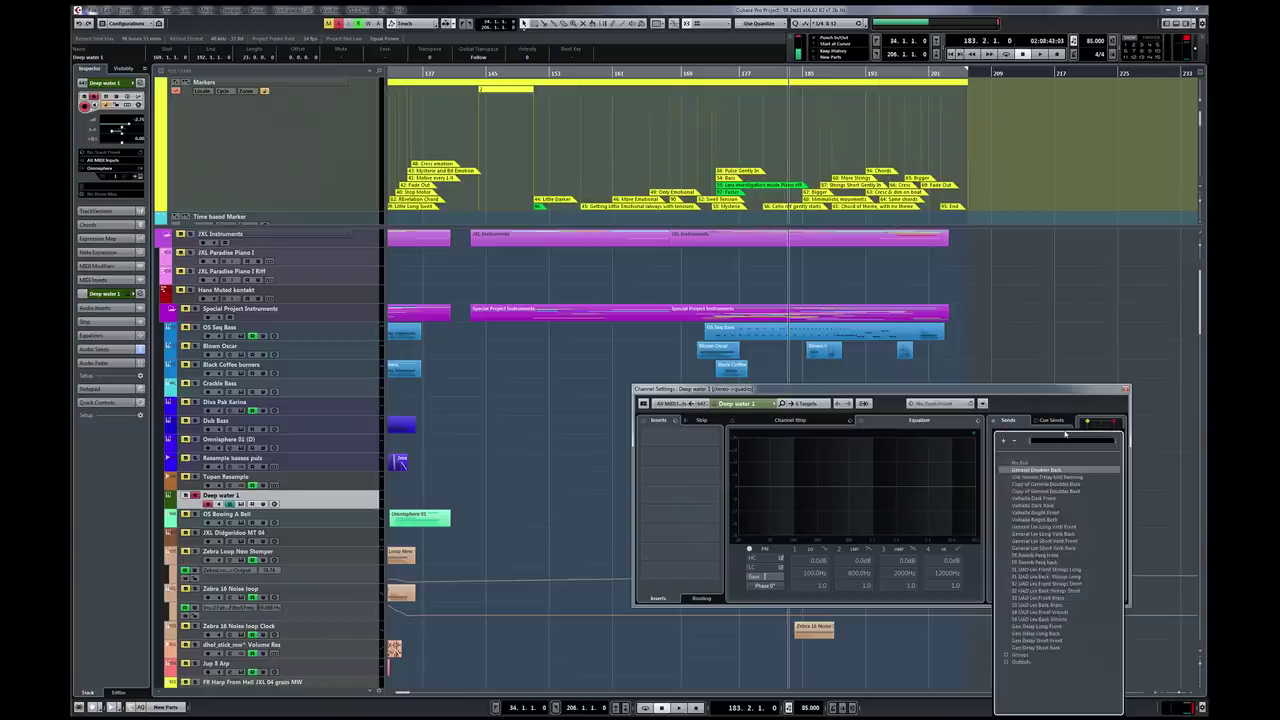
pyautogui.click(1023, 393)
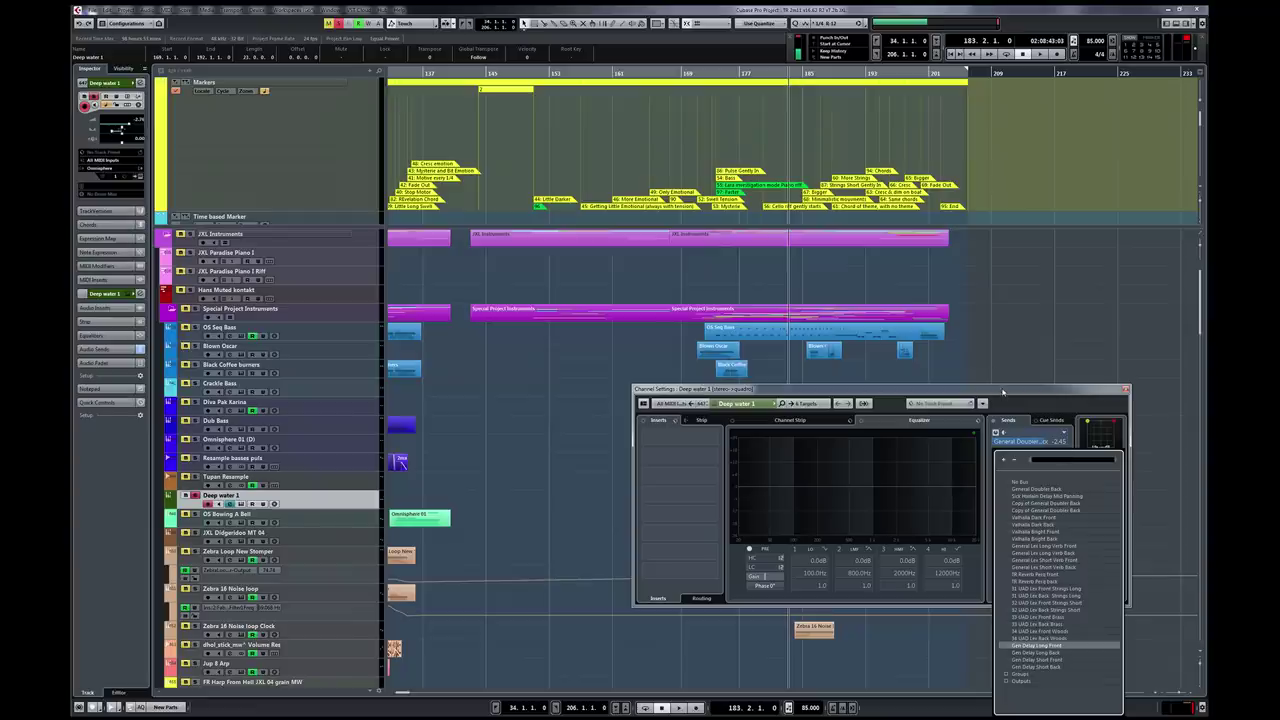
pyautogui.click(1003, 392)
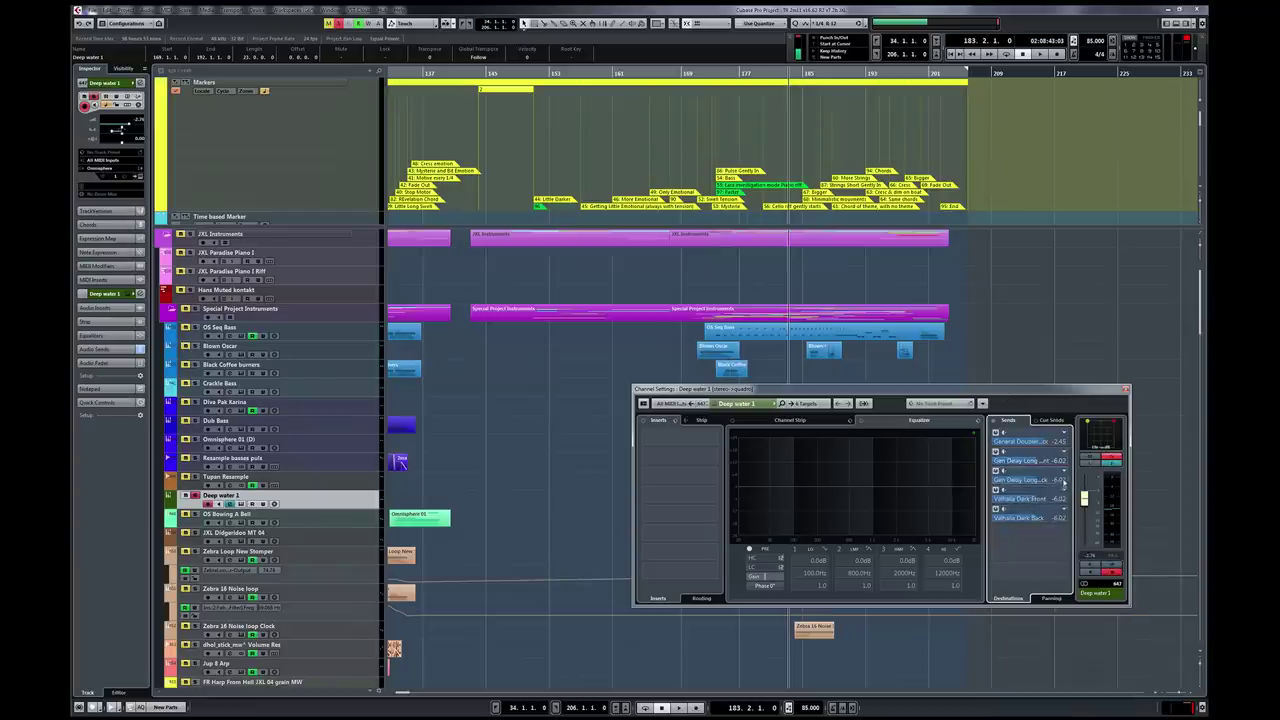
pyautogui.click(1063, 472)
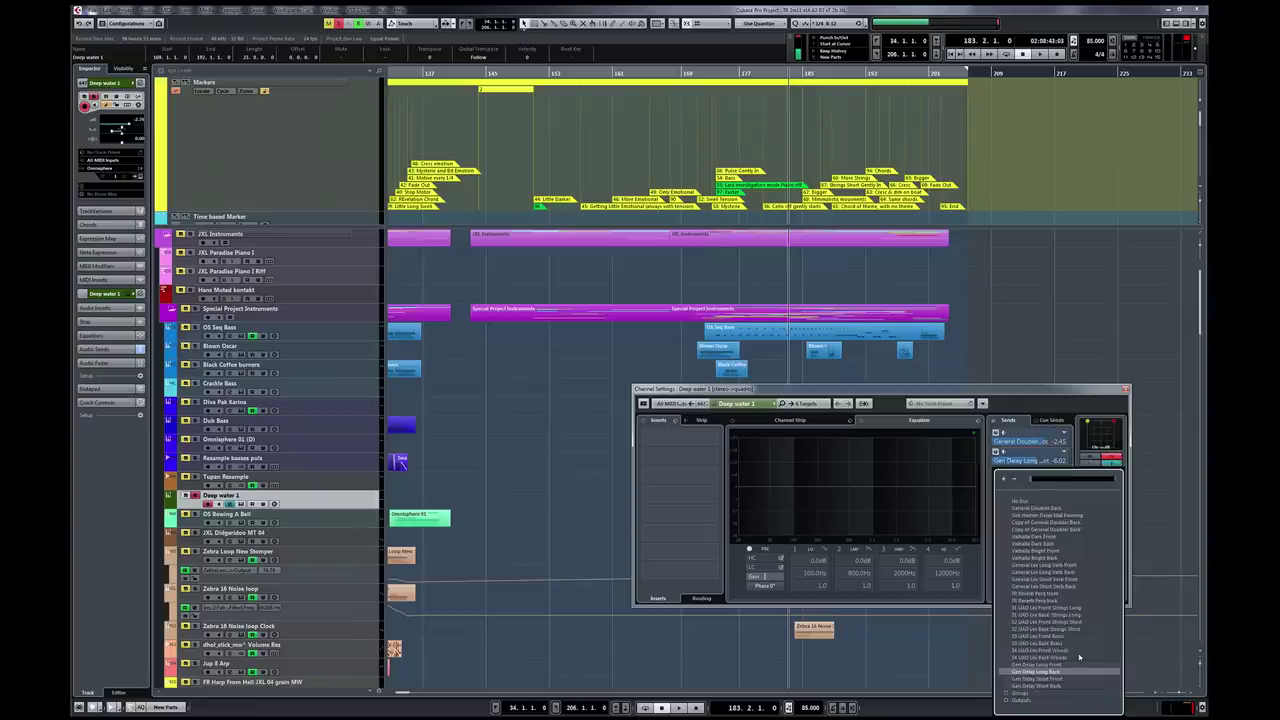
pyautogui.click(1002, 392)
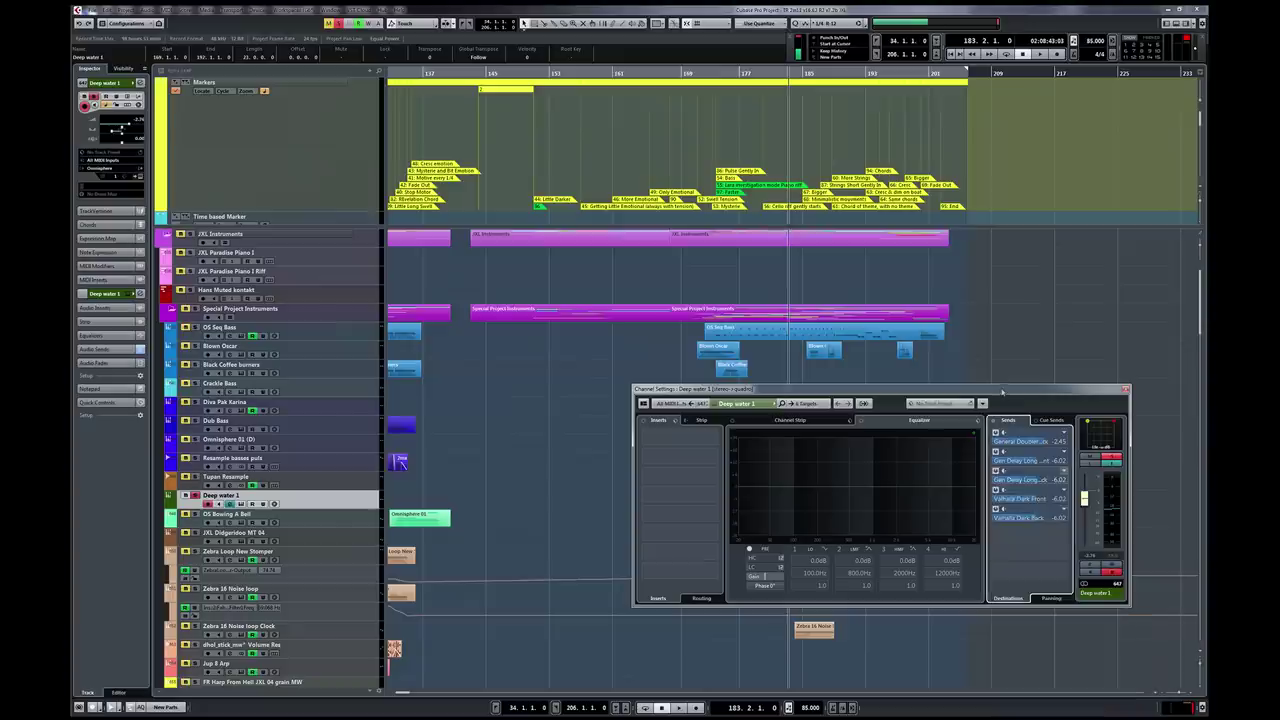
pyautogui.click(1065, 491)
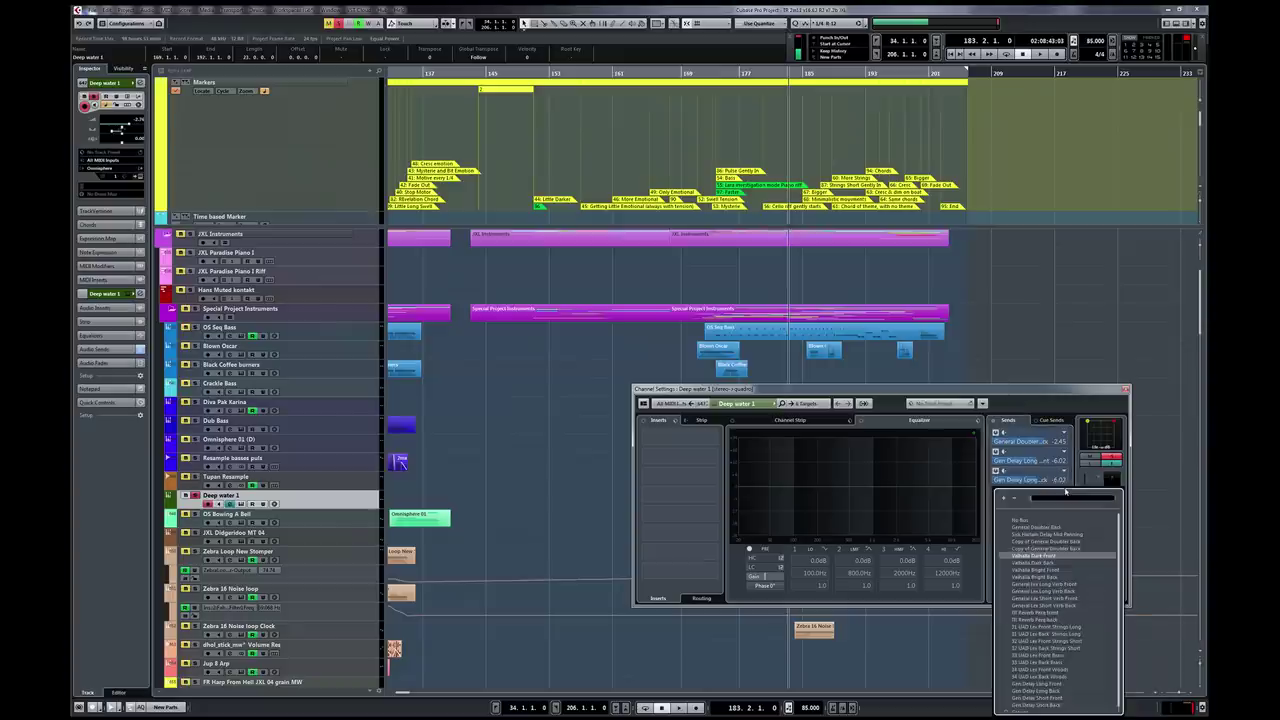
pyautogui.click(1035, 555)
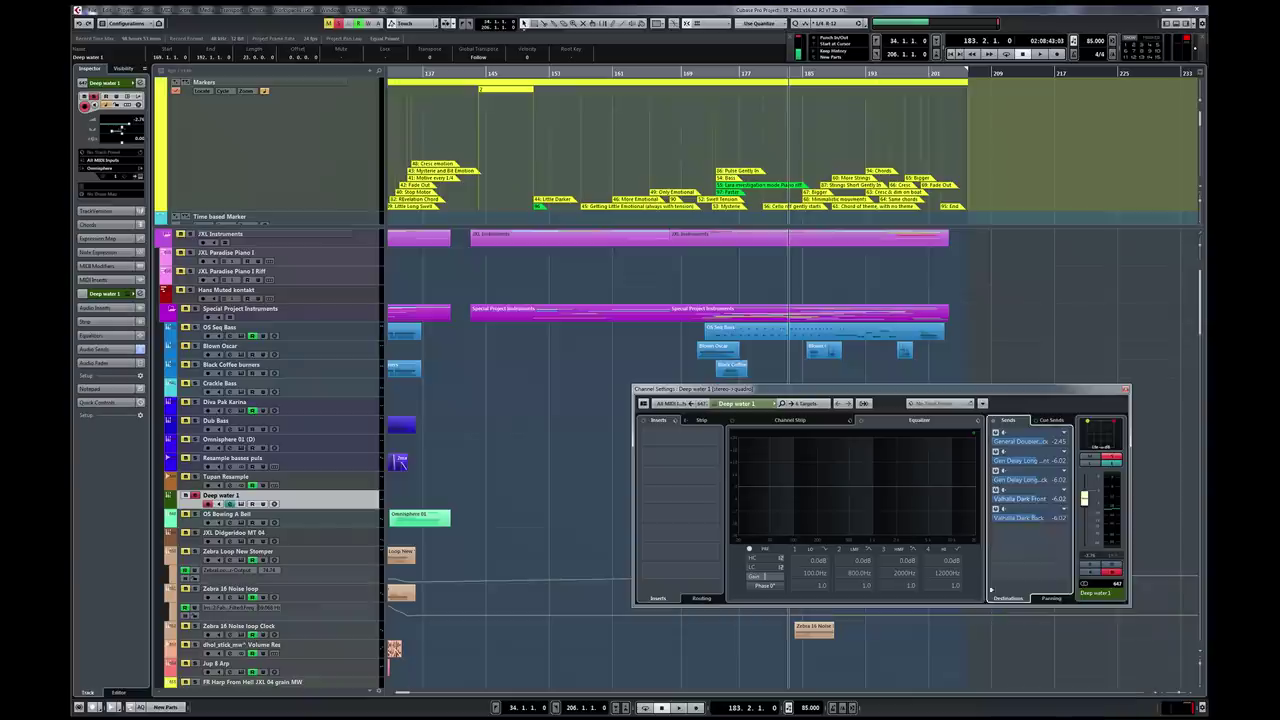
pyautogui.click(1064, 509)
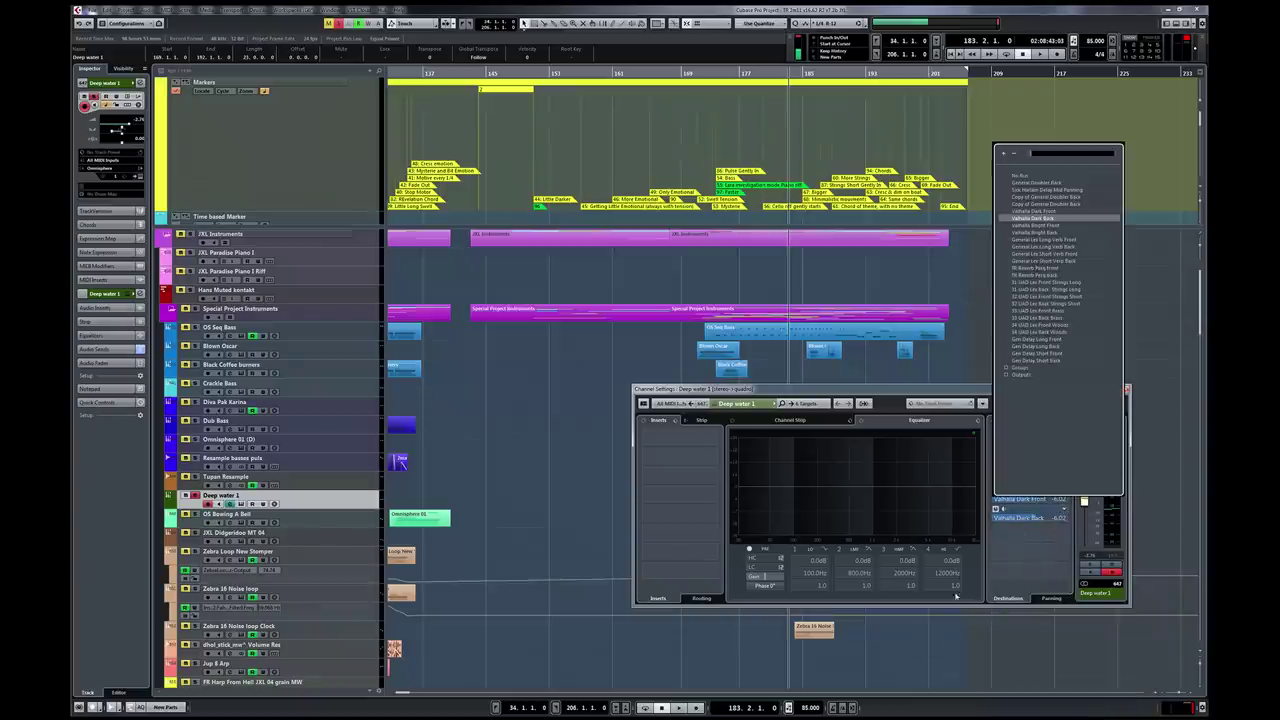
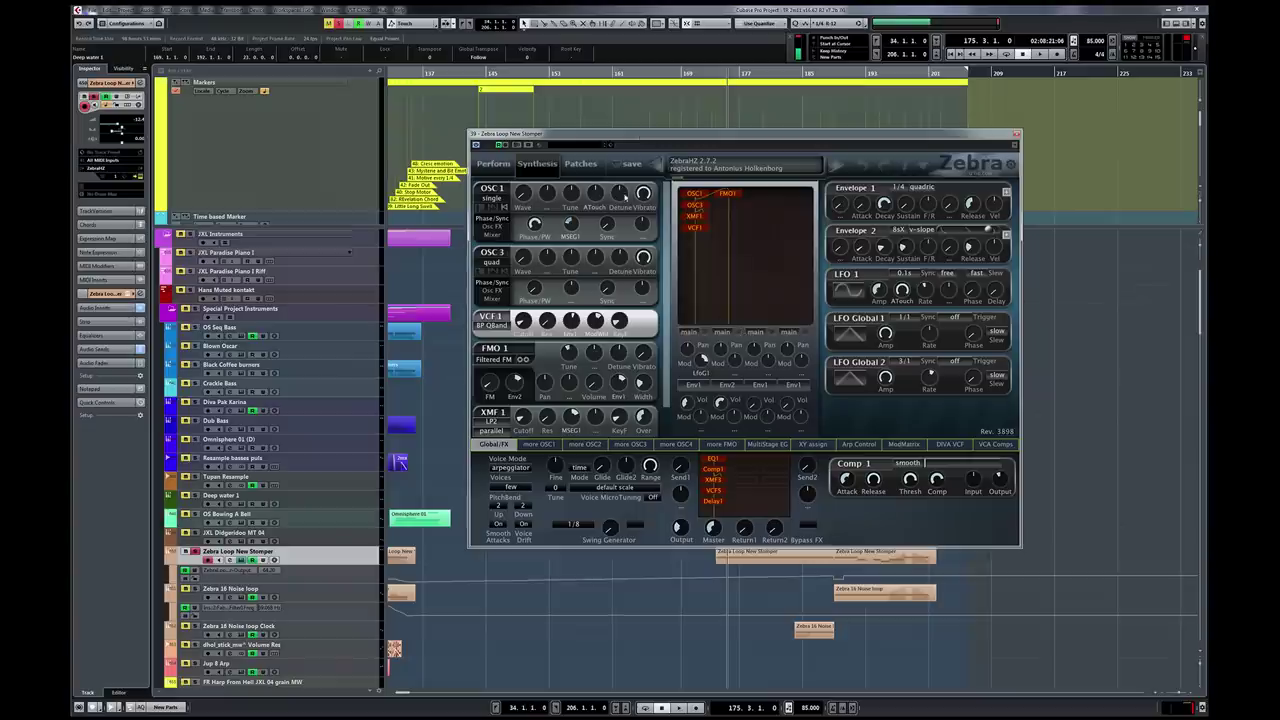
# Step: Examine the XY assignment options of OSC 1's Vibrato and the Perform page in Zebra Loop New Stomper's synth, and close its window
pyautogui.rightClick(644, 193)
pyautogui.moveTo(670, 208)
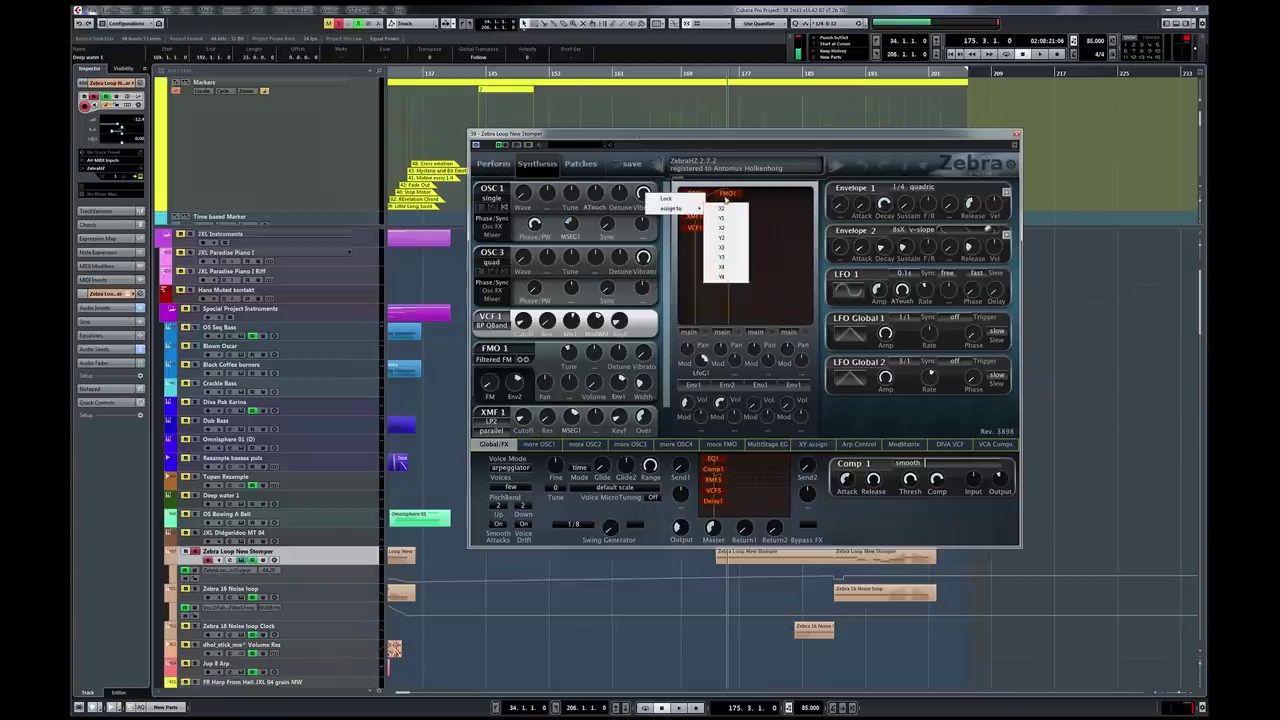
pyautogui.click(845, 523)
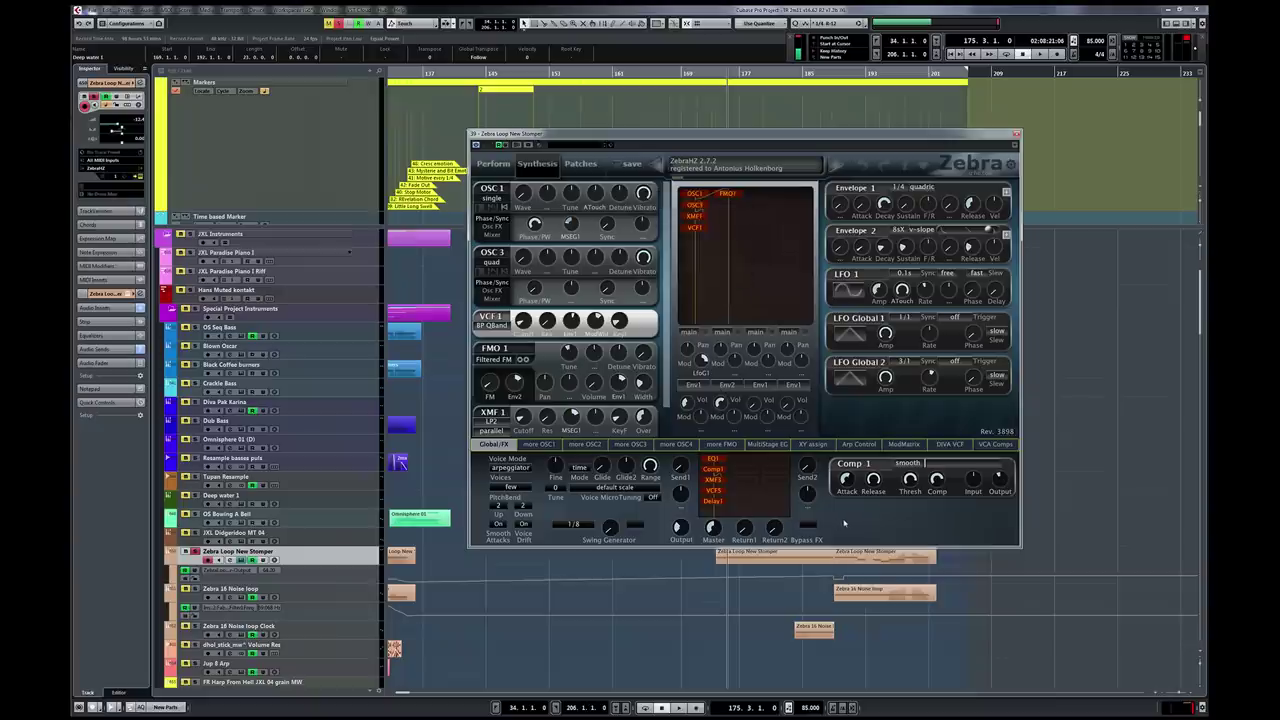
pyautogui.click(493, 166)
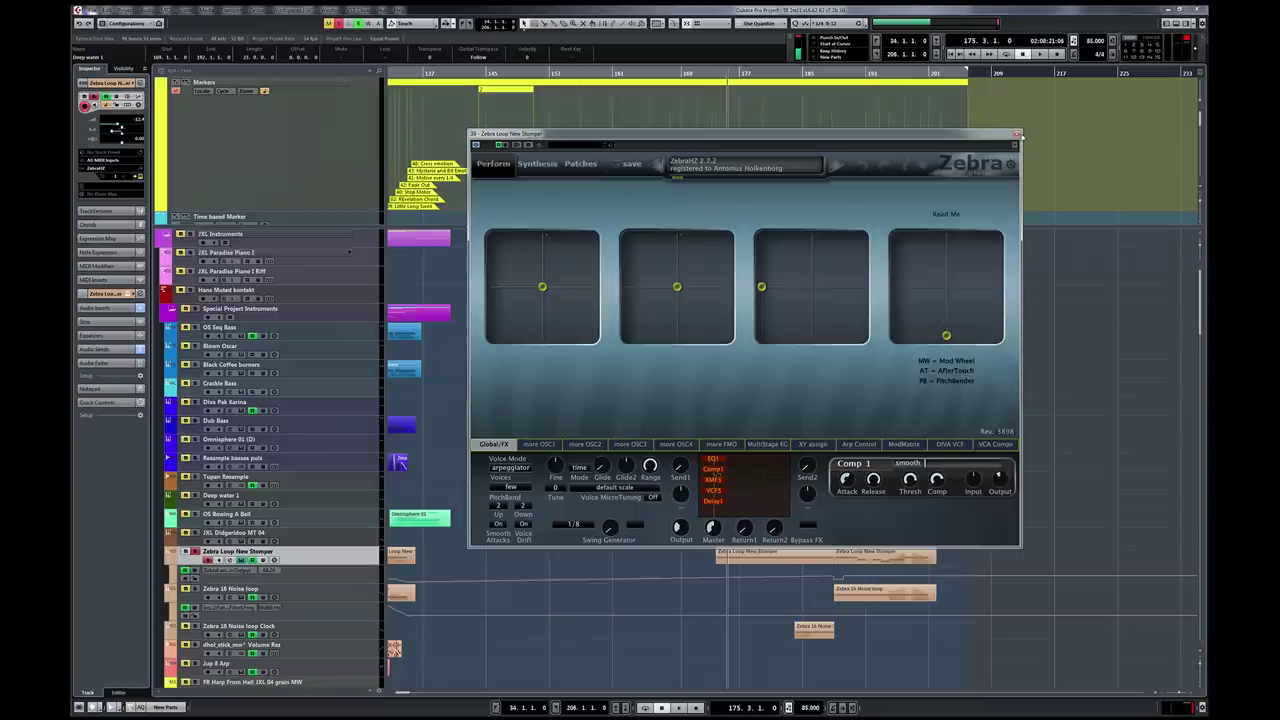
pyautogui.click(1016, 133)
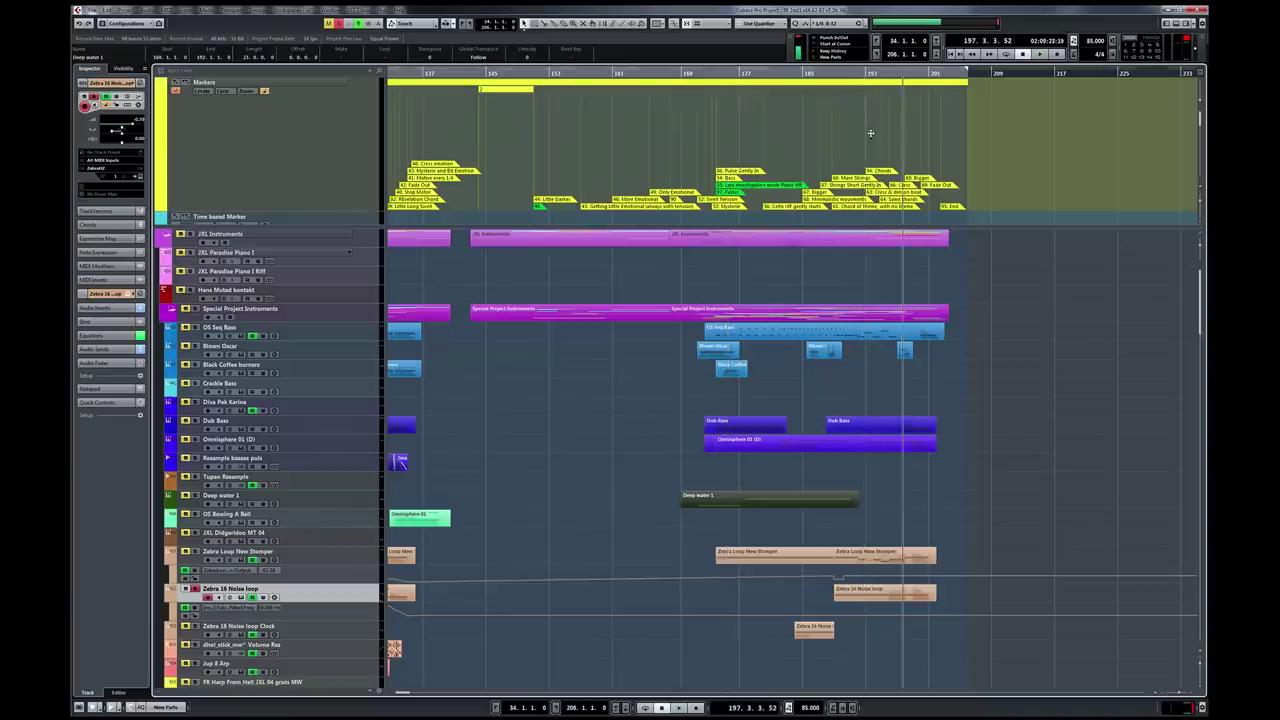
# Step: Play Zebra 16 Noise loop from about bar 197 and set its Filter 1 Freq automation to about 8307 Hz at bar 188
pyautogui.press('space')
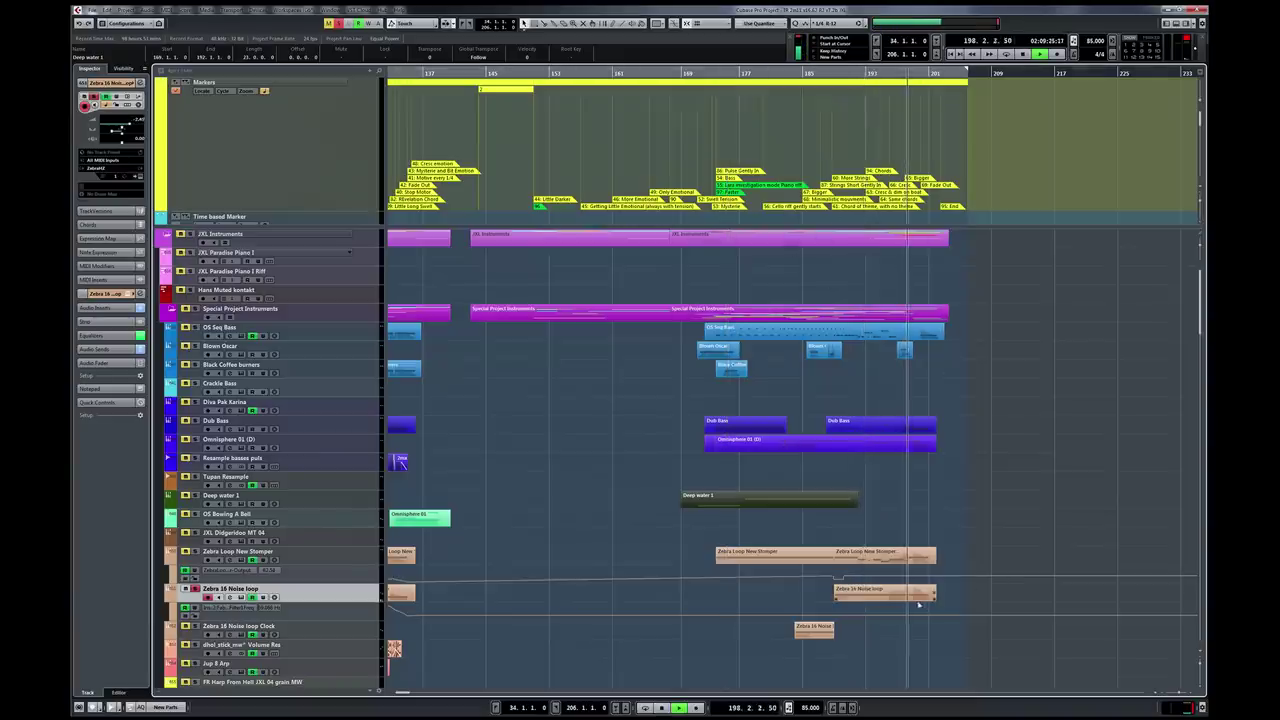
pyautogui.press('space')
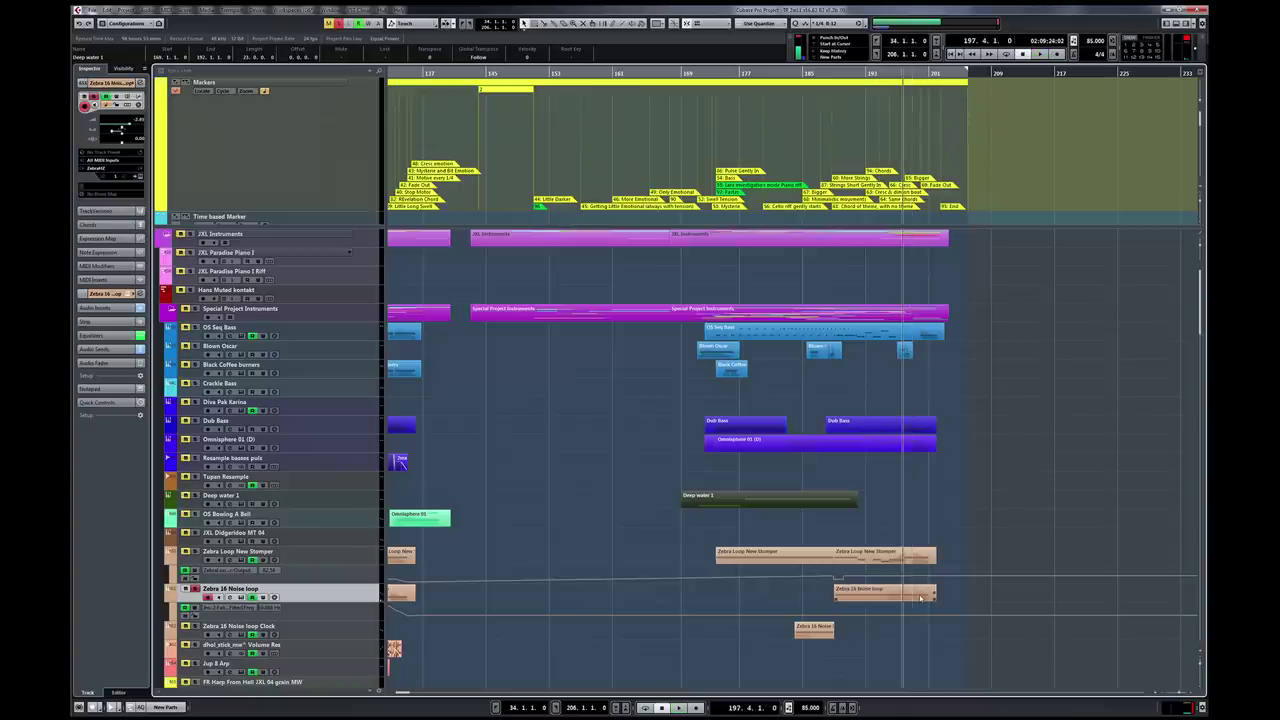
pyautogui.click(920, 596)
pyautogui.click(826, 618)
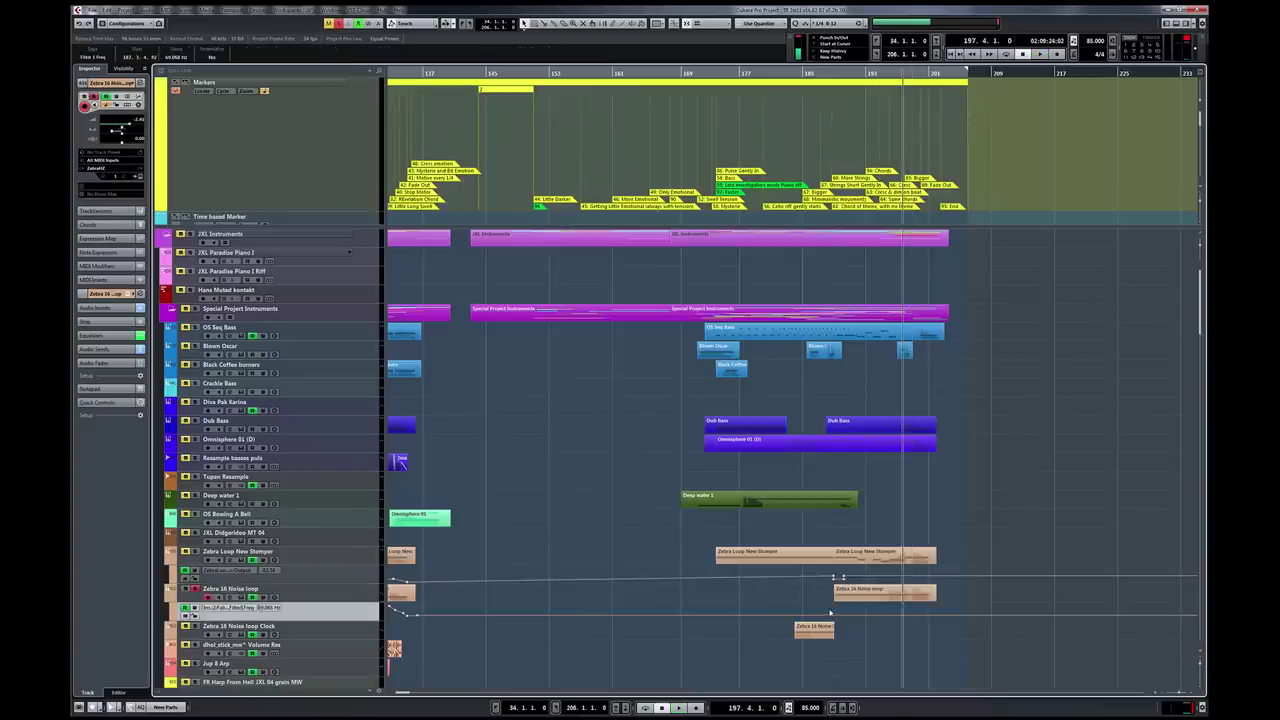
pyautogui.press('space')
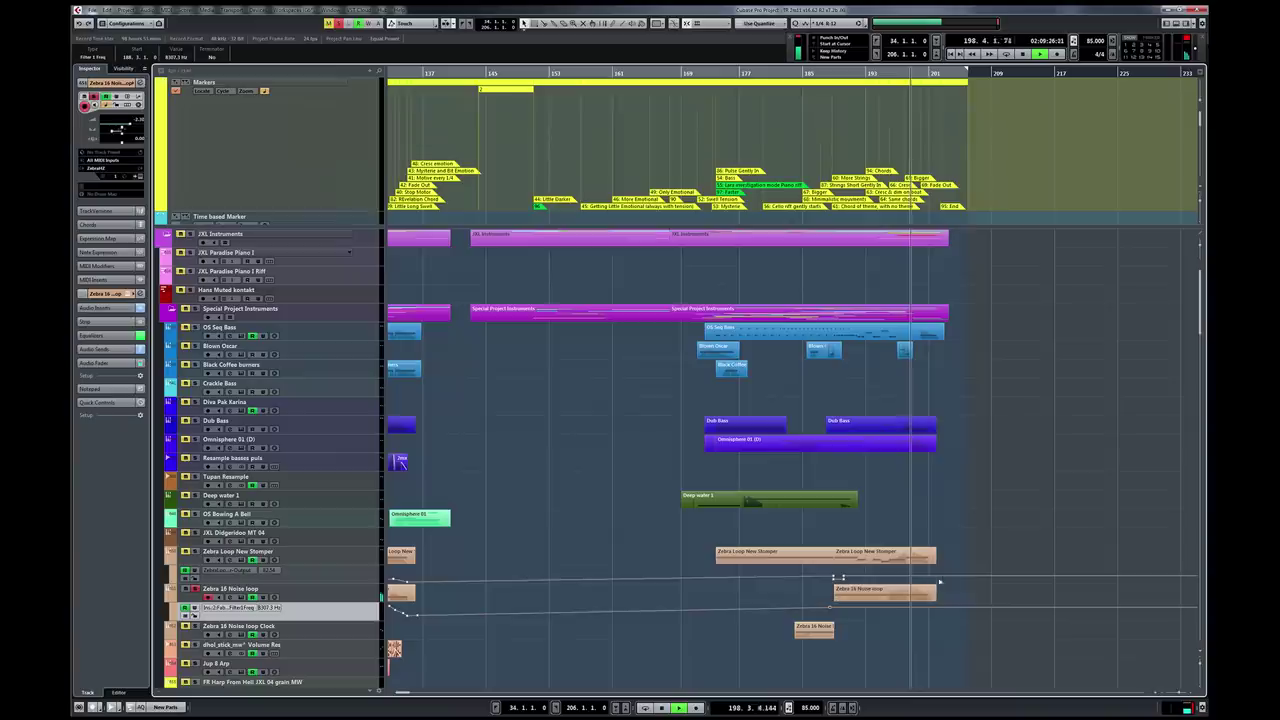
pyautogui.press('space')
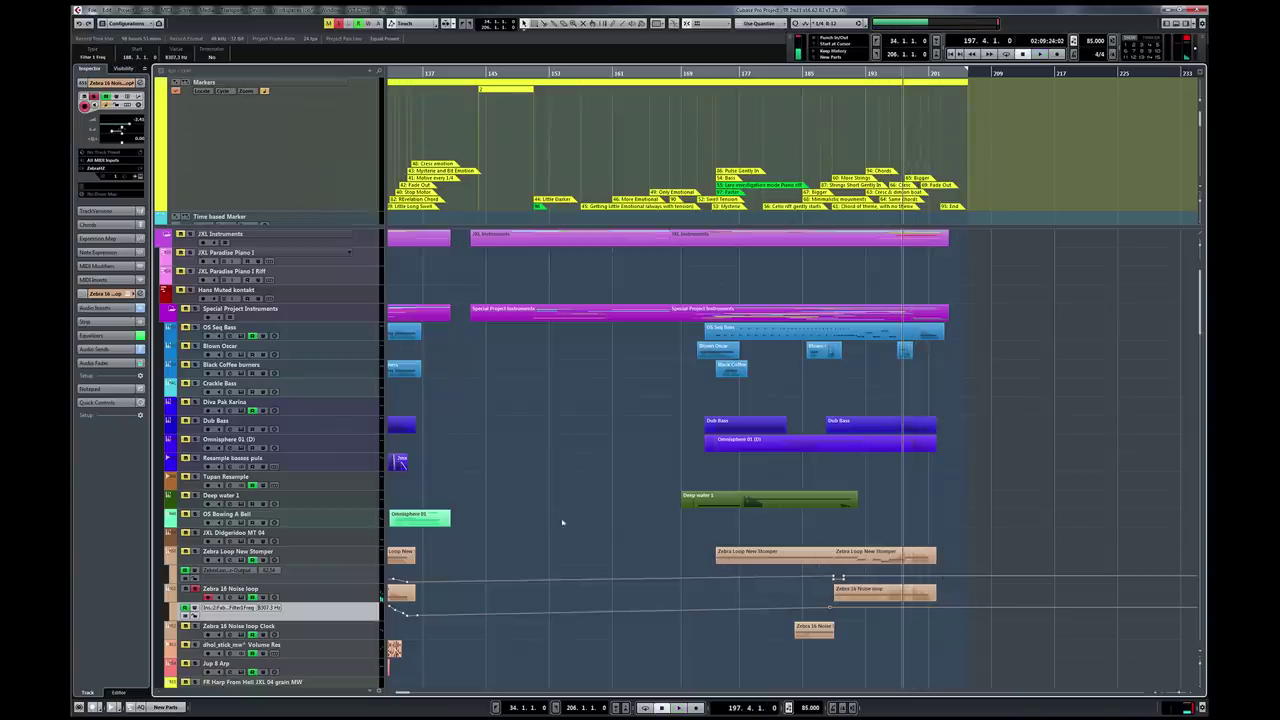
# Step: Find the dhol_stick Volume Res parts, solo the track and play it from about bar 117
pyautogui.scroll(-3, 621, 522)
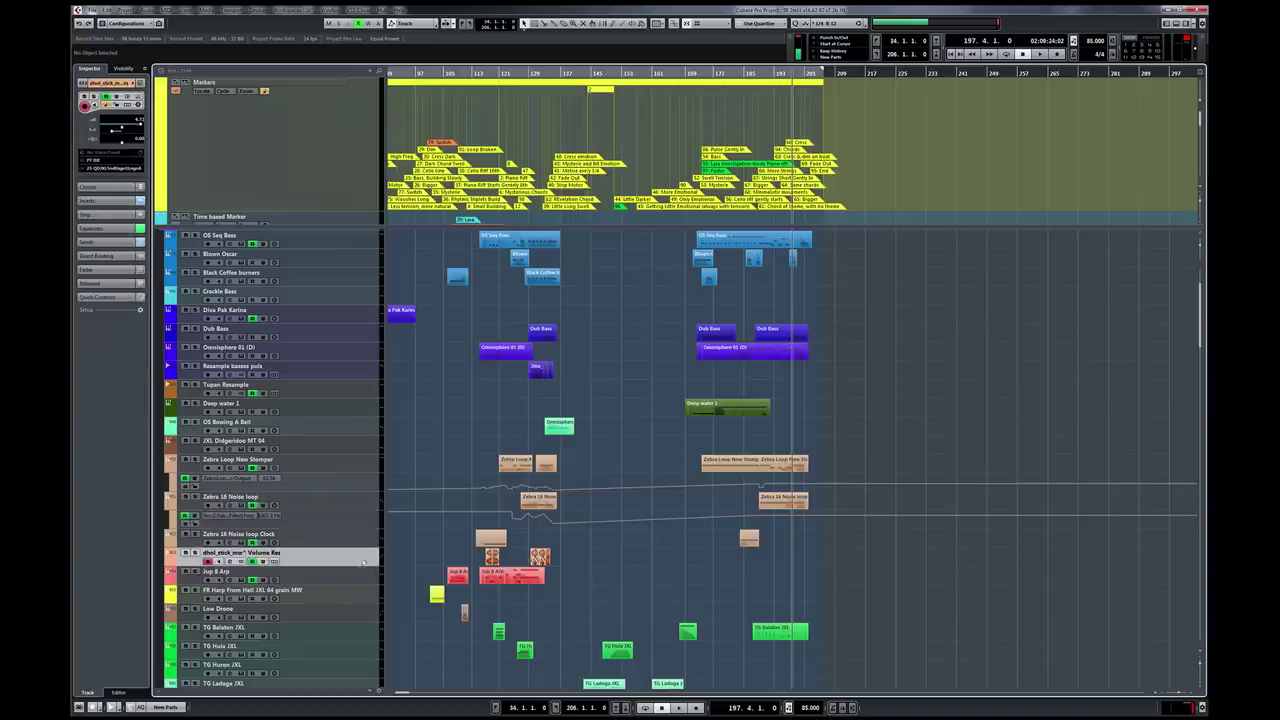
pyautogui.scroll(3, 360, 571)
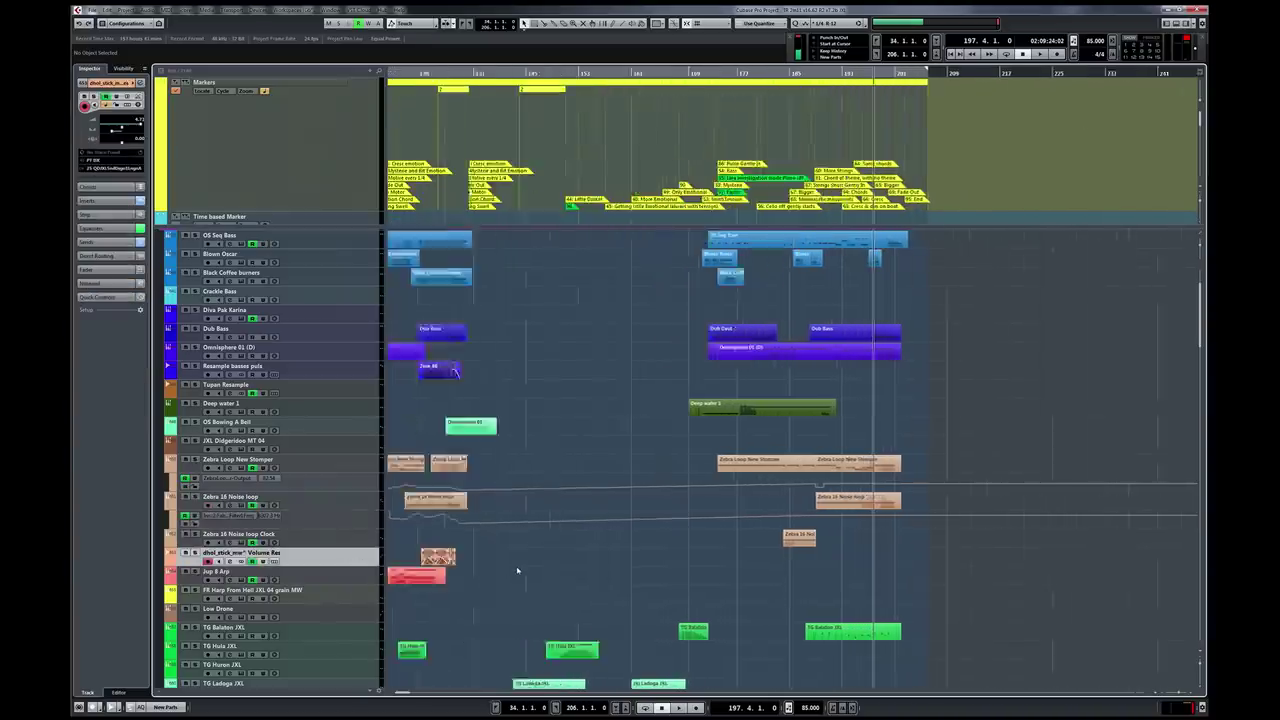
pyautogui.hscroll(-5, 517, 571)
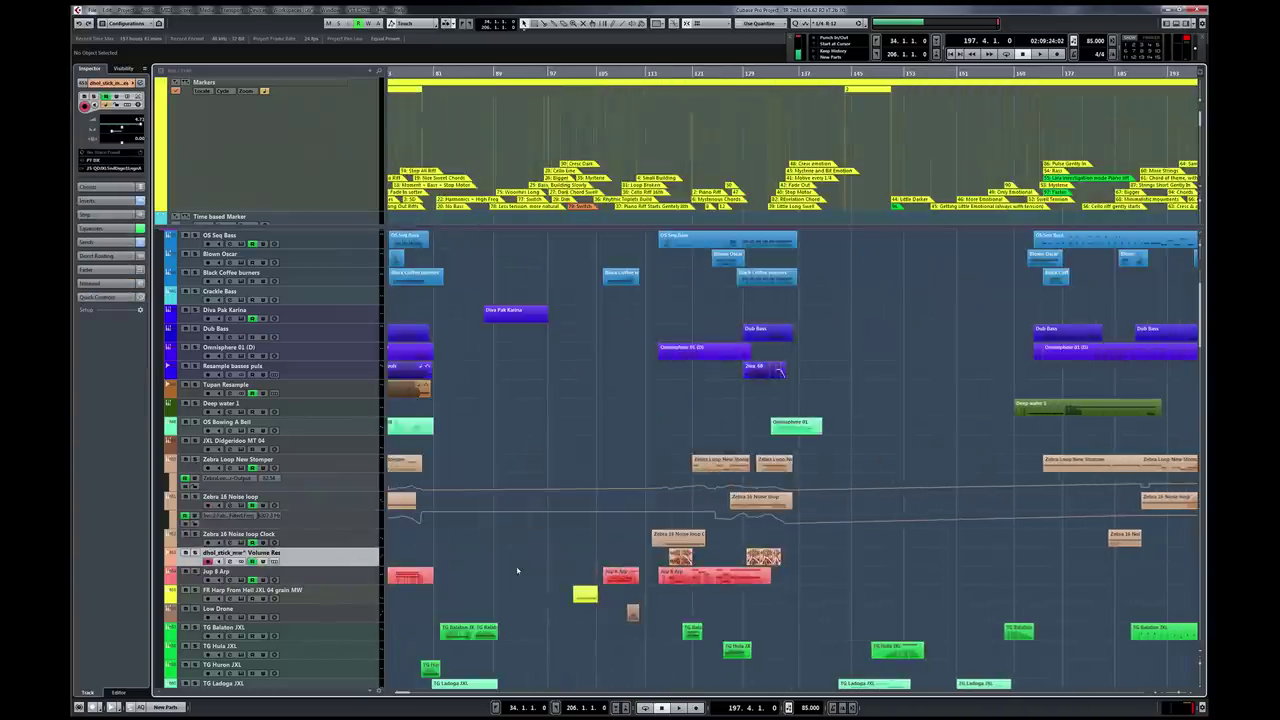
pyautogui.click(196, 553)
pyautogui.click(673, 76)
pyautogui.press('space')
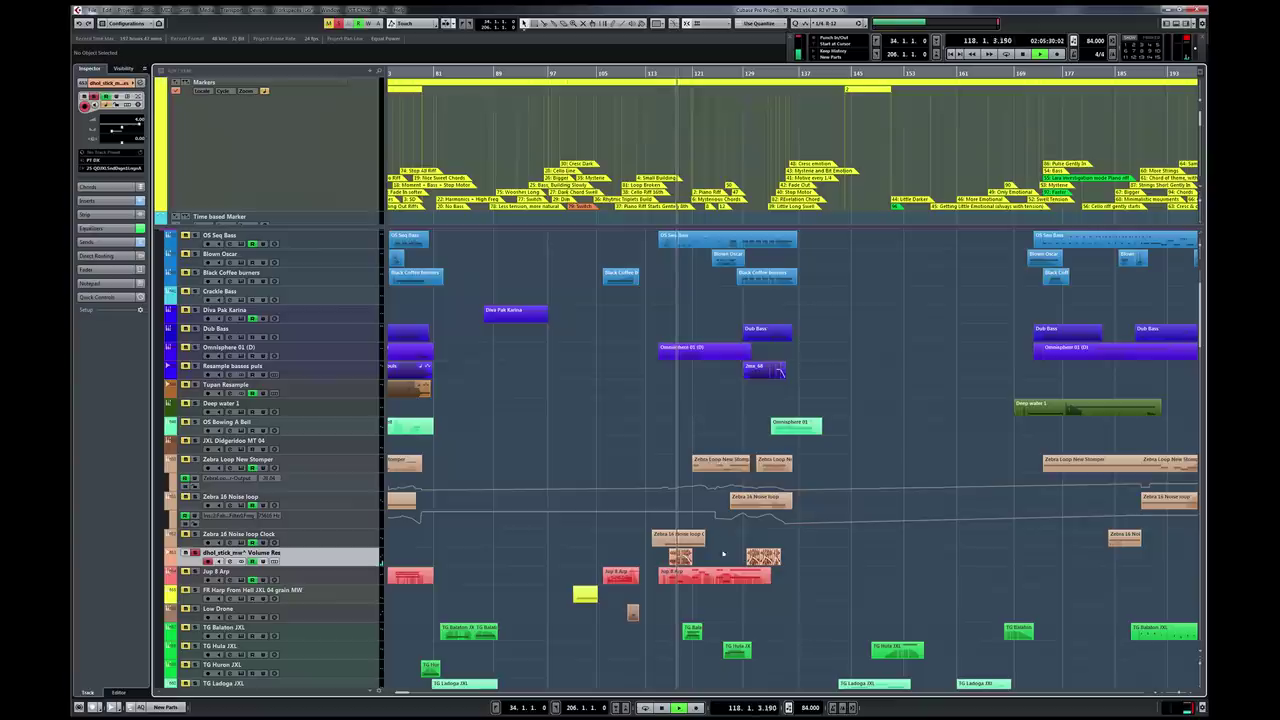
pyautogui.press('h')
pyautogui.press('h')
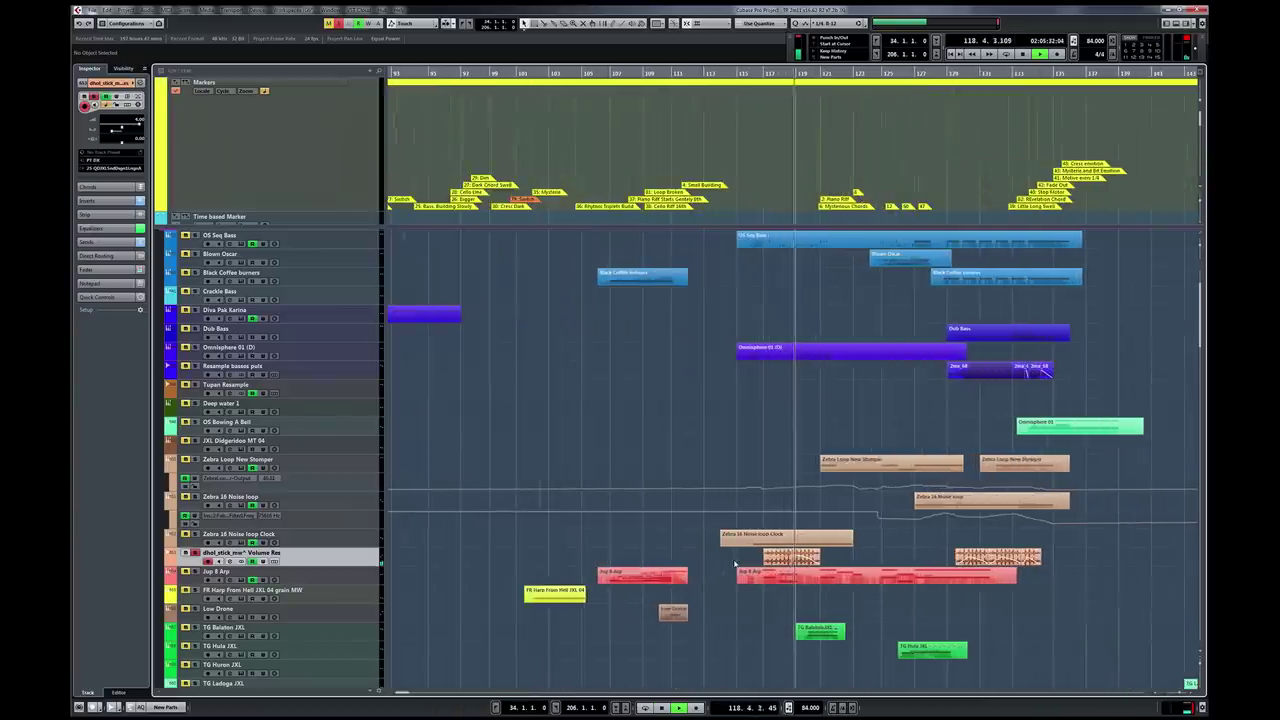
pyautogui.press('g')
pyautogui.press('g')
pyautogui.press('space')
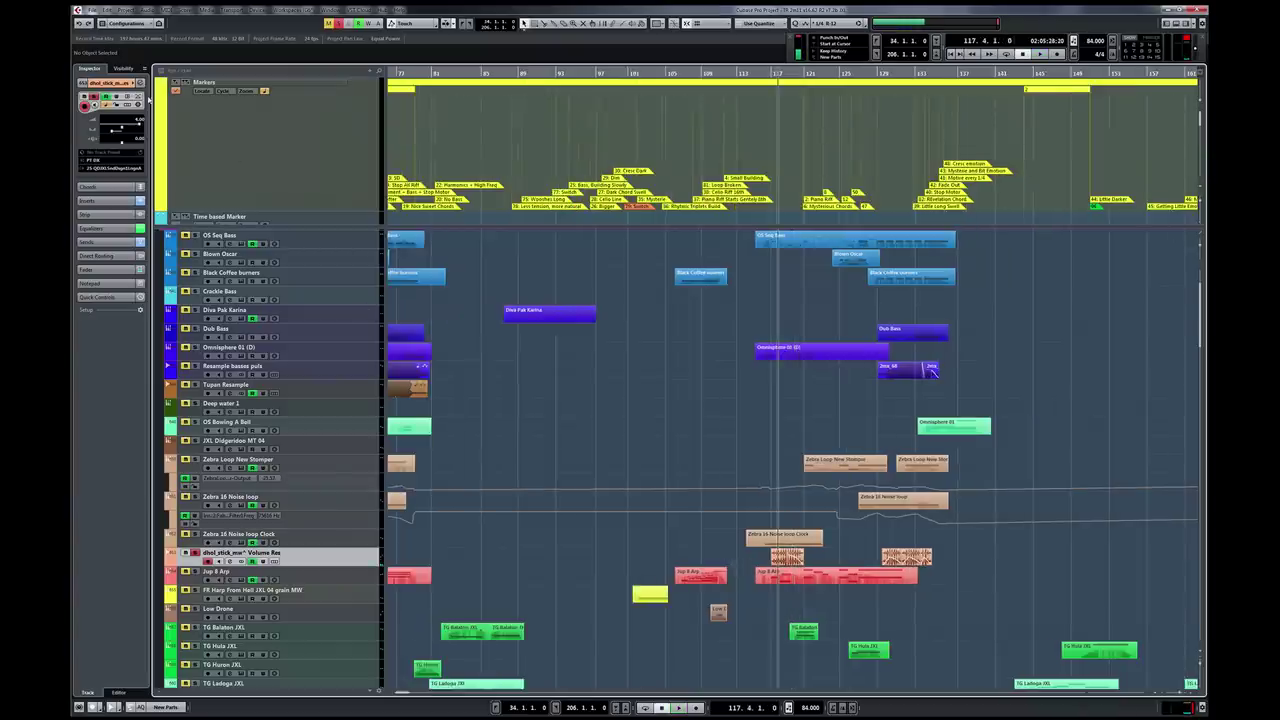
# Step: Open the dhol_stick Volume Res channel settings, examine its AutoPan insert and close the AutoPan window
pyautogui.click(141, 85)
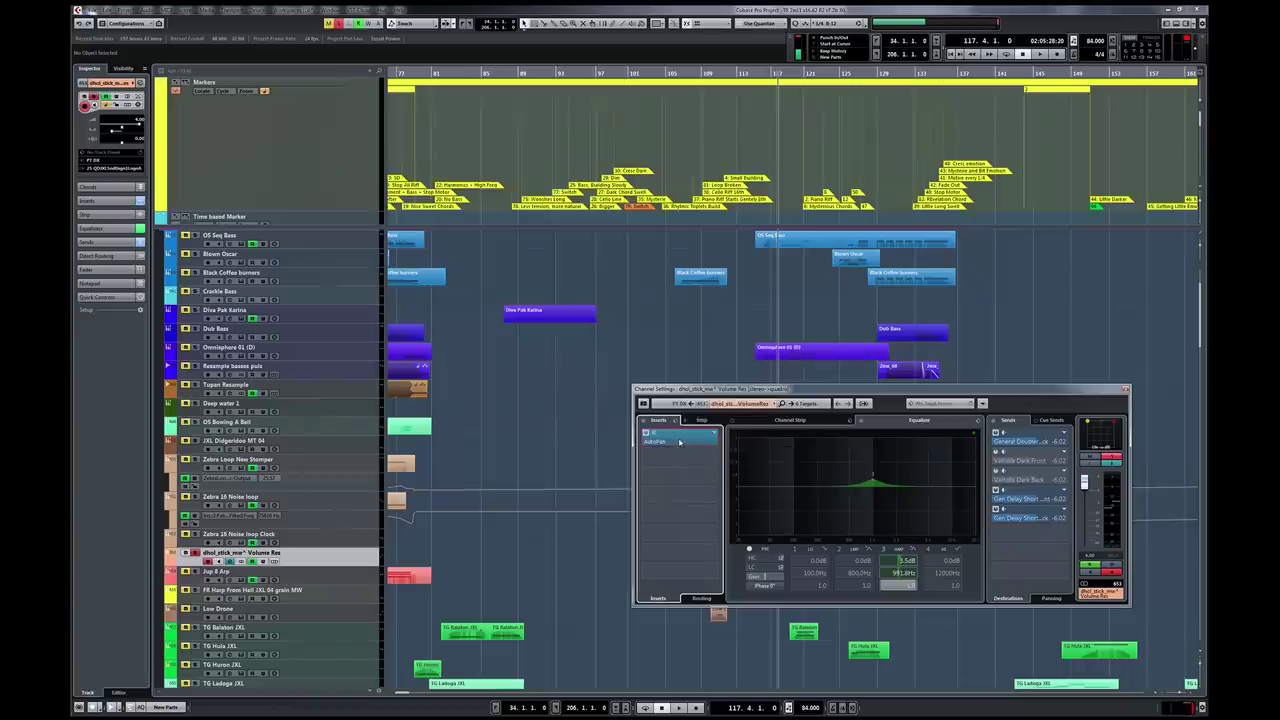
pyautogui.click(678, 441)
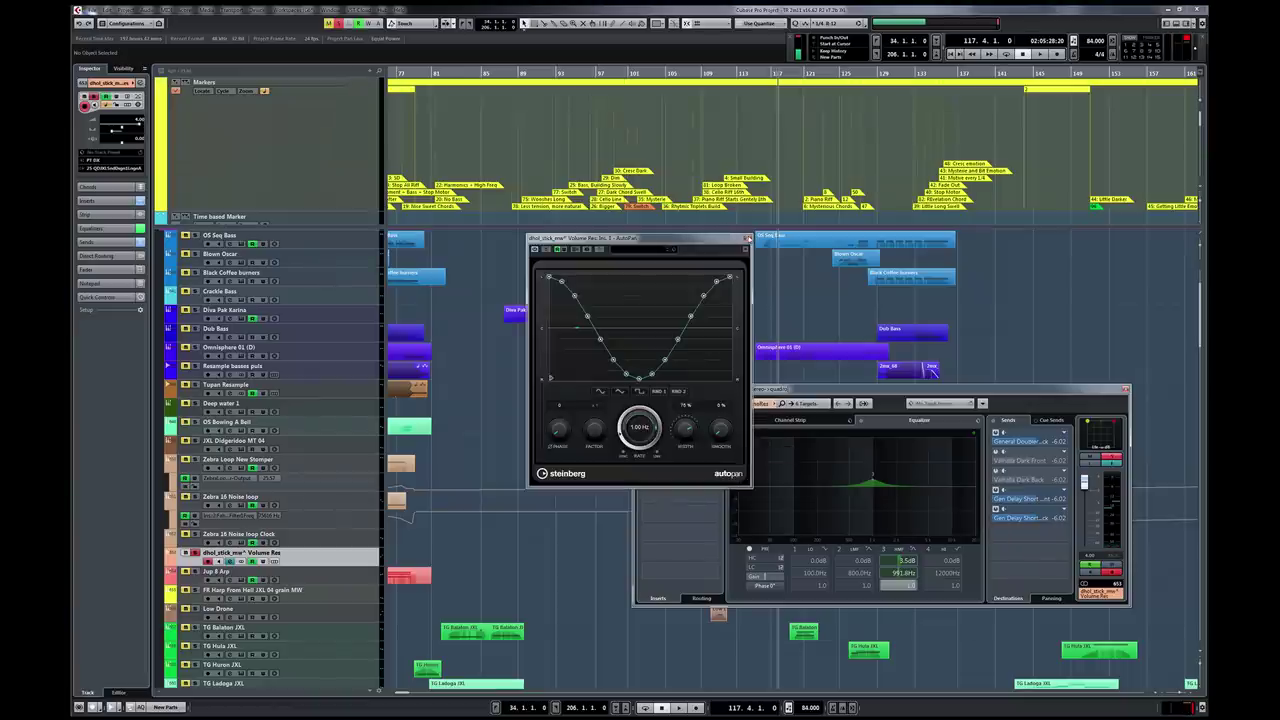
pyautogui.click(748, 239)
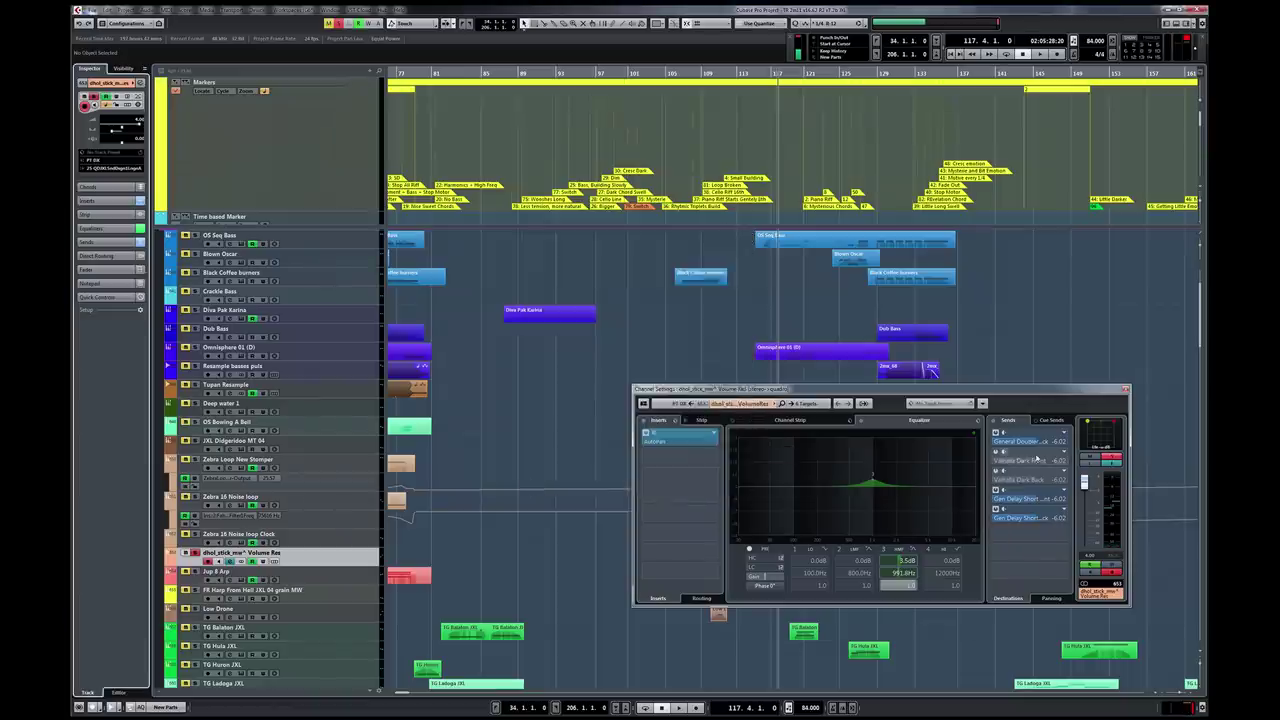
# Step: Examine the delay send destinations of dhol_stick Volume Res, close its channel settings and unsolo the track
pyautogui.click(1065, 491)
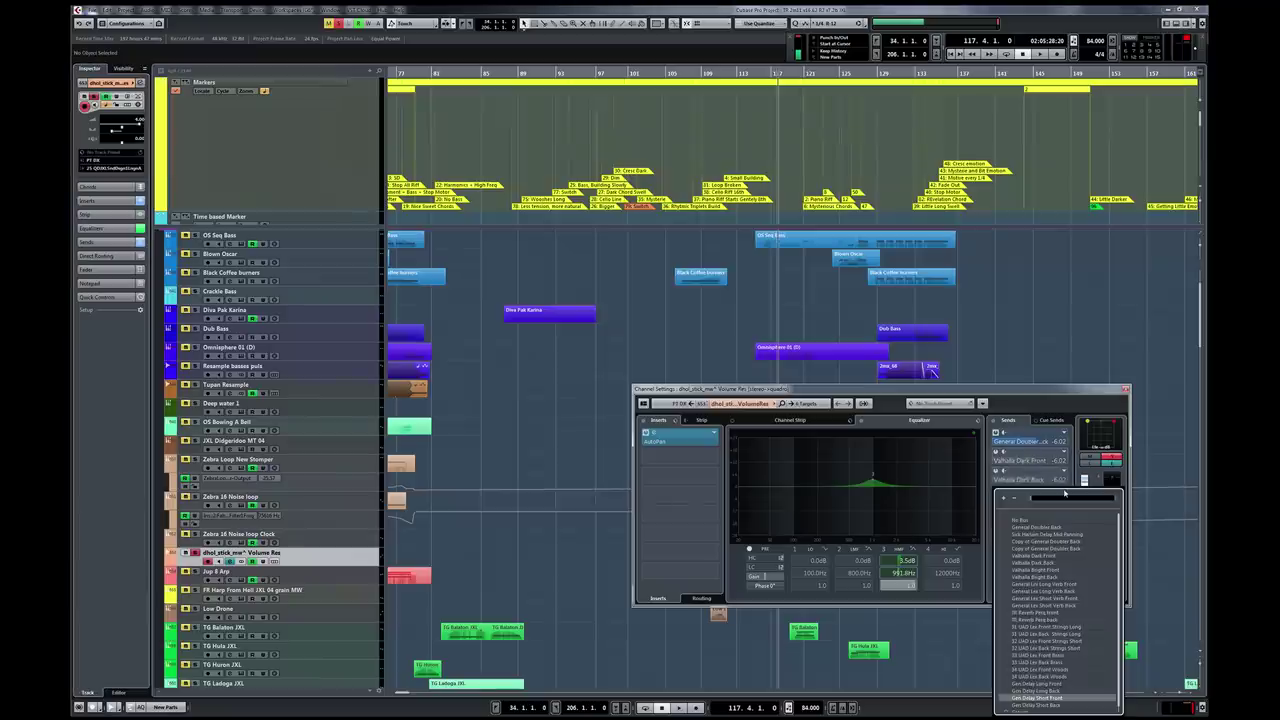
pyautogui.click(971, 521)
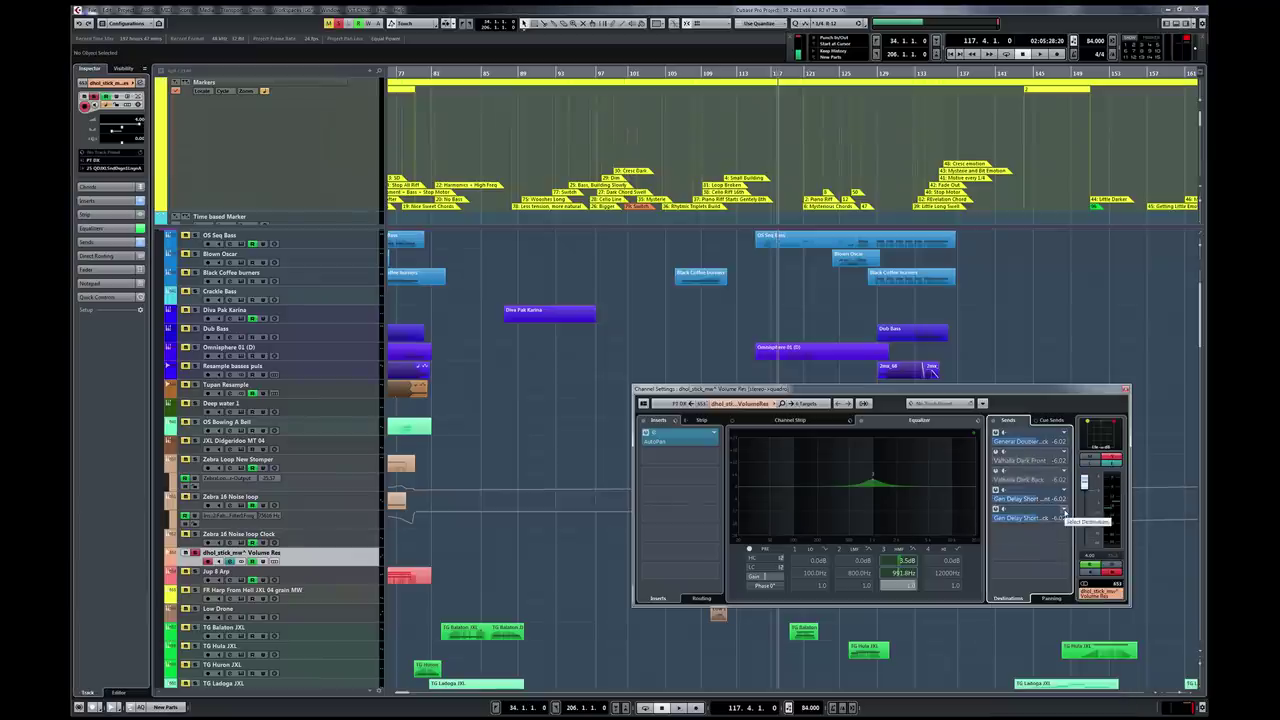
pyautogui.click(1126, 389)
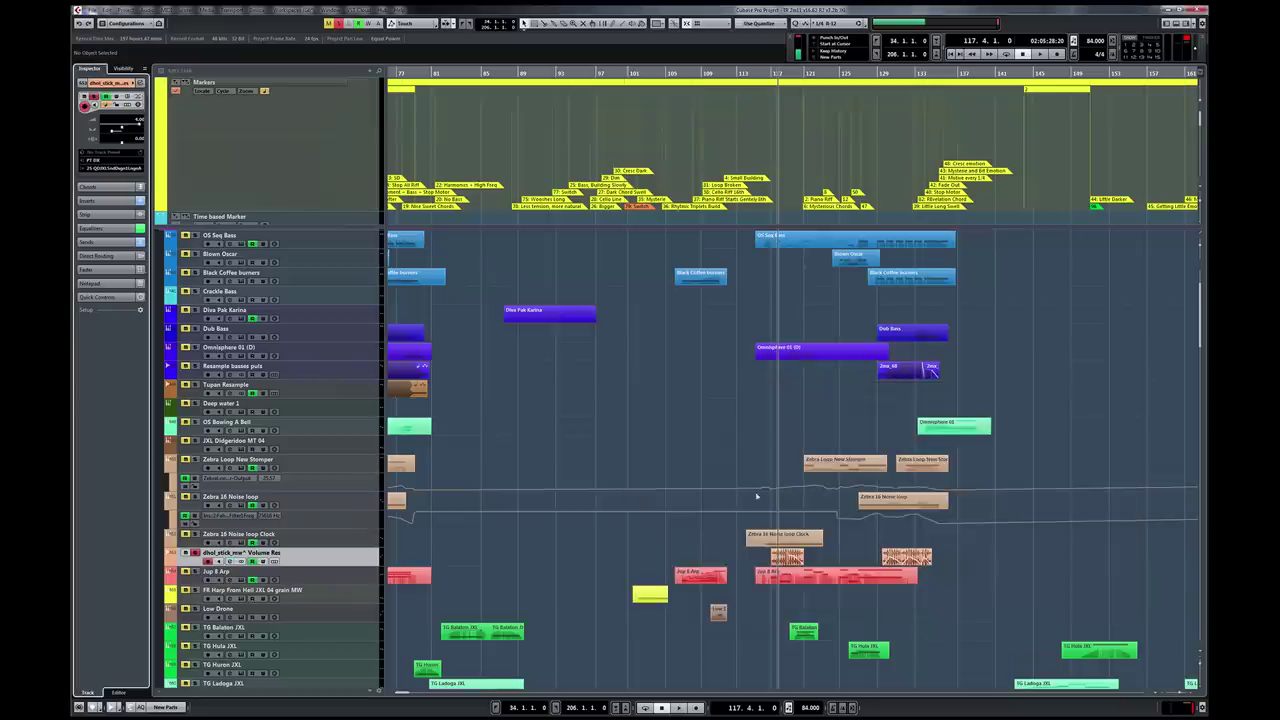
pyautogui.click(195, 554)
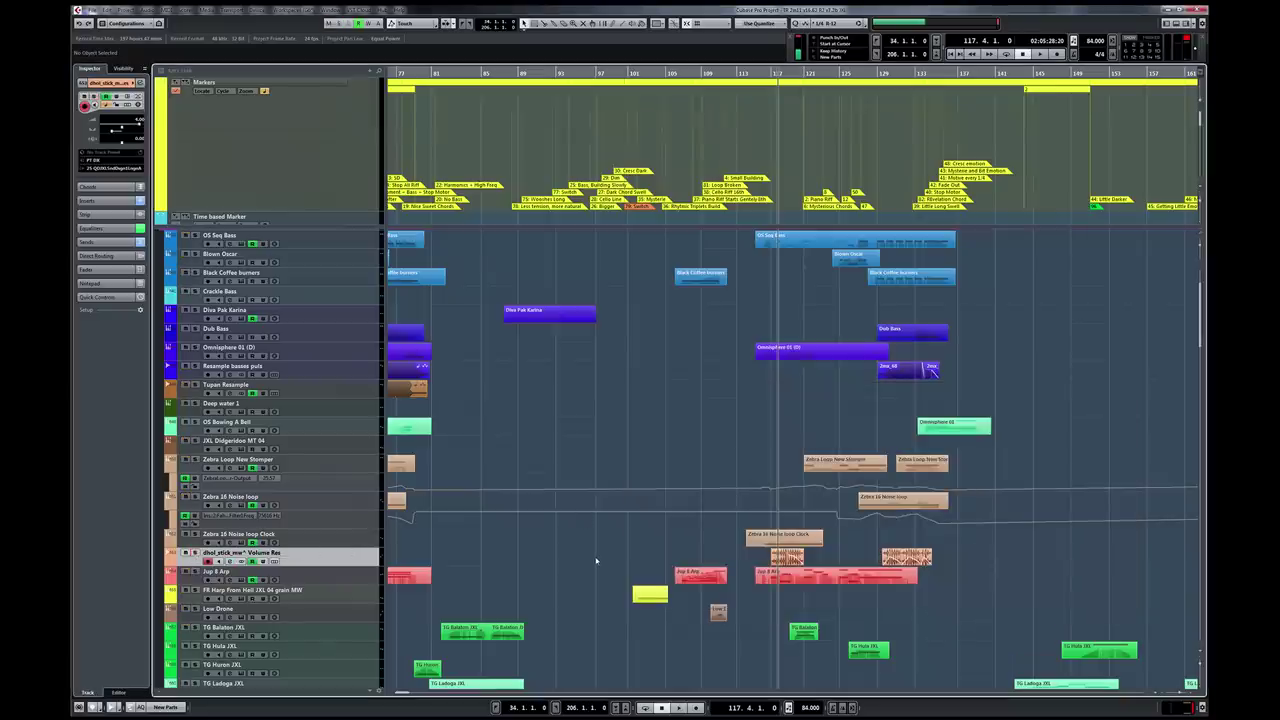
# Step: Find the Jup 8 Arp track, solo it and play it from about bar 106
pyautogui.scroll(-3, 600, 561)
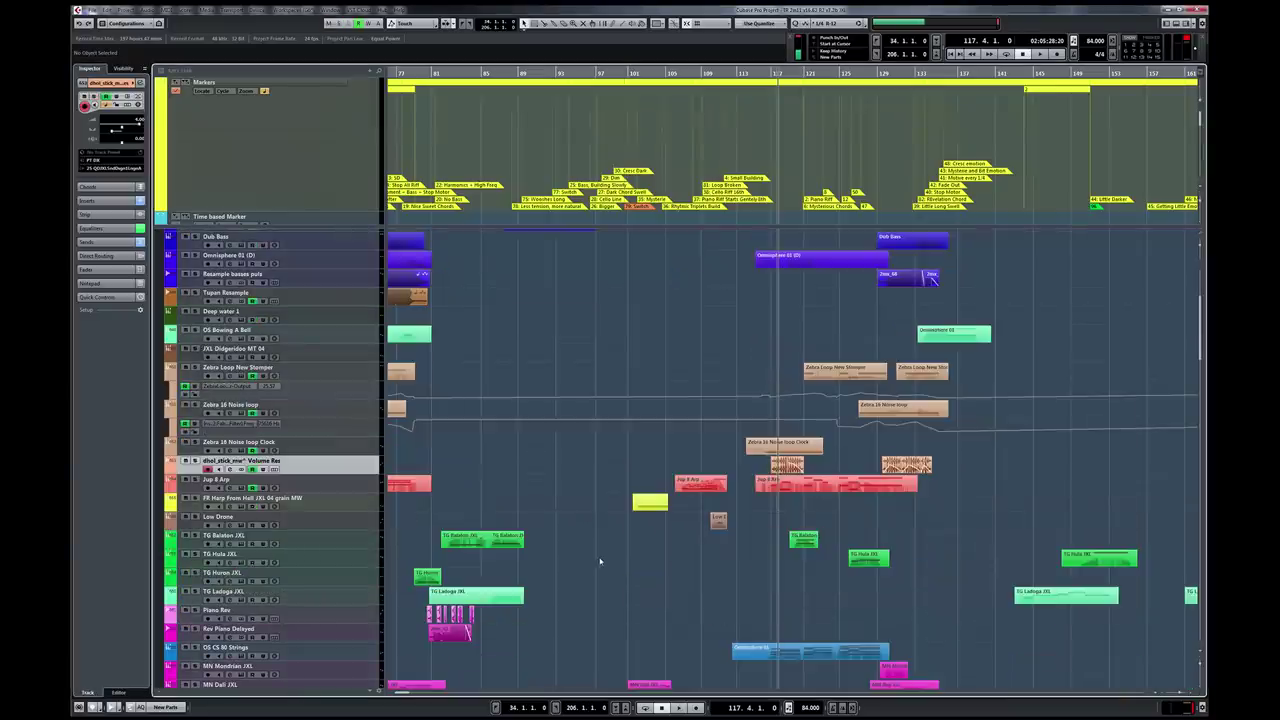
pyautogui.click(322, 488)
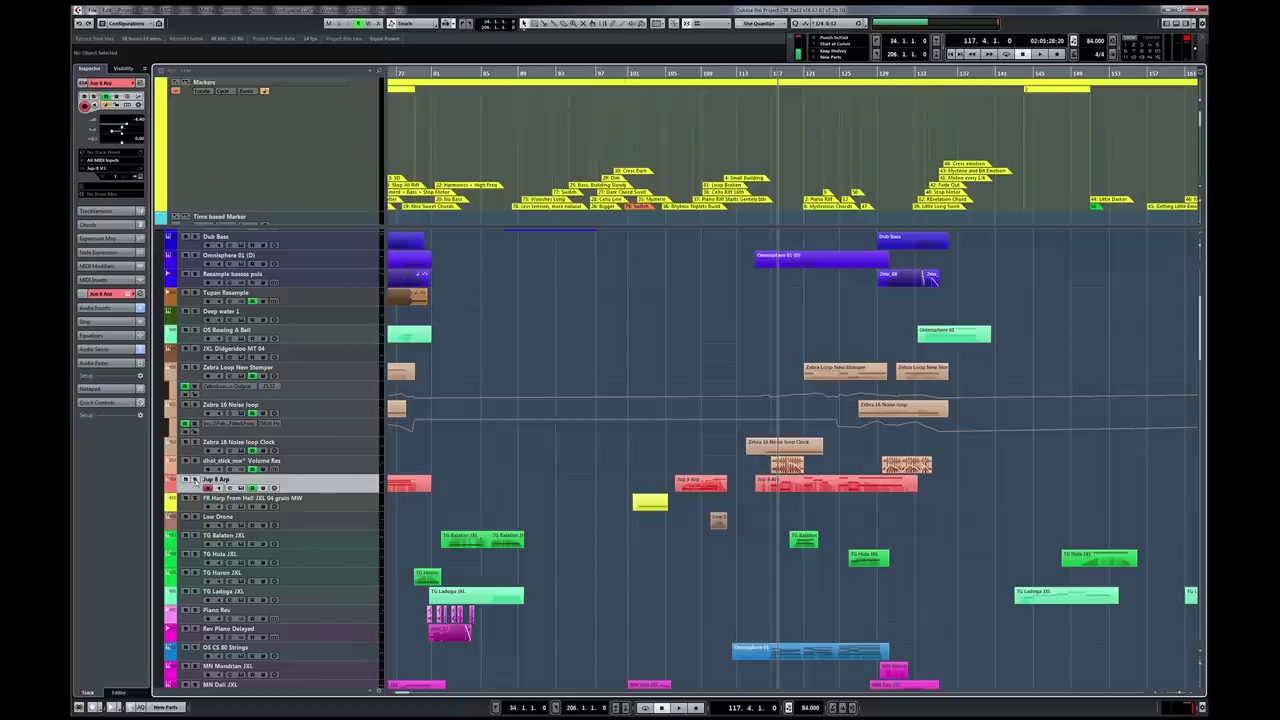
pyautogui.press('s')
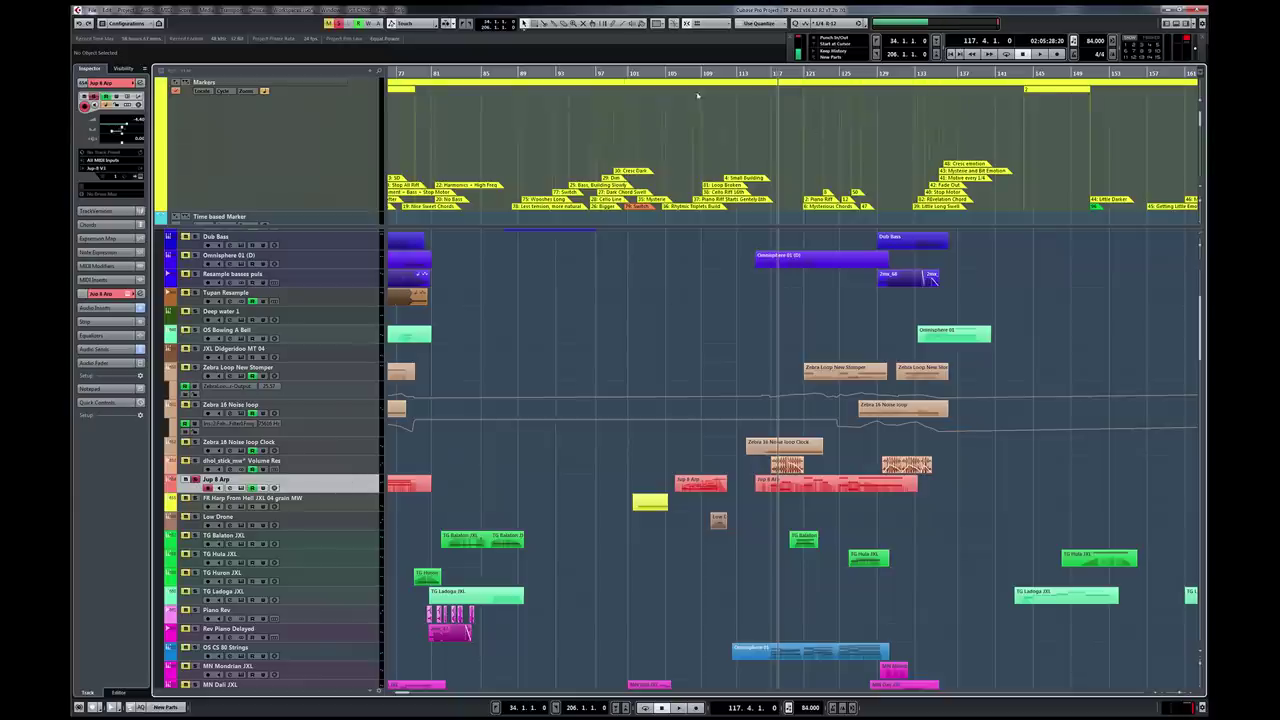
pyautogui.click(680, 76)
pyautogui.press('space')
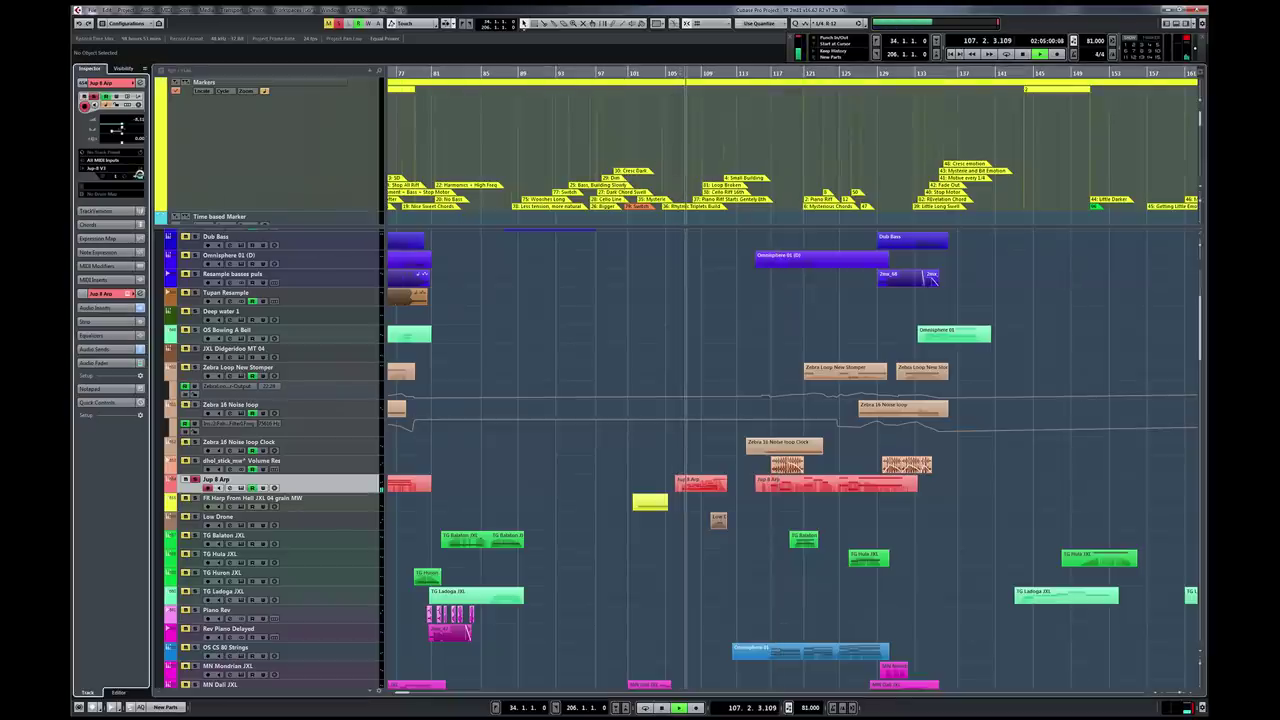
# Step: Examine the Jup 8 Arp track's JUP-8 V instrument during playback, then stop, close its window and unsolo the track
pyautogui.click(140, 175)
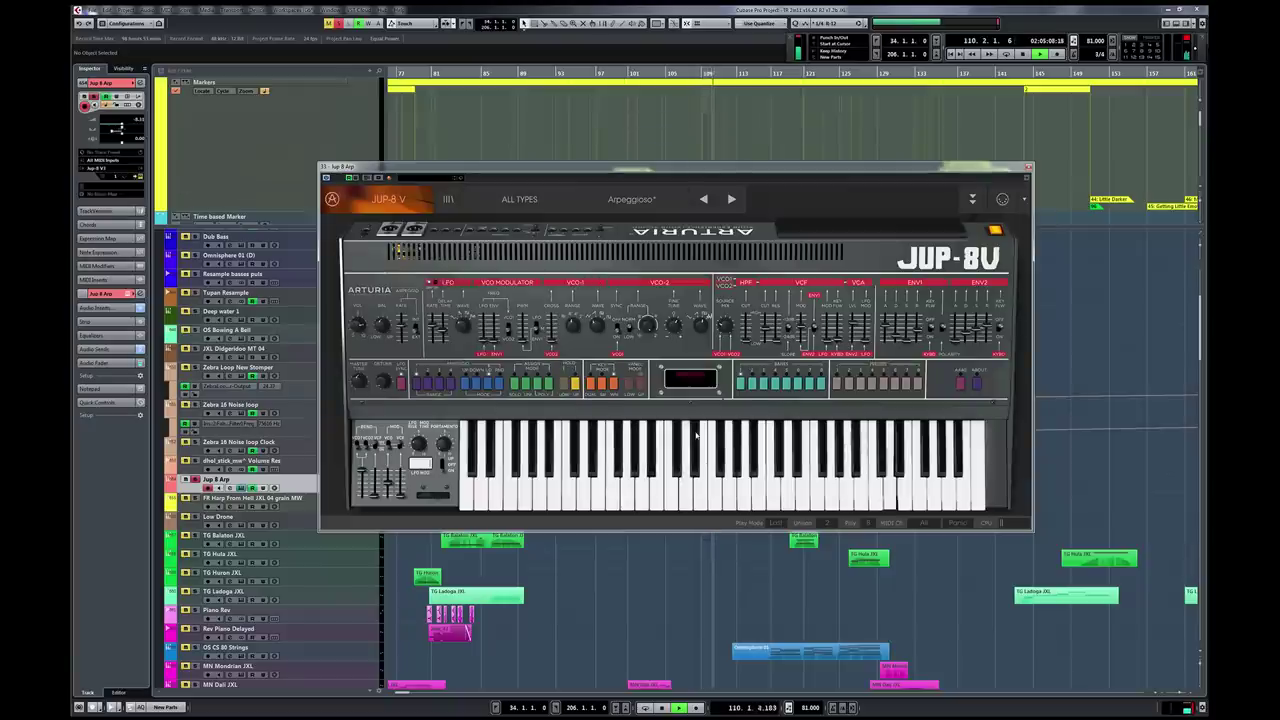
pyautogui.press('space')
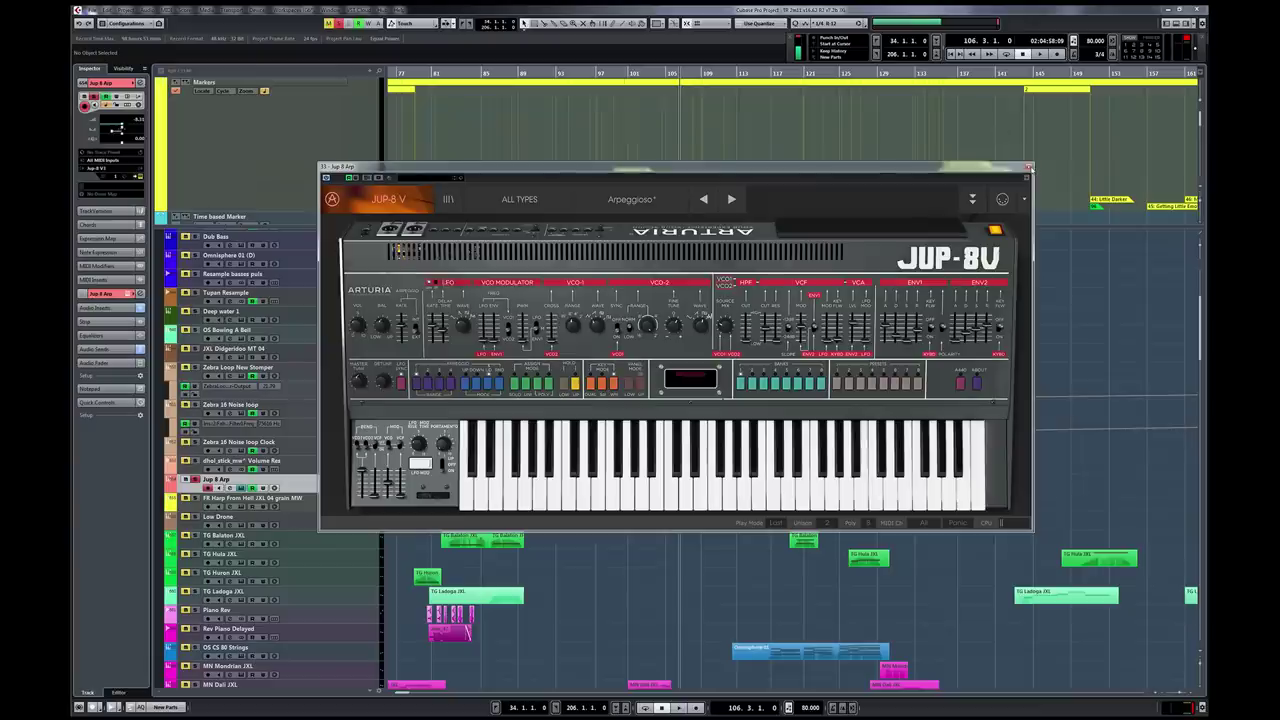
pyautogui.click(1029, 168)
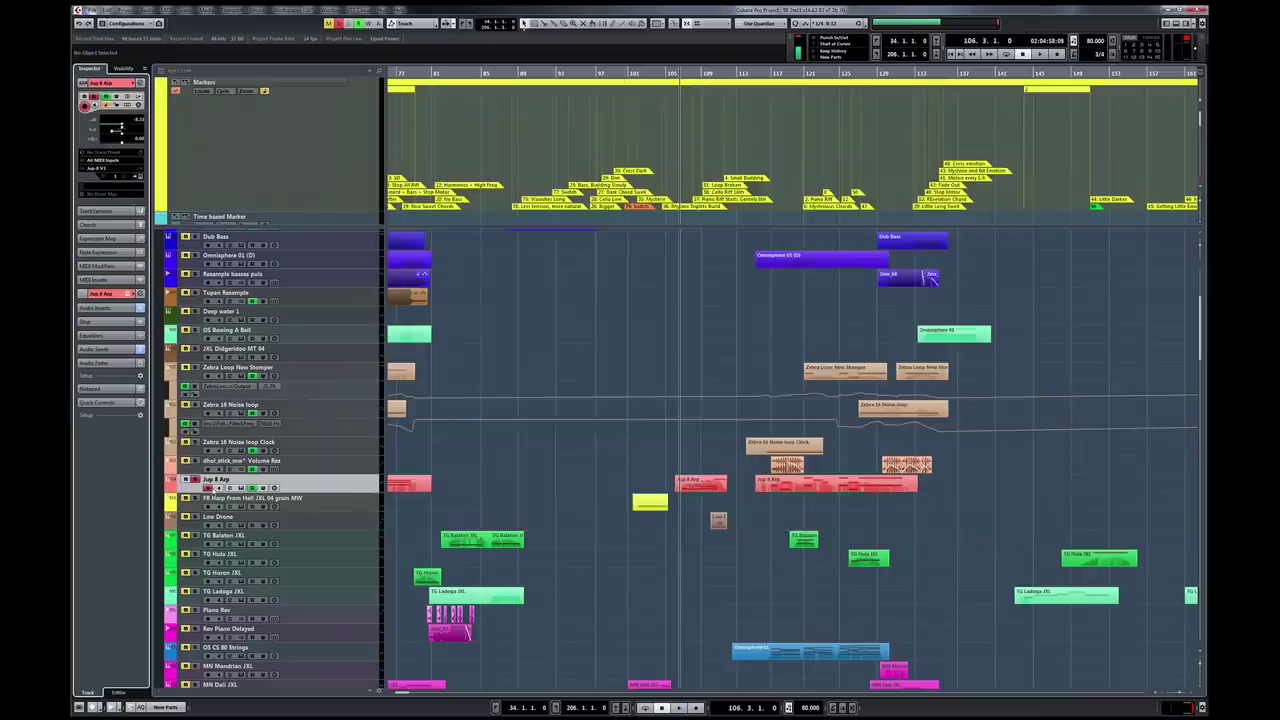
pyautogui.click(196, 481)
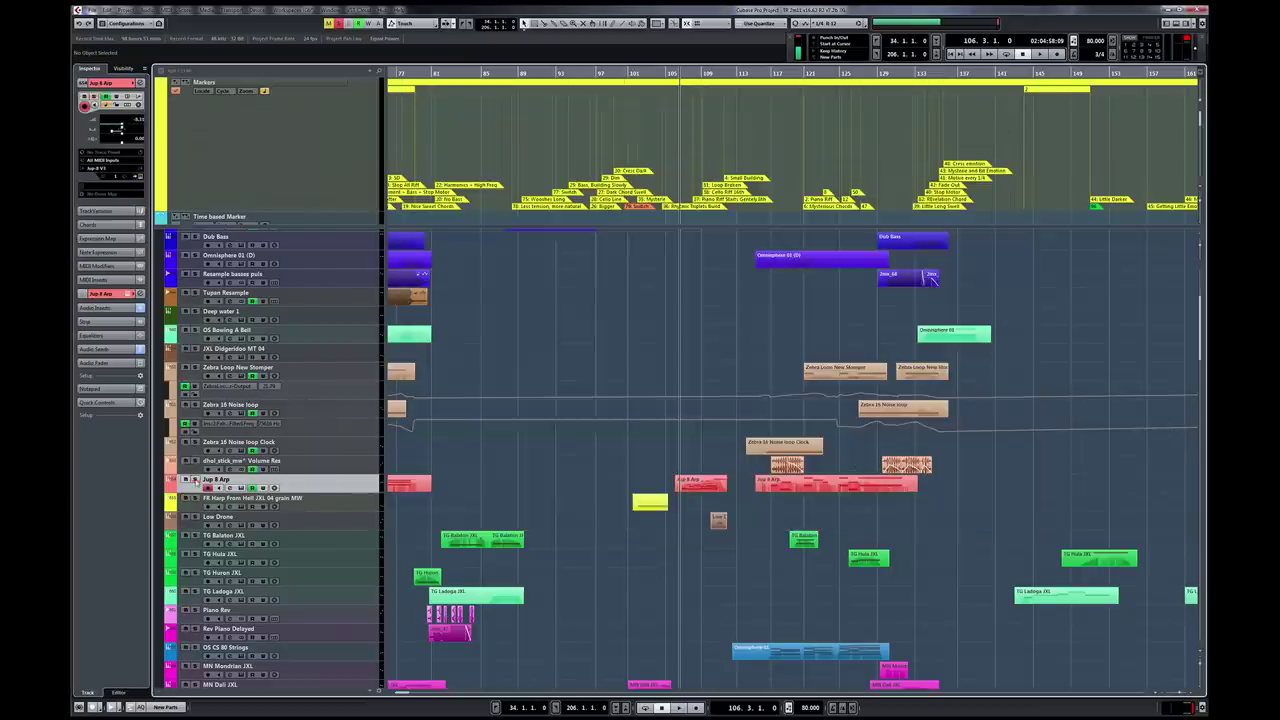
# Step: Solo the FR Harp From Hall JXL 04 grain MW track and play it from about bar 102
pyautogui.click(339, 508)
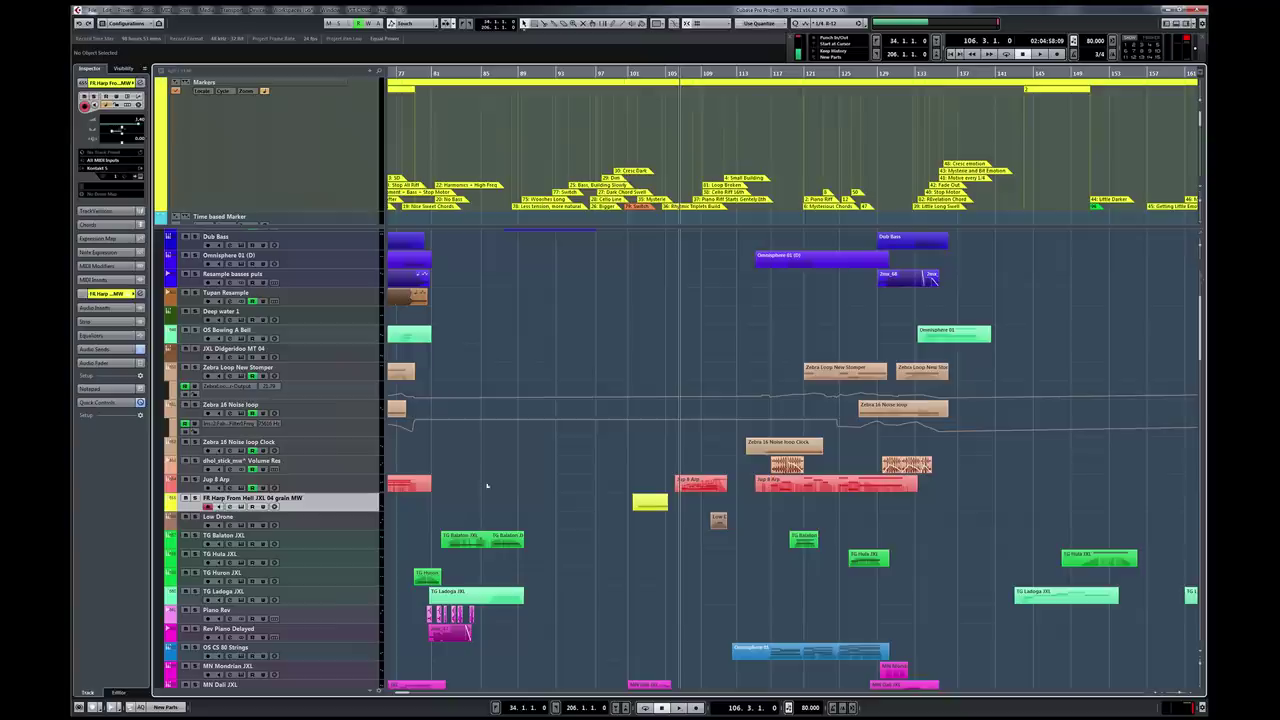
pyautogui.click(646, 76)
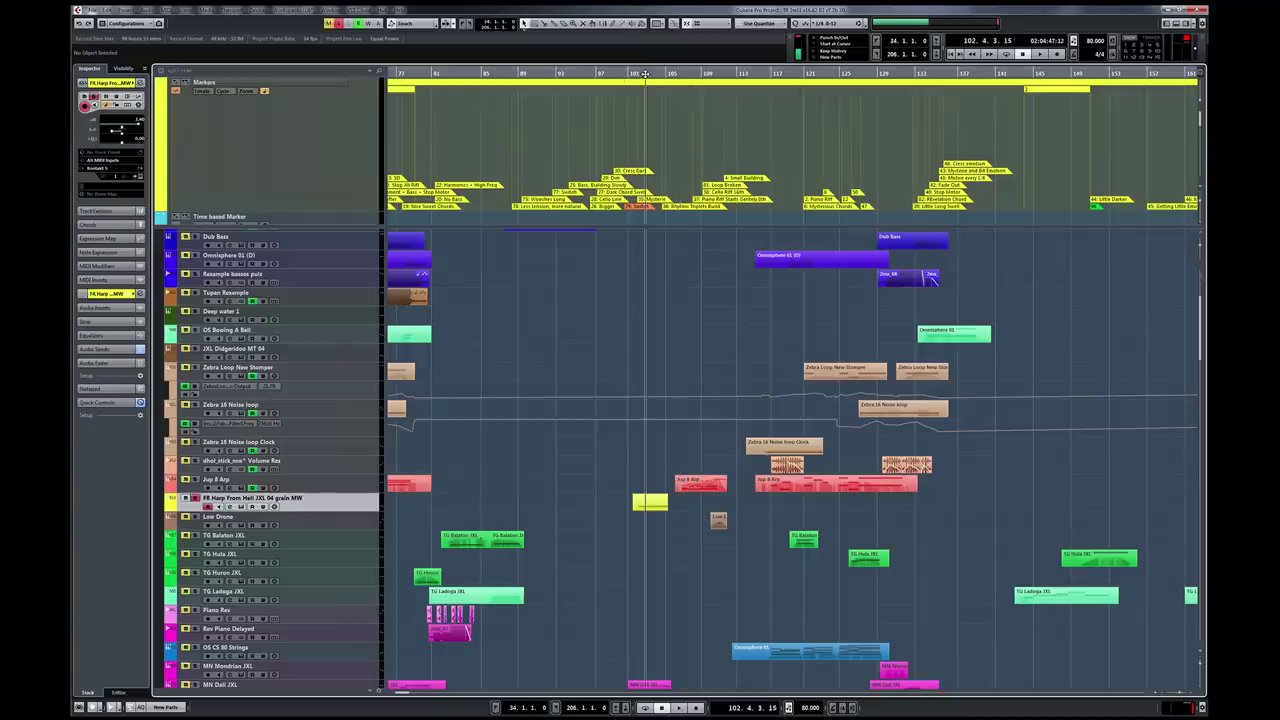
pyautogui.press('space')
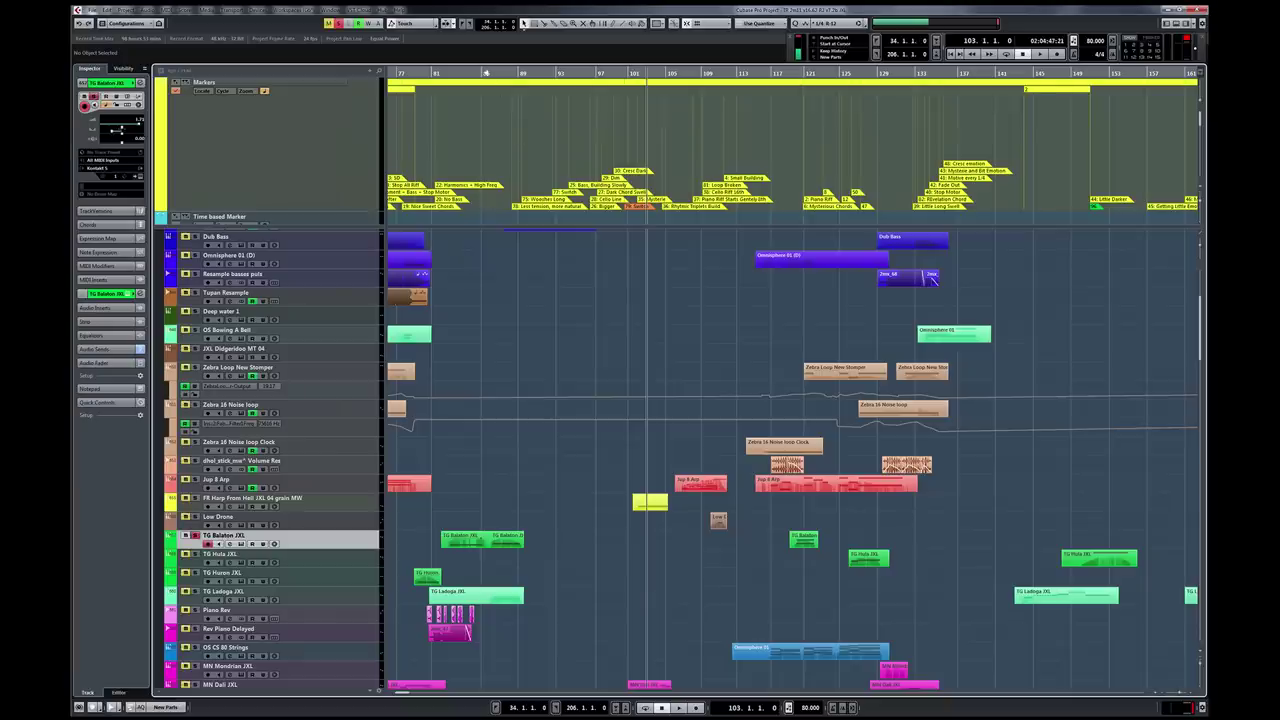
# Step: Play the soloed TG Balaton JXL track from about bar 83, examine its Kontakt instrument and close the window
pyautogui.click(458, 74)
pyautogui.press('space')
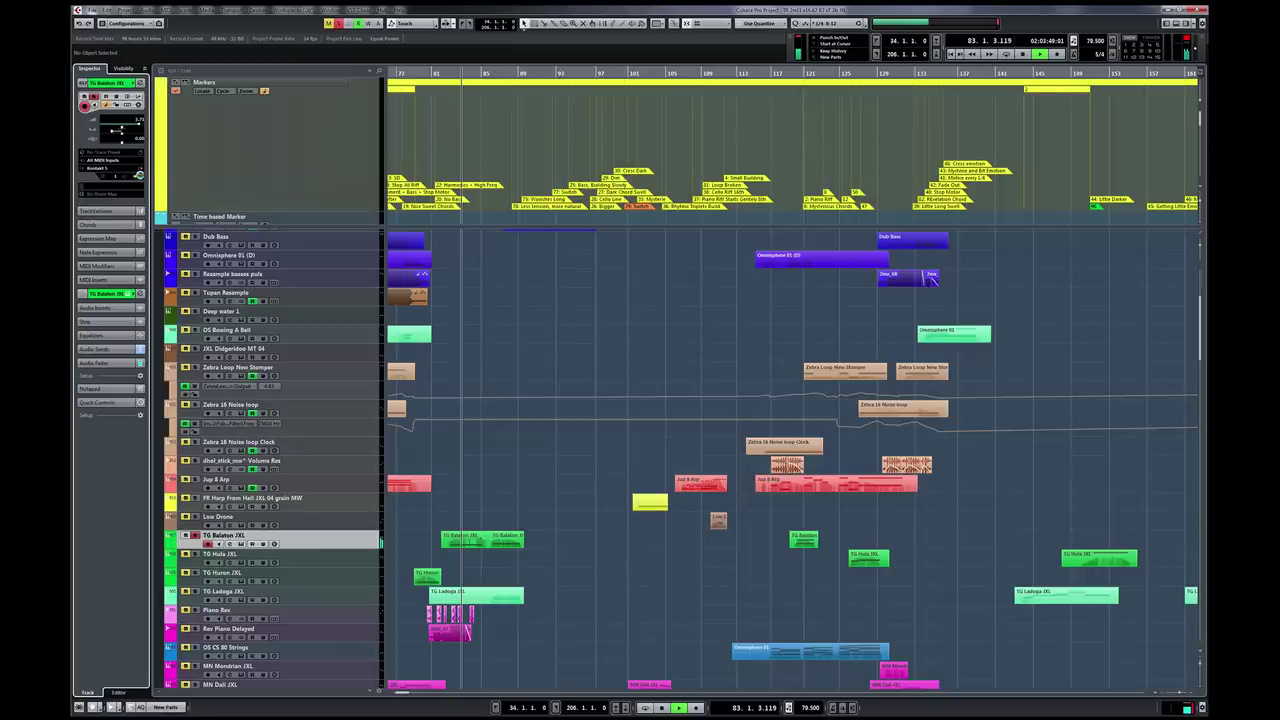
pyautogui.click(140, 176)
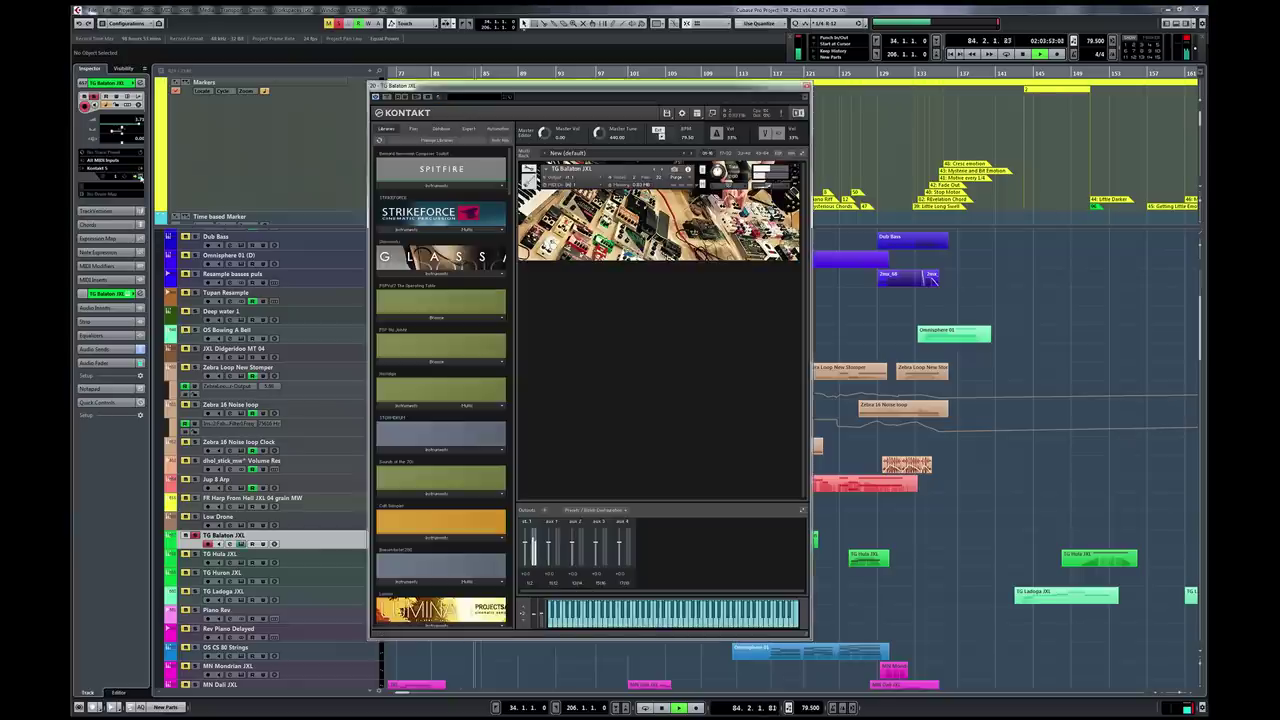
pyautogui.press('space')
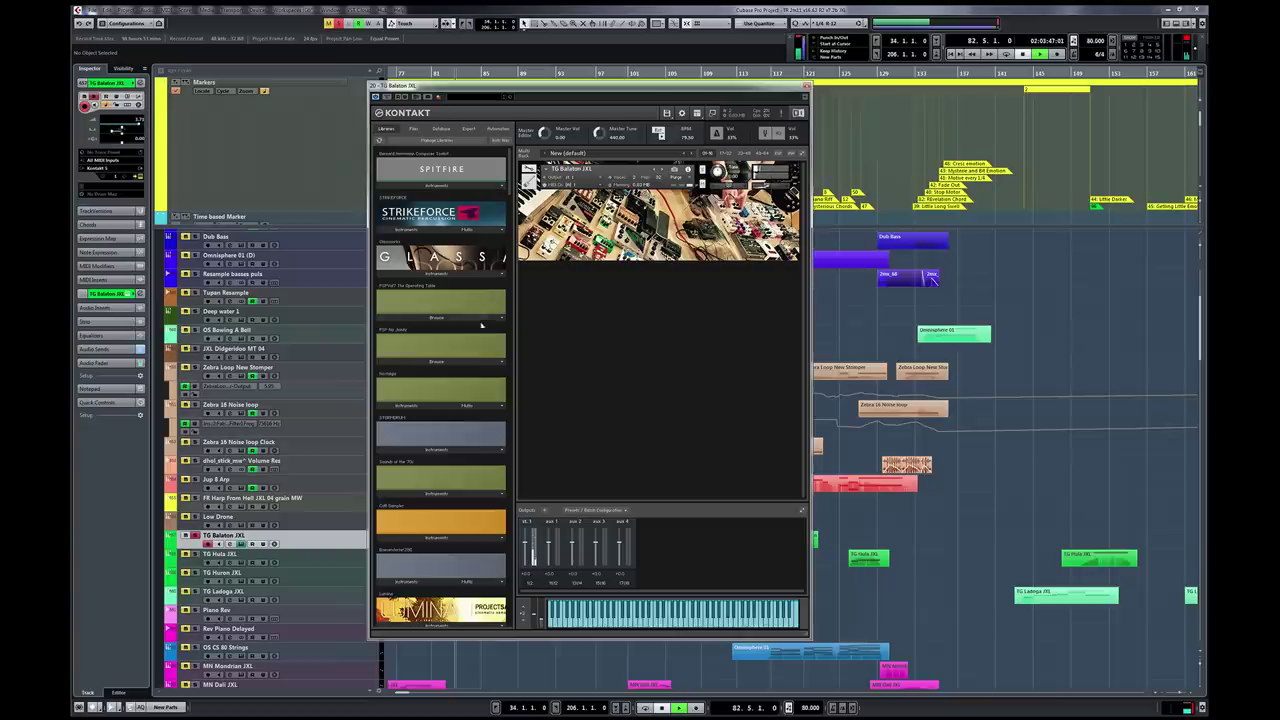
pyautogui.moveTo(538, 89); pyautogui.dragTo(783, 131)
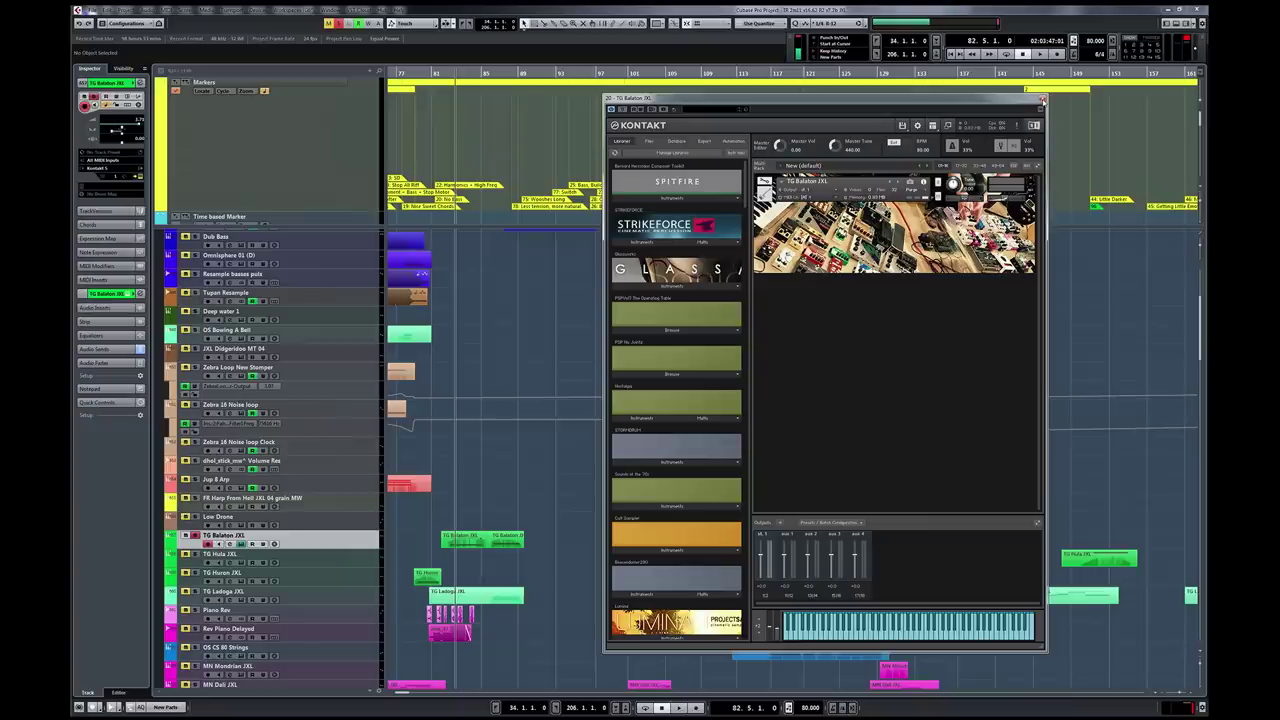
pyautogui.click(1042, 99)
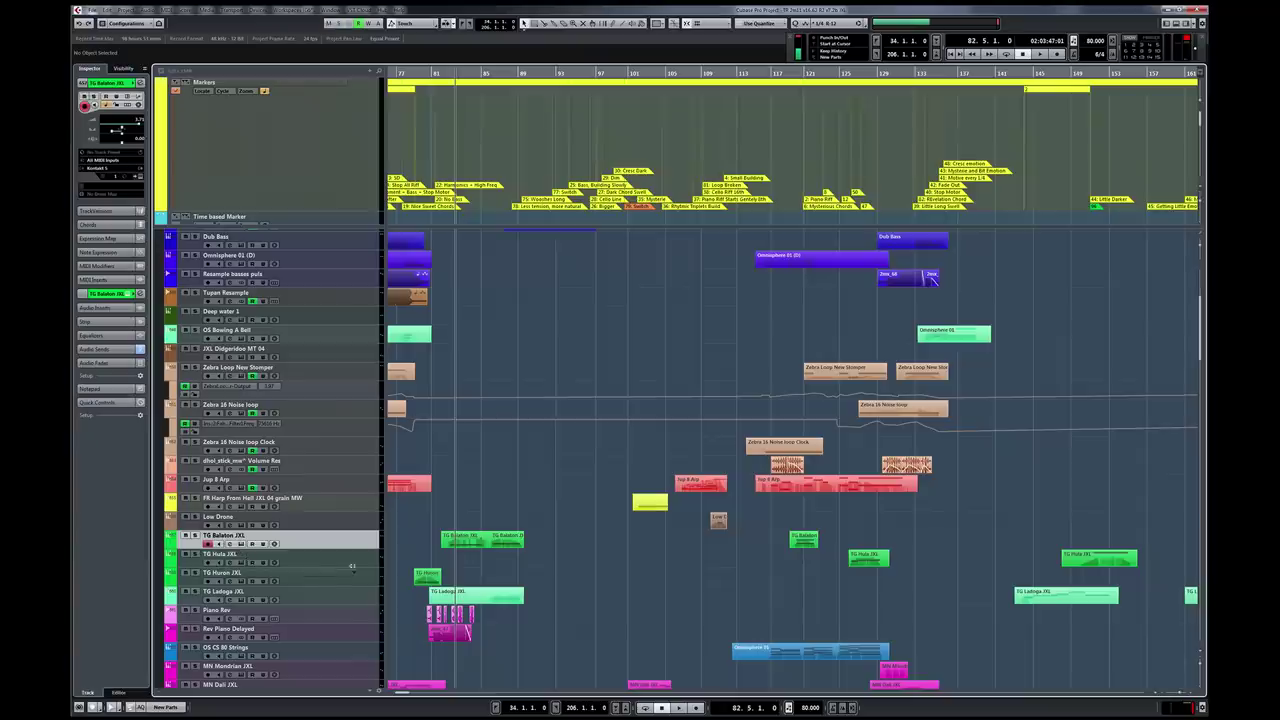
# Step: Select the parts on Piano Rev and Rev Piano Delayed, solo both tracks and play them from about bar 80
pyautogui.scroll(-3, 674, 563)
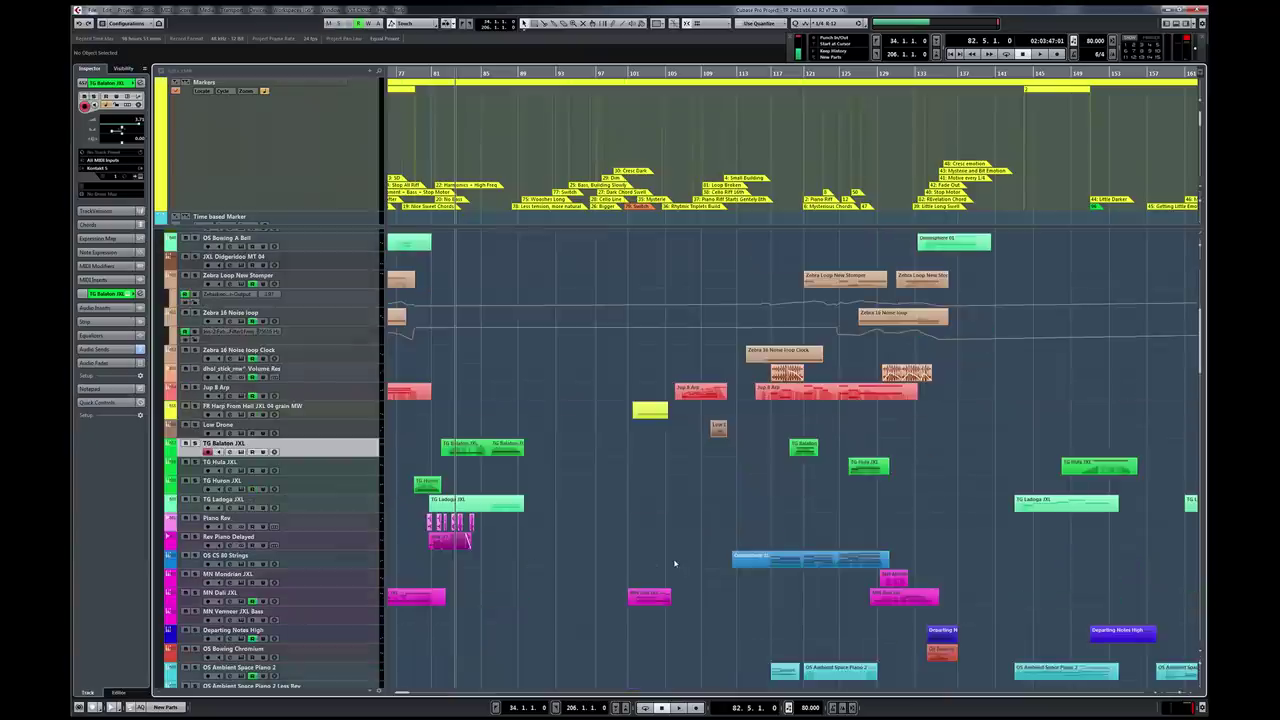
pyautogui.moveTo(396, 513); pyautogui.dragTo(518, 557)
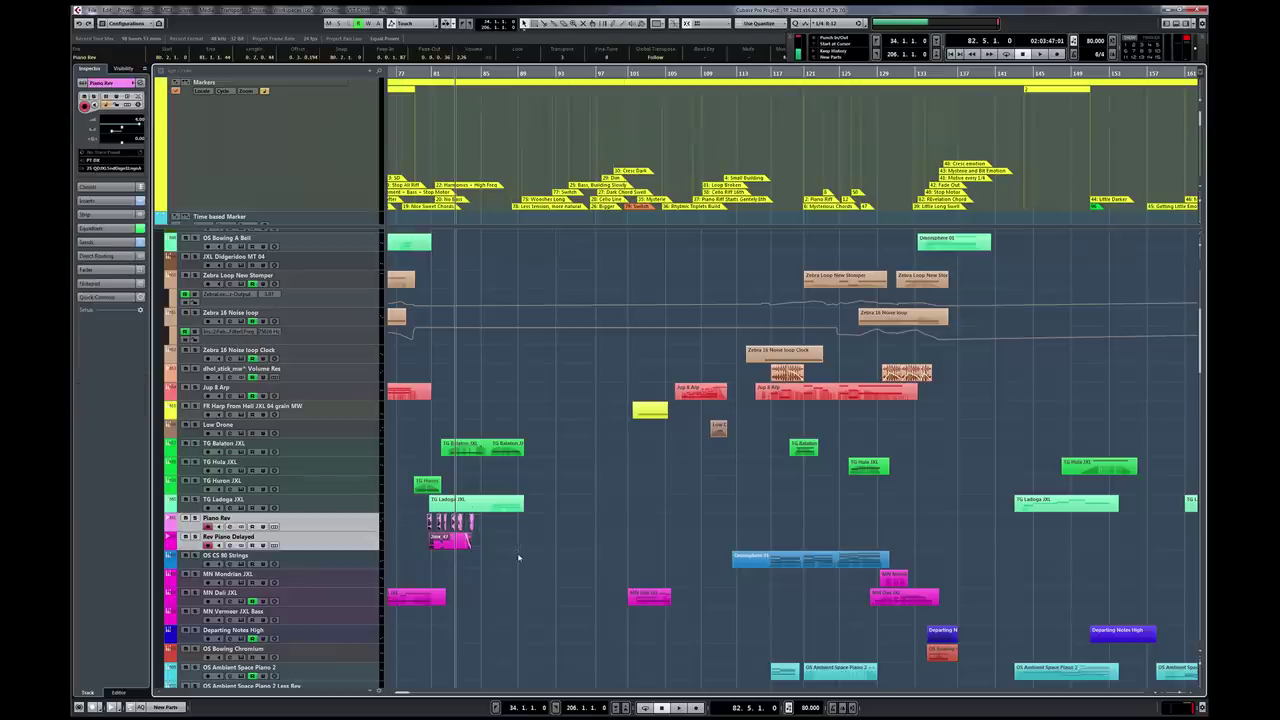
pyautogui.click(428, 74)
pyautogui.press('space')
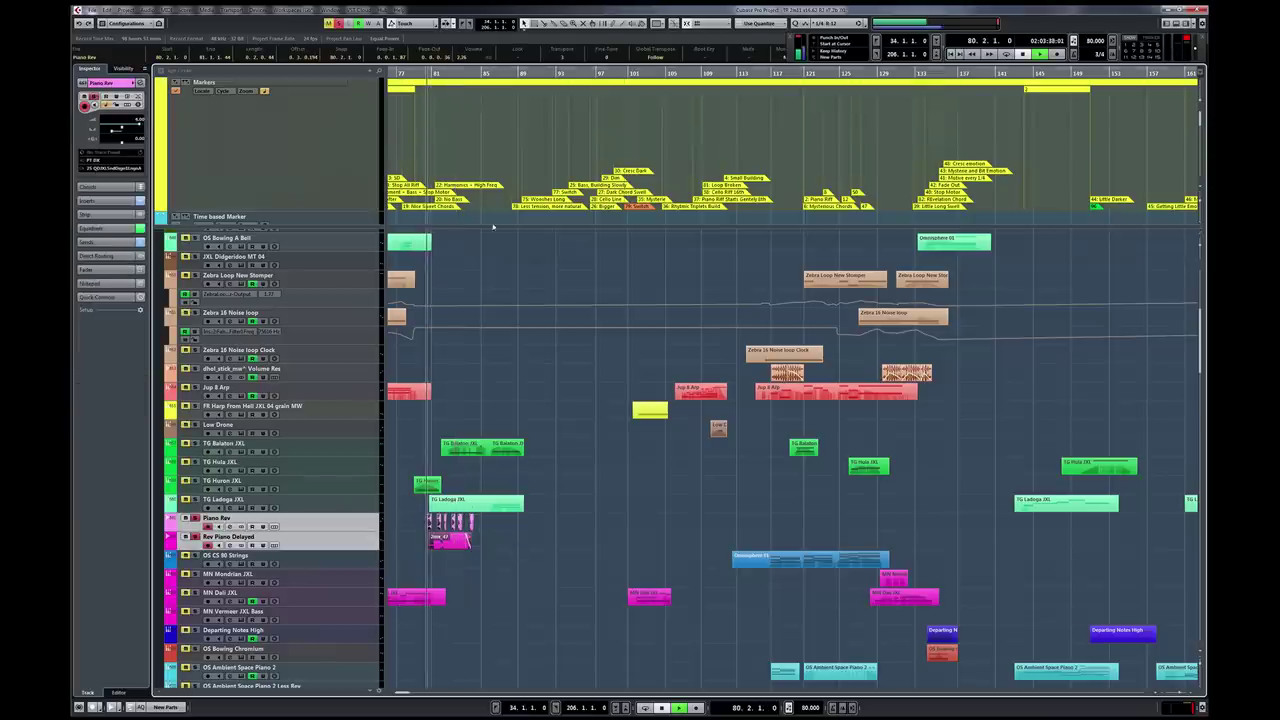
pyautogui.press('h')
pyautogui.press('h')
pyautogui.press('h')
pyautogui.press('h')
pyautogui.press('h')
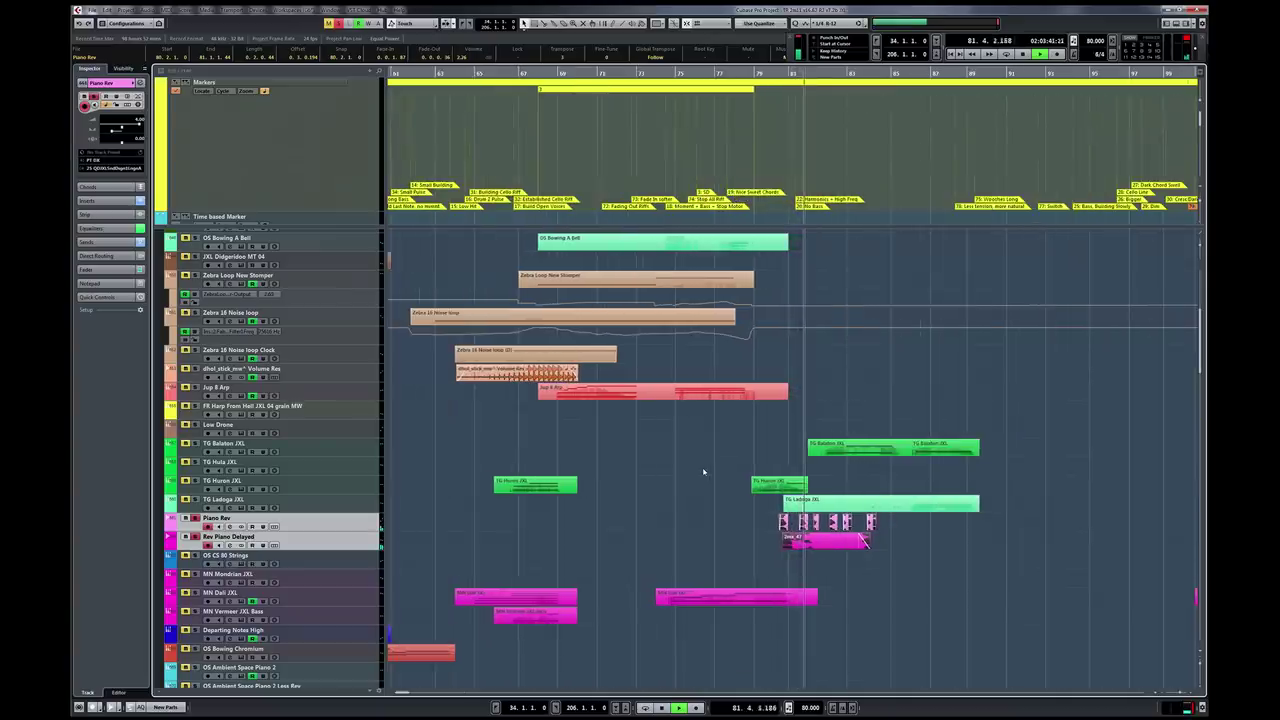
pyautogui.press('h')
pyautogui.press('h')
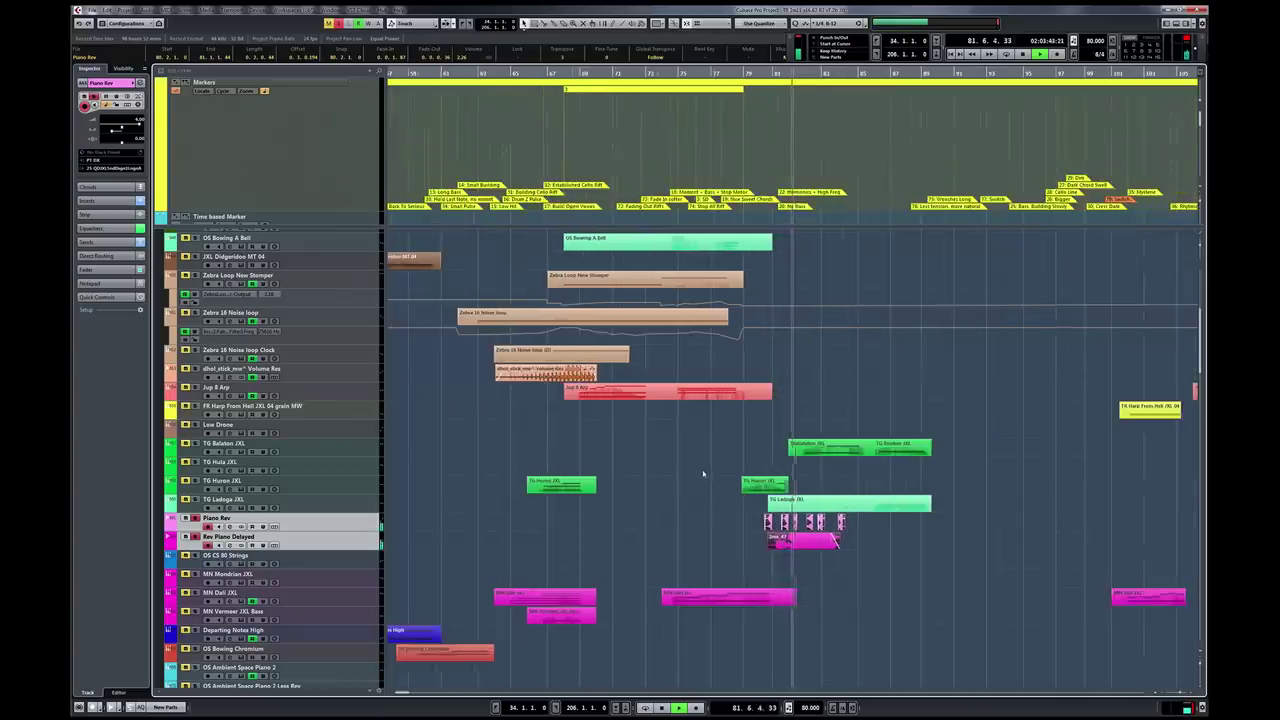
pyautogui.press('g')
pyautogui.press('g')
pyautogui.press('g')
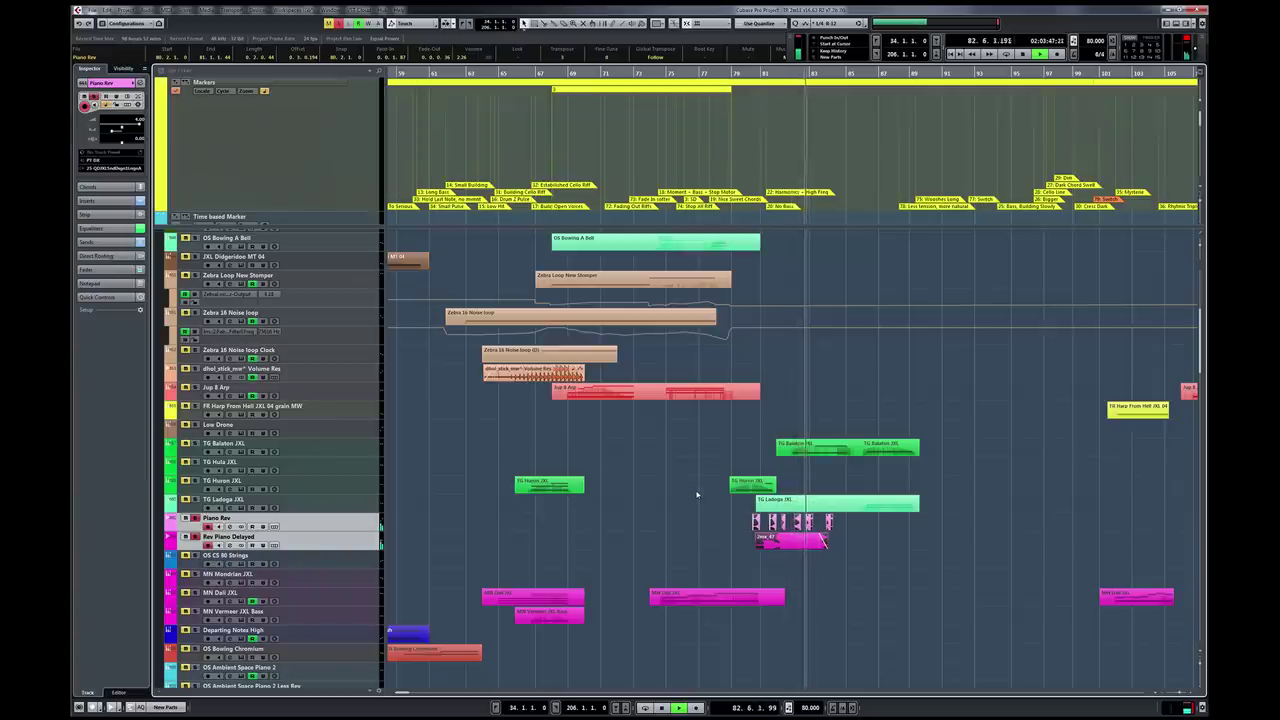
pyautogui.press('space')
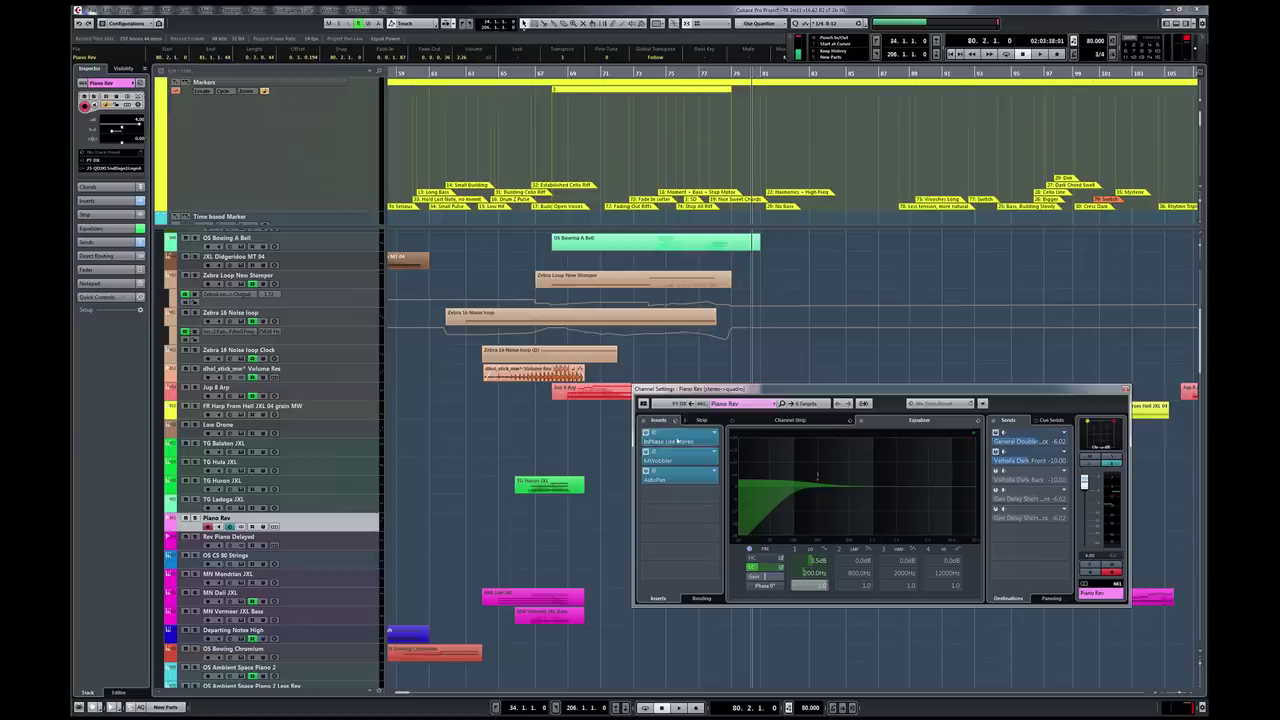
# Step: Examine Piano Rev's InPhase, MWobbler and AutoPan inserts, and close the plug-in windows and channel settings
pyautogui.click(678, 441)
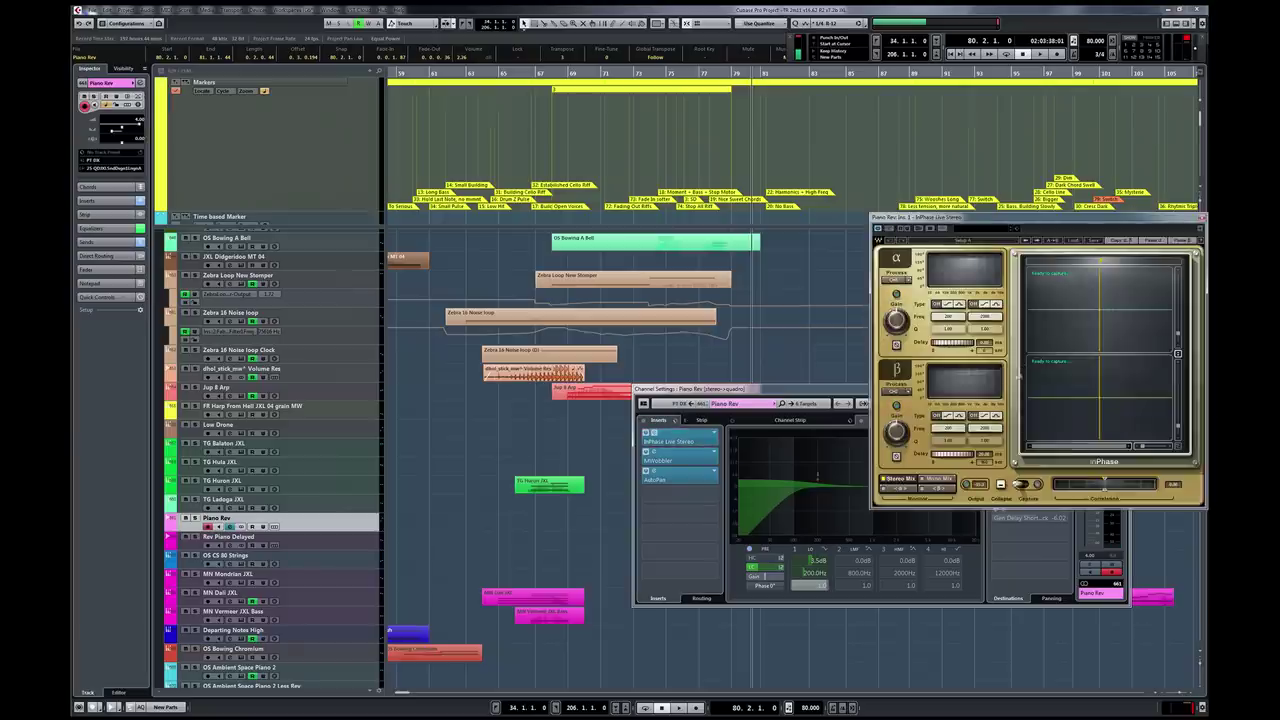
pyautogui.click(673, 462)
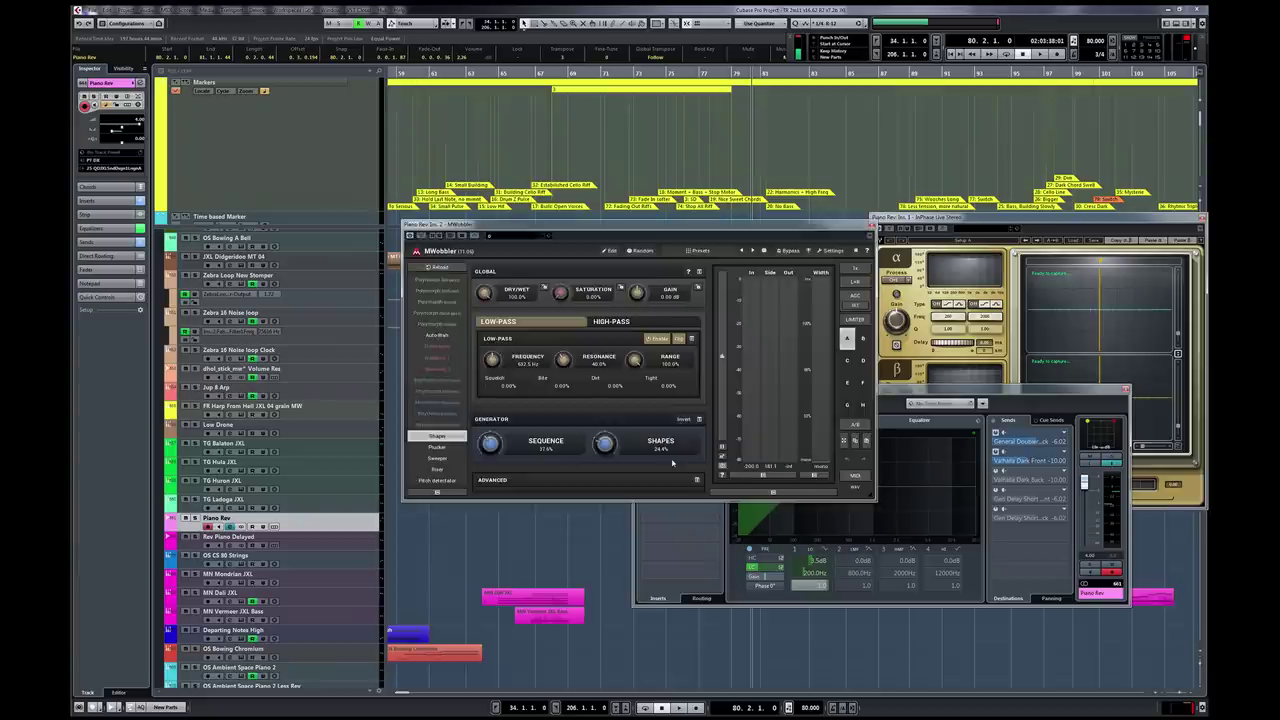
pyautogui.moveTo(545, 228); pyautogui.dragTo(487, 208)
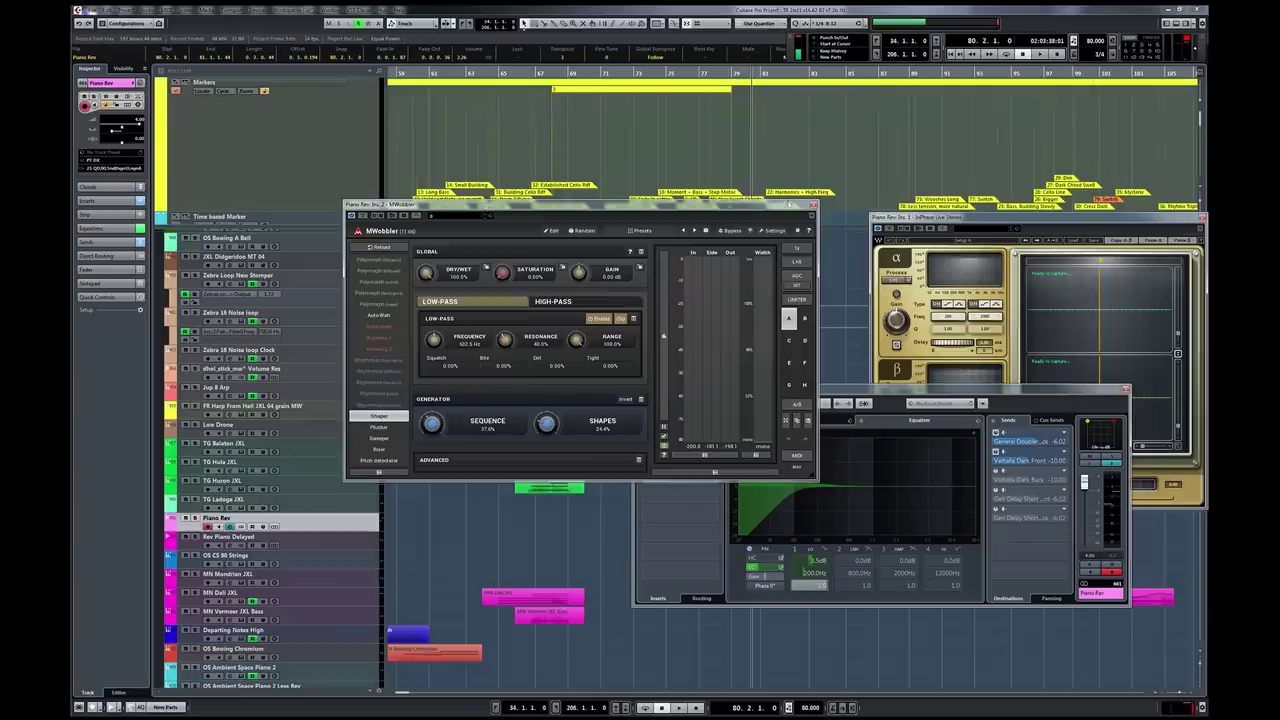
pyautogui.moveTo(788, 206); pyautogui.dragTo(774, 189)
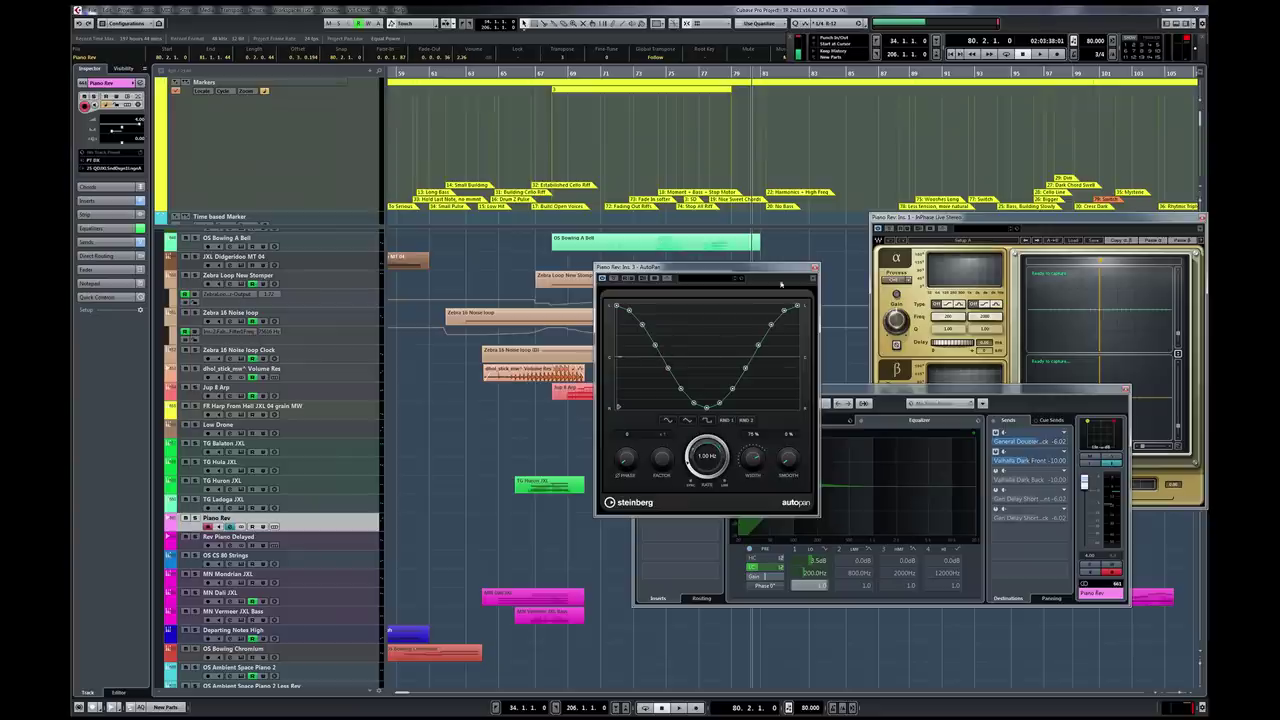
pyautogui.click(814, 268)
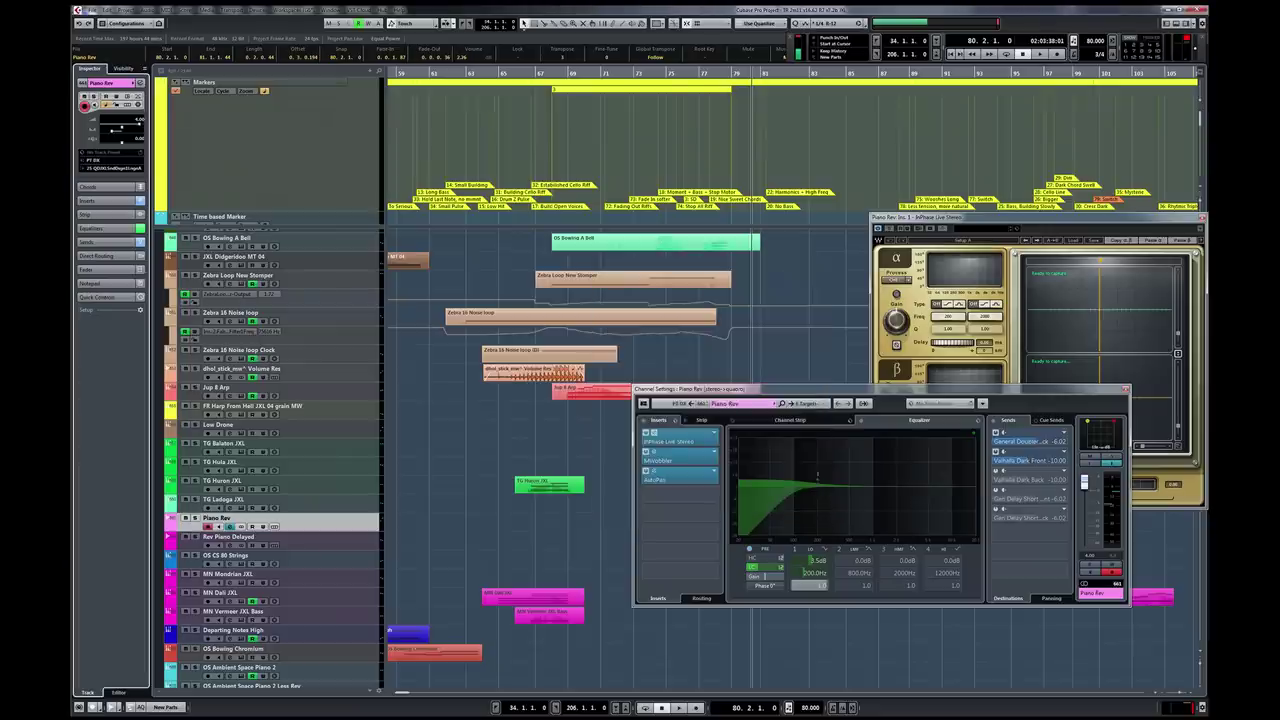
pyautogui.click(1202, 218)
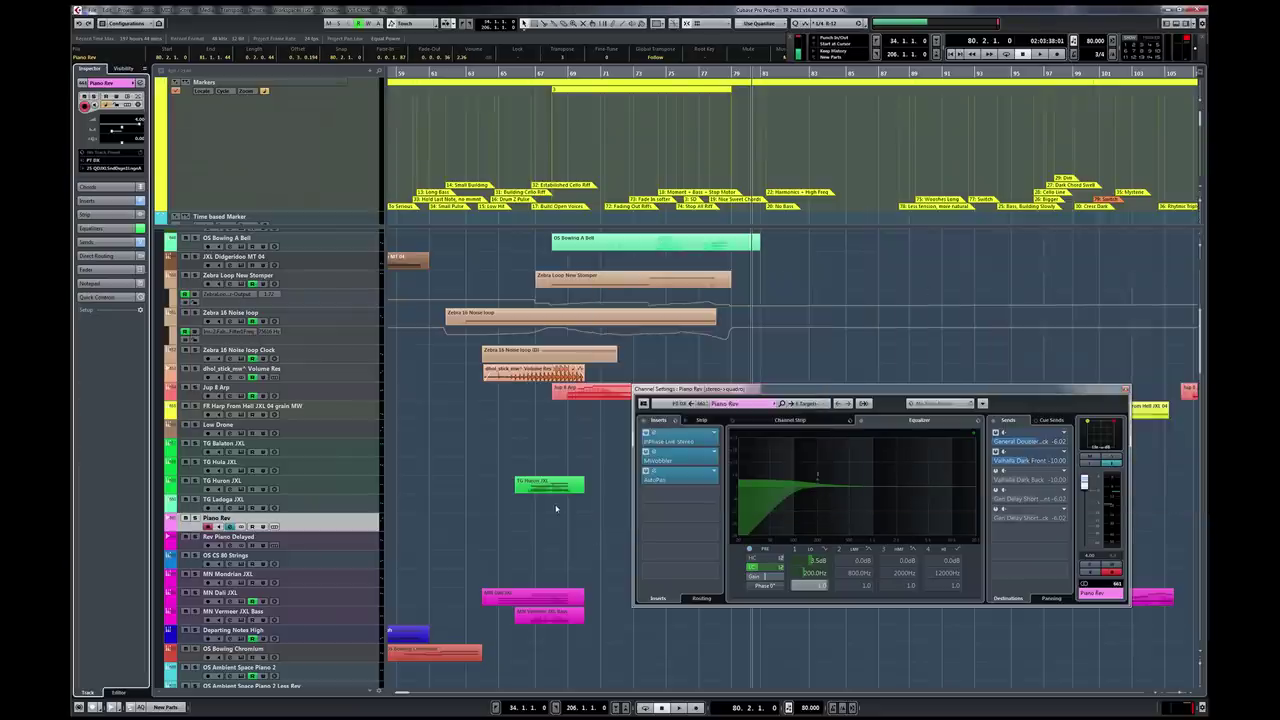
pyautogui.click(1126, 390)
# Step: Solo the MN Dali JXL track and play it from about bar 66
pyautogui.click(644, 543)
pyautogui.press('g')
pyautogui.scroll(-3, 654, 535)
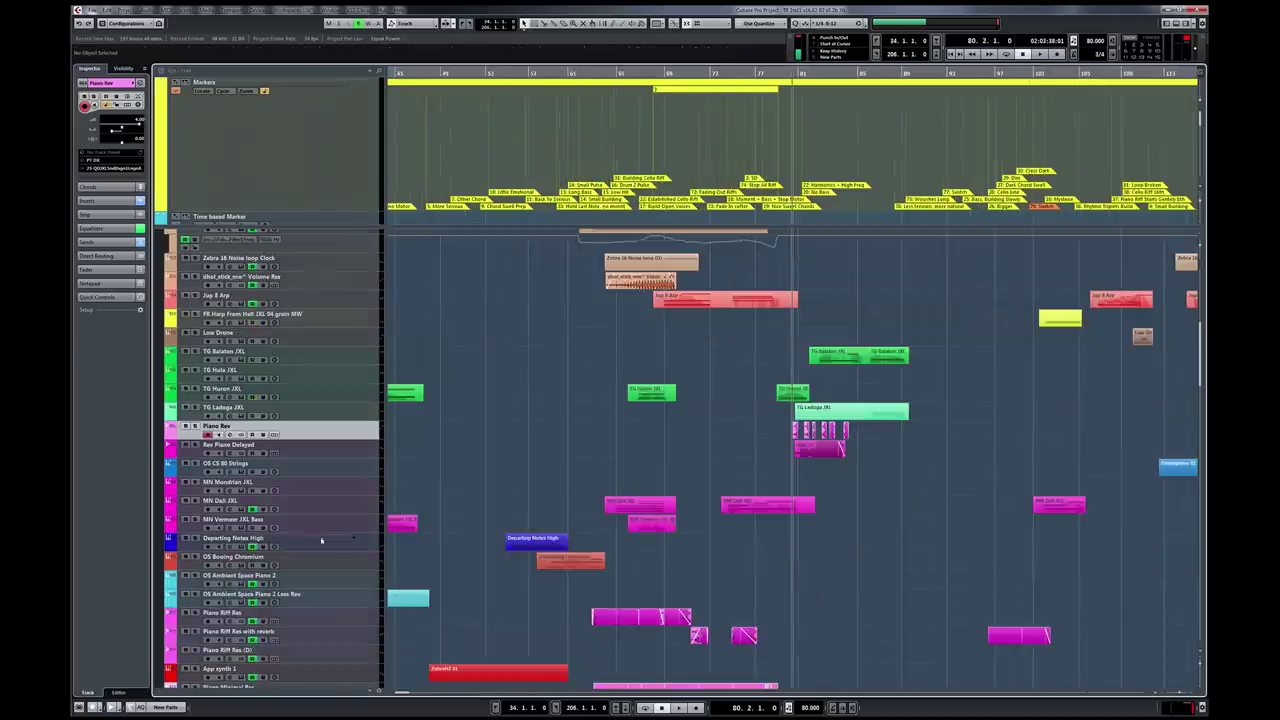
pyautogui.click(326, 512)
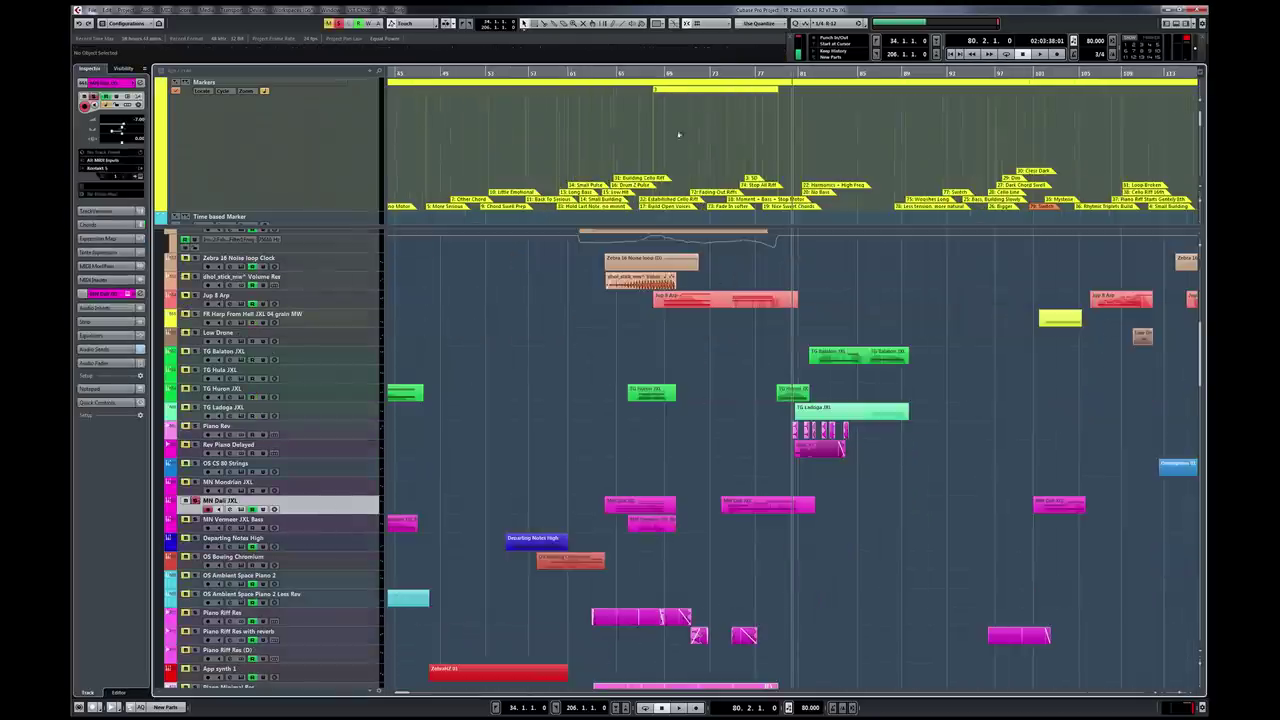
pyautogui.click(628, 73)
pyautogui.press('space')
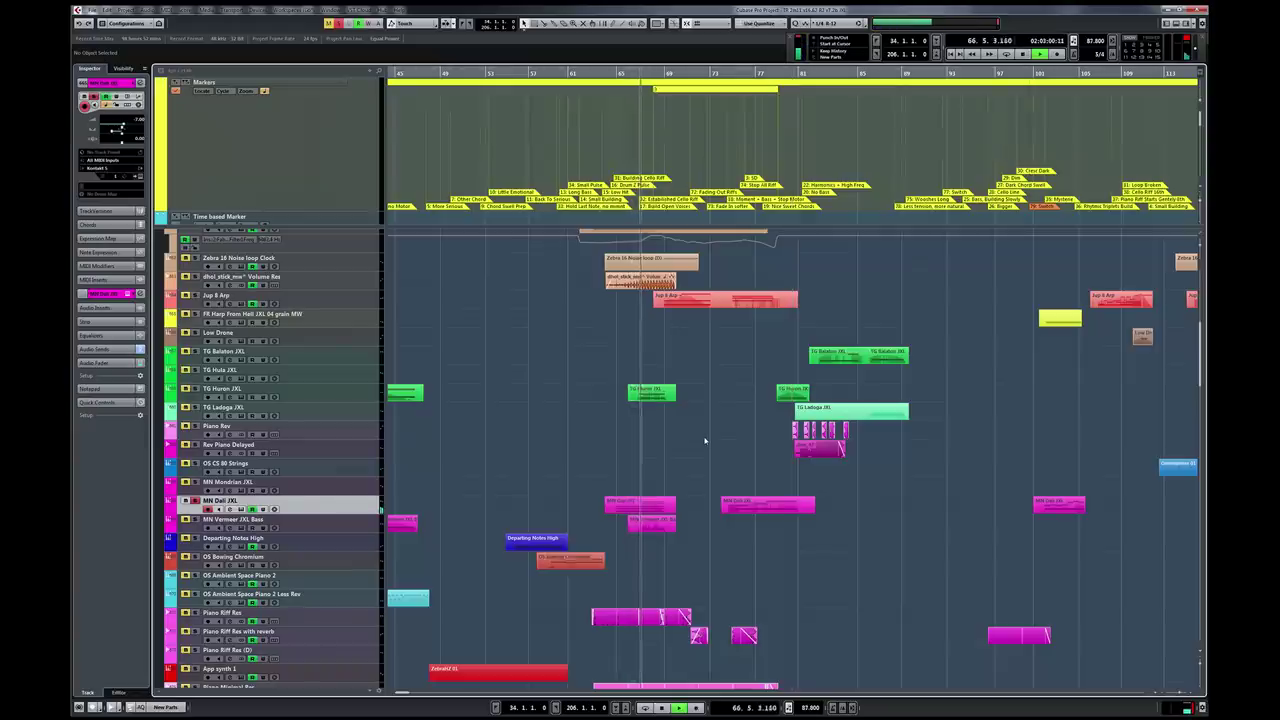
# Step: Examine MN Dali JXL's Kontakt instrument, stop playback, close the instrument window and unsolo the track
pyautogui.click(140, 177)
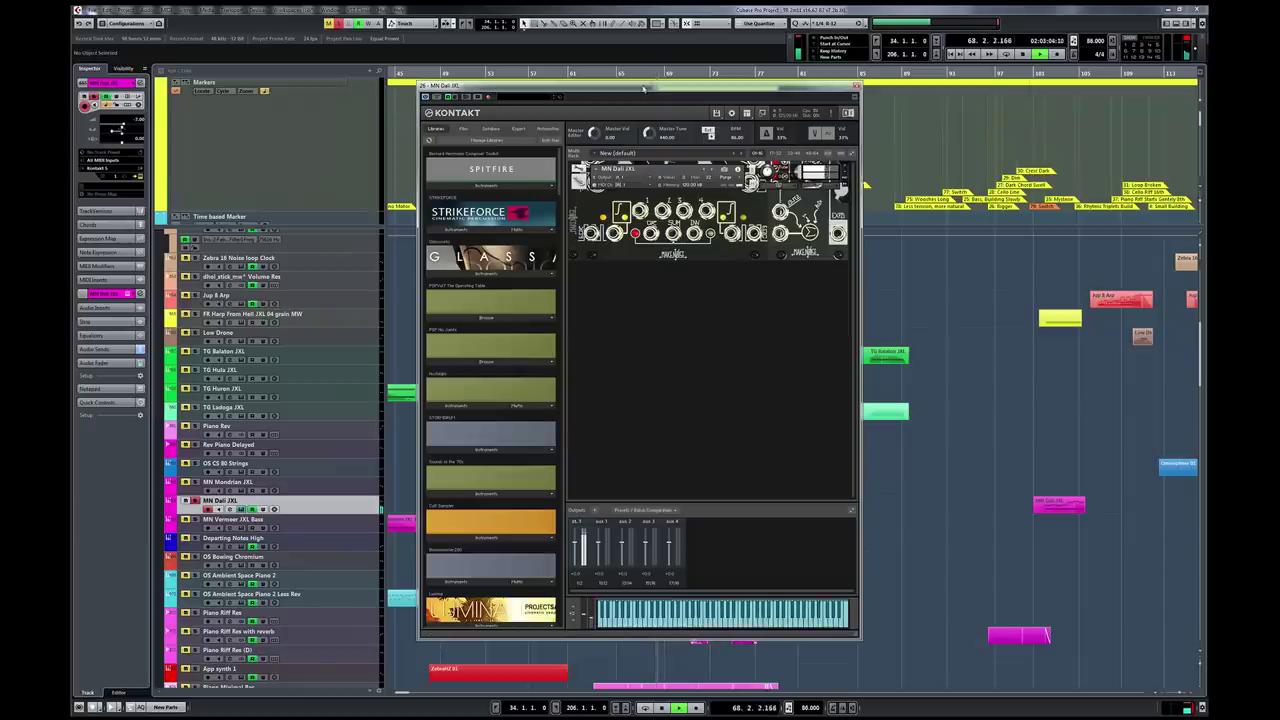
pyautogui.moveTo(644, 90); pyautogui.dragTo(864, 90)
pyautogui.press('space')
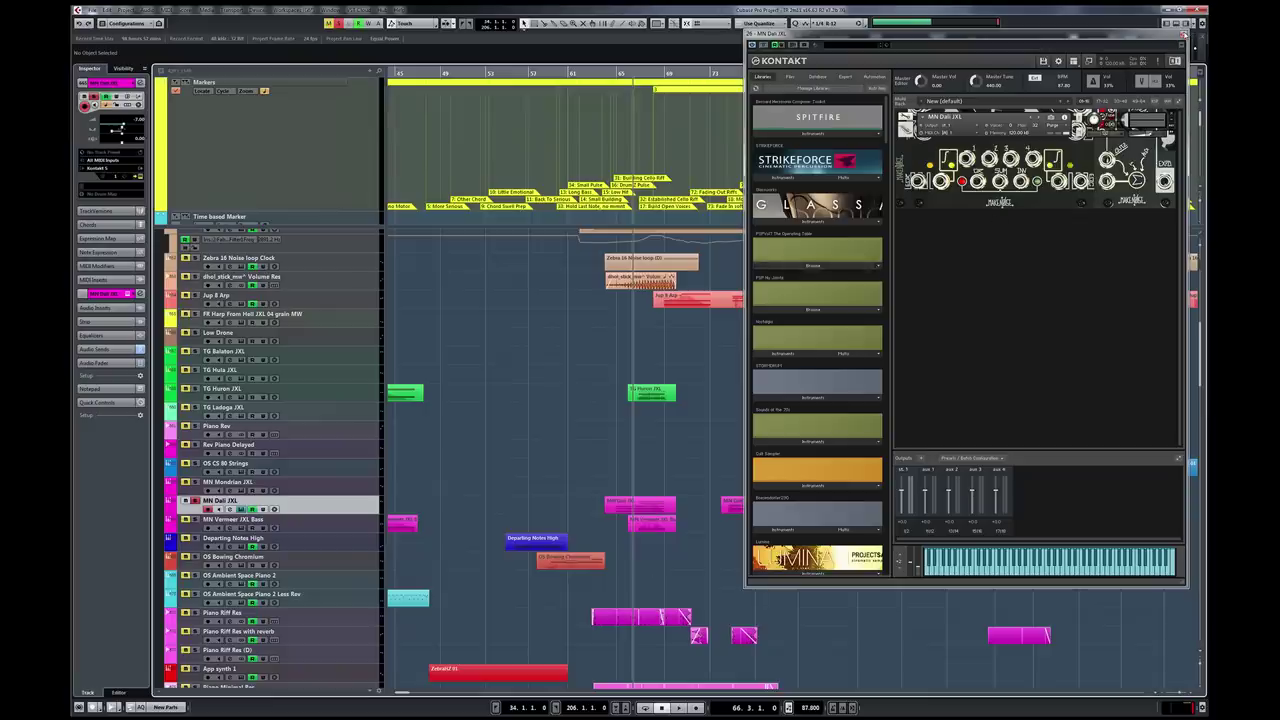
pyautogui.click(1183, 36)
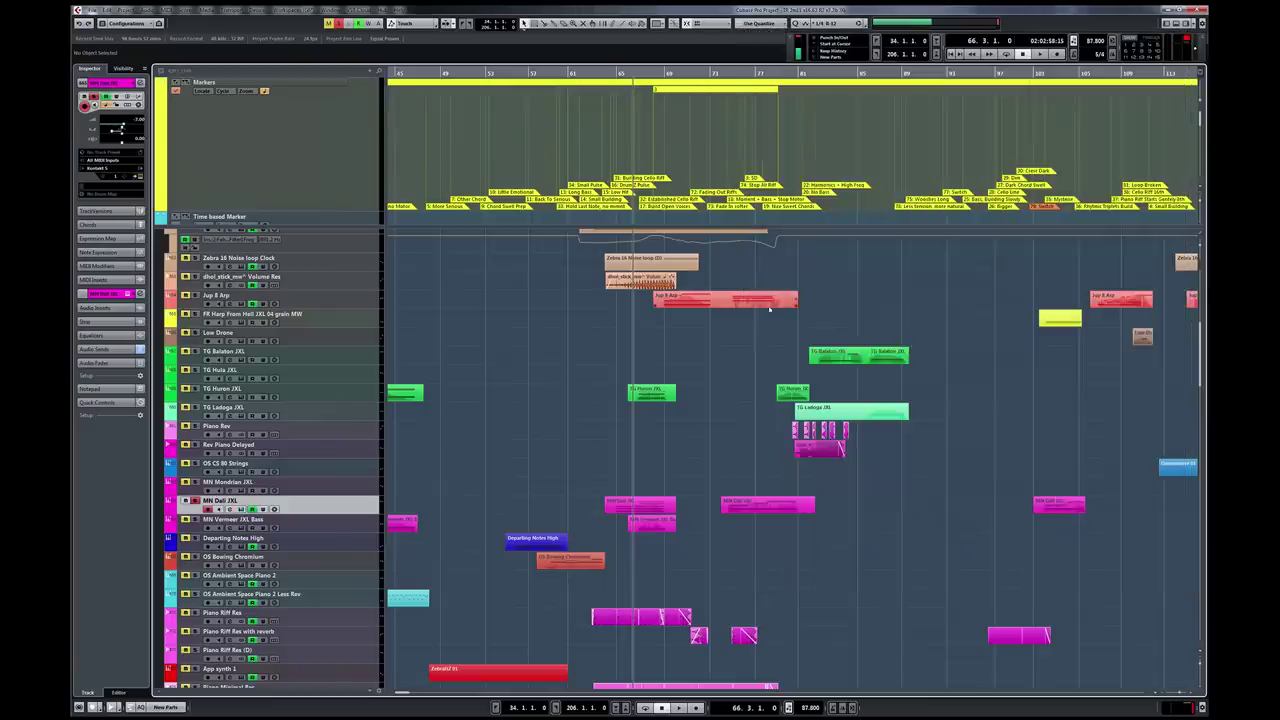
pyautogui.click(195, 501)
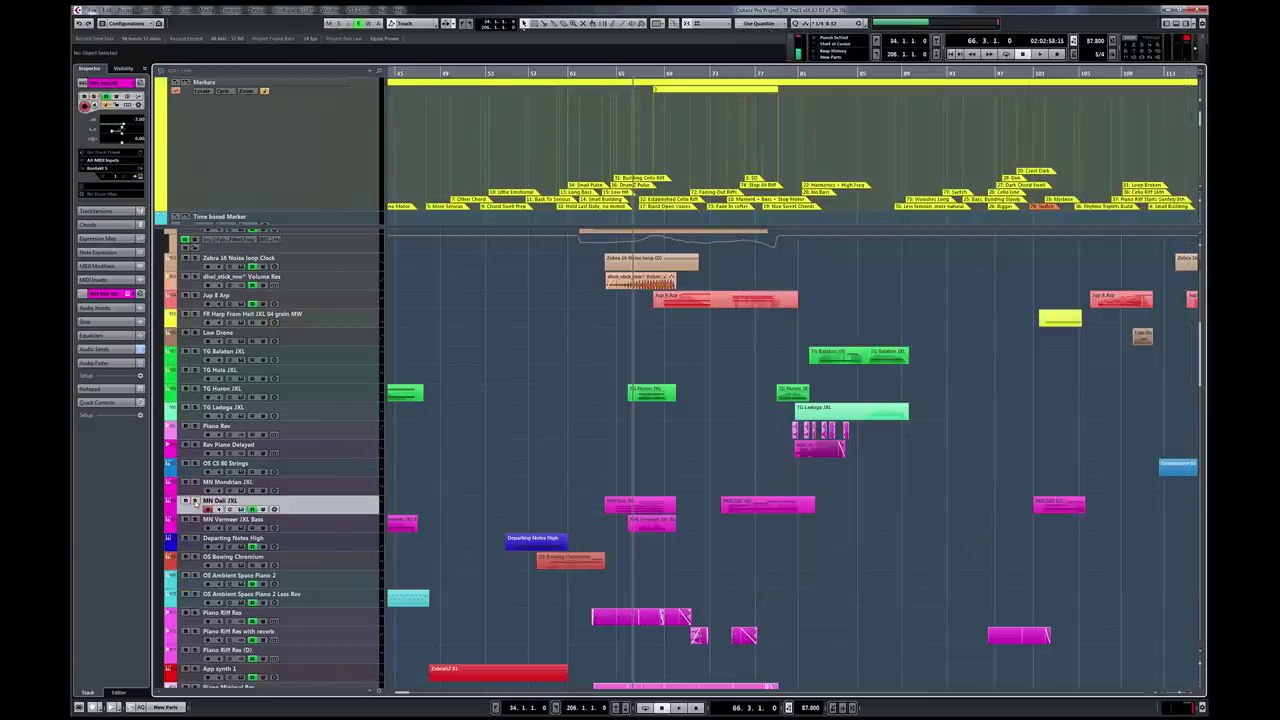
# Step: Examine the destinations of MN Dali JXL's doubler, Valhalla Dark and short delay sends, and close the channel settings
pyautogui.click(141, 84)
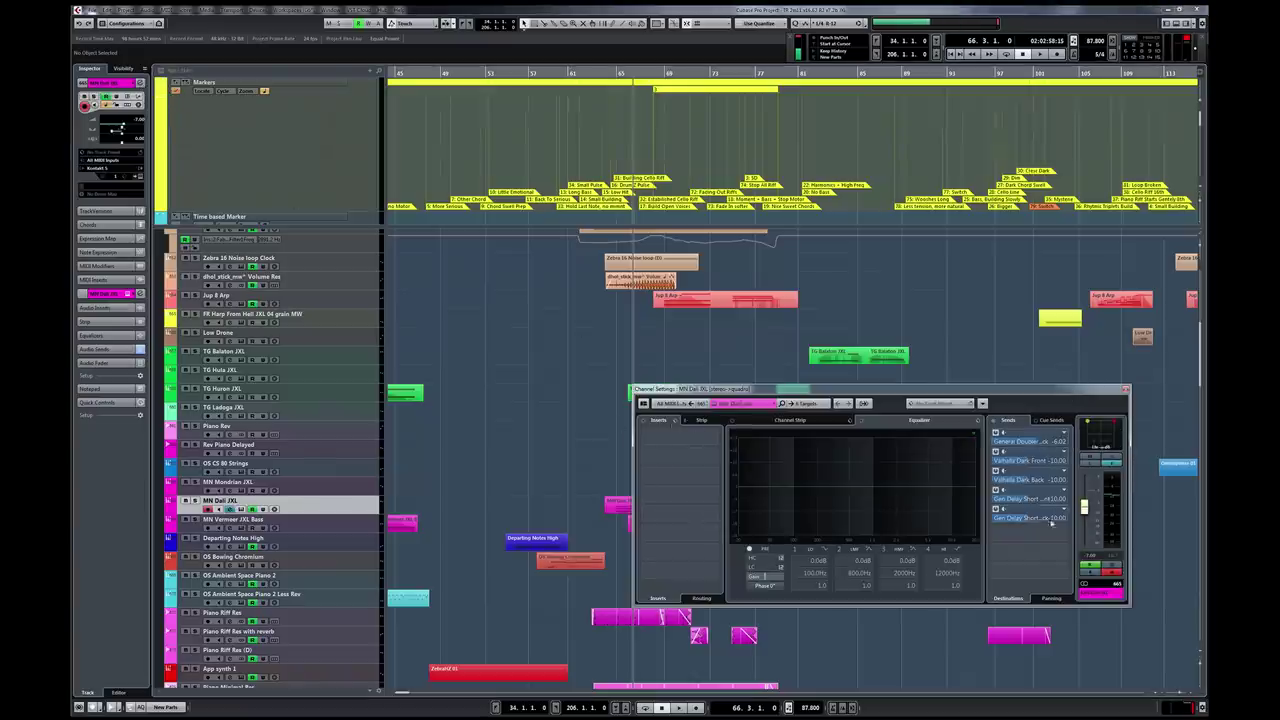
pyautogui.click(1064, 432)
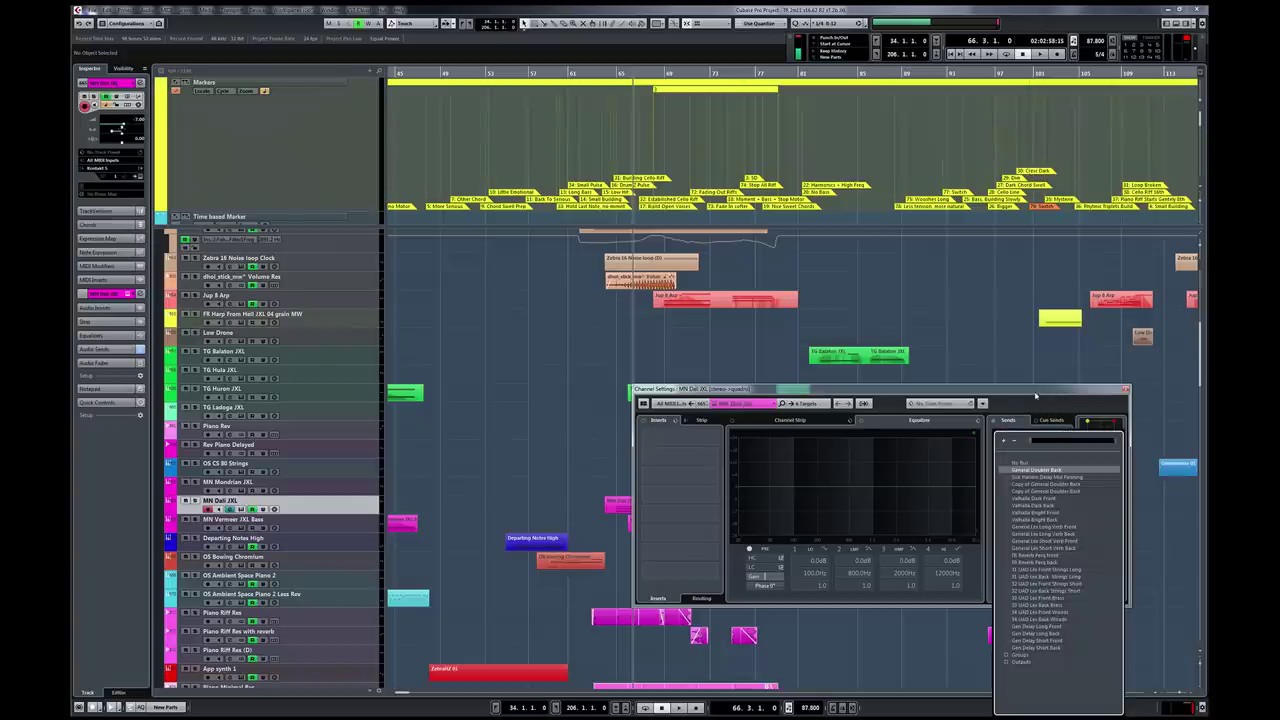
pyautogui.click(1034, 392)
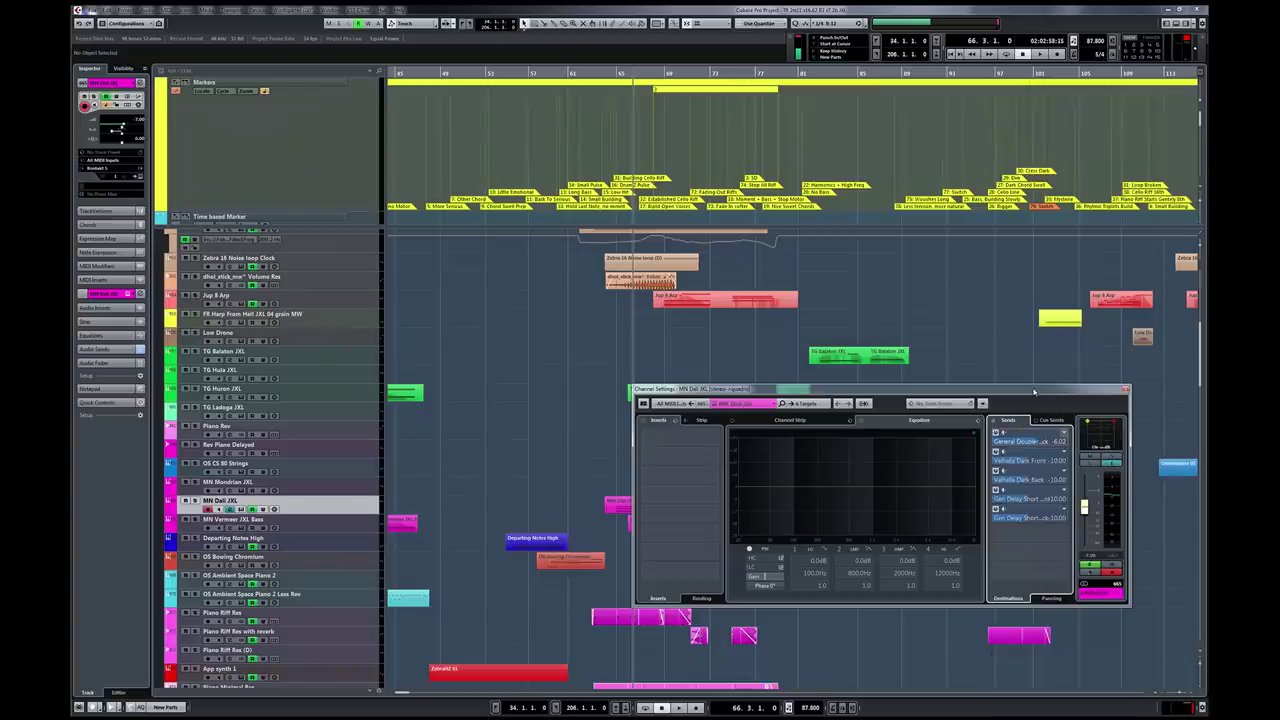
pyautogui.click(1064, 452)
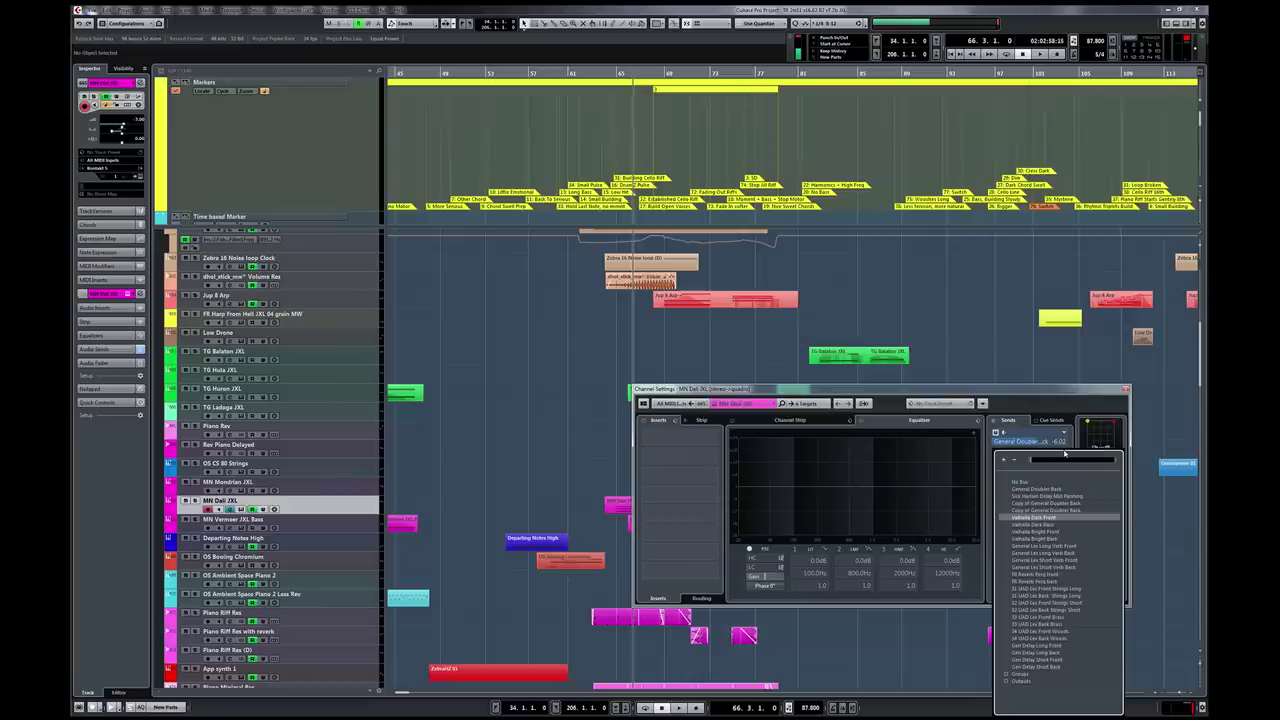
pyautogui.click(1013, 393)
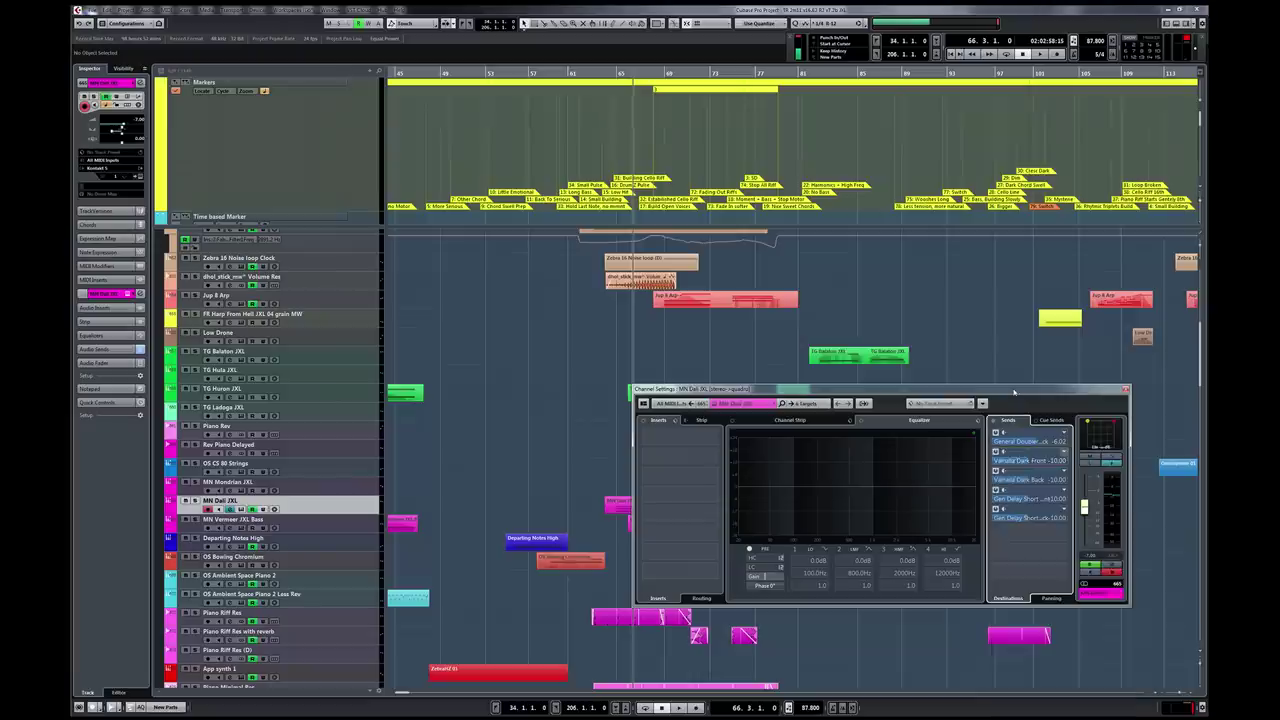
pyautogui.click(1064, 490)
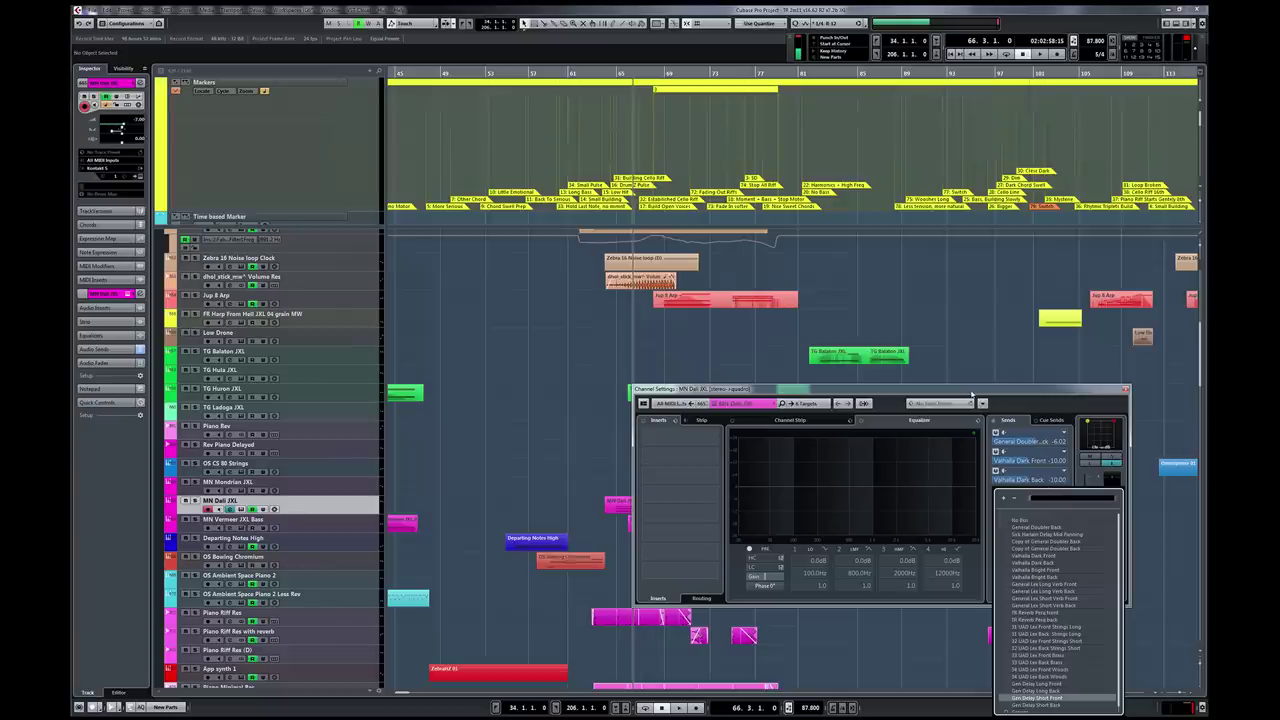
pyautogui.click(970, 393)
pyautogui.click(1126, 390)
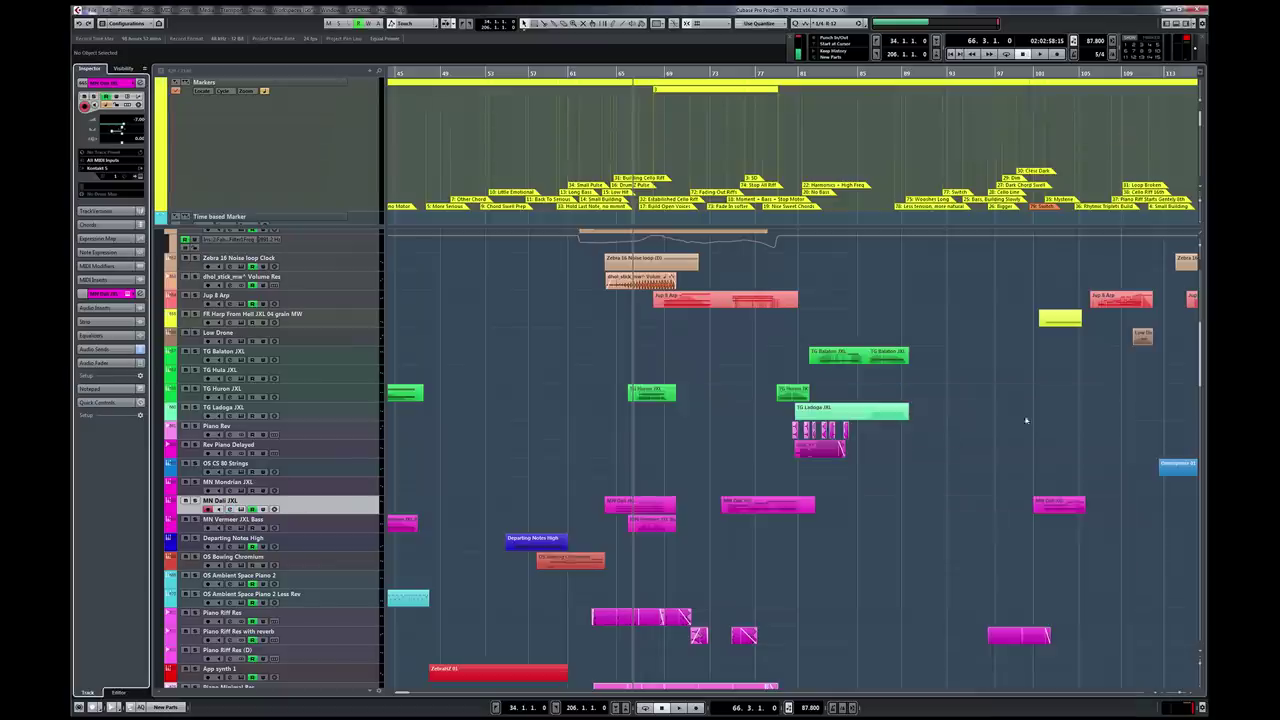
# Step: Play the soloed OS Bowing Chromium track from about bar 59, stop playback and unsolo the track
pyautogui.scroll(-3, 648, 493)
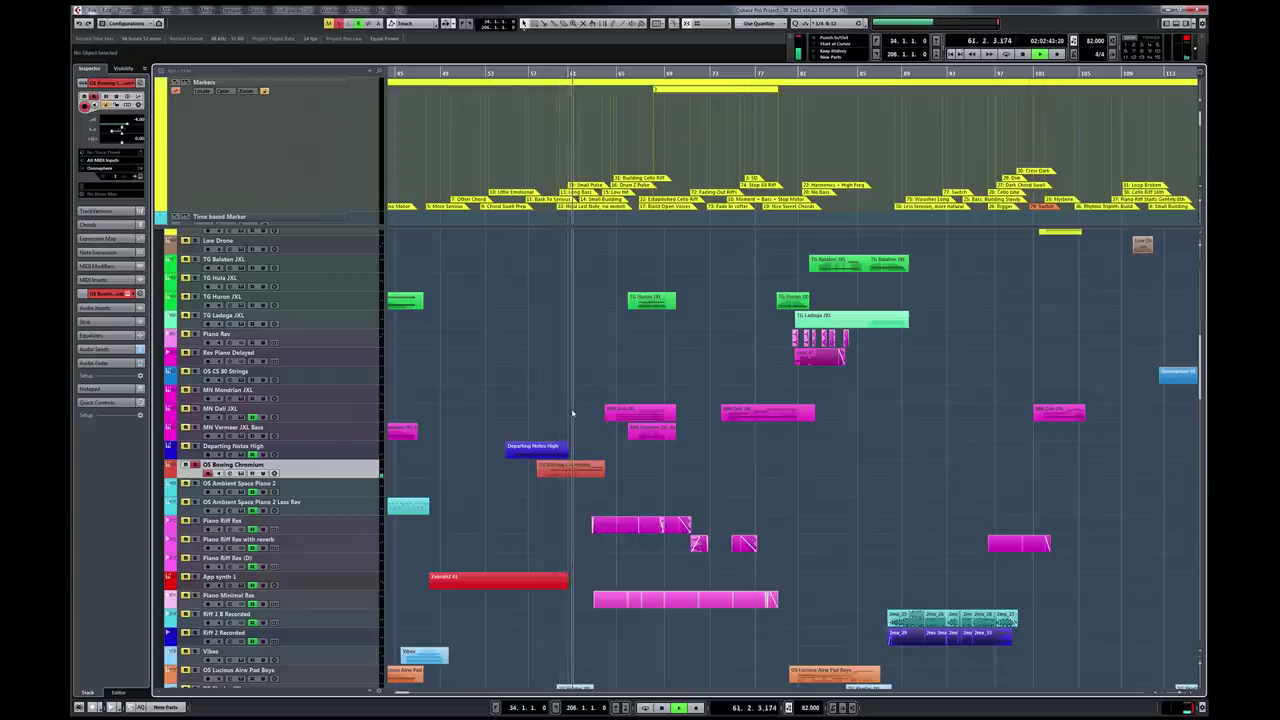
pyautogui.press('space')
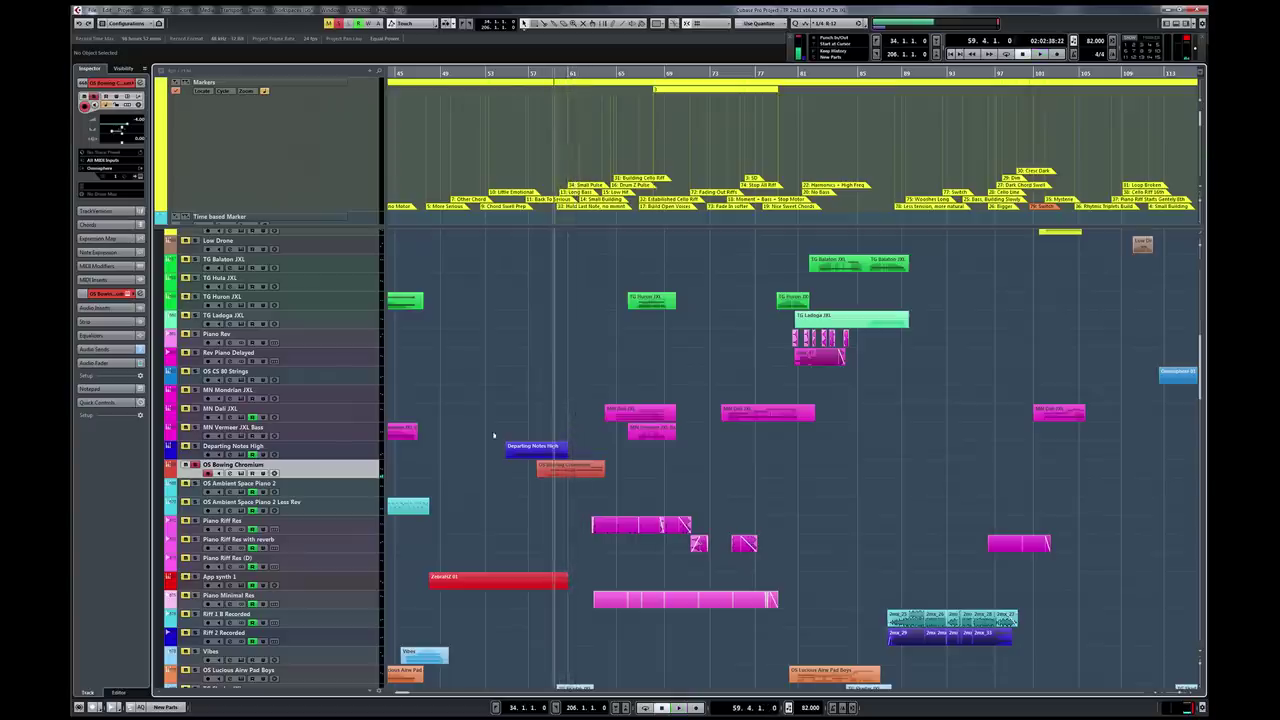
pyautogui.click(195, 466)
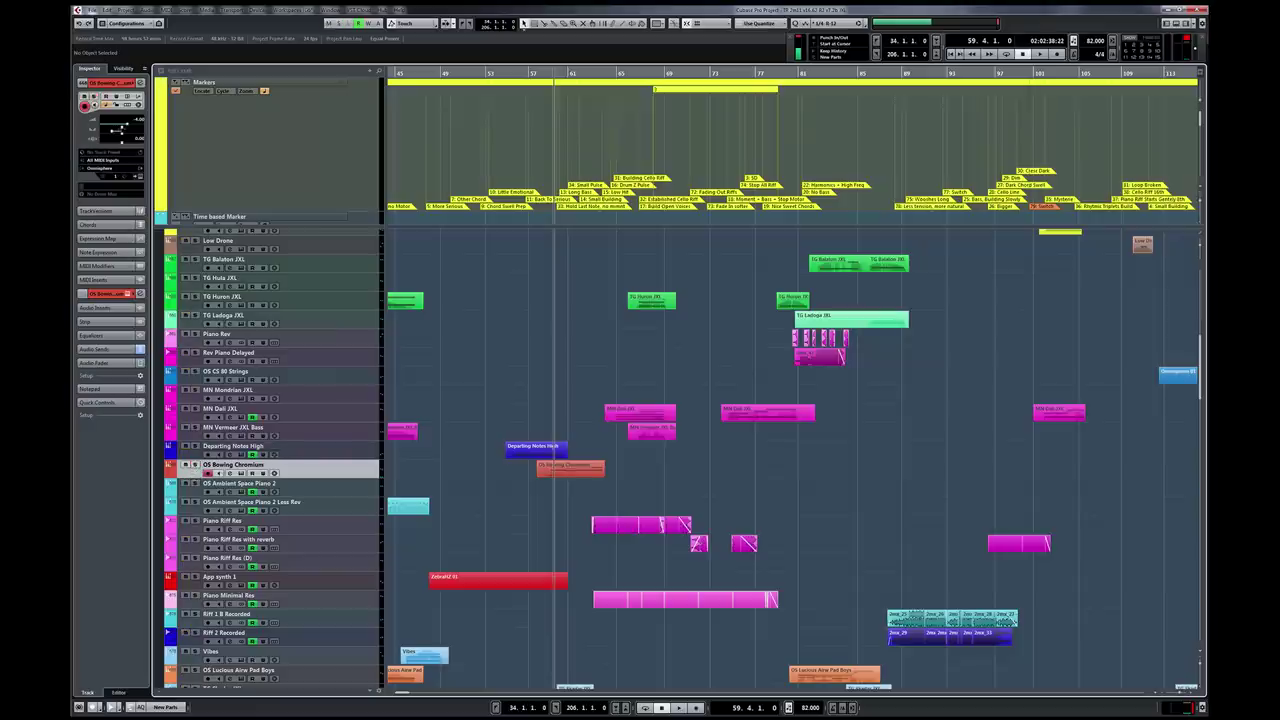
# Step: Solo Piano Riff Res and Piano Minimal Res, and move Piano Minimal Res directly below Piano Riff Res
pyautogui.click(210, 524)
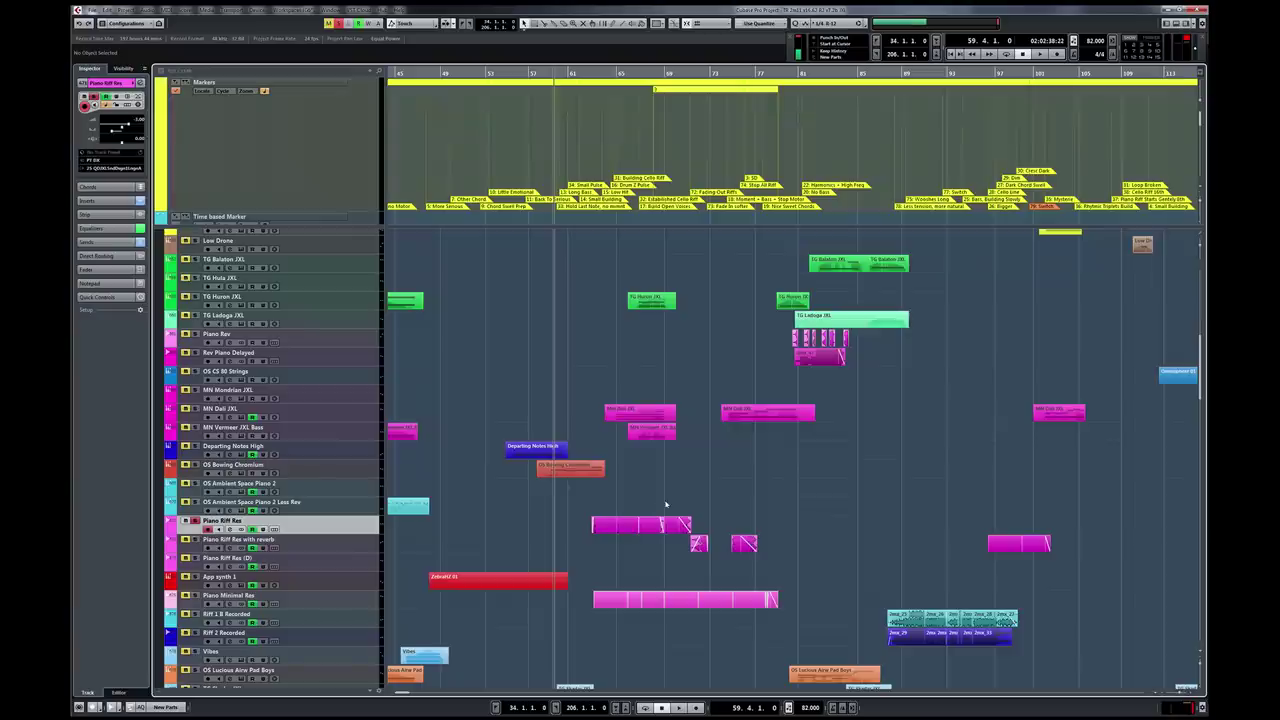
pyautogui.click(196, 597)
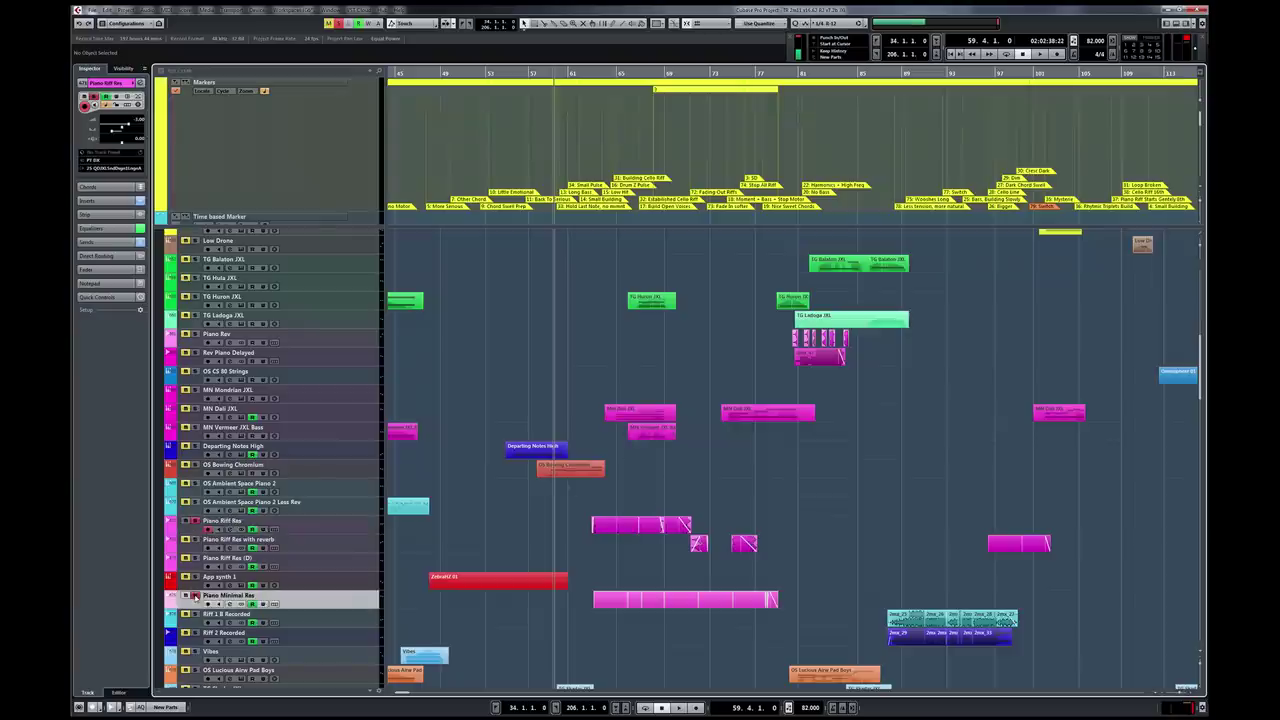
pyautogui.moveTo(317, 603); pyautogui.dragTo(318, 548)
# Step: Play the soloed Piano Riff Res and Piano Minimal Res from about bar 62, look closely at their parts and stop playback
pyautogui.click(589, 69)
pyautogui.press('space')
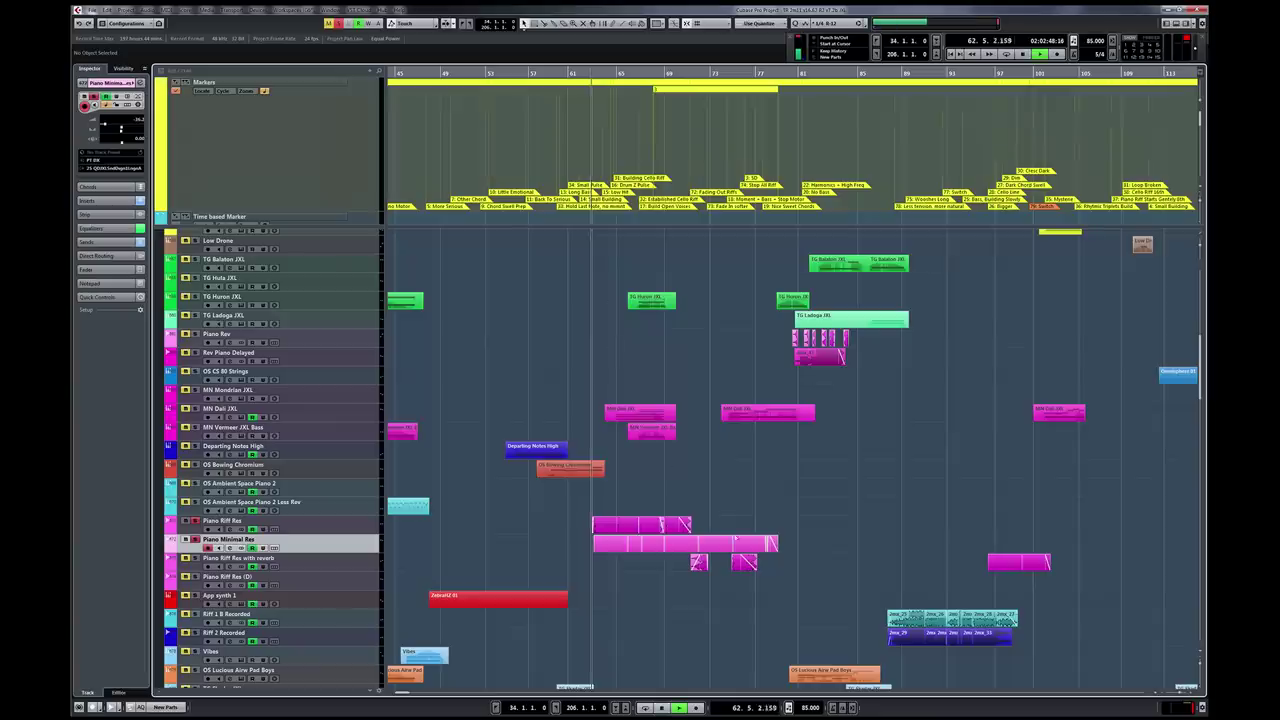
pyautogui.press('h')
pyautogui.press('h')
pyautogui.press('h')
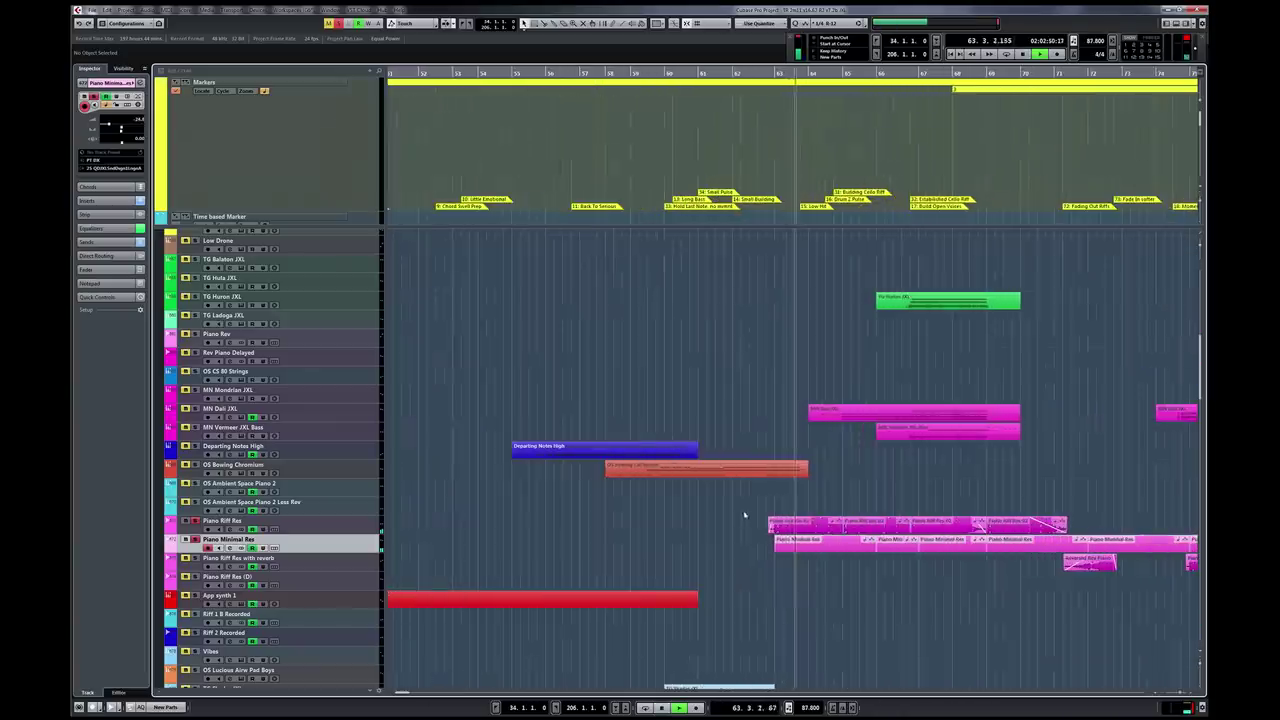
pyautogui.press('g')
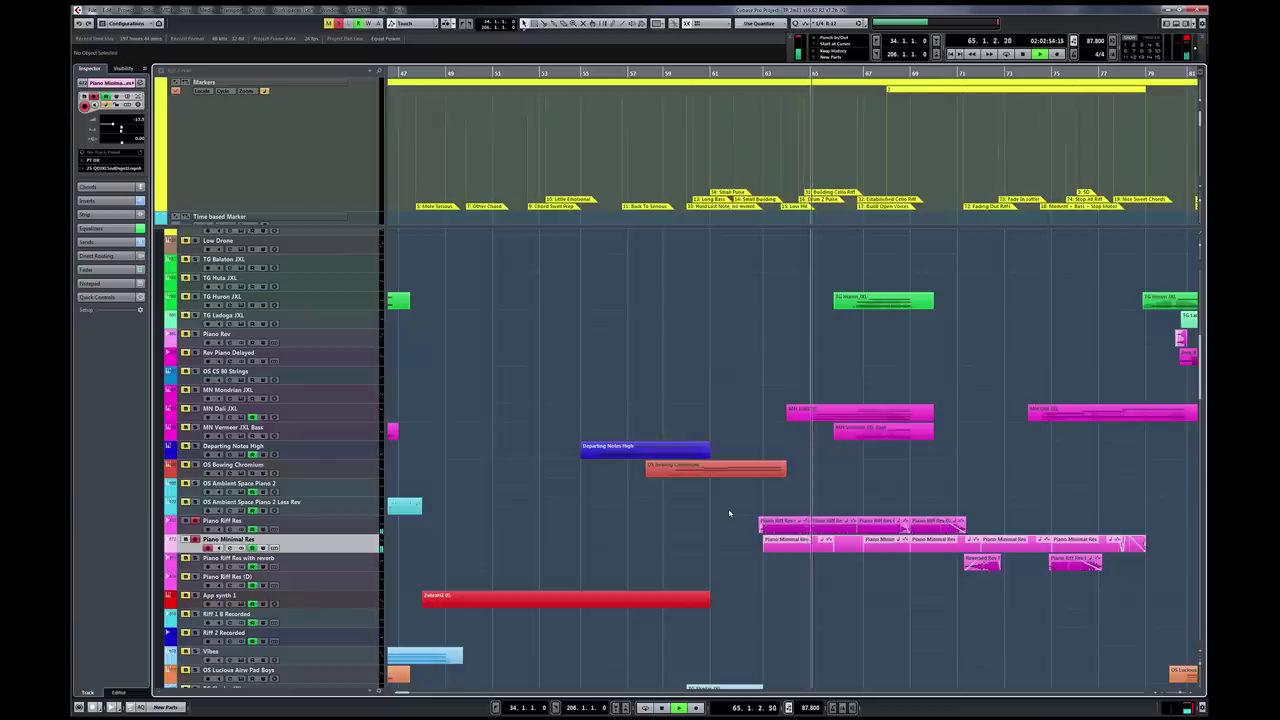
pyautogui.press('h')
pyautogui.press('h')
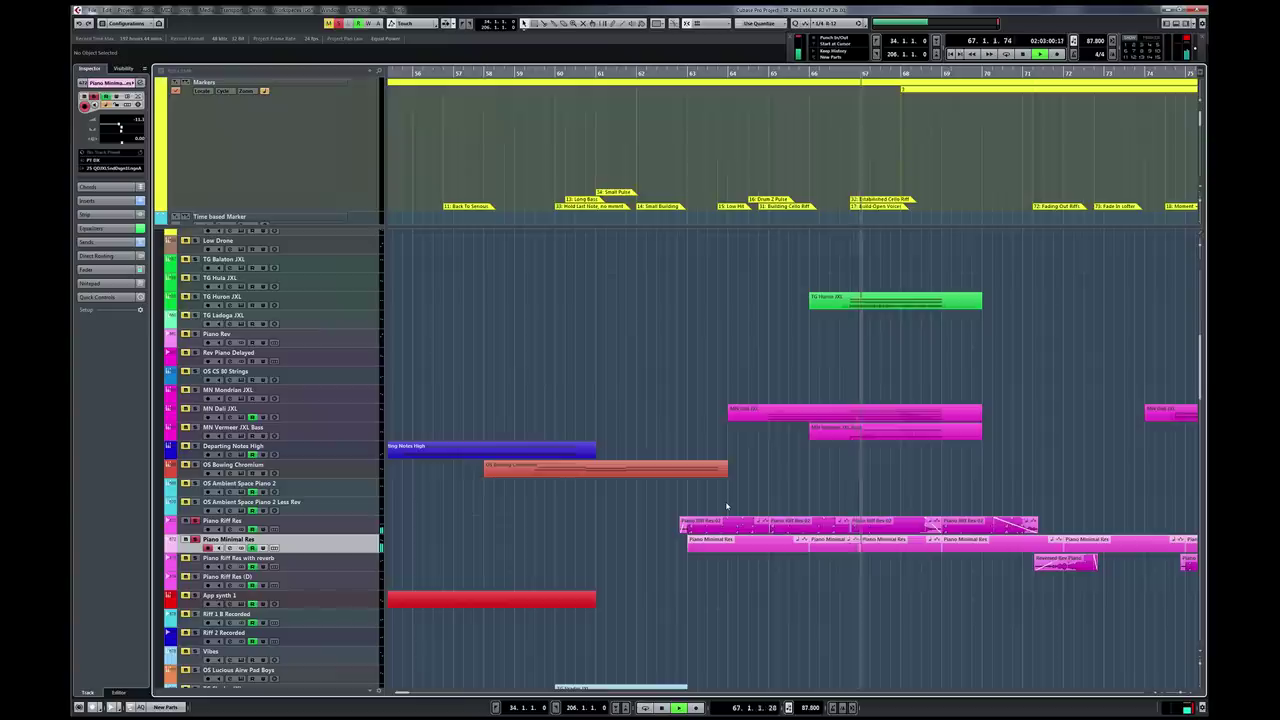
pyautogui.press('g')
pyautogui.press('space')
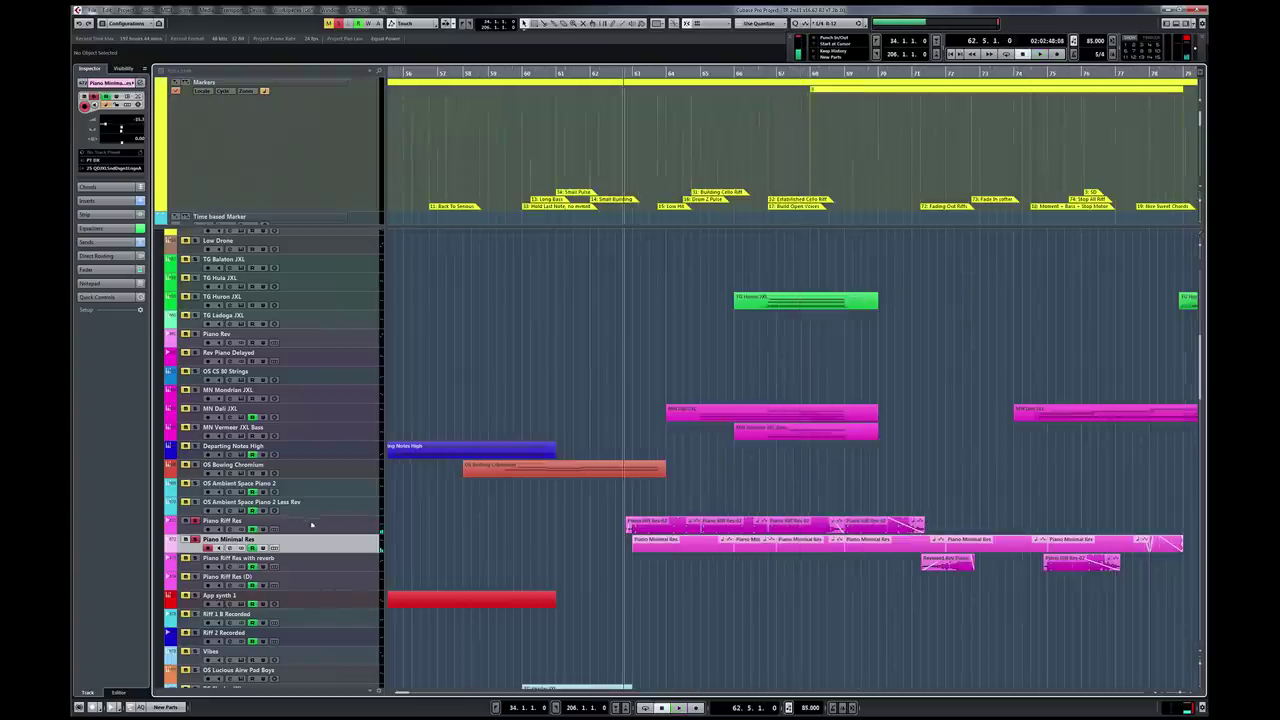
# Step: Show the inserts in the mixer, examine Piano Riff Res's InPhase plug-in and return to the project window
pyautogui.press('F3')
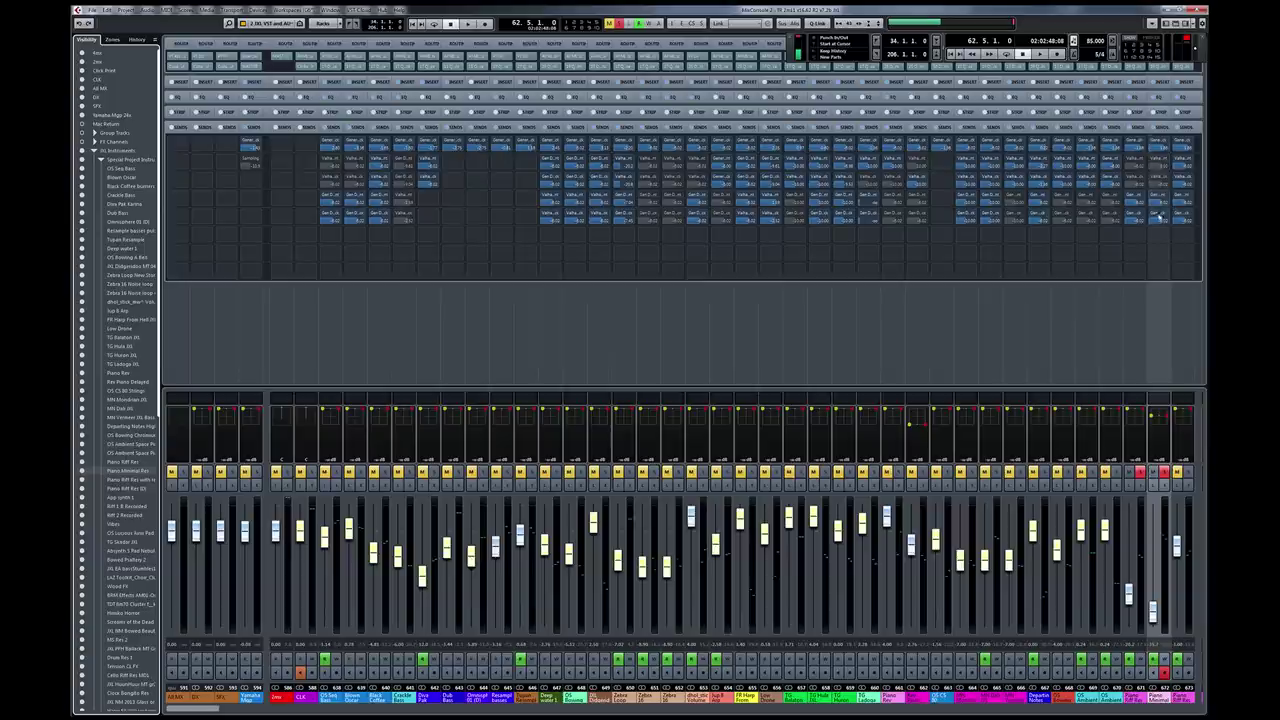
pyautogui.click(1138, 82)
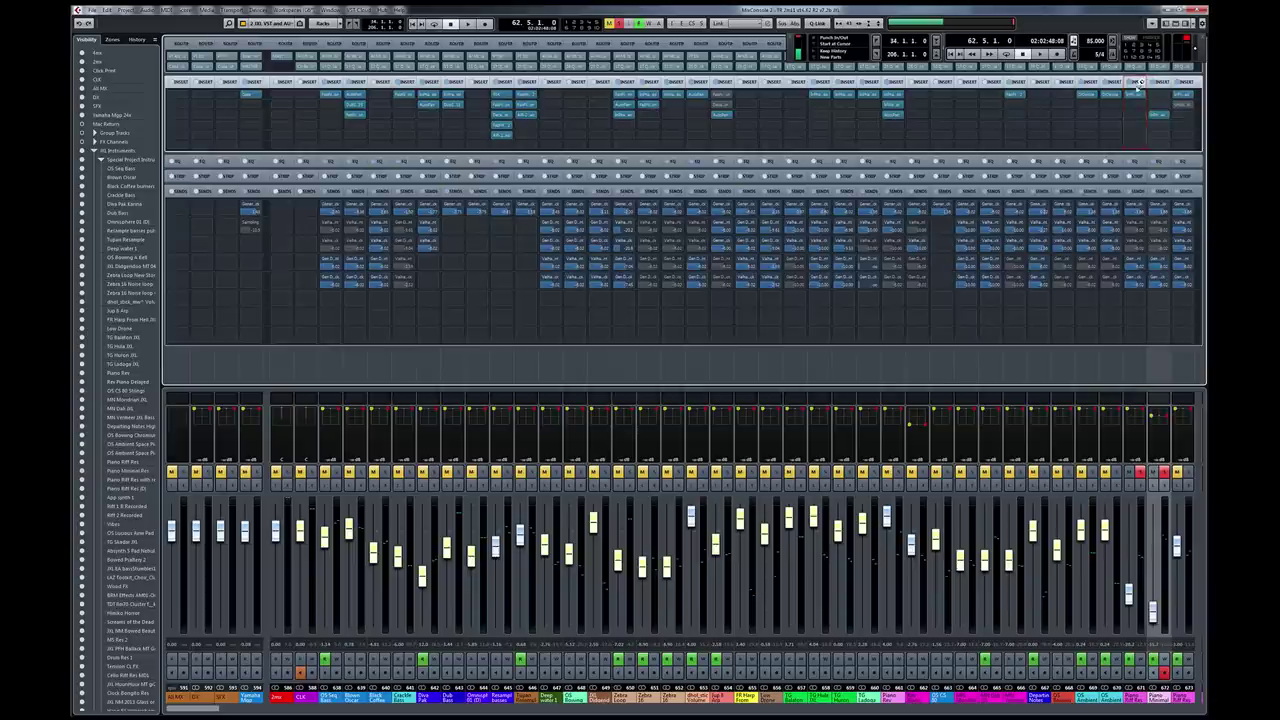
pyautogui.click(1134, 94)
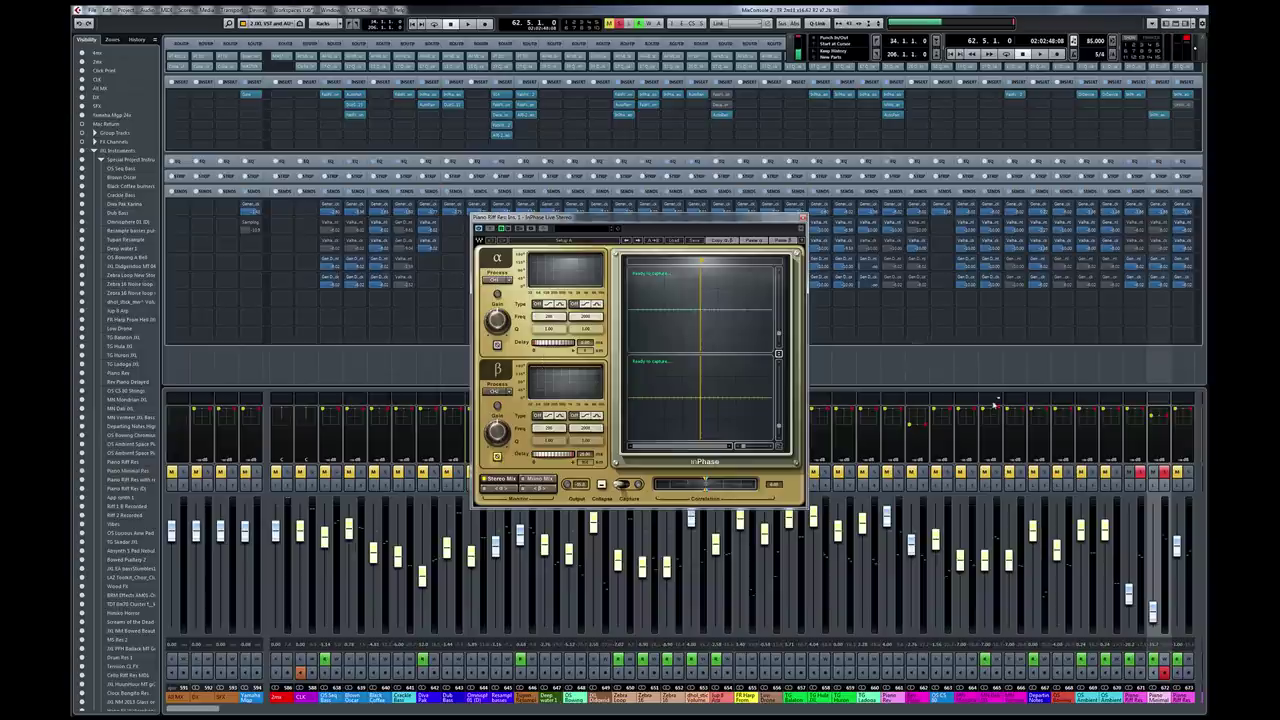
pyautogui.click(802, 218)
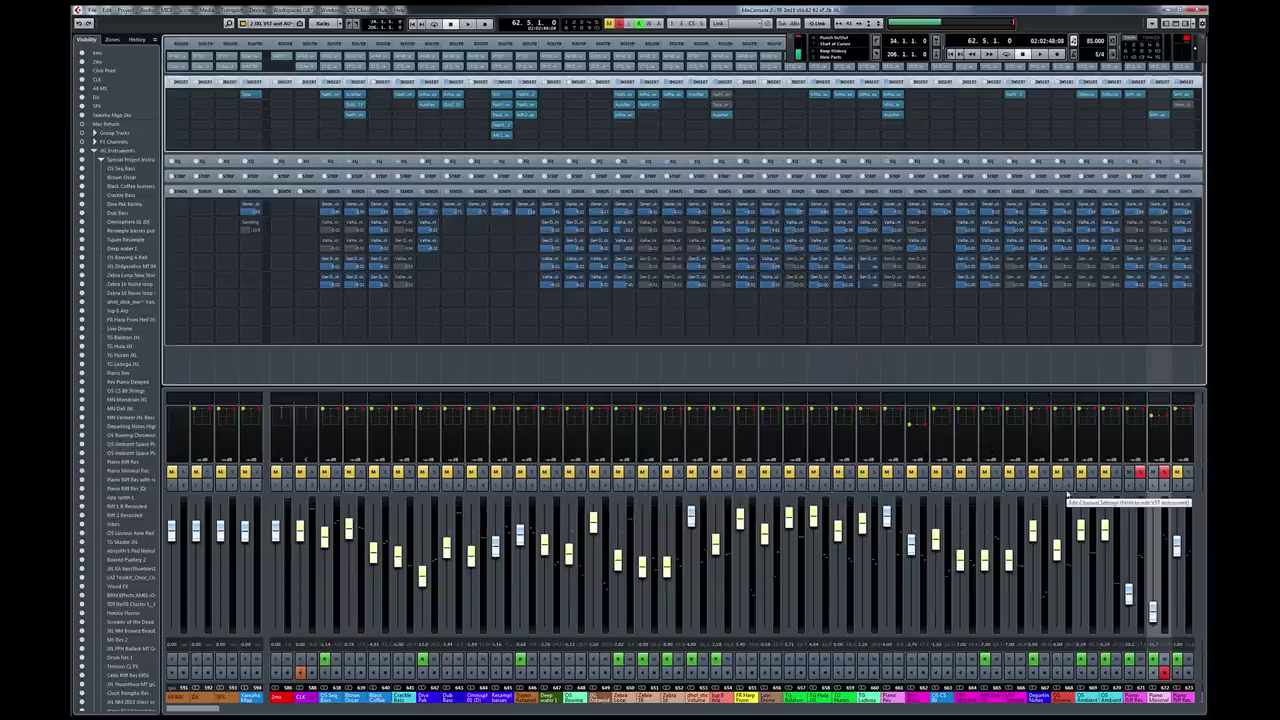
pyautogui.press('F3')
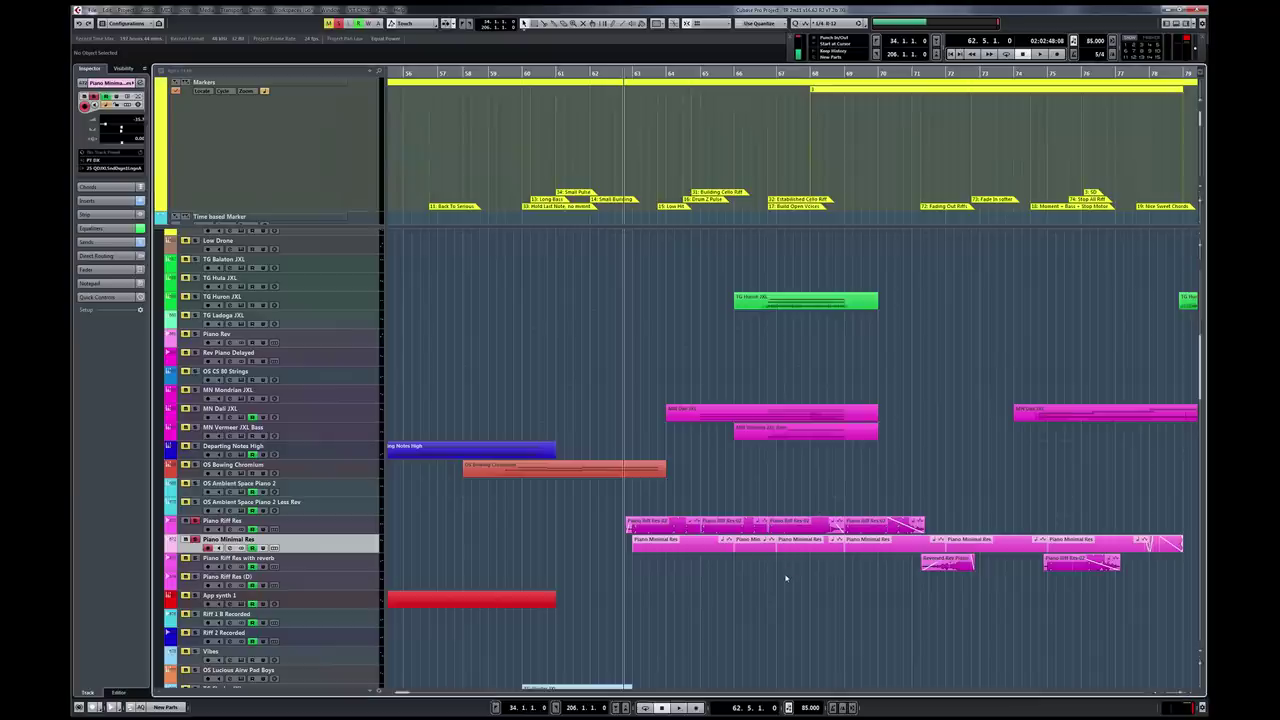
# Step: Unsolo the piano tracks, solo Riff 1 B Recorded and play it from about bar 91
pyautogui.press('g')
pyautogui.press('g')
pyautogui.press('g')
pyautogui.press('g')
pyautogui.press('g')
pyautogui.press('g')
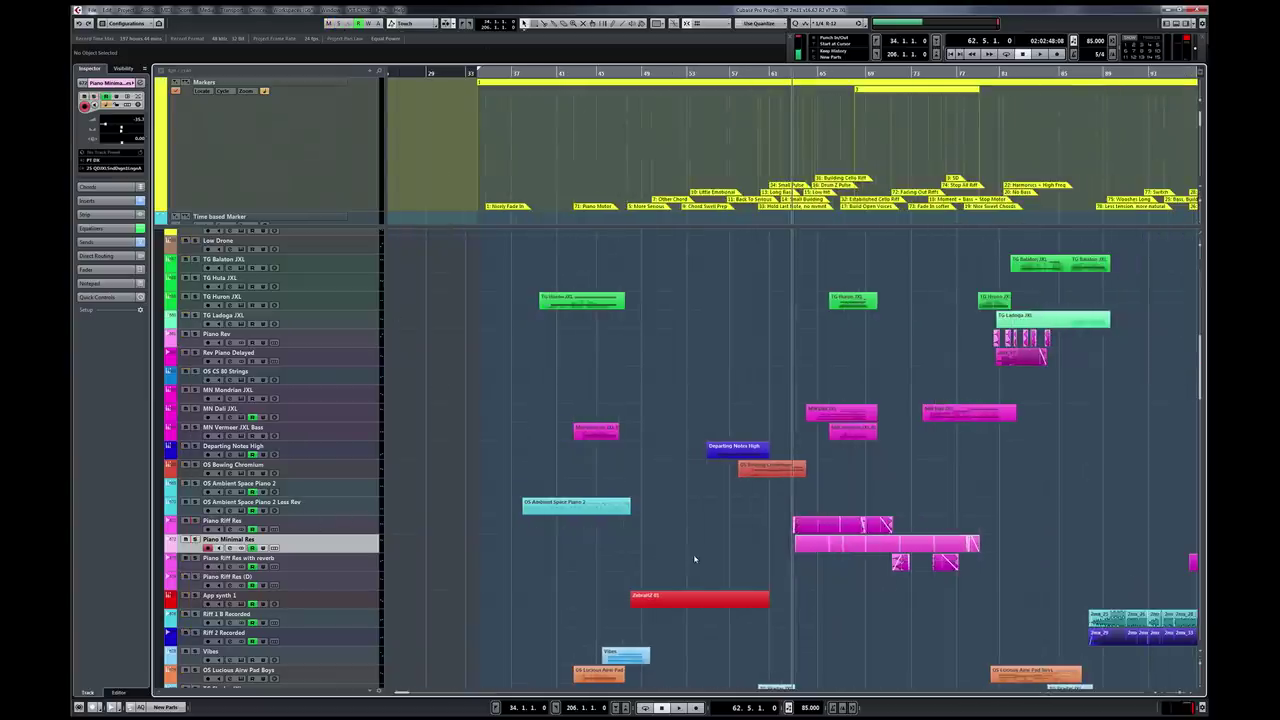
pyautogui.scroll(-5, 694, 559)
pyautogui.hscroll(5, 866, 502)
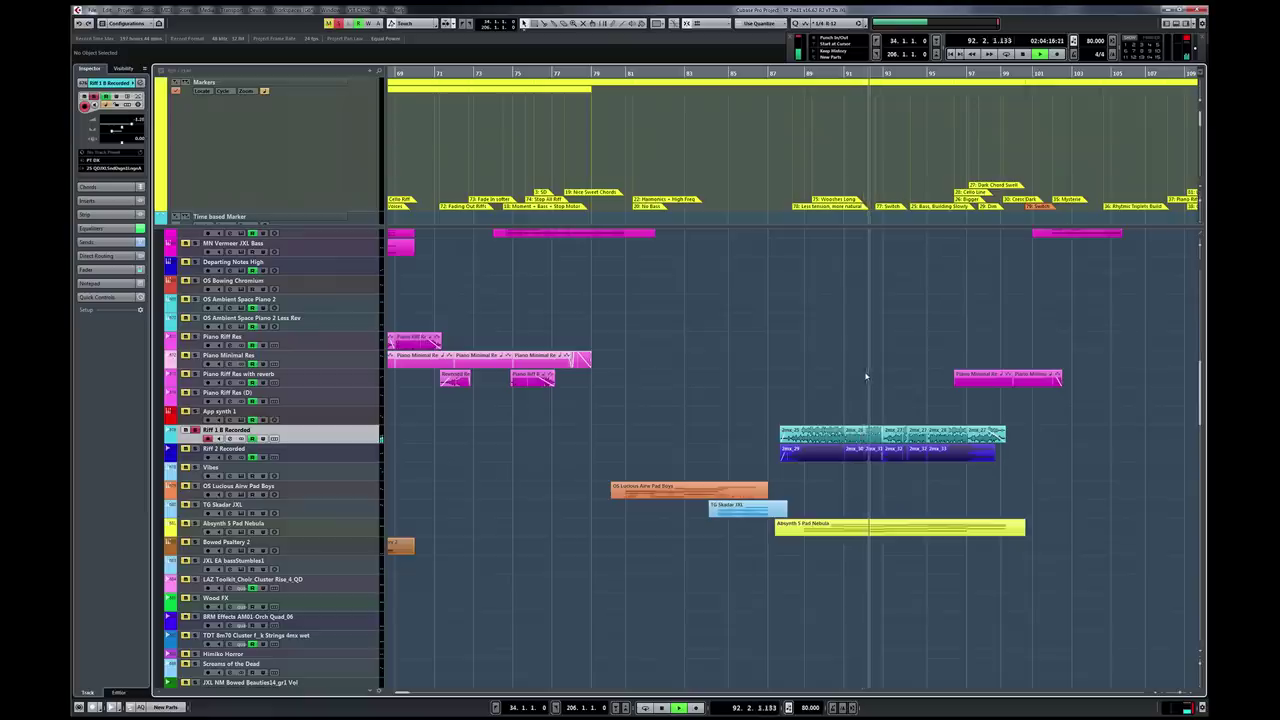
# Step: Examine Riff 1 B Recorded's equalizer and sends in the channel settings, stop playback and close them
pyautogui.press('e')
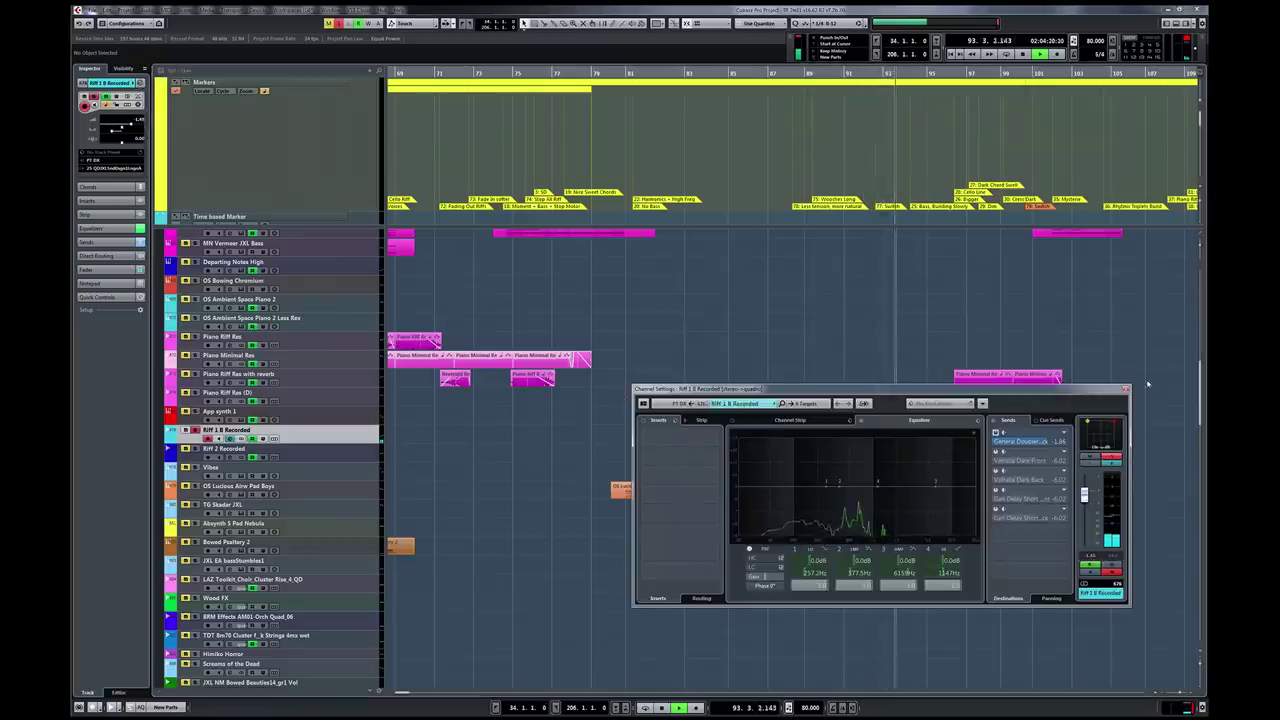
pyautogui.press('space')
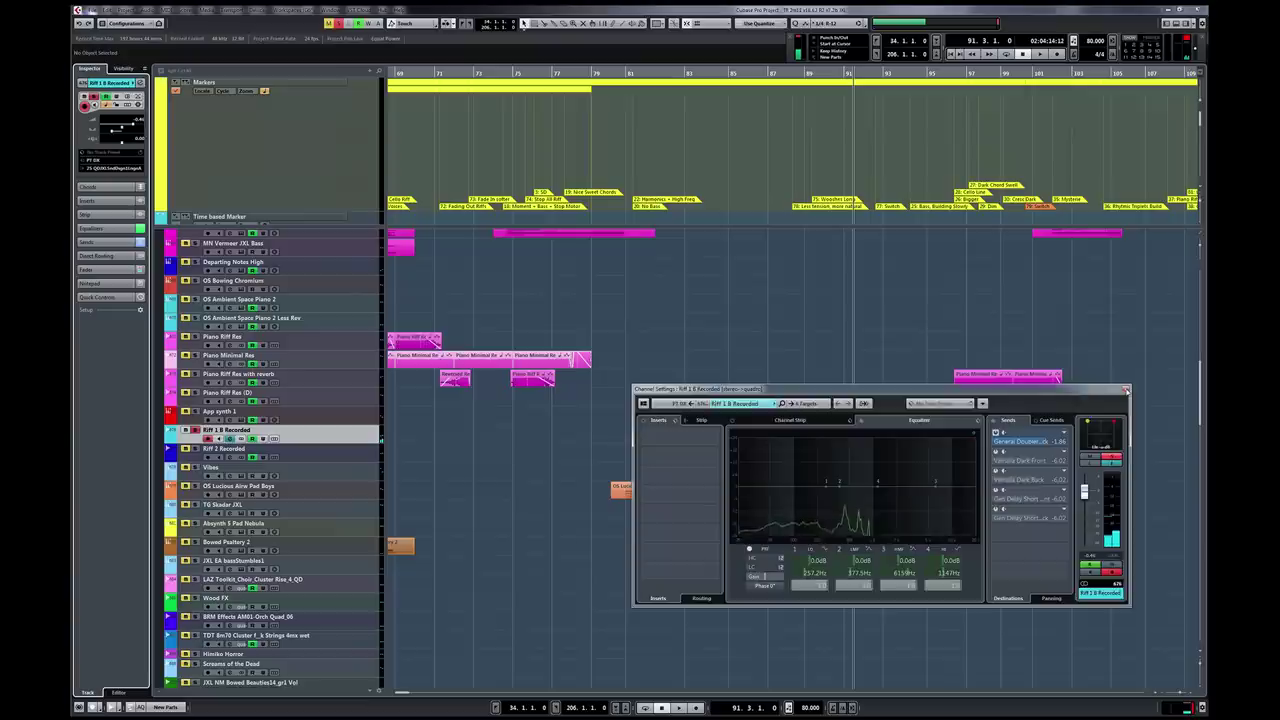
pyautogui.click(1126, 390)
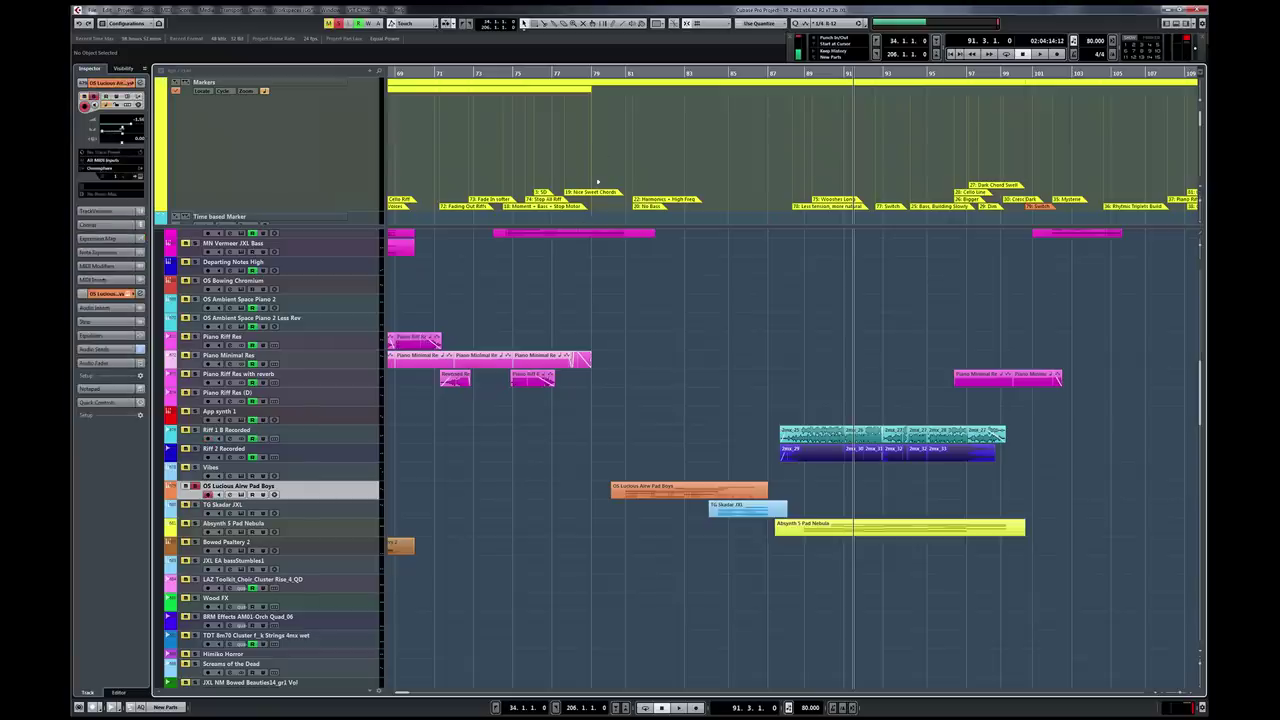
# Step: Play the soloed OS Lucious pad from about bar 82, look closely at its part and the surrounding arrangement, and stop playback
pyautogui.click(657, 73)
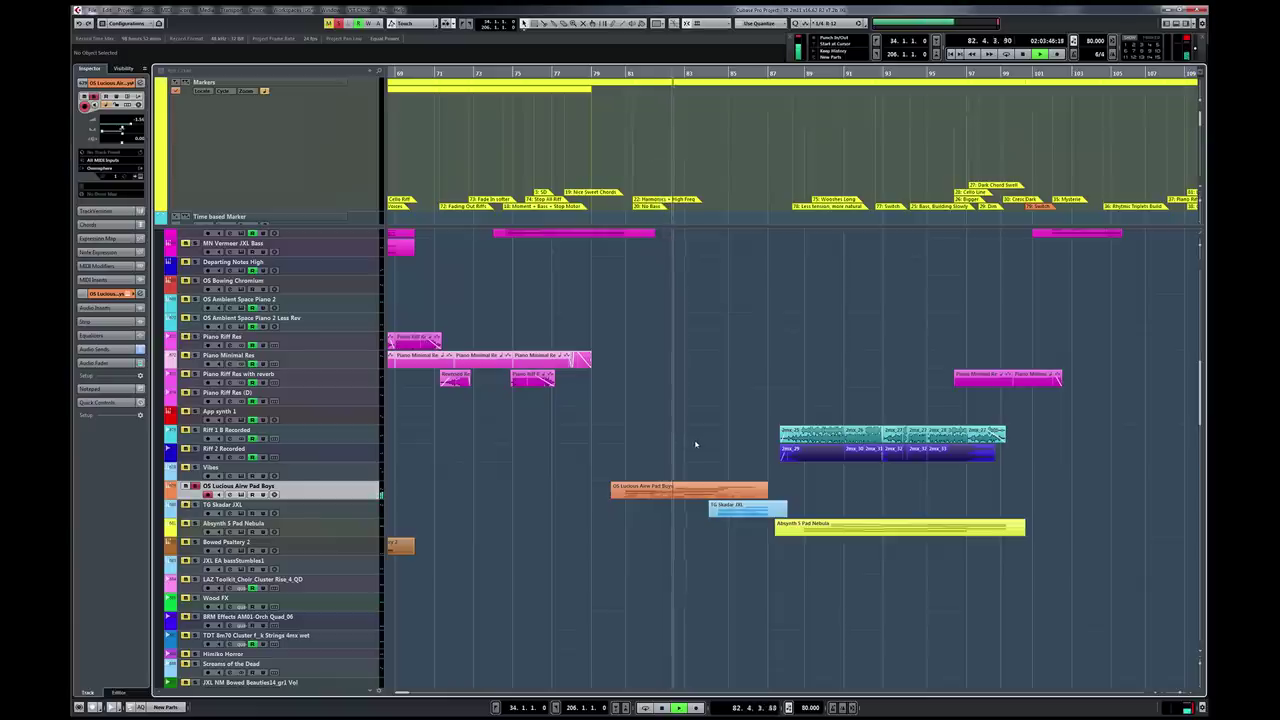
pyautogui.press('h')
pyautogui.press('h')
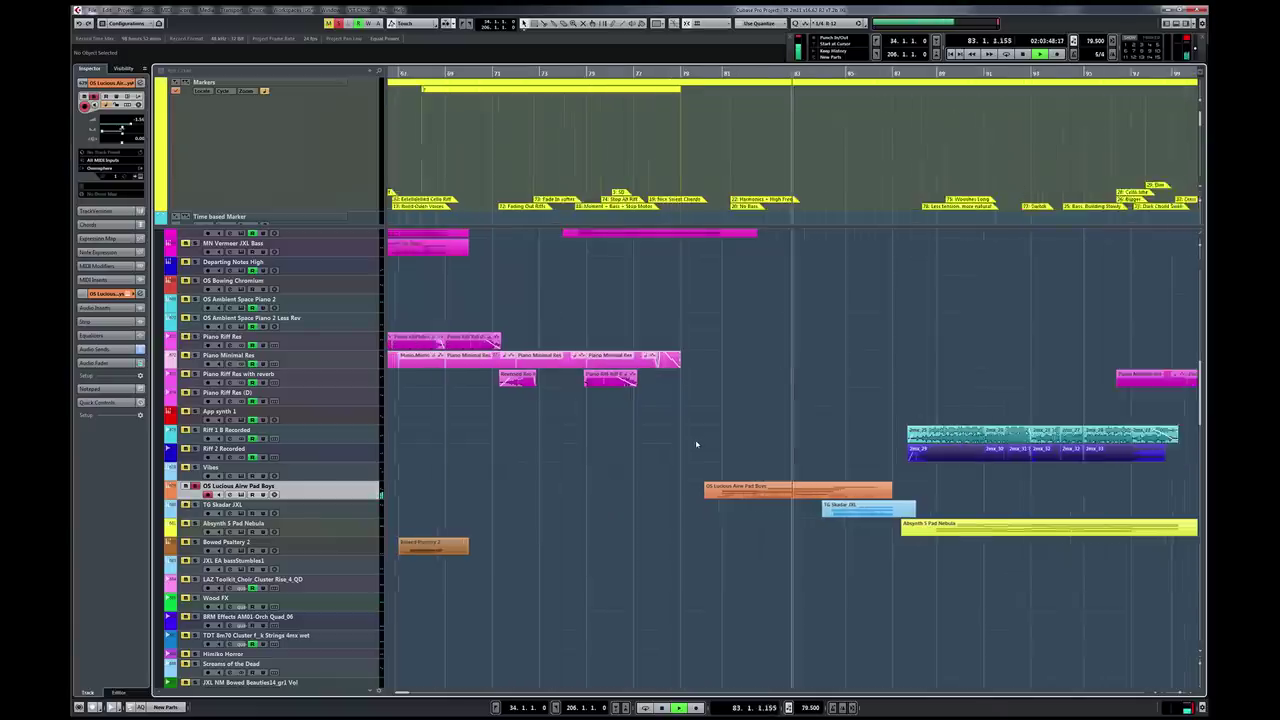
pyautogui.press('g')
pyautogui.press('g')
pyautogui.press('g')
pyautogui.press('g')
pyautogui.press('g')
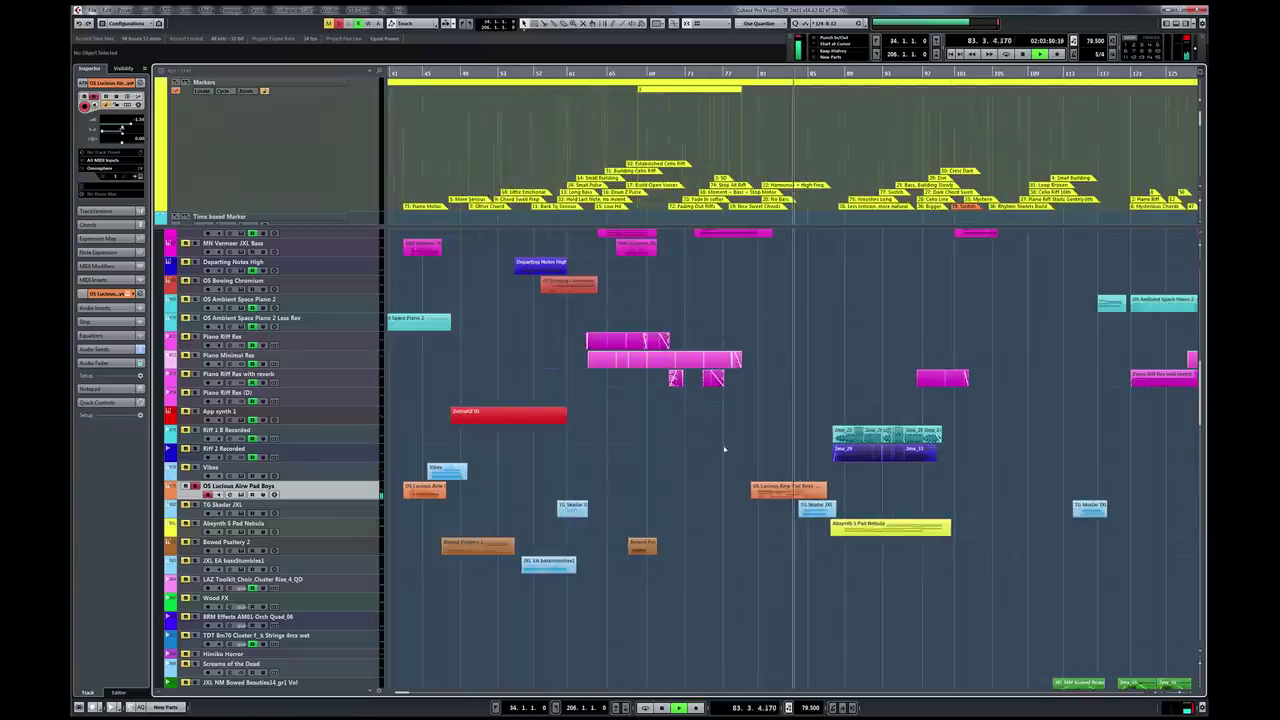
pyautogui.press('space')
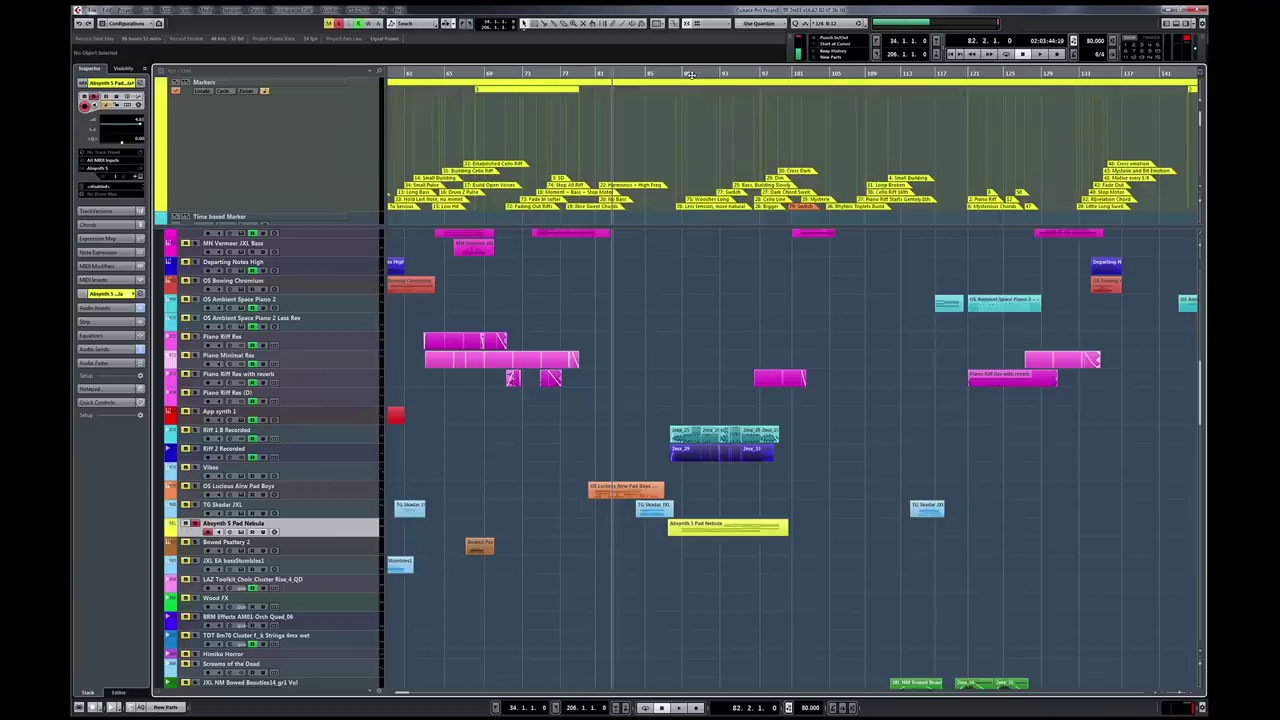
# Step: Set the playback position to about bar 90 and open Absynth 5 Pad Nebula's instrument clear of its part in the arrangement
pyautogui.click(690, 74)
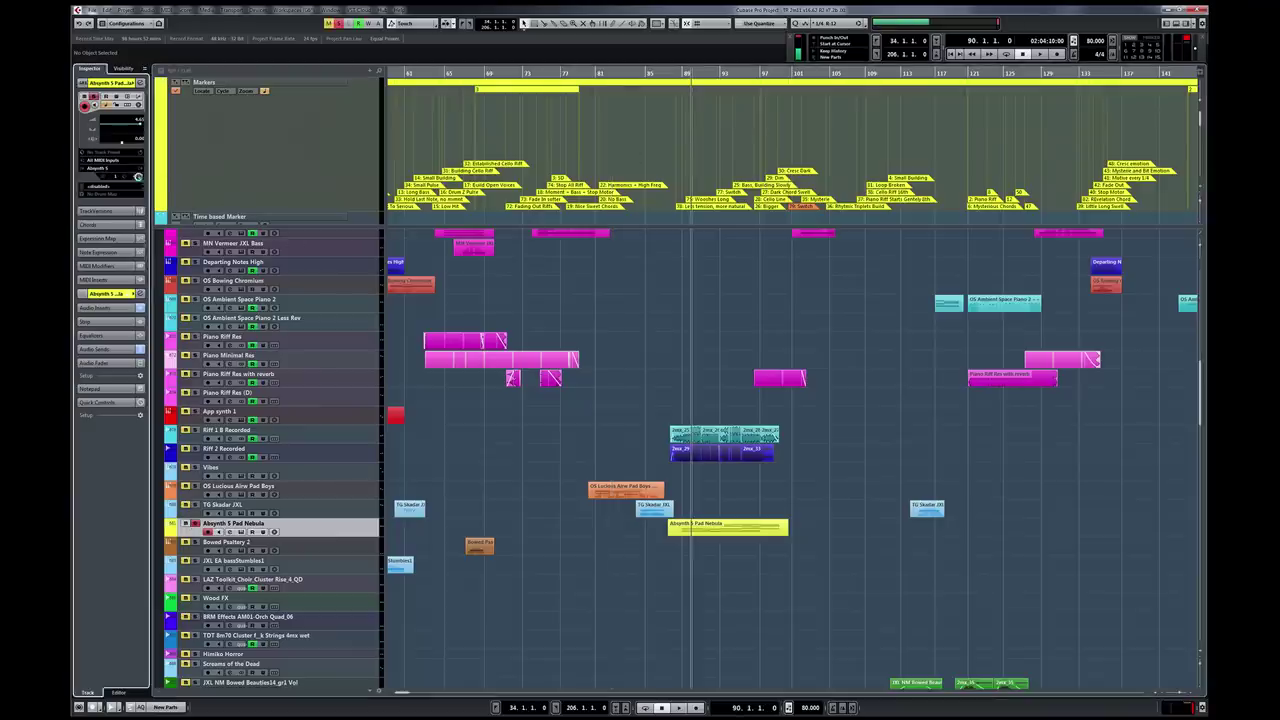
pyautogui.click(140, 178)
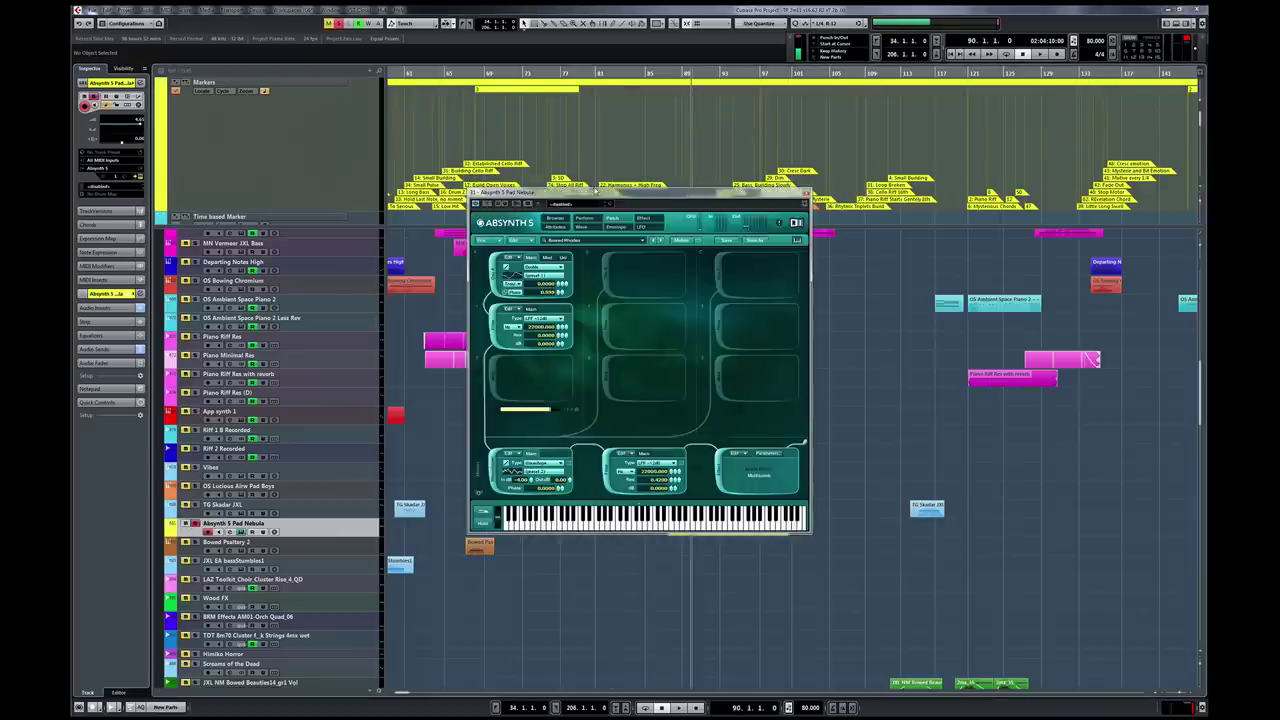
pyautogui.moveTo(596, 194); pyautogui.dragTo(964, 82)
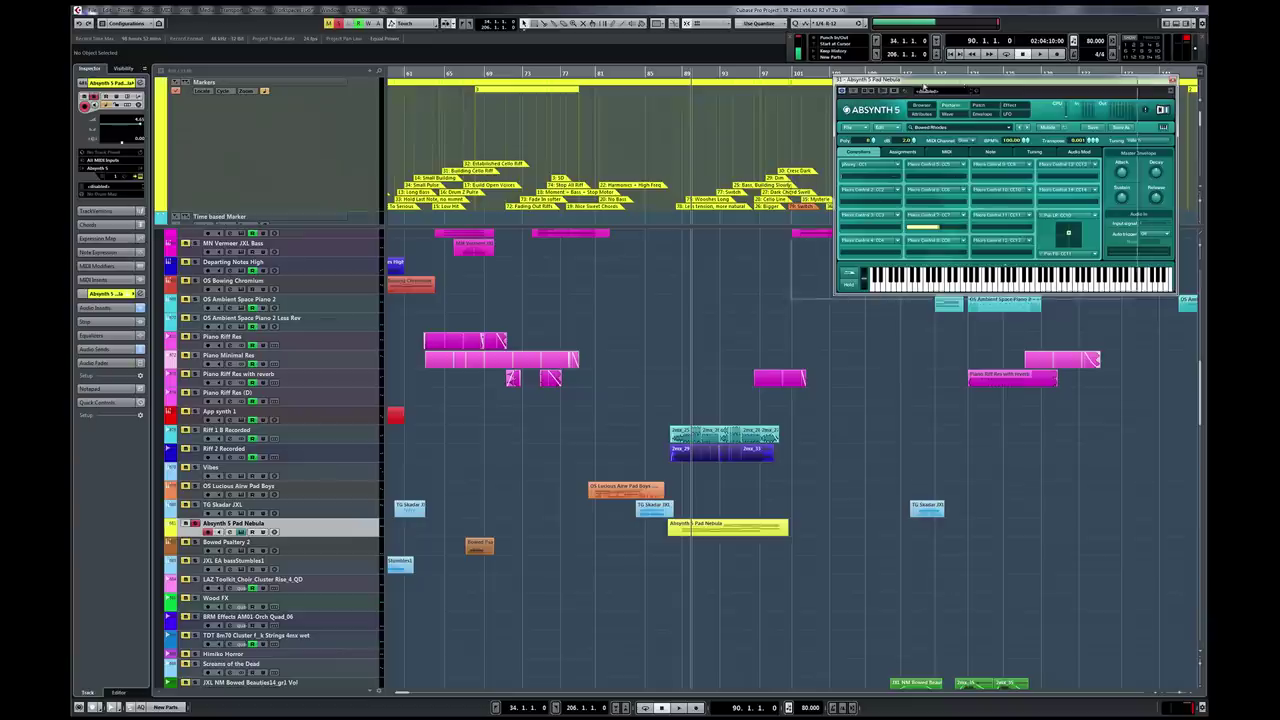
pyautogui.moveTo(966, 81); pyautogui.dragTo(922, 83)
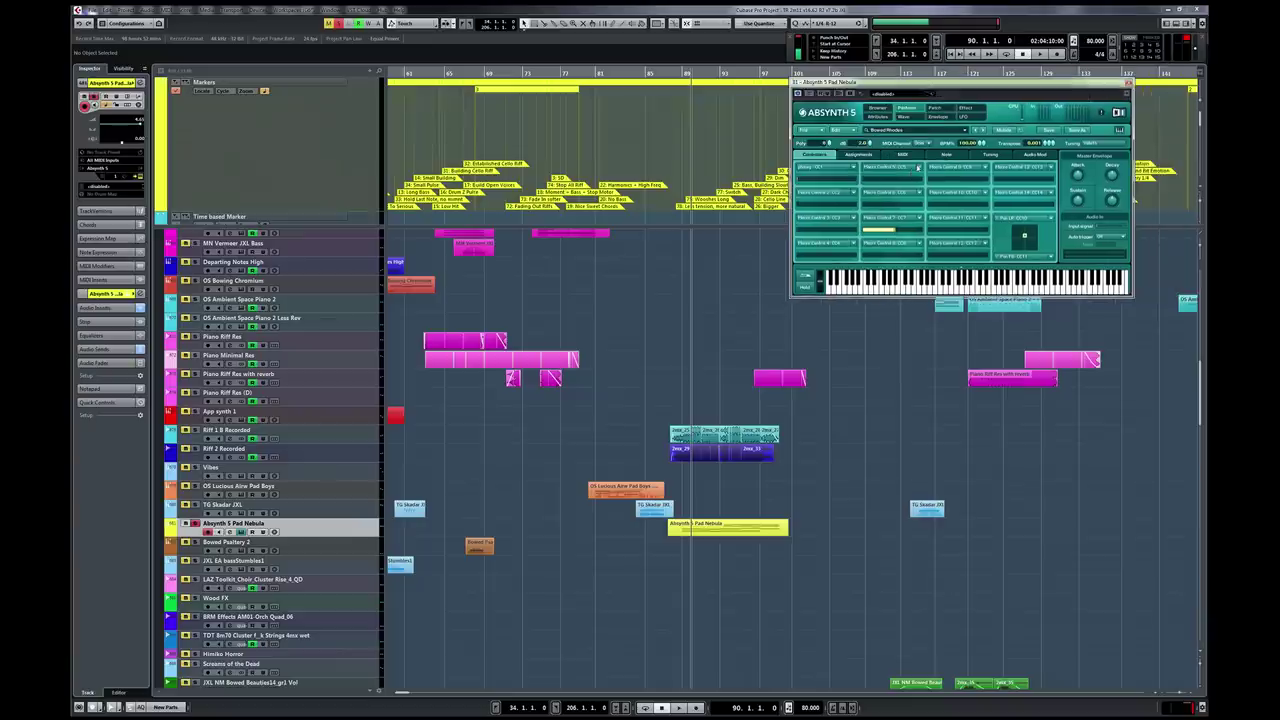
# Step: Examine Absynth 5's assignments, MIDI, note, tuning and audio mod pages, ending back on the controllers
pyautogui.click(864, 156)
pyautogui.click(903, 155)
pyautogui.click(946, 155)
pyautogui.click(989, 155)
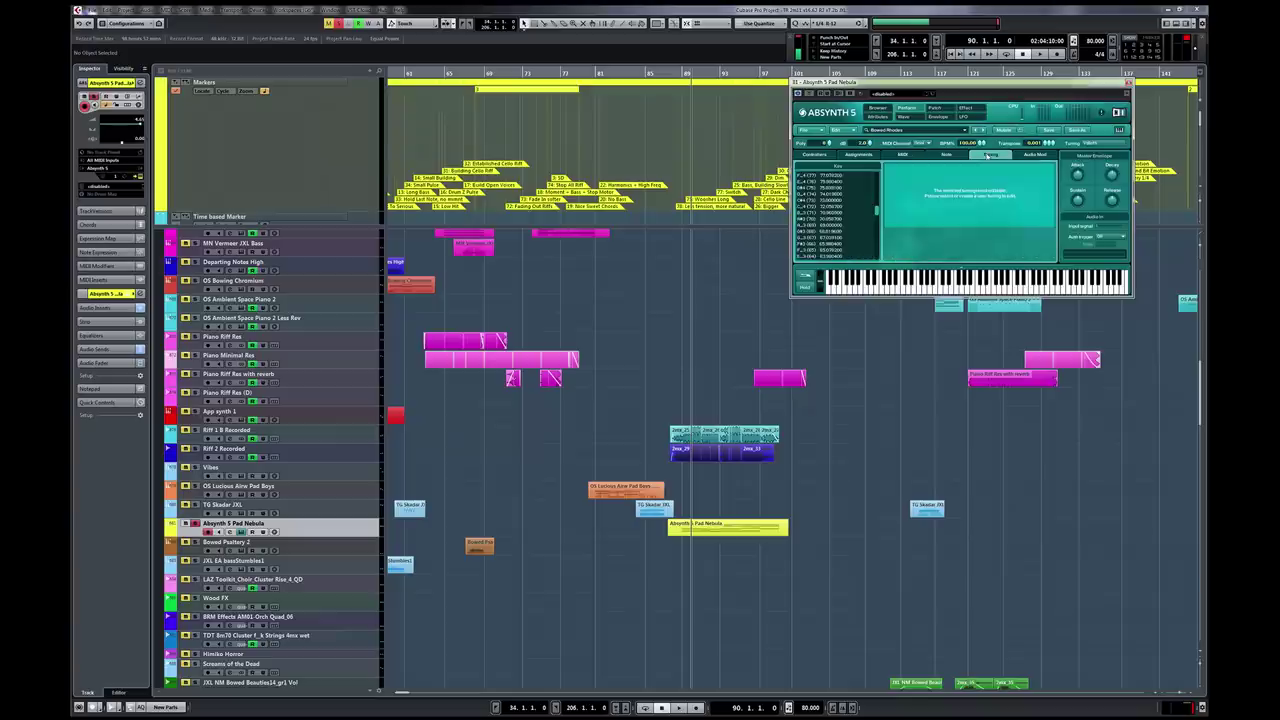
pyautogui.click(1033, 156)
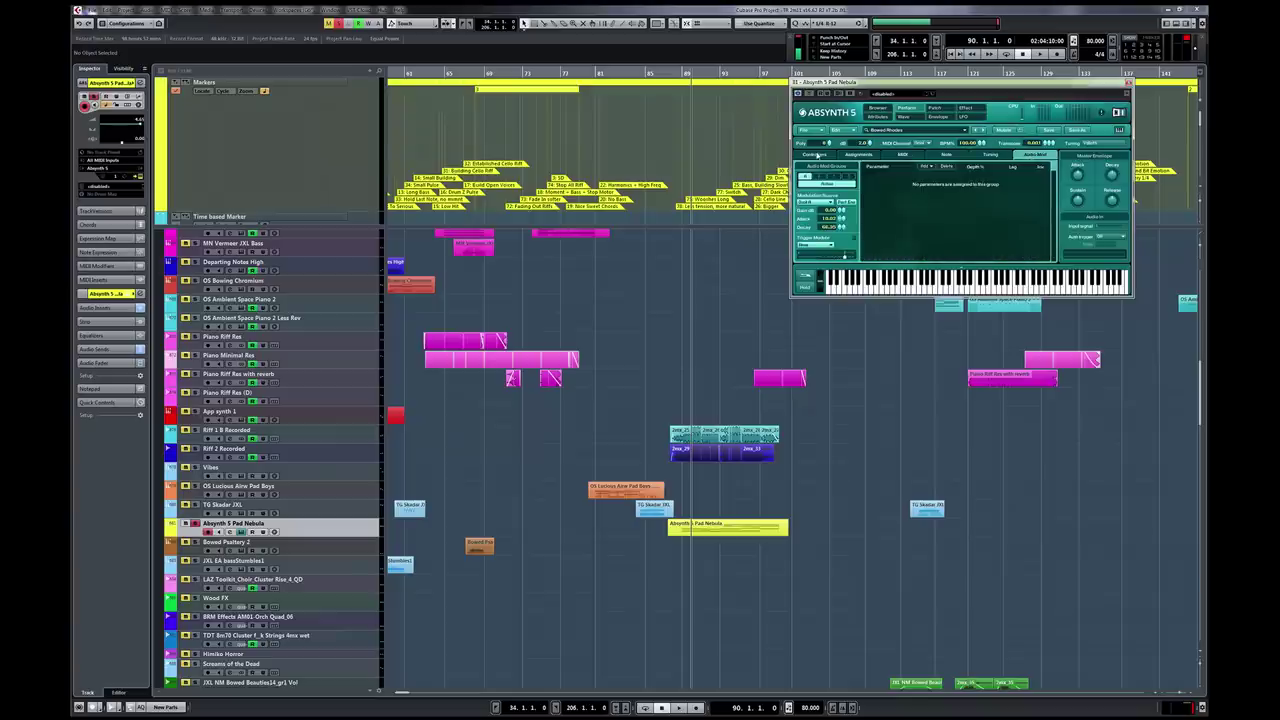
pyautogui.click(818, 155)
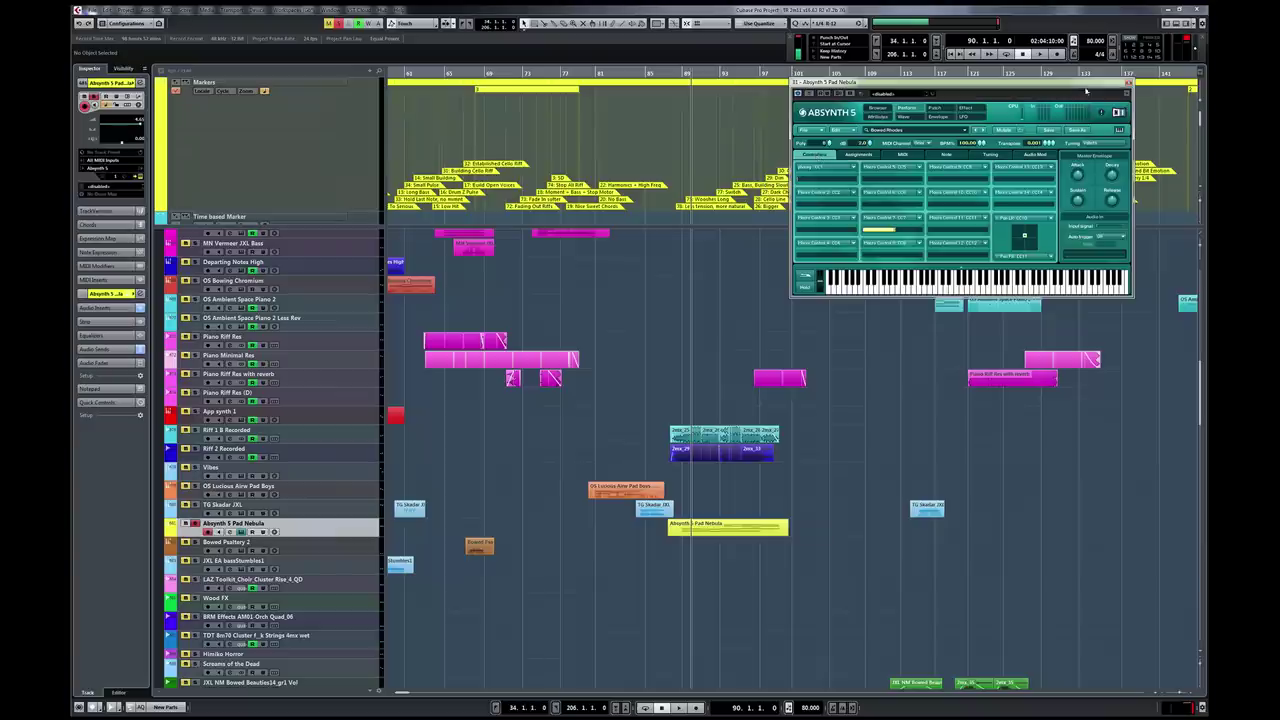
# Step: Play the soloed Absynth 5 Pad Nebula from about bar 90, stop playback and close the instrument window
pyautogui.press('space')
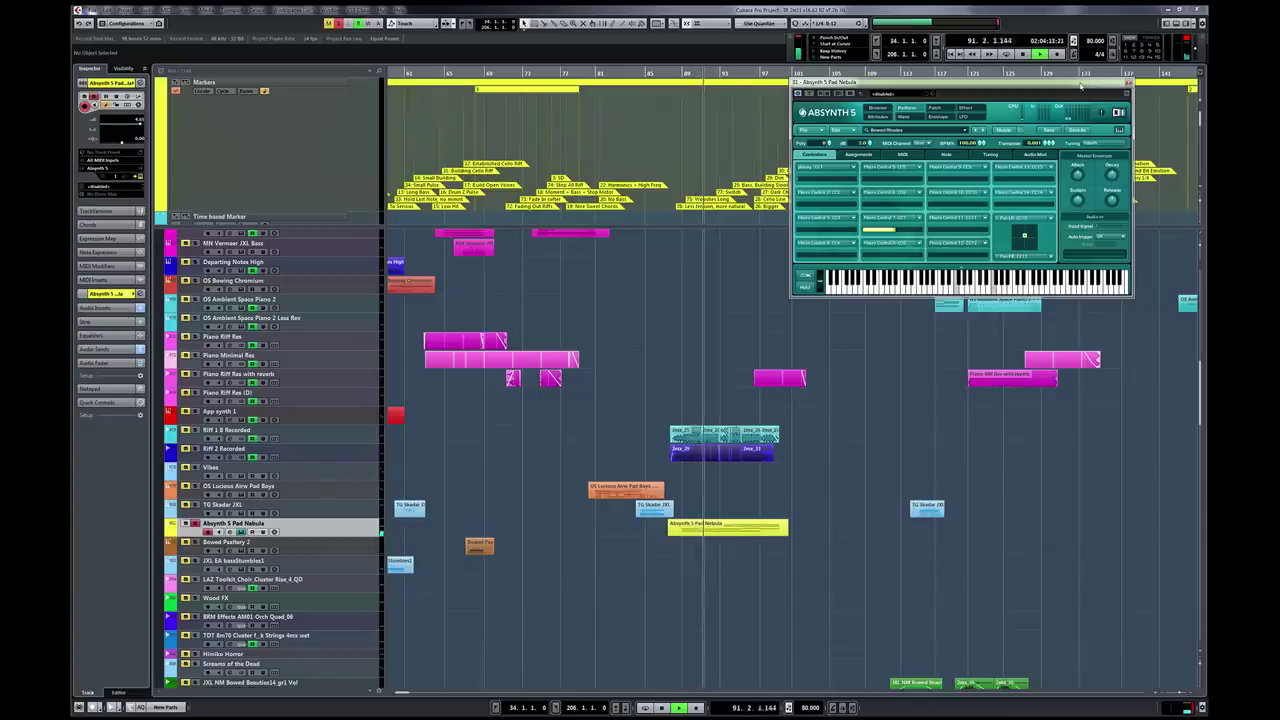
pyautogui.moveTo(1082, 83); pyautogui.dragTo(1019, 79)
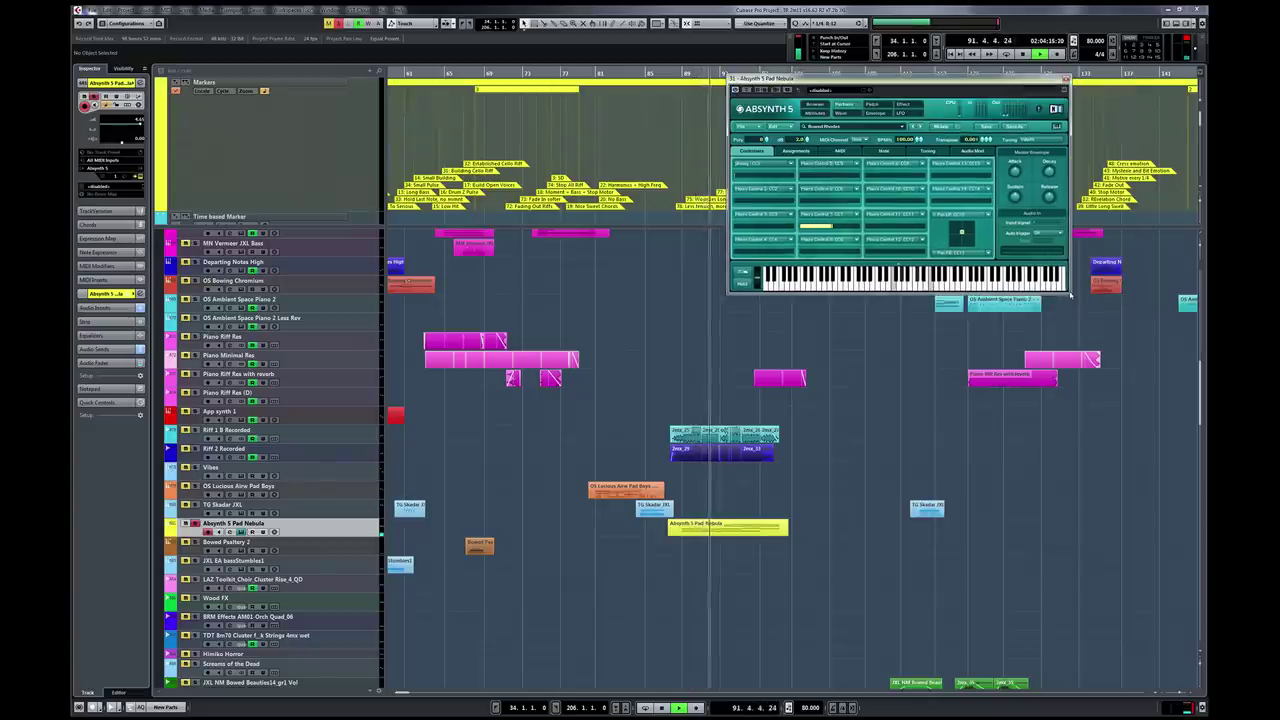
pyautogui.press('space')
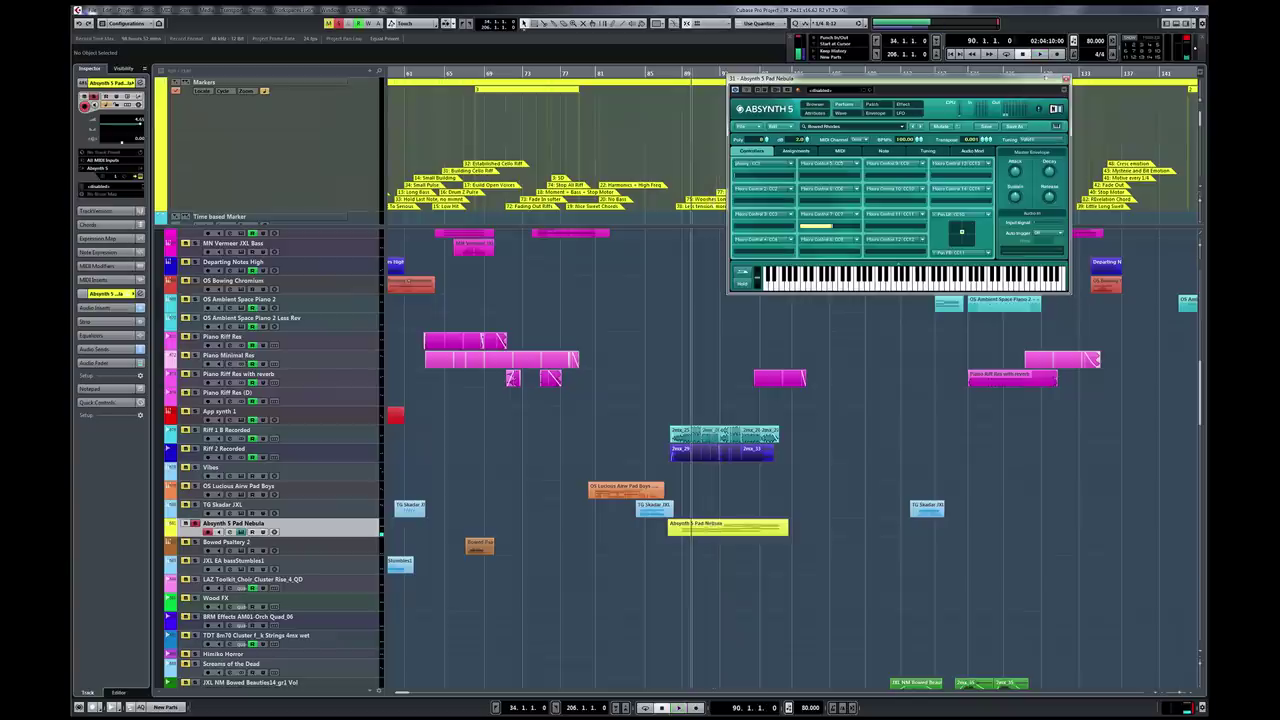
pyautogui.click(1066, 78)
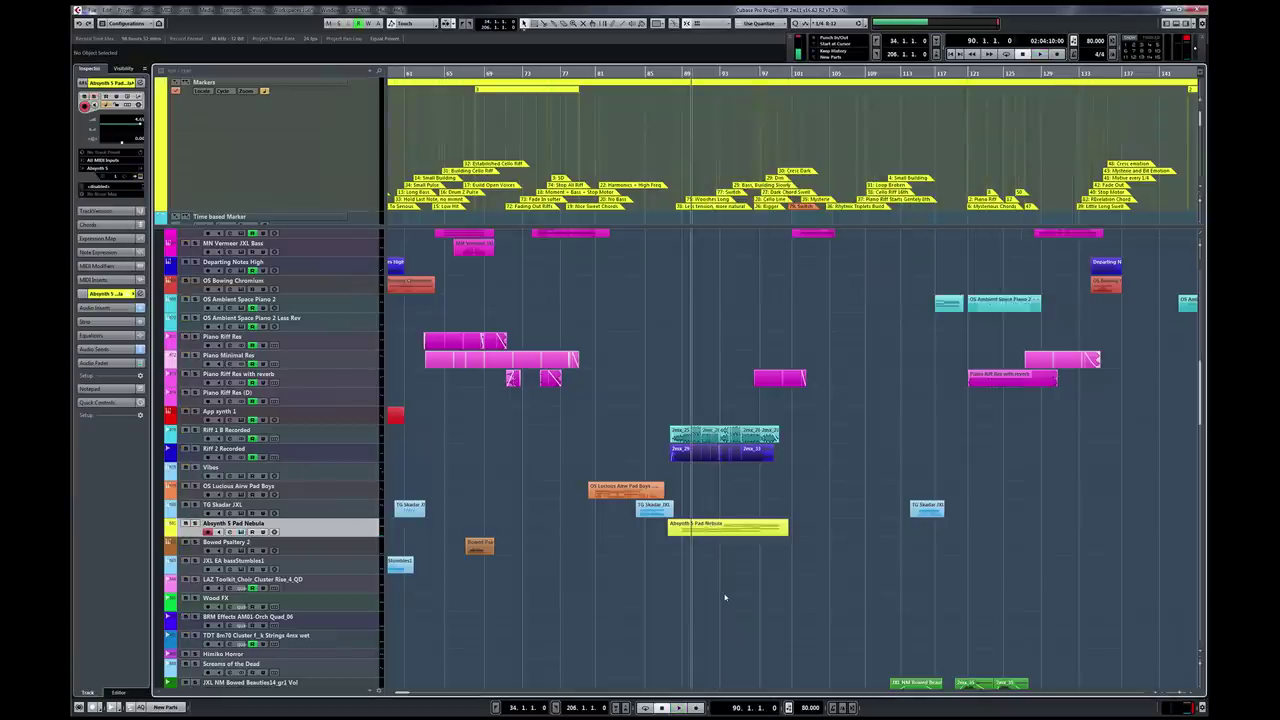
# Step: Solo the LAZ Toolkit Choir Cluster Rise track in the cue's late section and play it from about bar 178
pyautogui.scroll(-4, 740, 596)
pyautogui.scroll(-2, 757, 591)
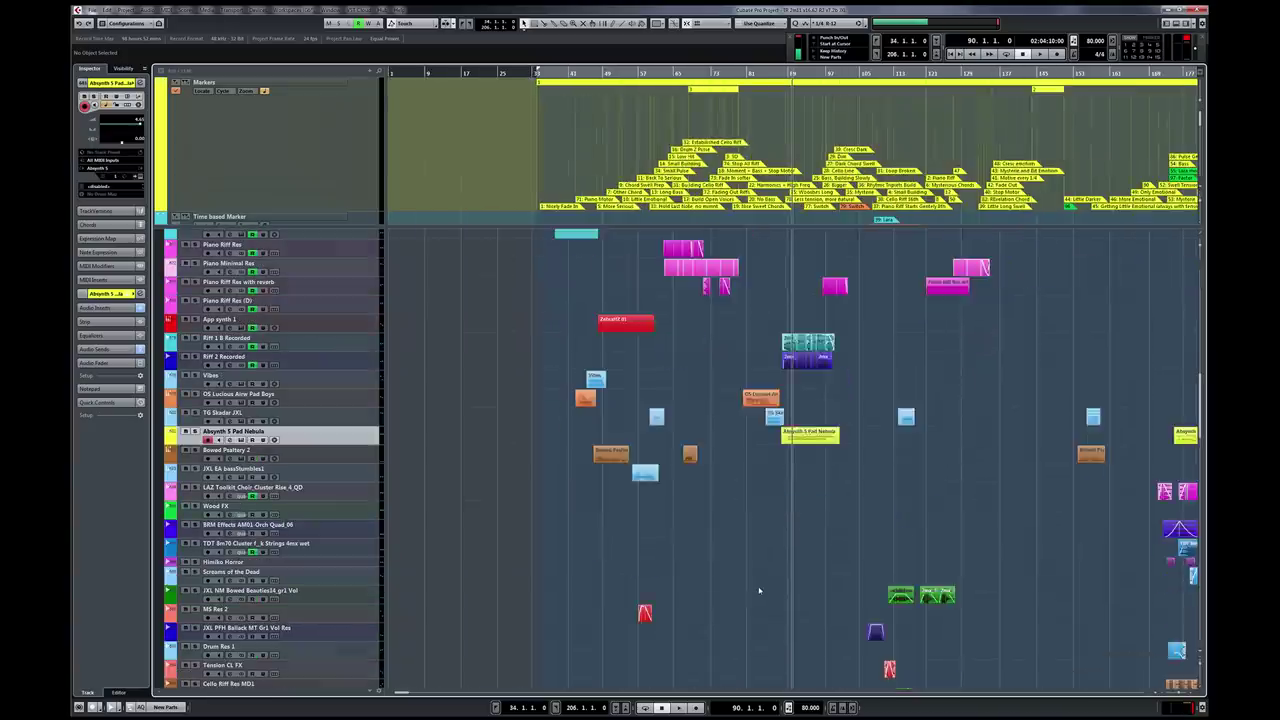
pyautogui.scroll(-2, 759, 591)
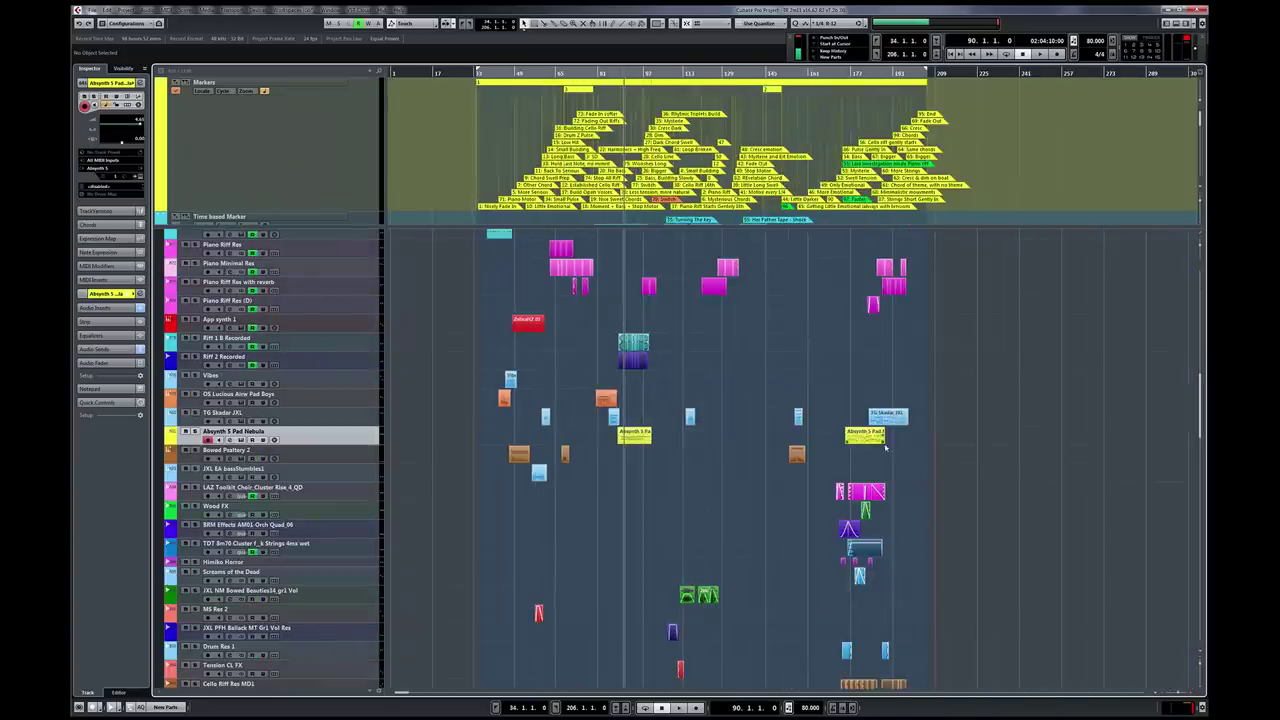
pyautogui.click(362, 497)
pyautogui.scroll(4, 1008, 420)
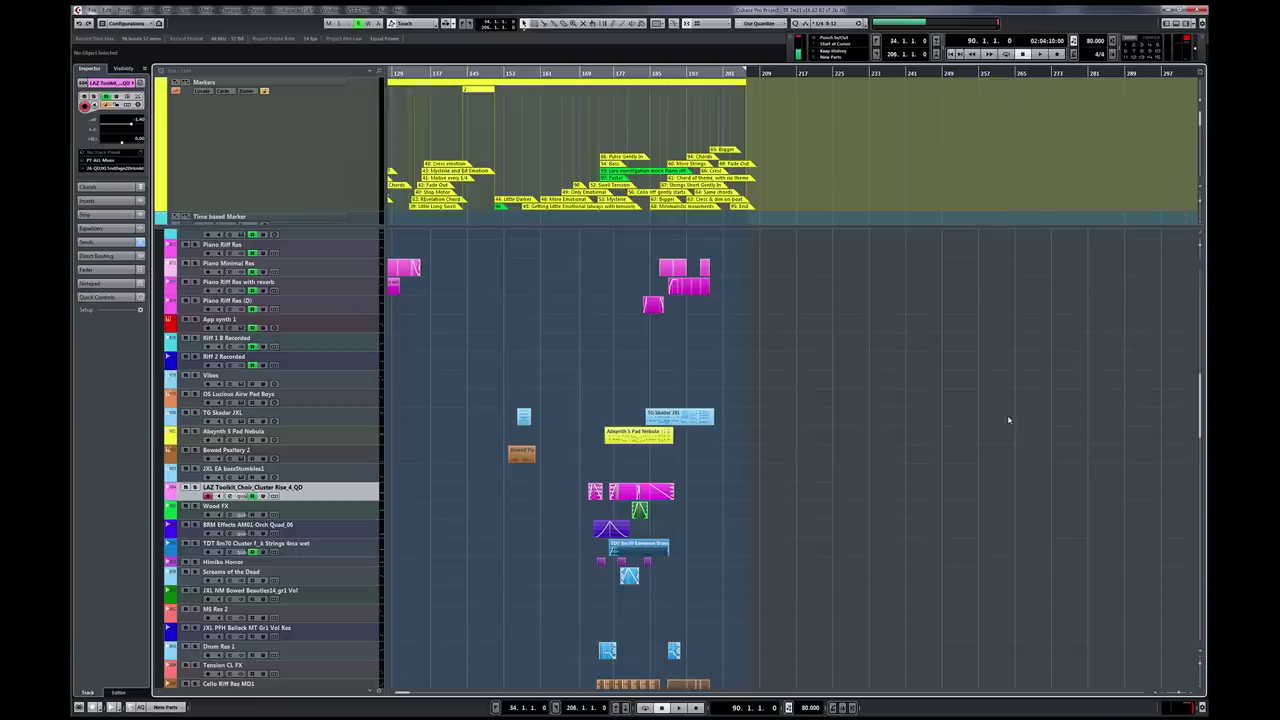
pyautogui.click(620, 74)
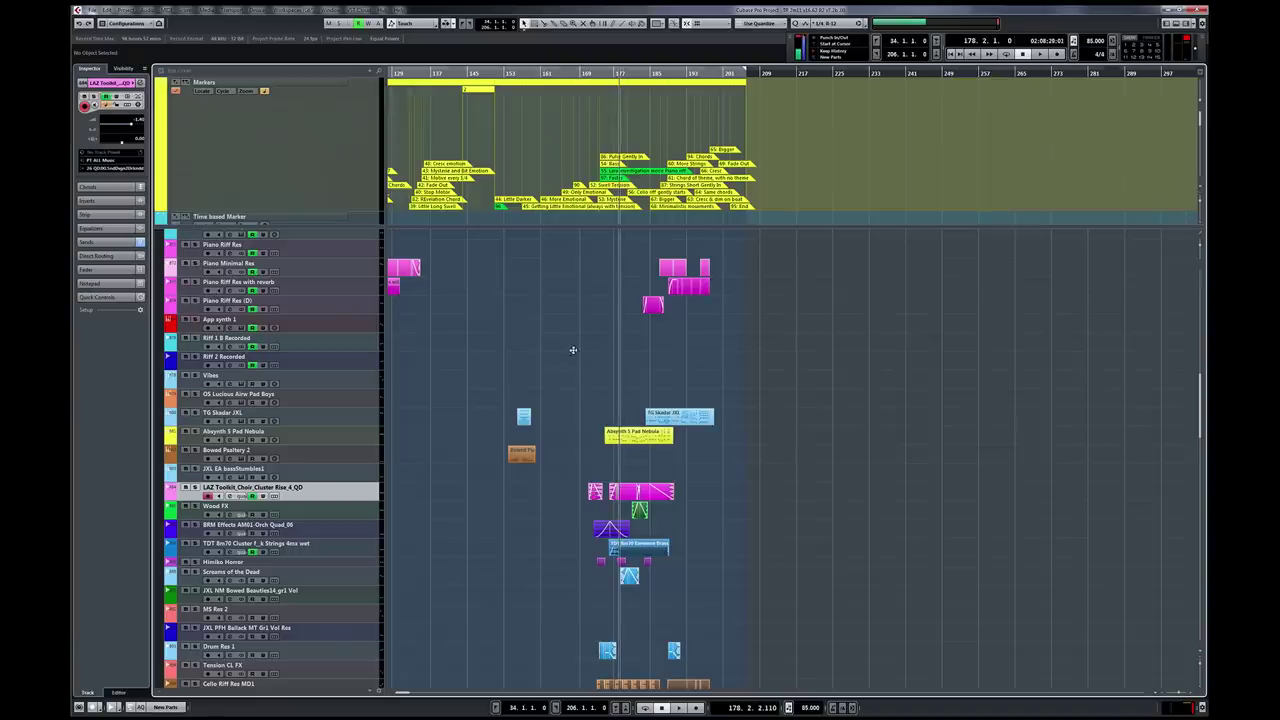
pyautogui.press('space')
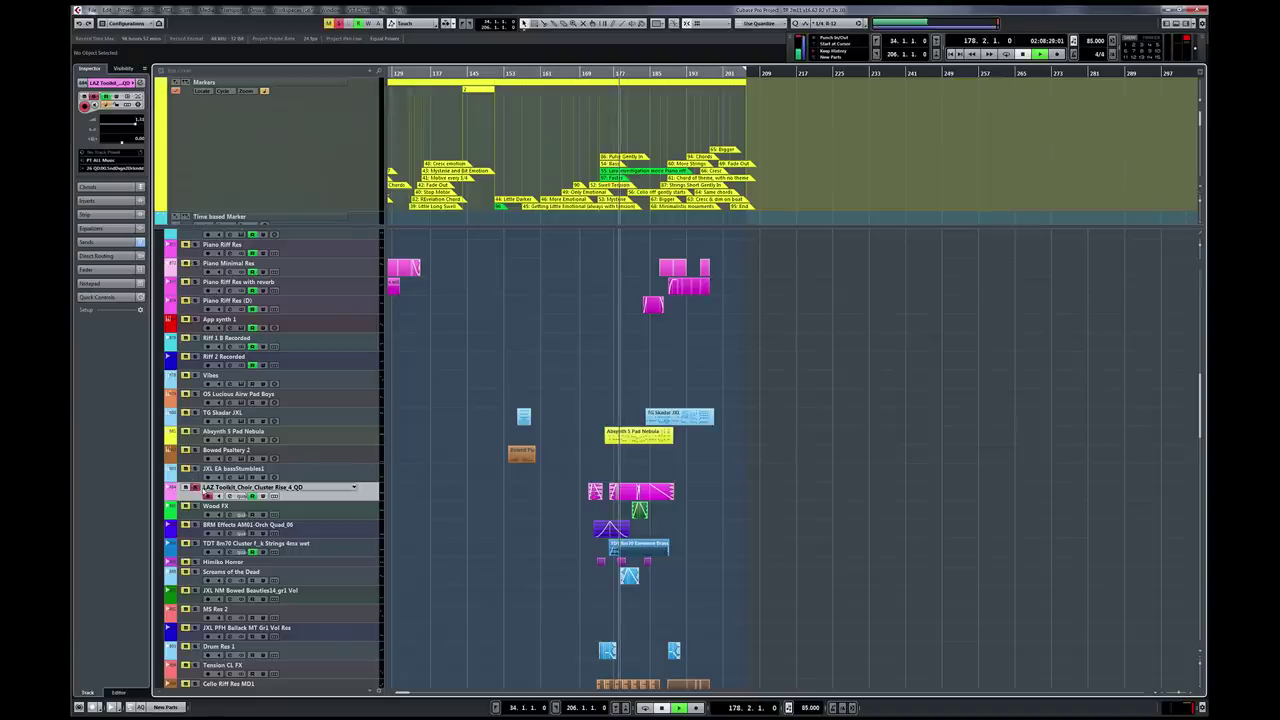
pyautogui.scroll(3, 786, 491)
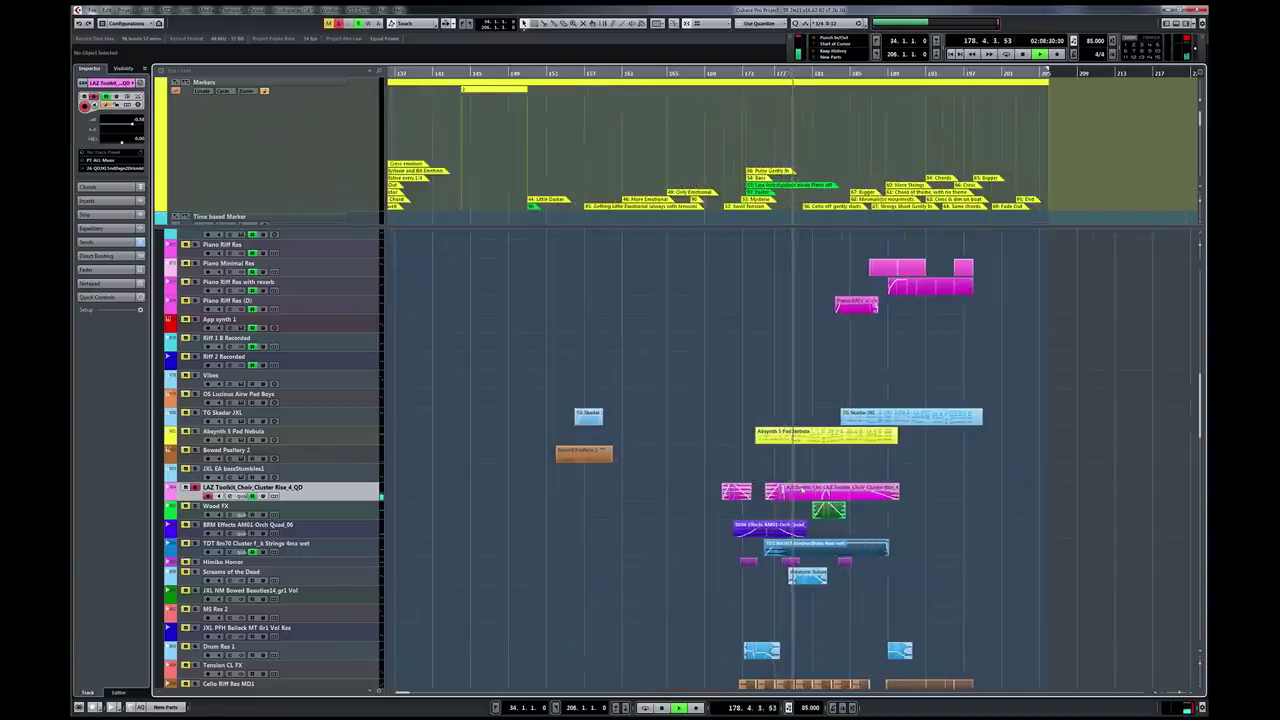
pyautogui.scroll(-1, 788, 489)
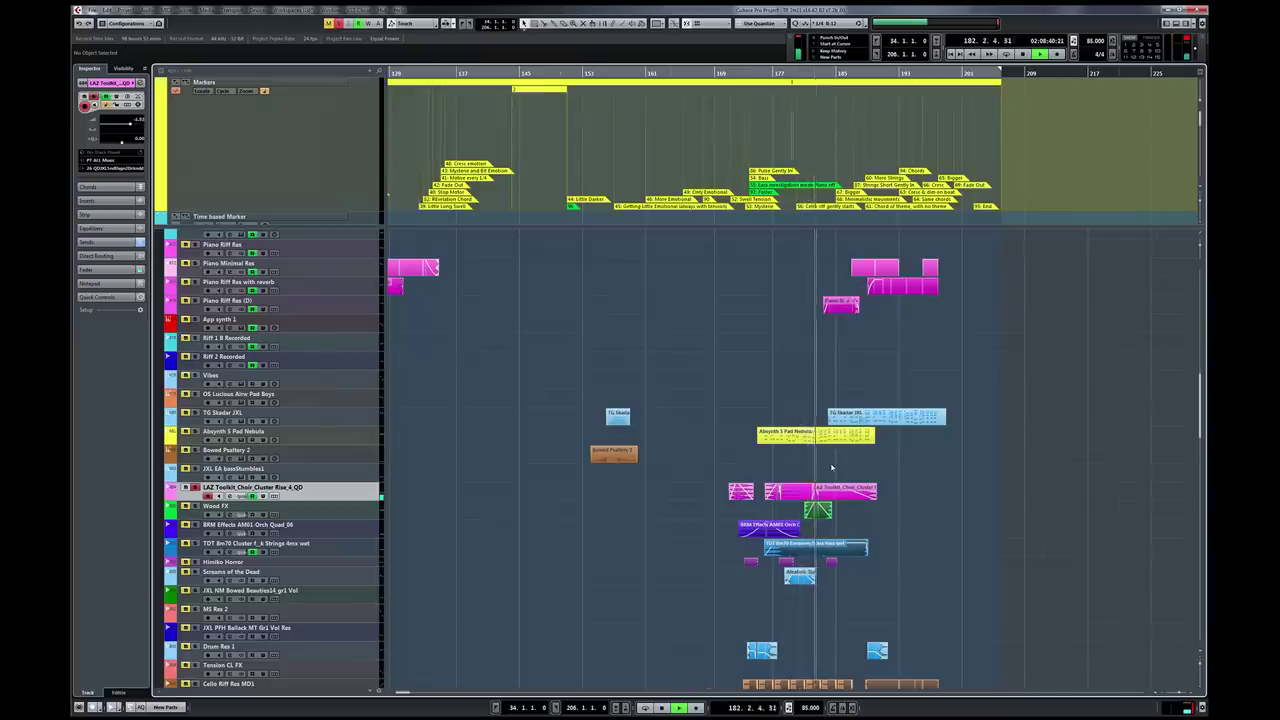
pyautogui.scroll(5, 831, 467)
pyautogui.scroll(-3, 825, 469)
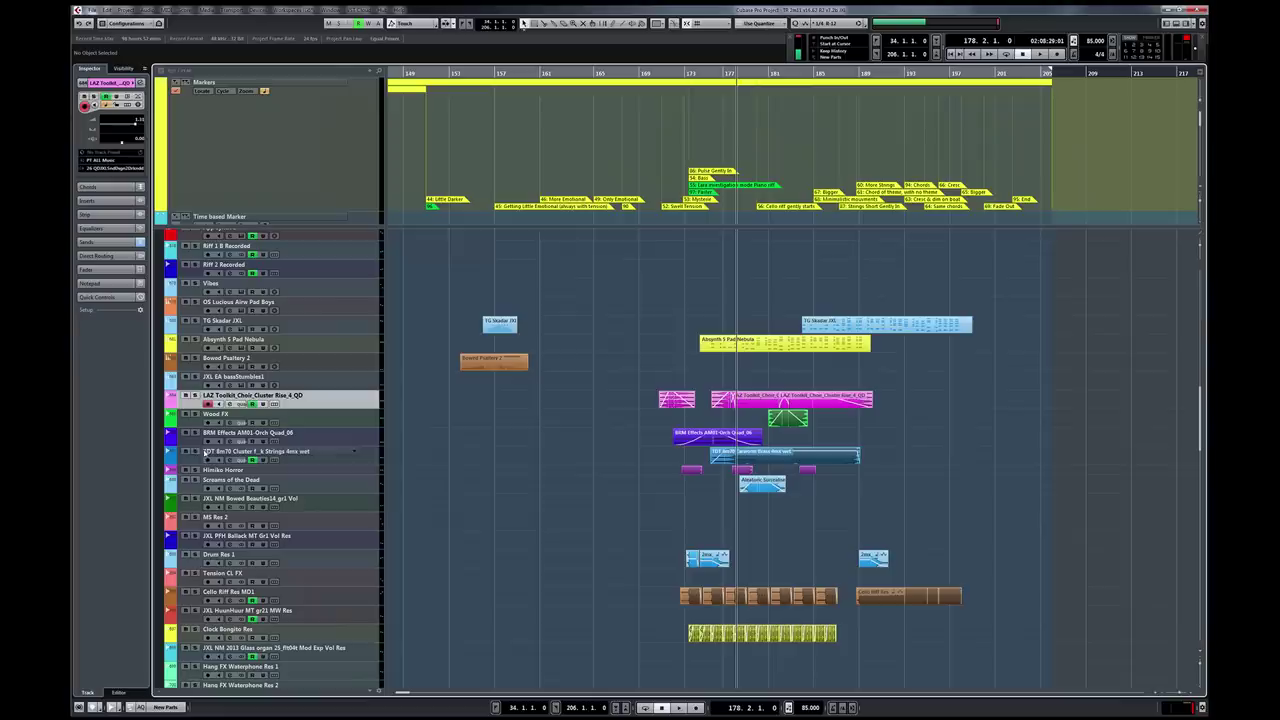
# Step: Solo the TDT 8m70 Cluster strings track, play it from about bar 179 and stop playback
pyautogui.click(195, 455)
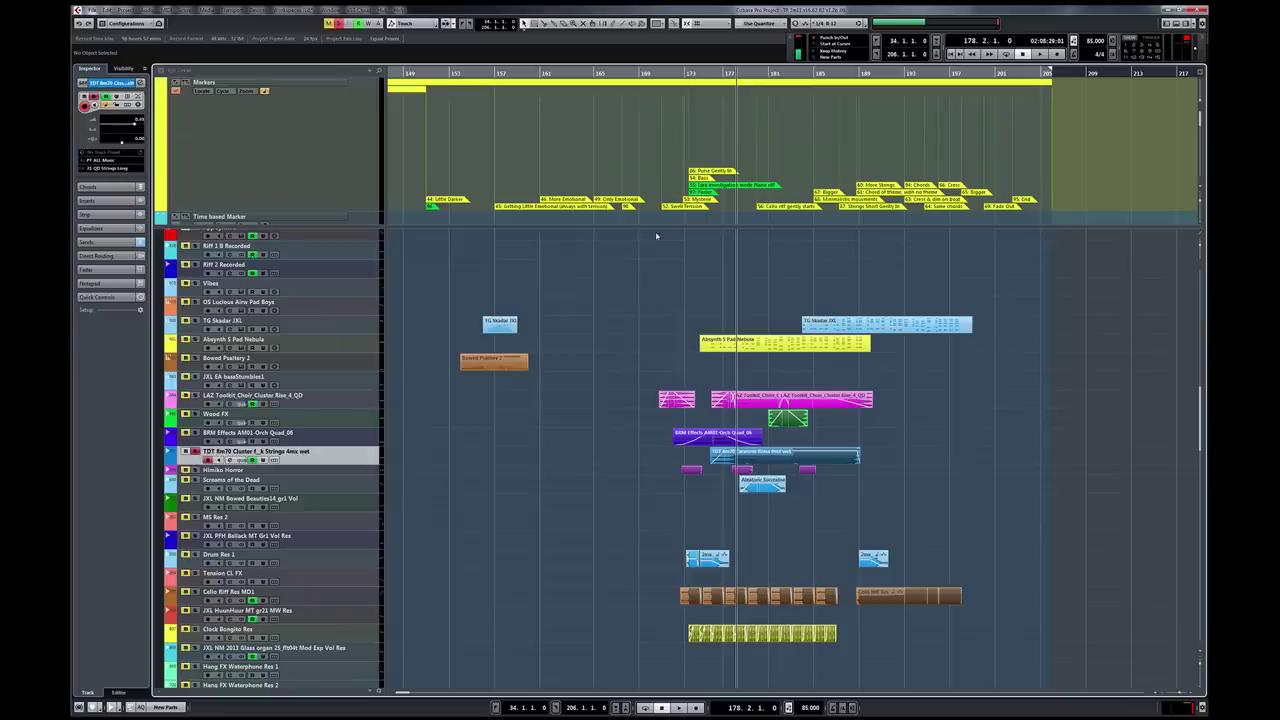
pyautogui.click(748, 73)
pyautogui.press('space')
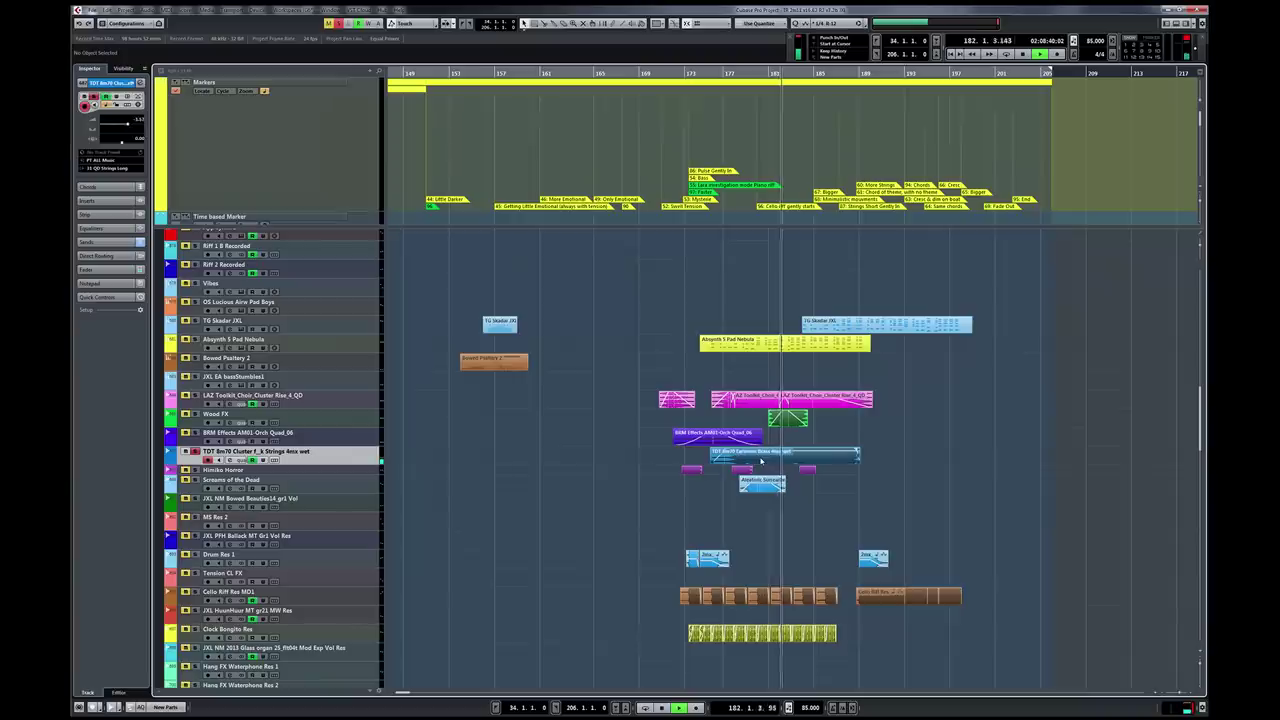
pyautogui.press('space')
pyautogui.click(767, 461)
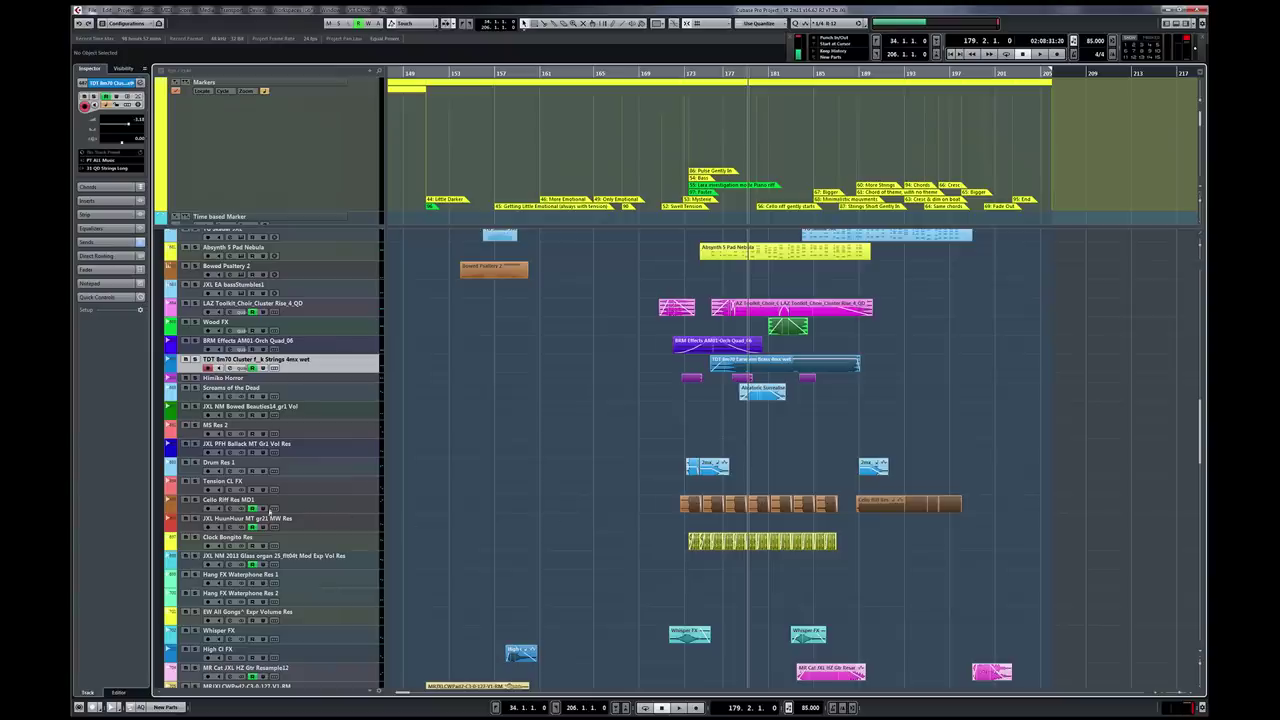
# Step: Solo Cello Riff Res MD1, play it from about bar 173 with a closer view of its parts, and stop playback
pyautogui.click(270, 510)
pyautogui.click(688, 75)
pyautogui.press('space')
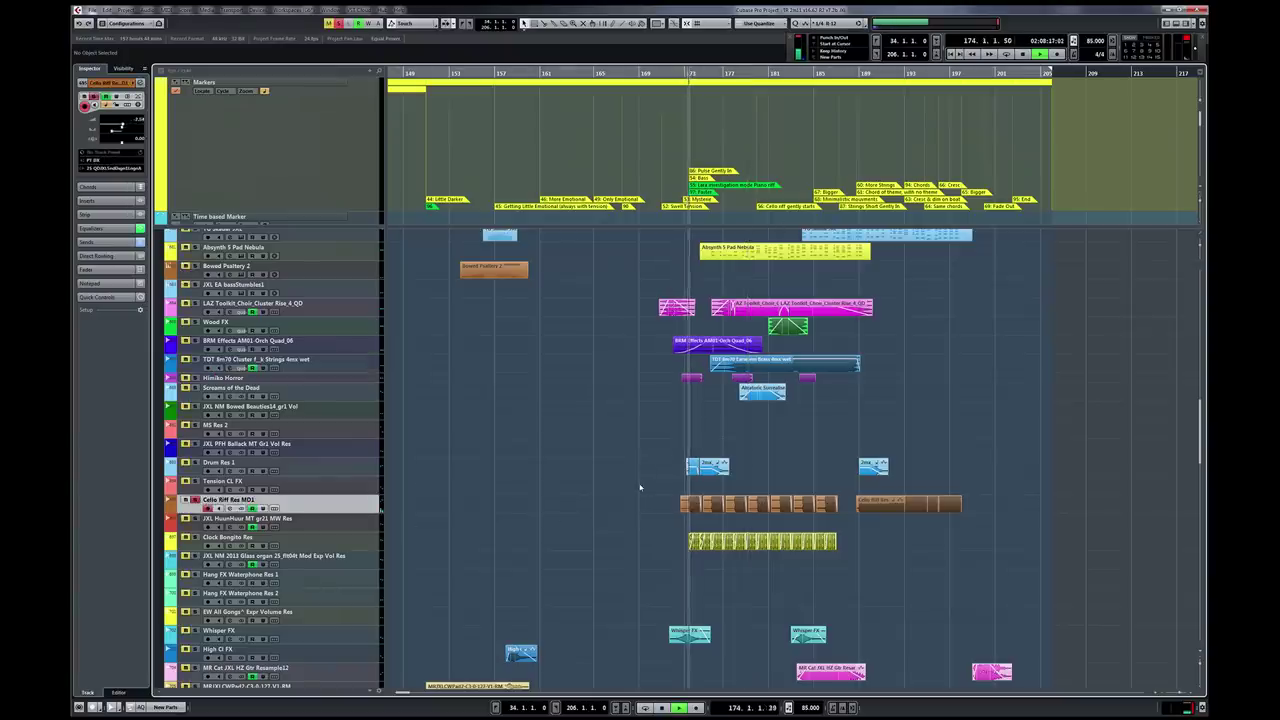
pyautogui.press('h')
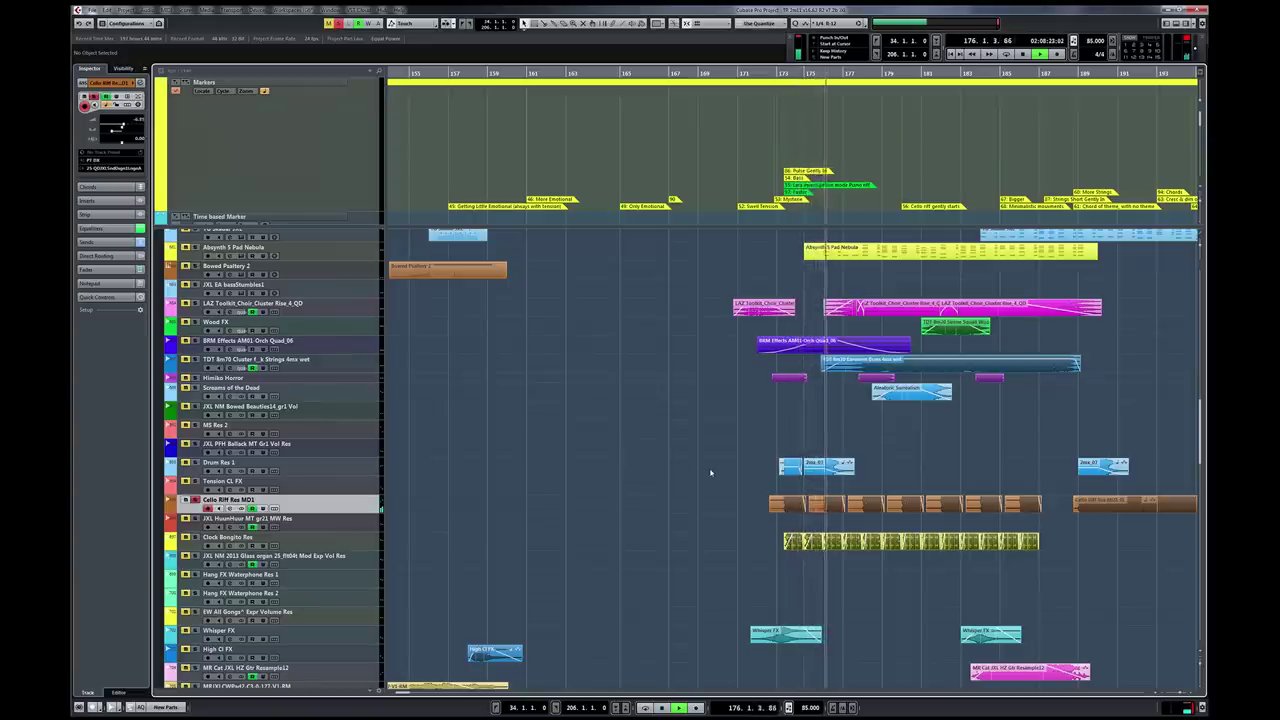
pyautogui.press('space')
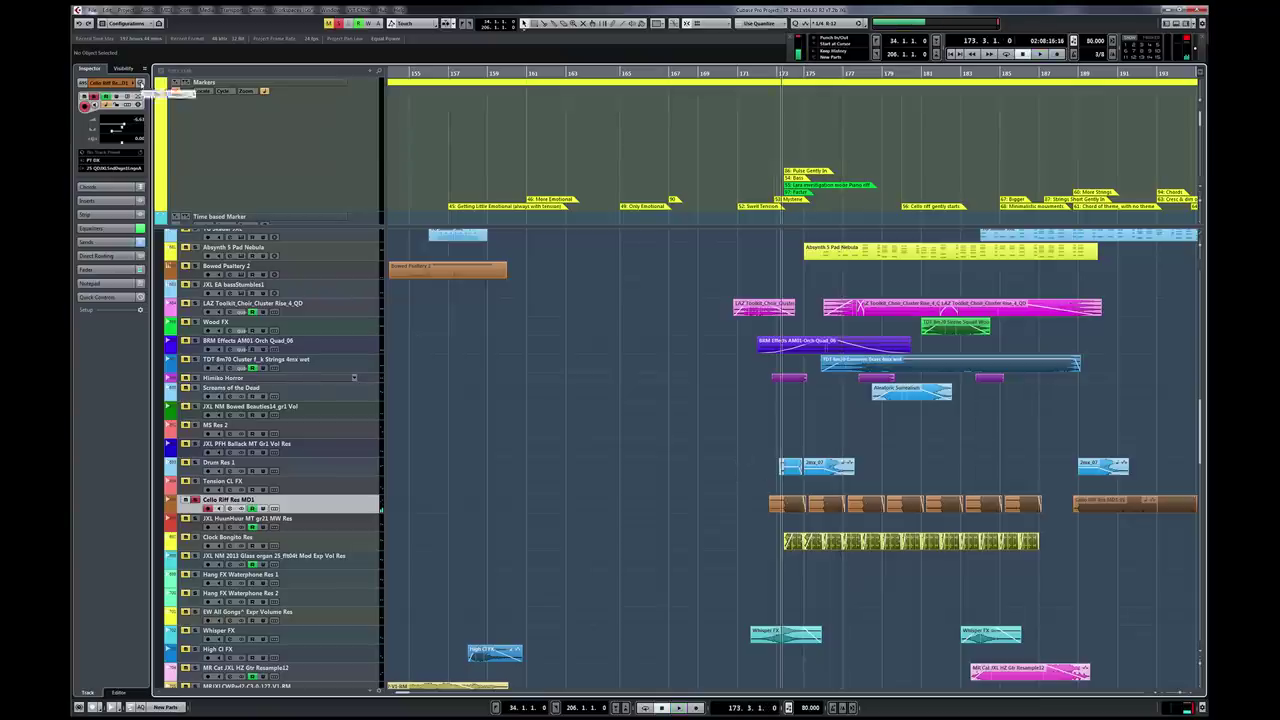
# Step: Examine Cello Riff Res MD1's inserts, strip, equalizer and sends in the channel settings and close them
pyautogui.click(141, 84)
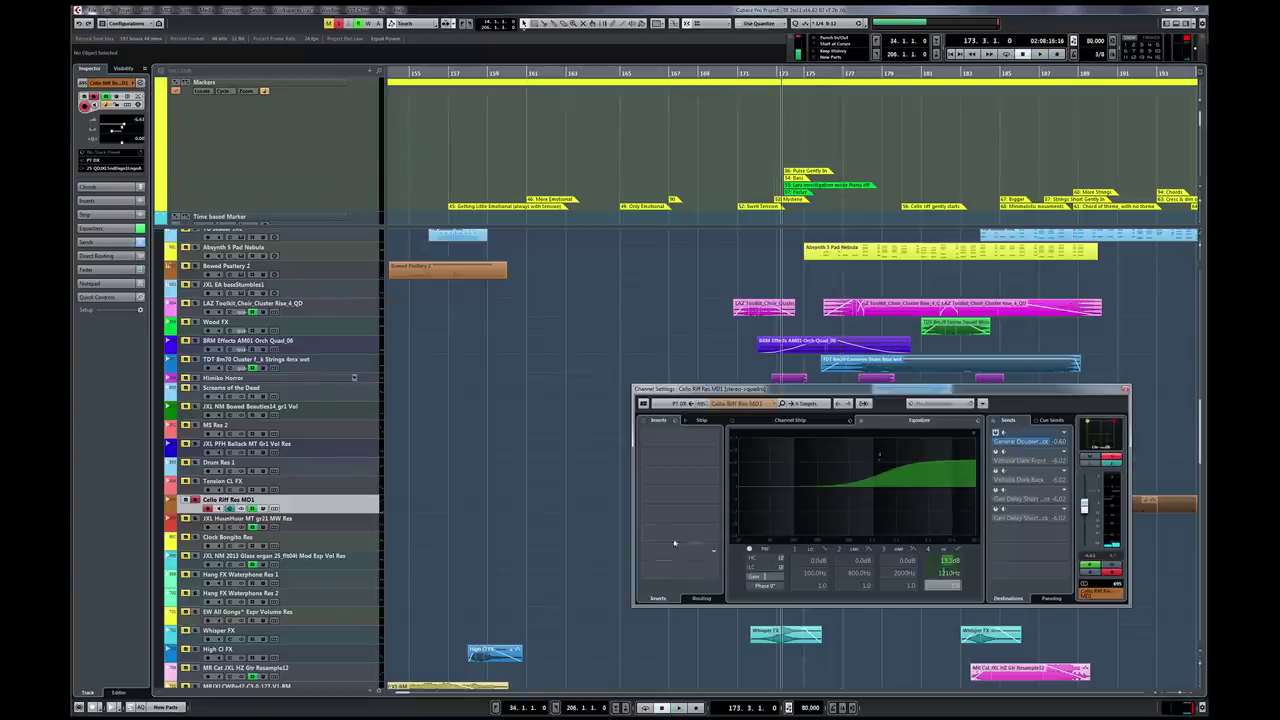
pyautogui.click(703, 421)
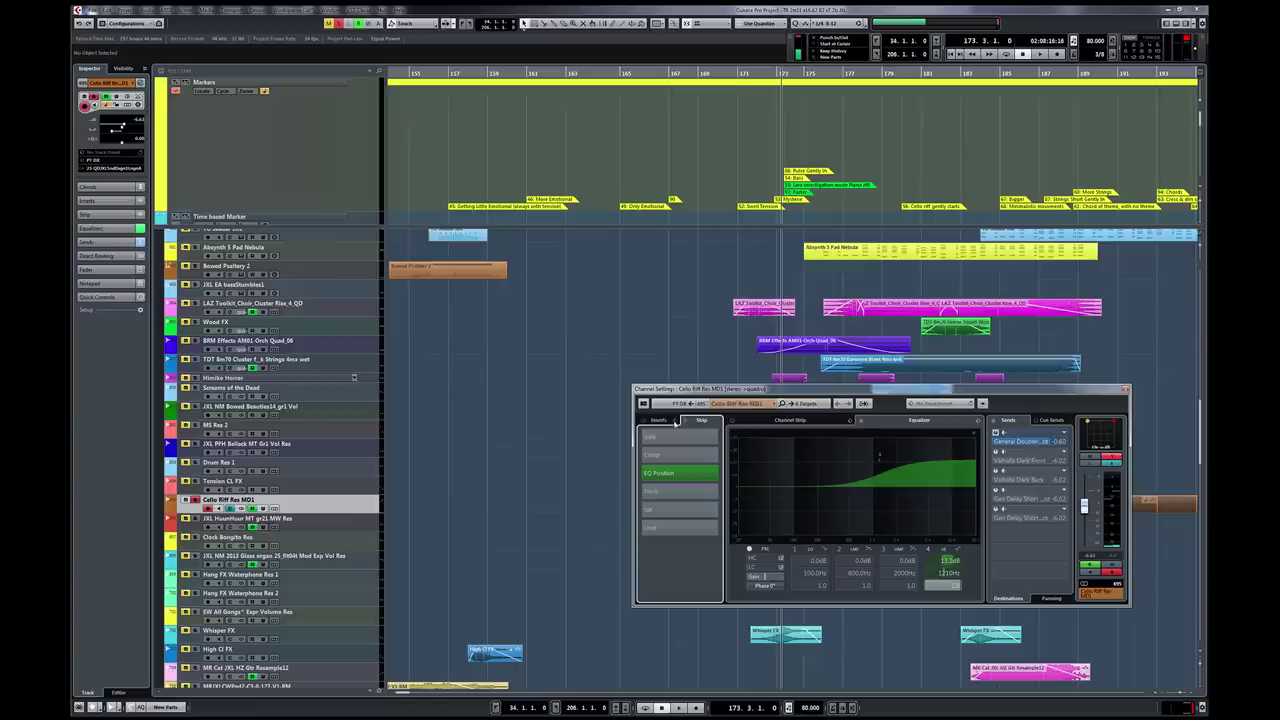
pyautogui.click(665, 421)
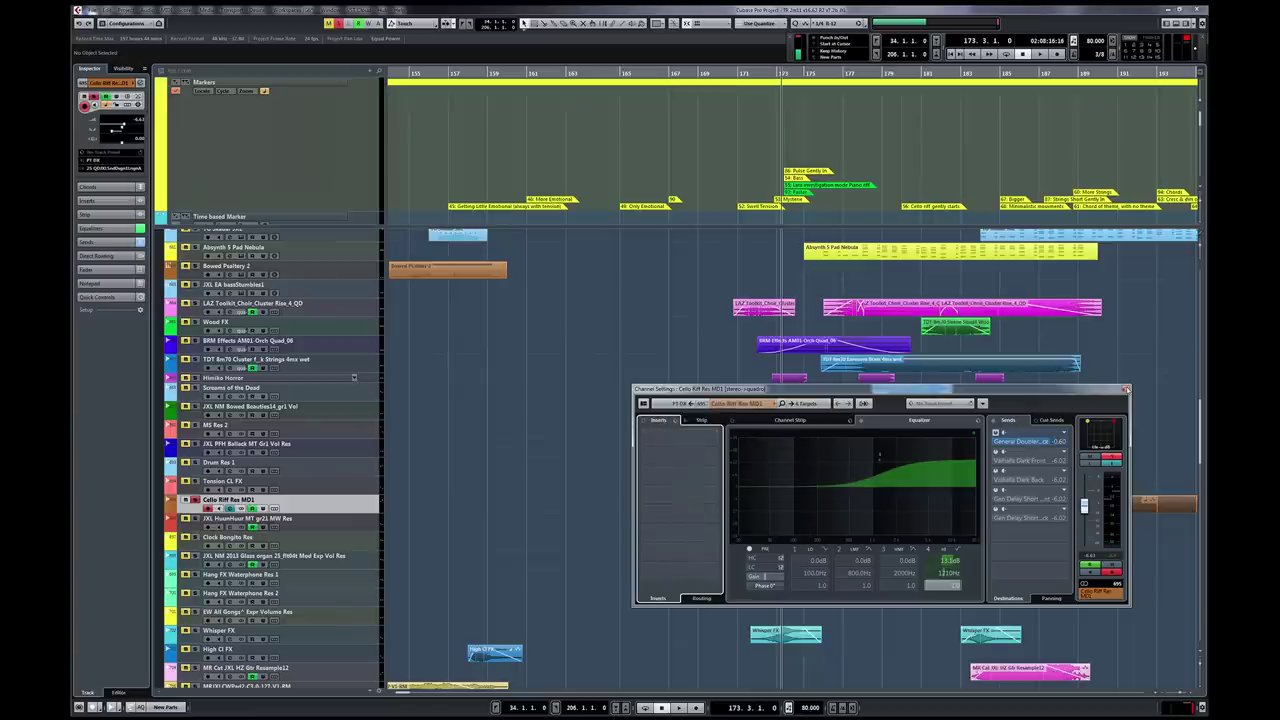
pyautogui.click(1127, 390)
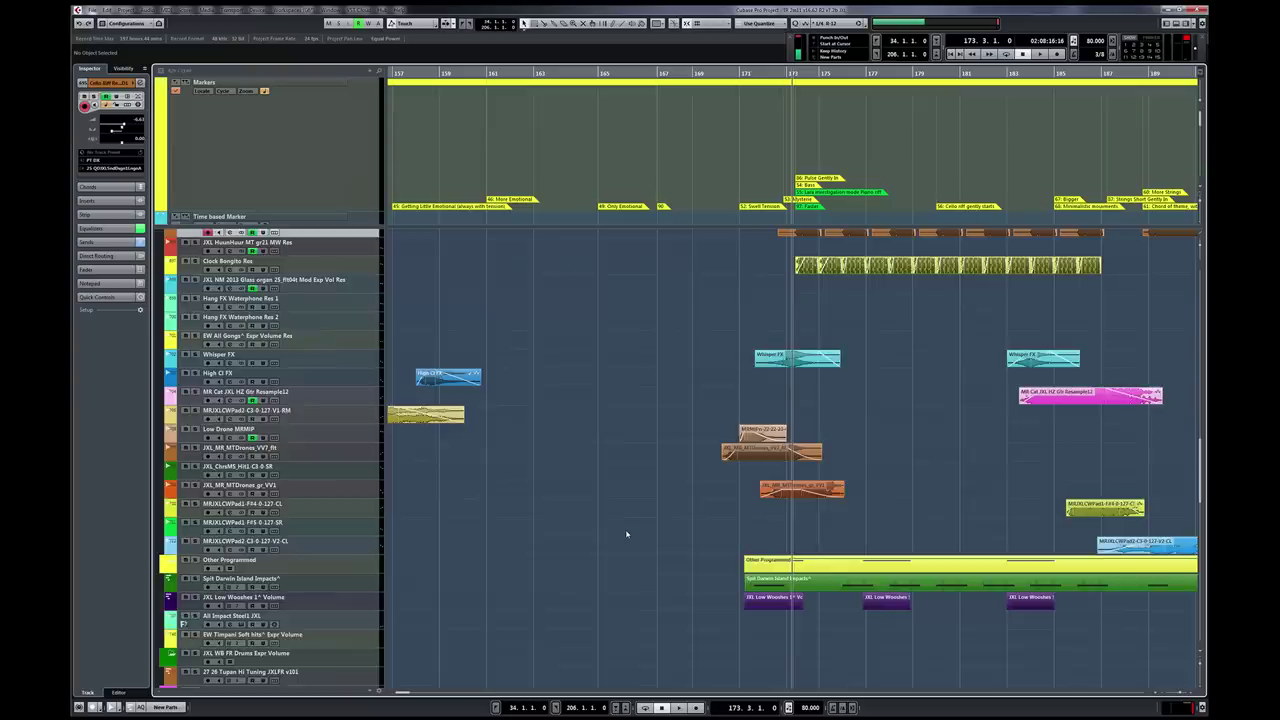
pyautogui.scroll(6, 626, 534)
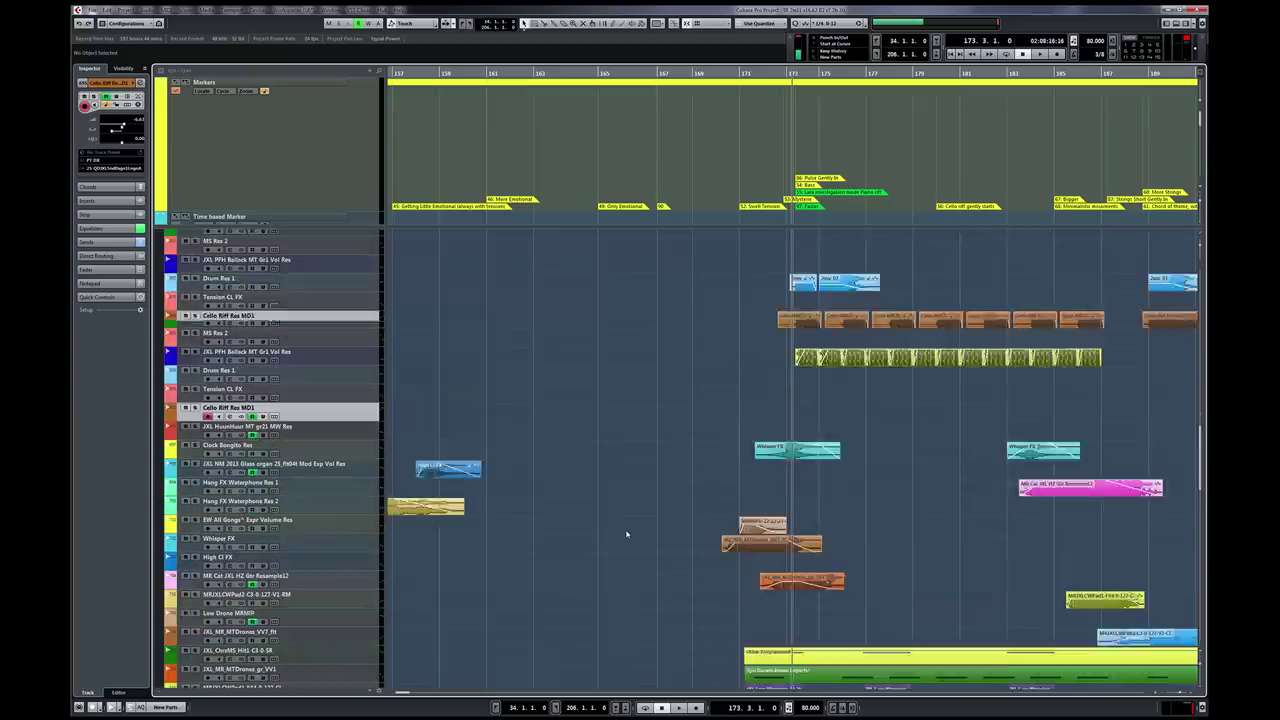
pyautogui.press('g')
pyautogui.scroll(-3, 662, 542)
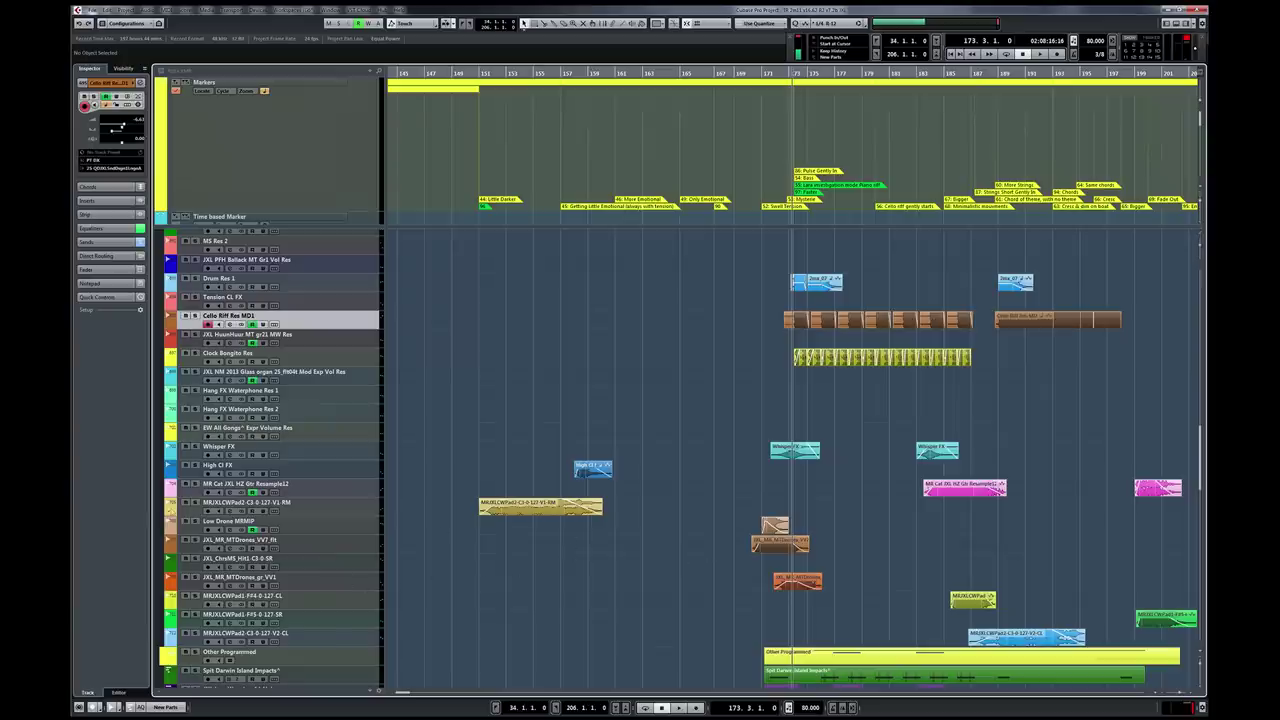
# Step: Solo the MRJXLCWPad2 C3-0-127 V1-RM track, play it from about bar 153 and stop playback
pyautogui.click(194, 503)
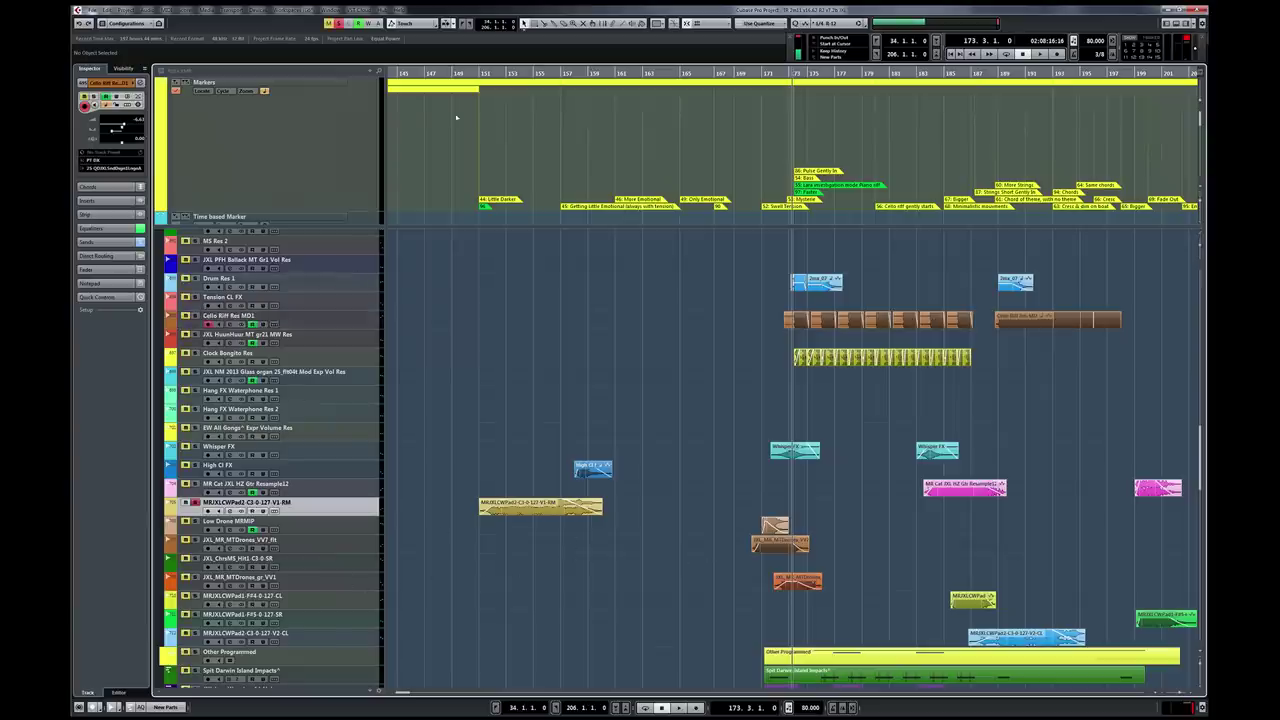
pyautogui.click(513, 74)
pyautogui.press('space')
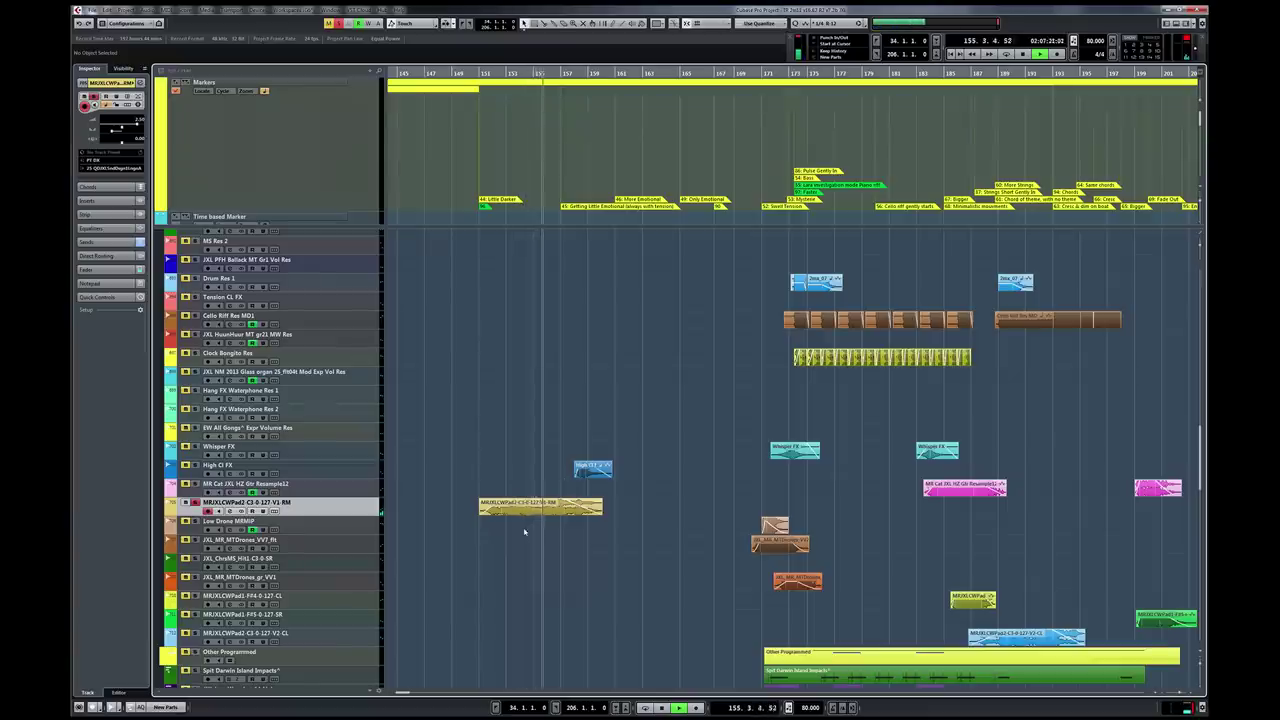
pyautogui.press('space')
pyautogui.press('space')
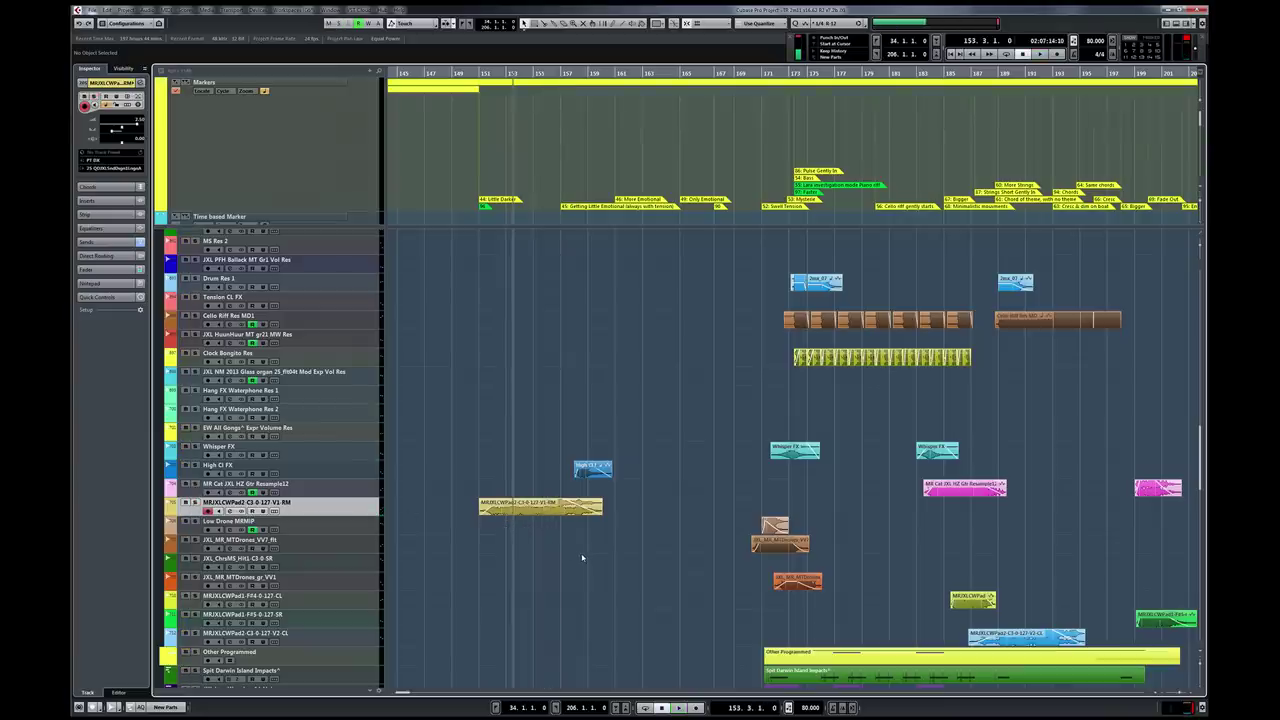
# Step: Solo Low Drone MRMIP and JXL_MR_MTDrones_VV7_flt one after the other and play each from bar 171
pyautogui.scroll(-3, 582, 557)
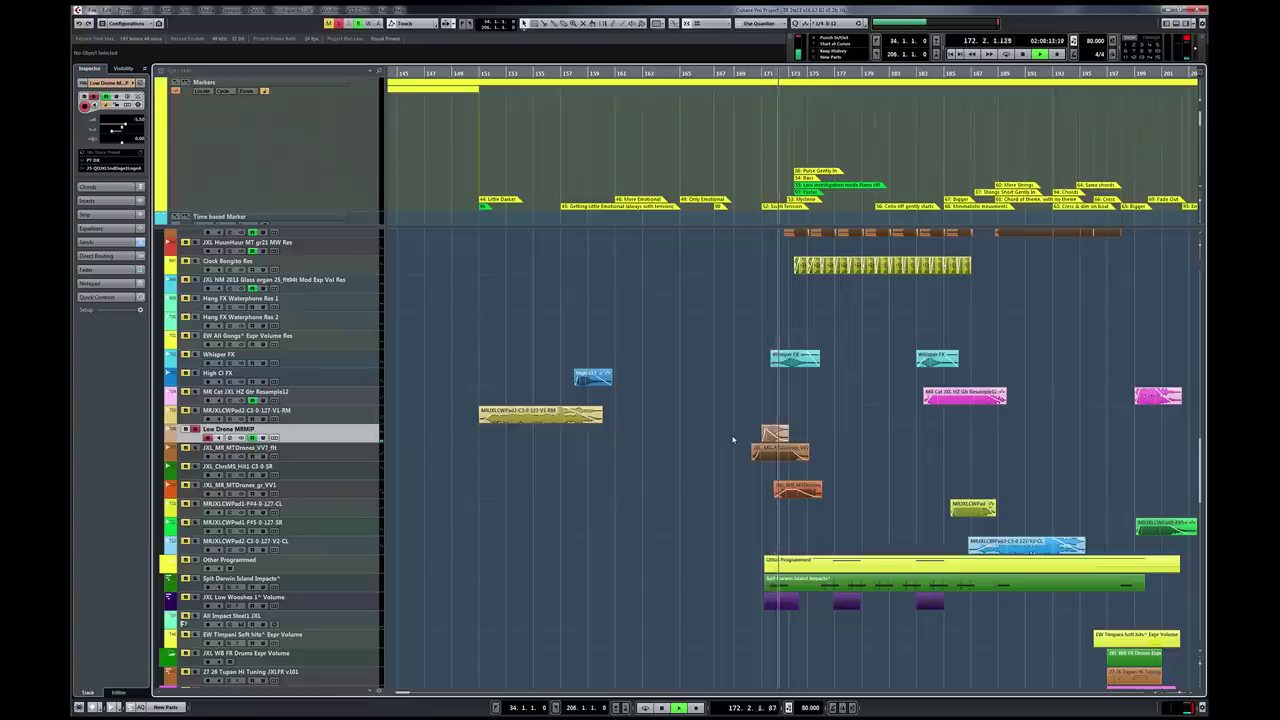
pyautogui.press('space')
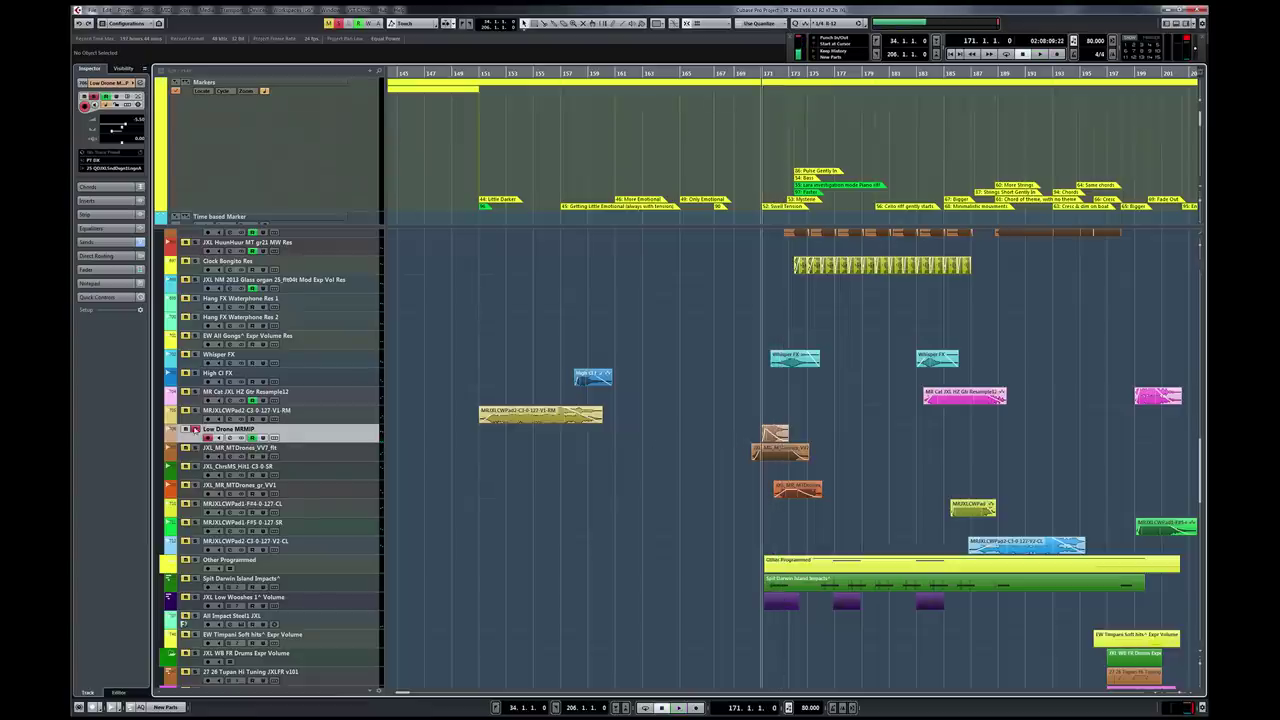
pyautogui.press('Down')
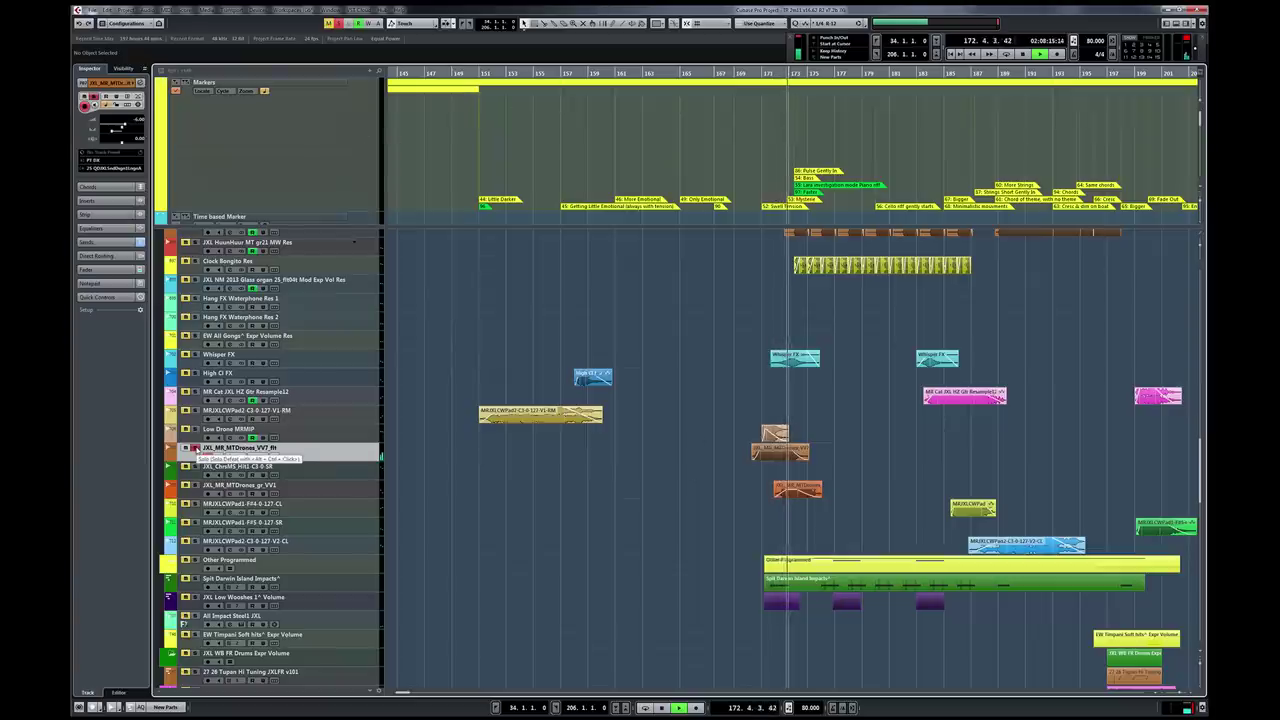
pyautogui.press('space')
# Step: Solo JXL_MR_MTDrones_gr_VV1, play it from about bar 172, and examine its equalizer and sends in the channel settings
pyautogui.click(227, 491)
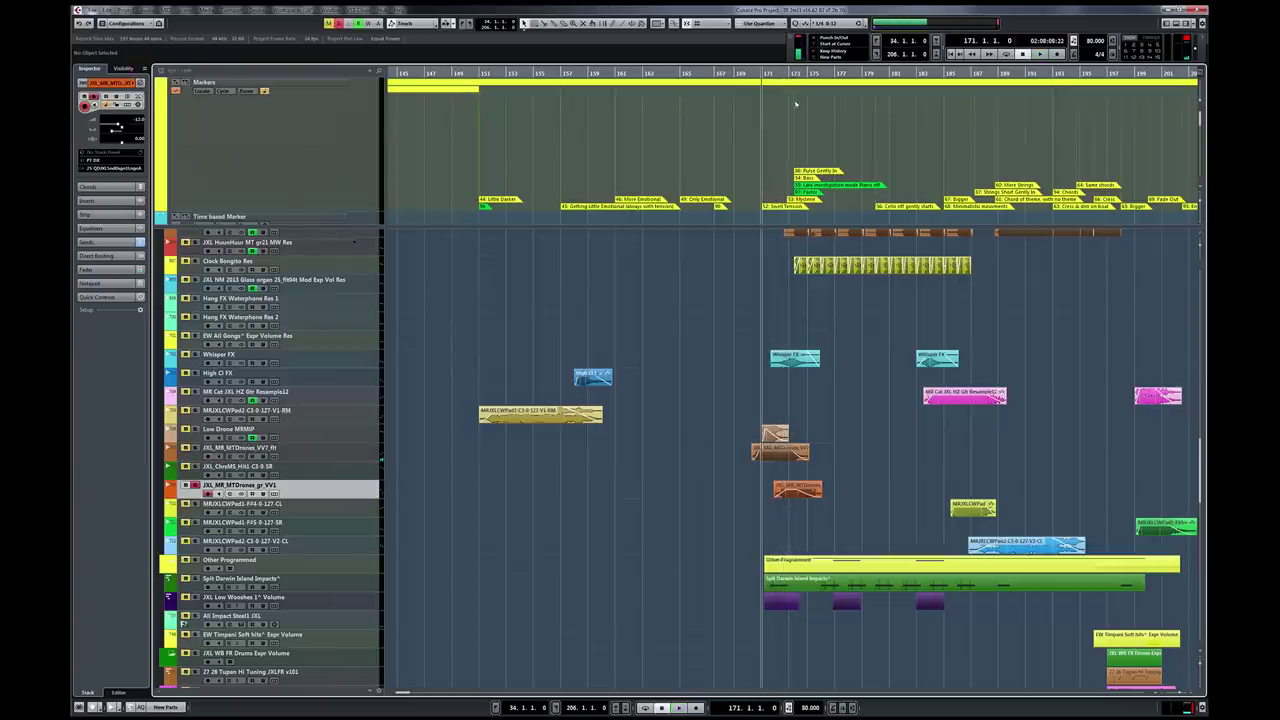
pyautogui.press('space')
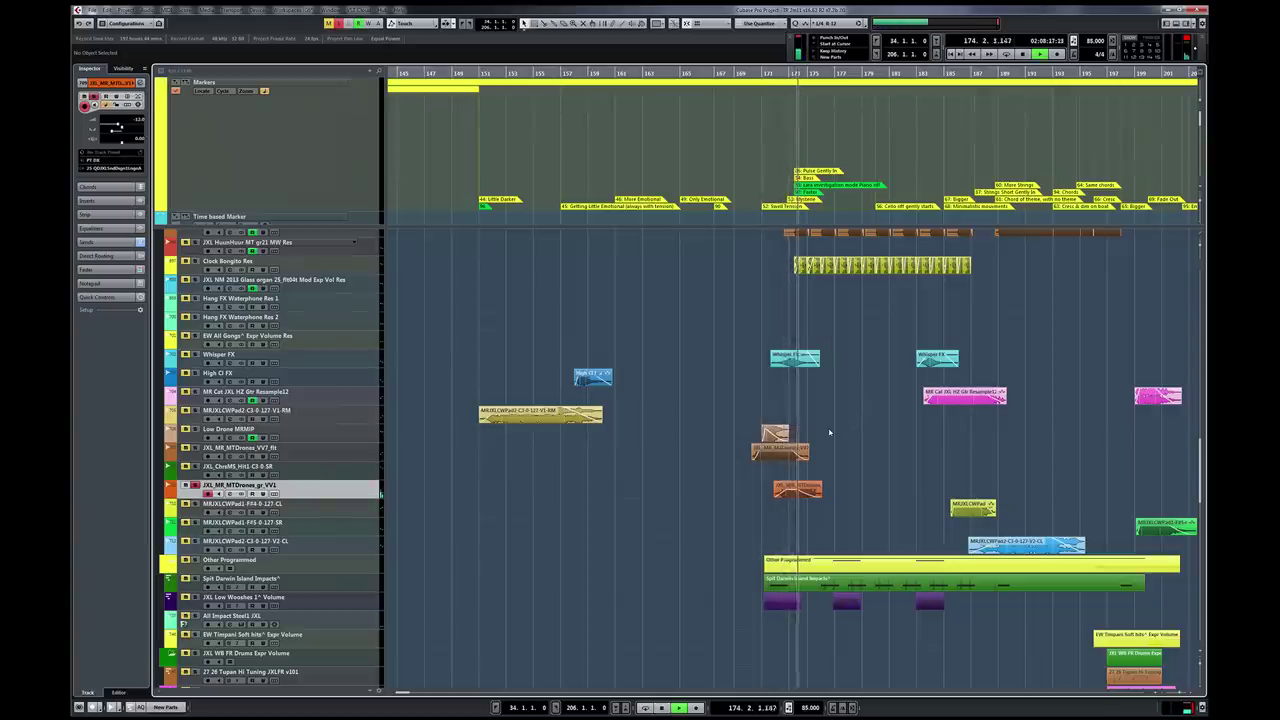
pyautogui.press('space')
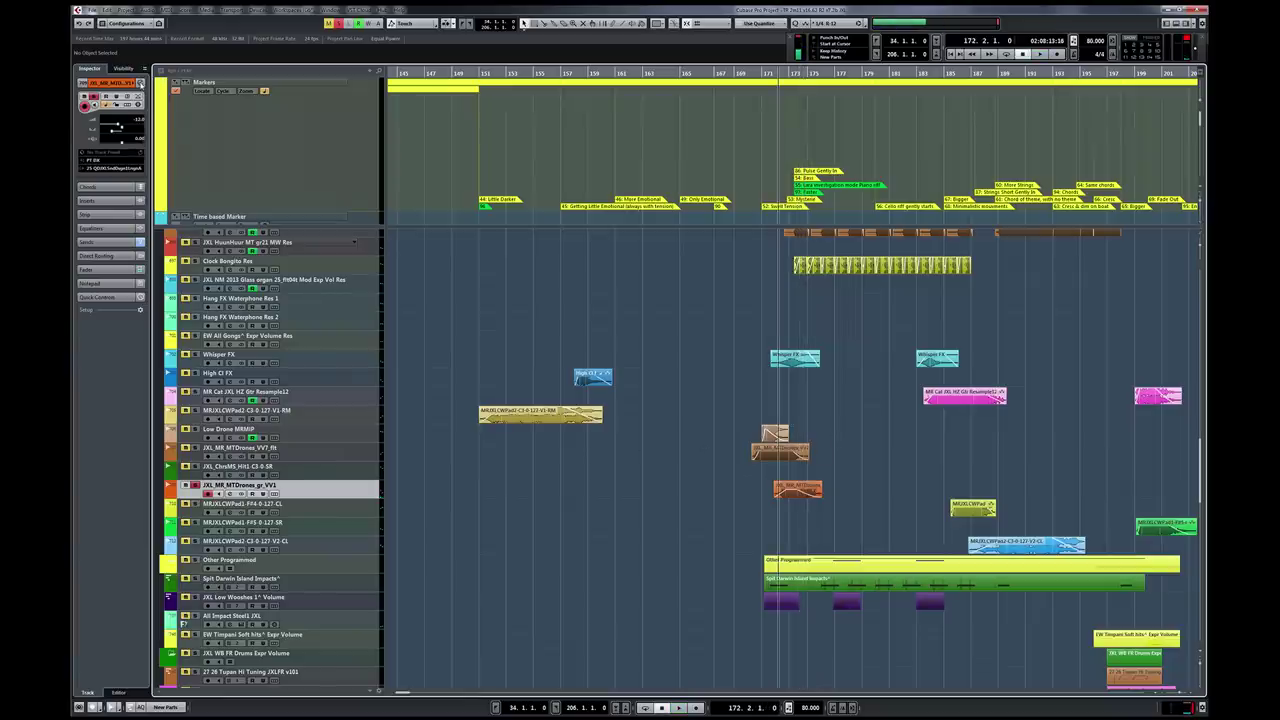
pyautogui.click(141, 84)
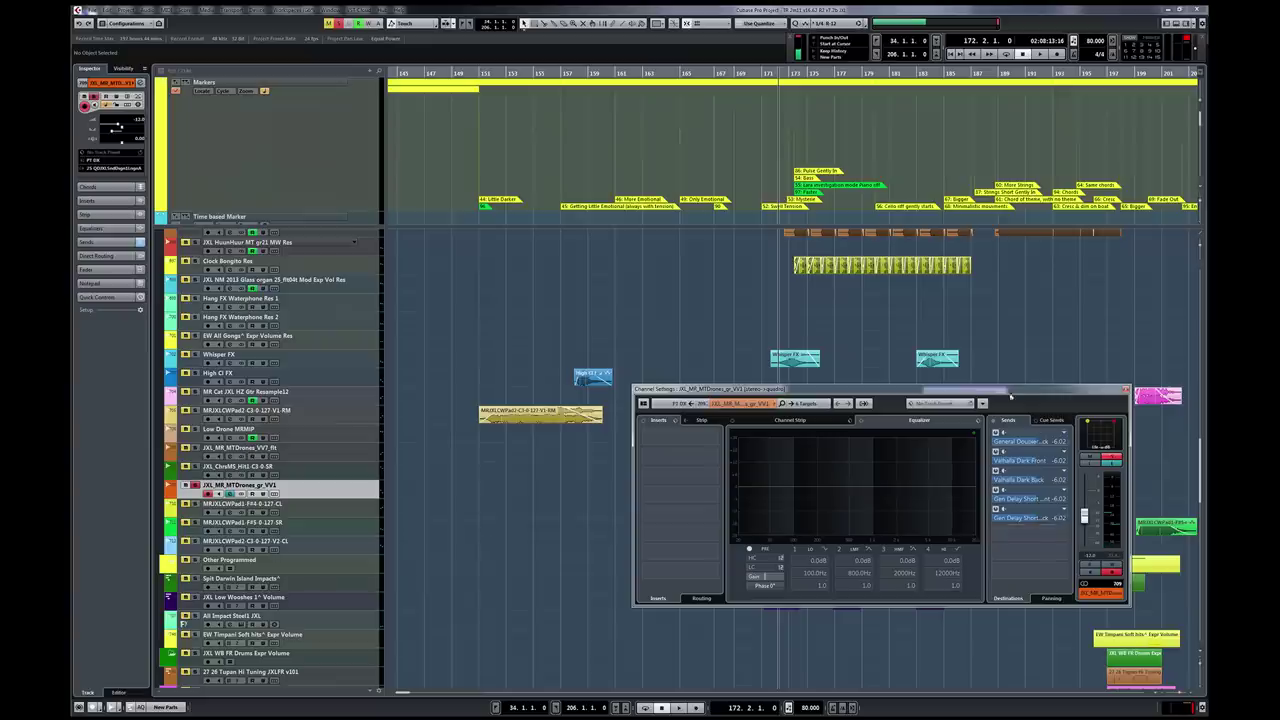
pyautogui.click(1124, 391)
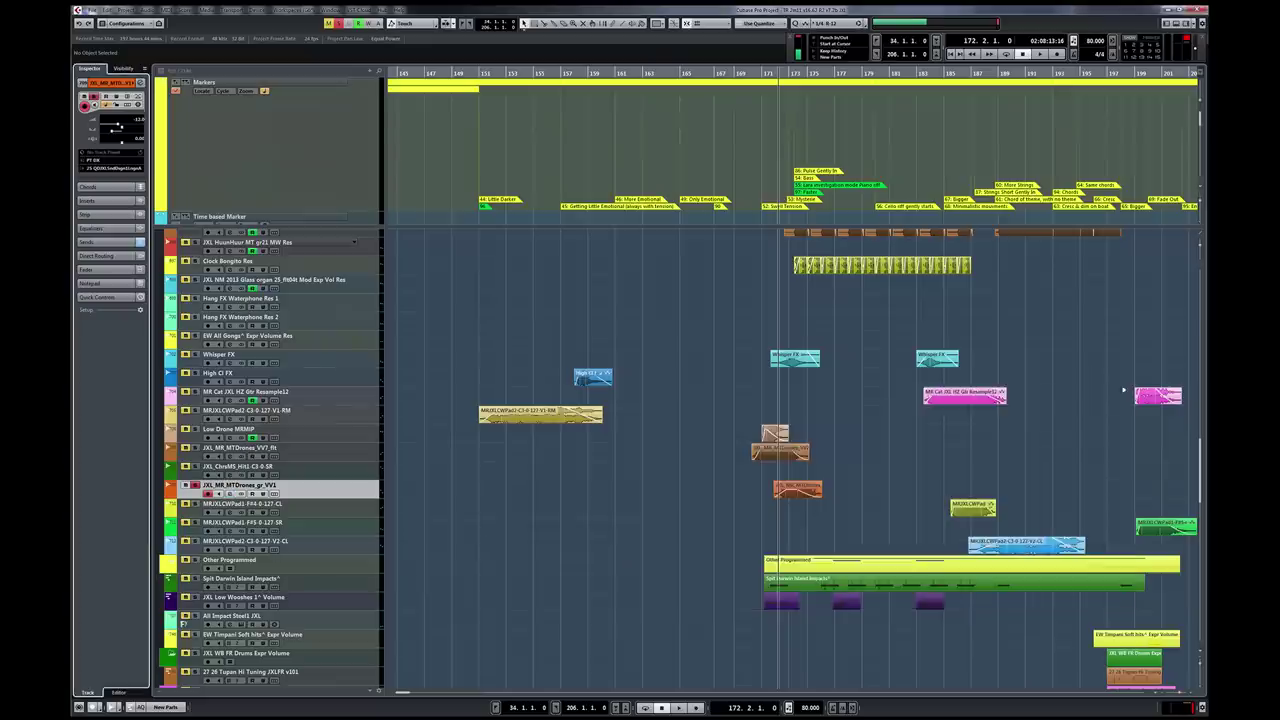
# Step: Solo MRJXLCWPad2 C3-0-127 V2-CL, play it from about bar 189 and stop playback
pyautogui.hscroll(5, 867, 525)
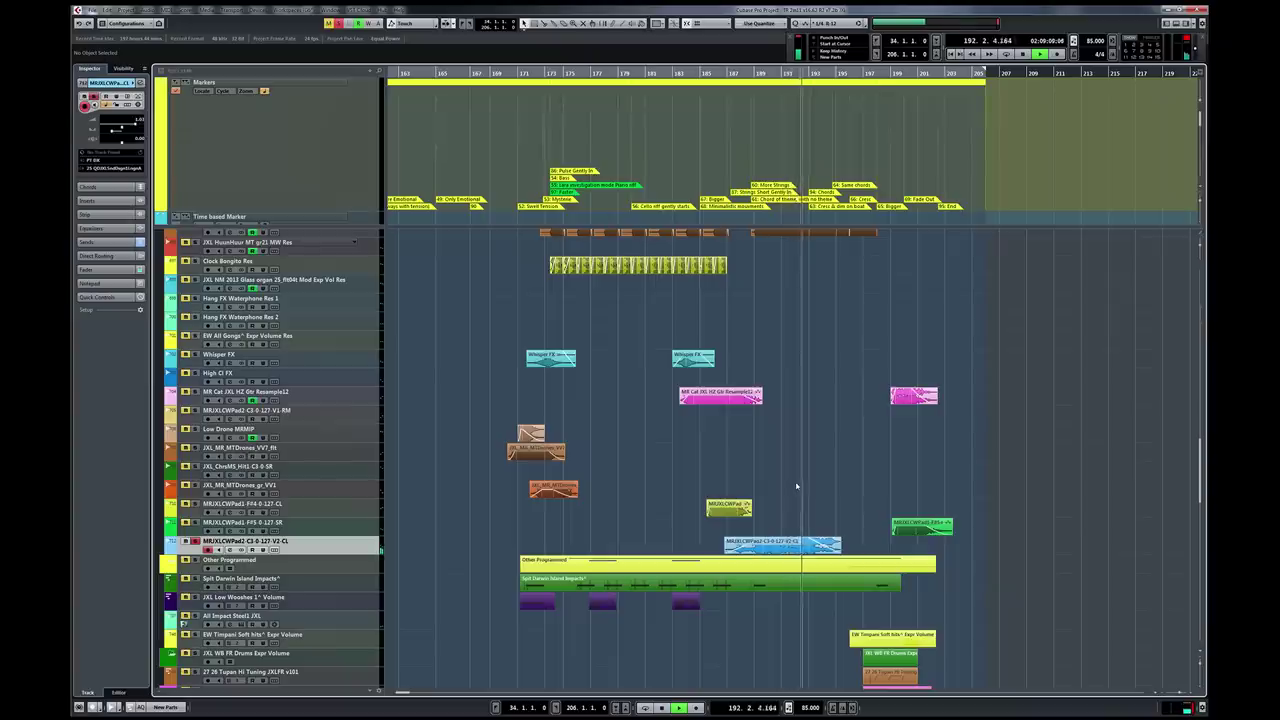
pyautogui.press('space')
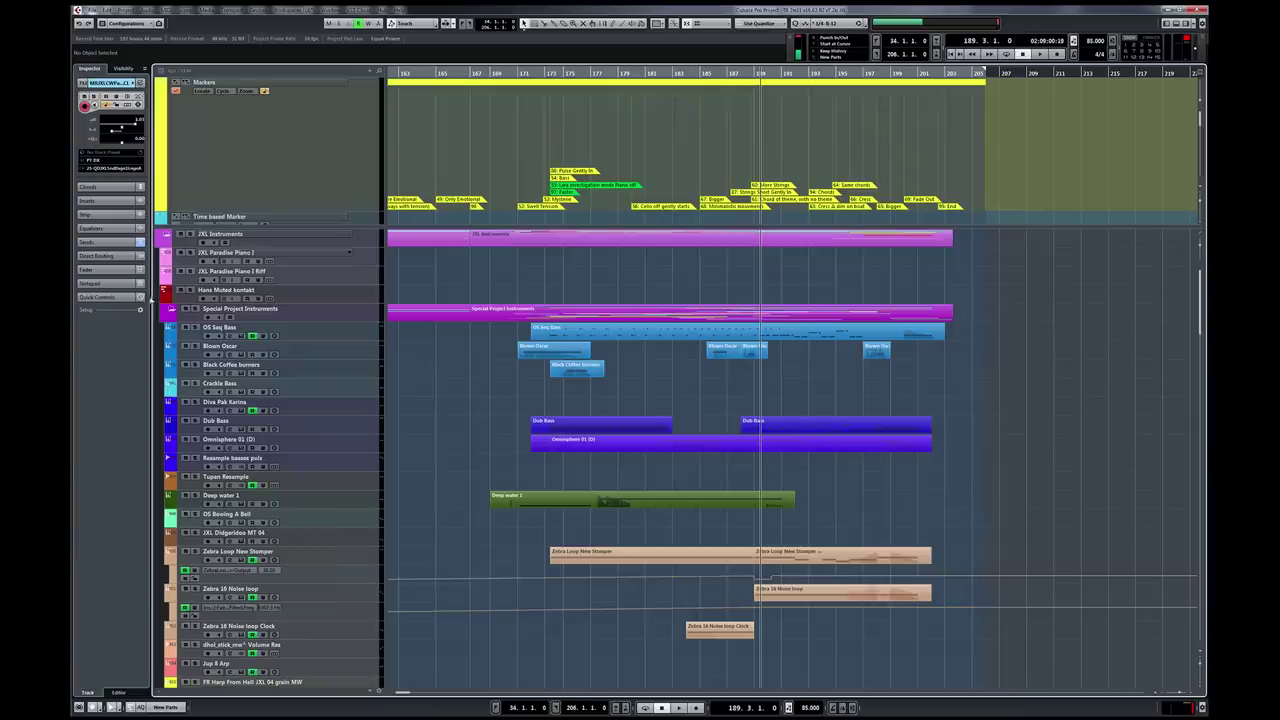
# Step: Collapse the Special Project Instruments folder and enlarge its track height to show the overview of its contents
pyautogui.click(296, 320)
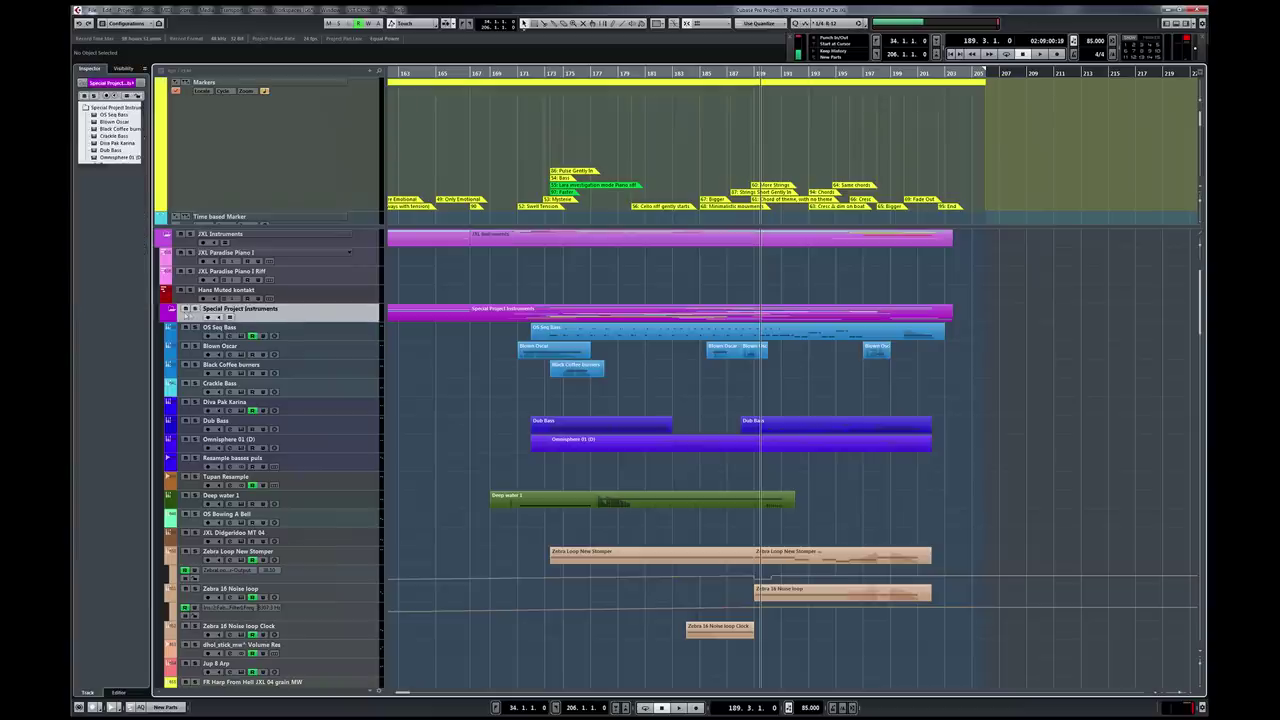
pyautogui.click(172, 310)
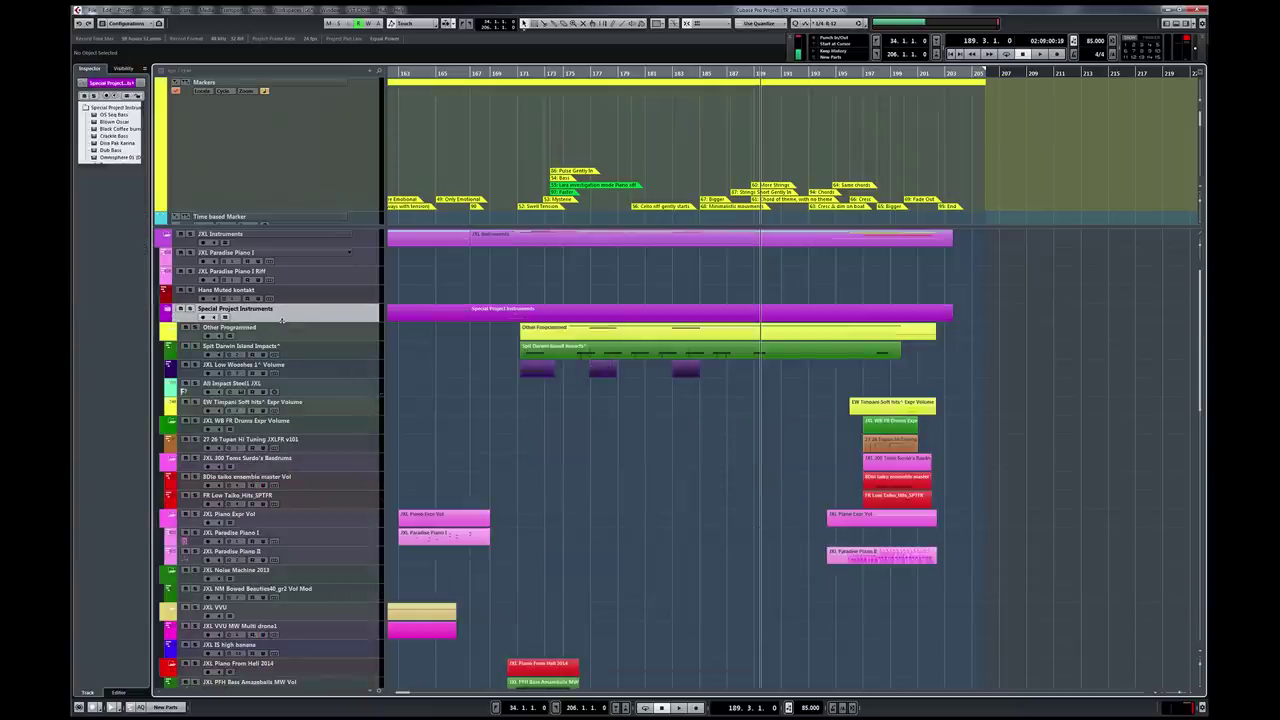
pyautogui.moveTo(282, 320); pyautogui.dragTo(282, 356)
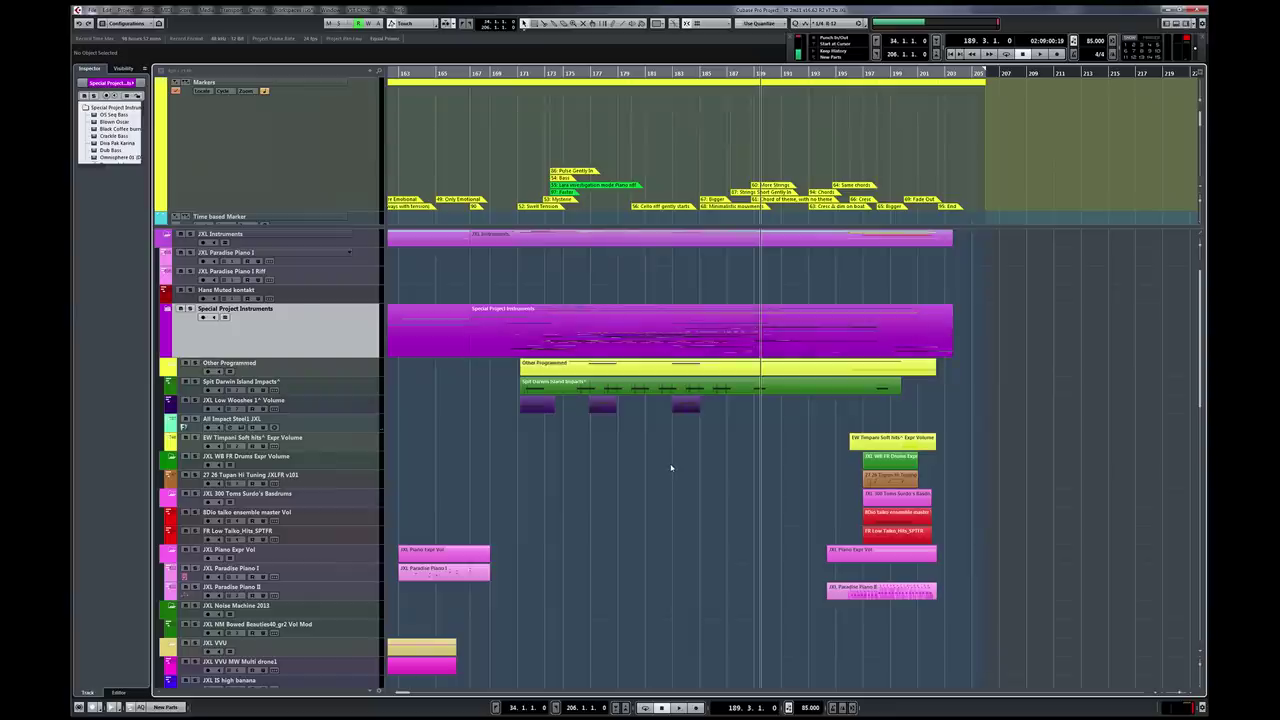
pyautogui.press('g')
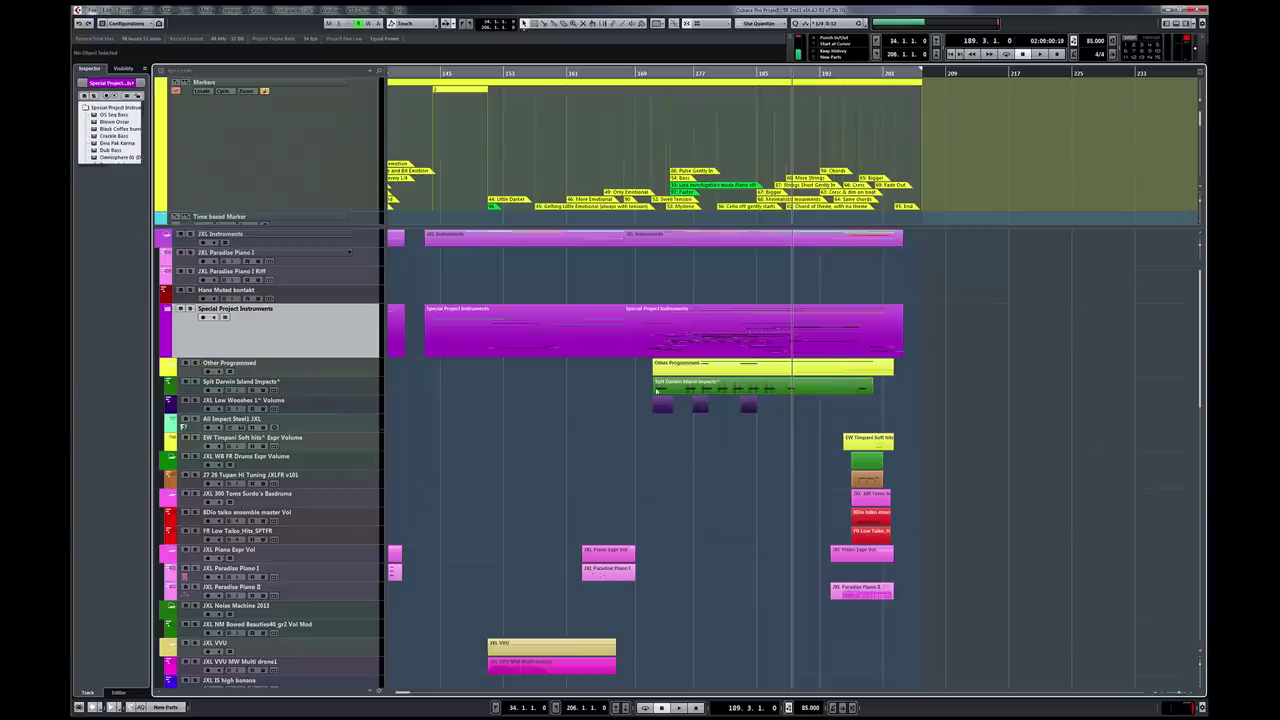
# Step: Check the track settings of JXL Low Wooshes, Spit Darwin Island Impacts and 27 26 Tupan Hi Tuning in turn
pyautogui.click(351, 410)
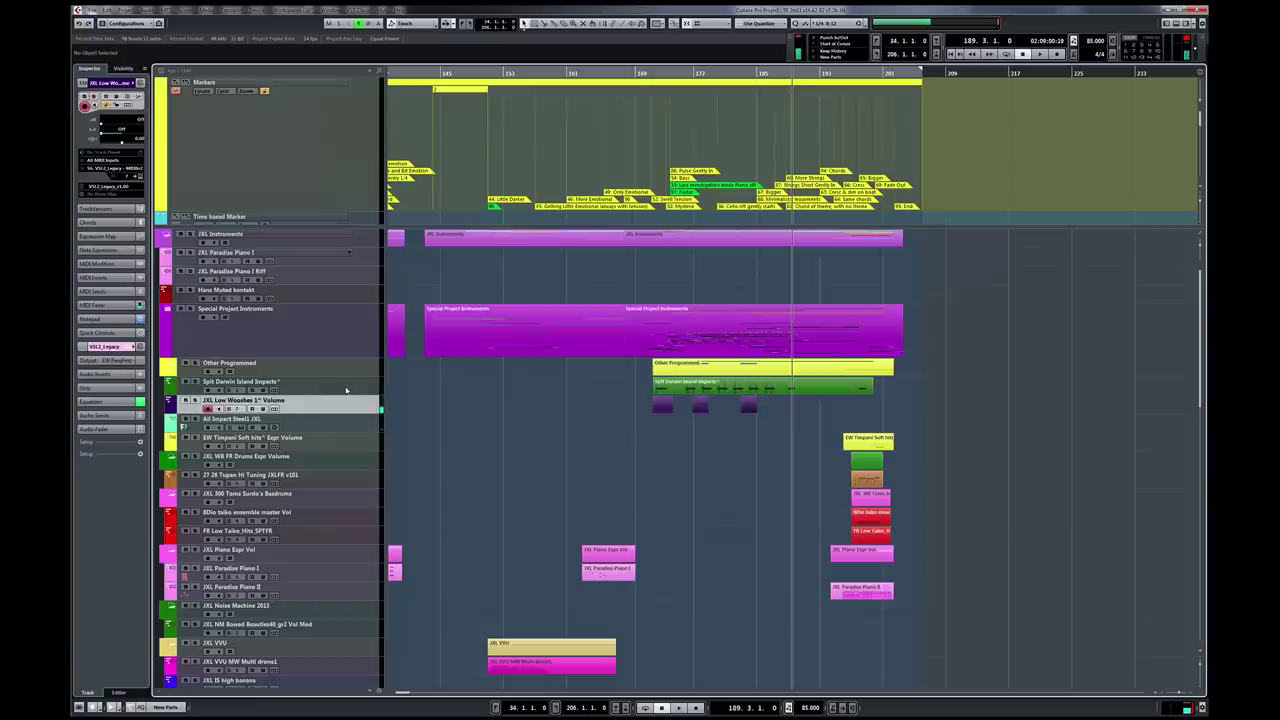
pyautogui.click(346, 390)
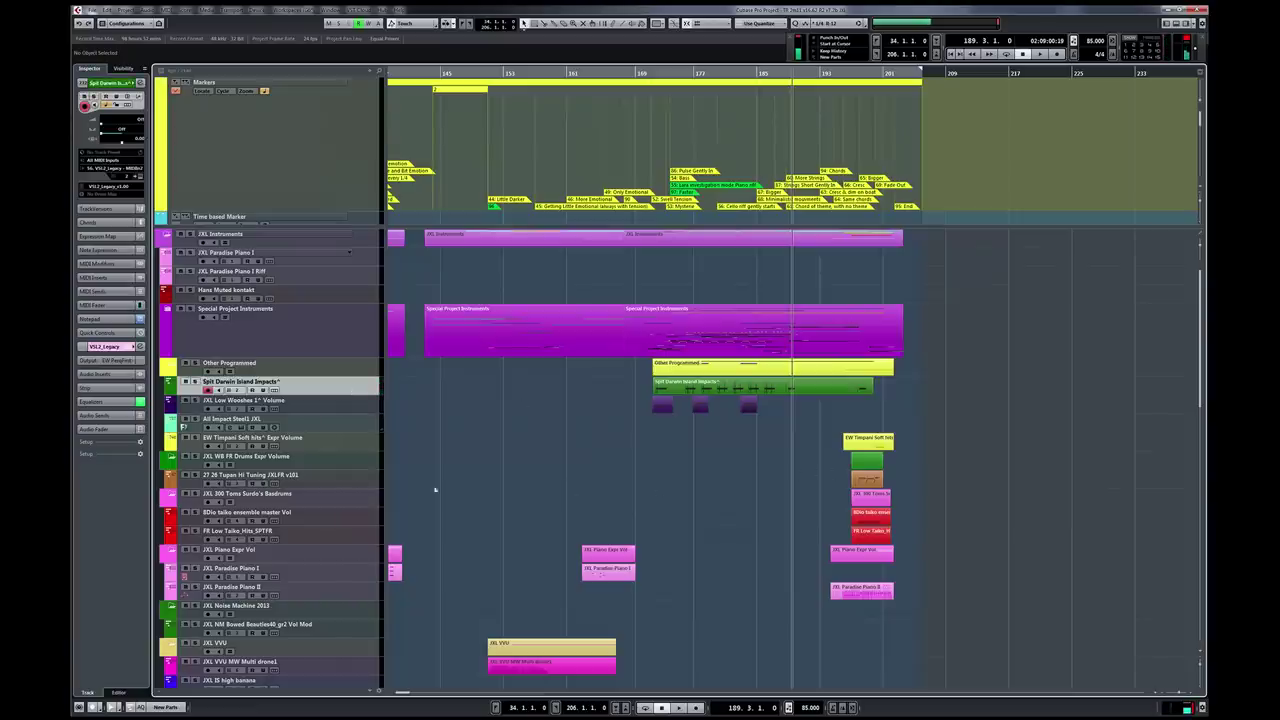
pyautogui.click(365, 487)
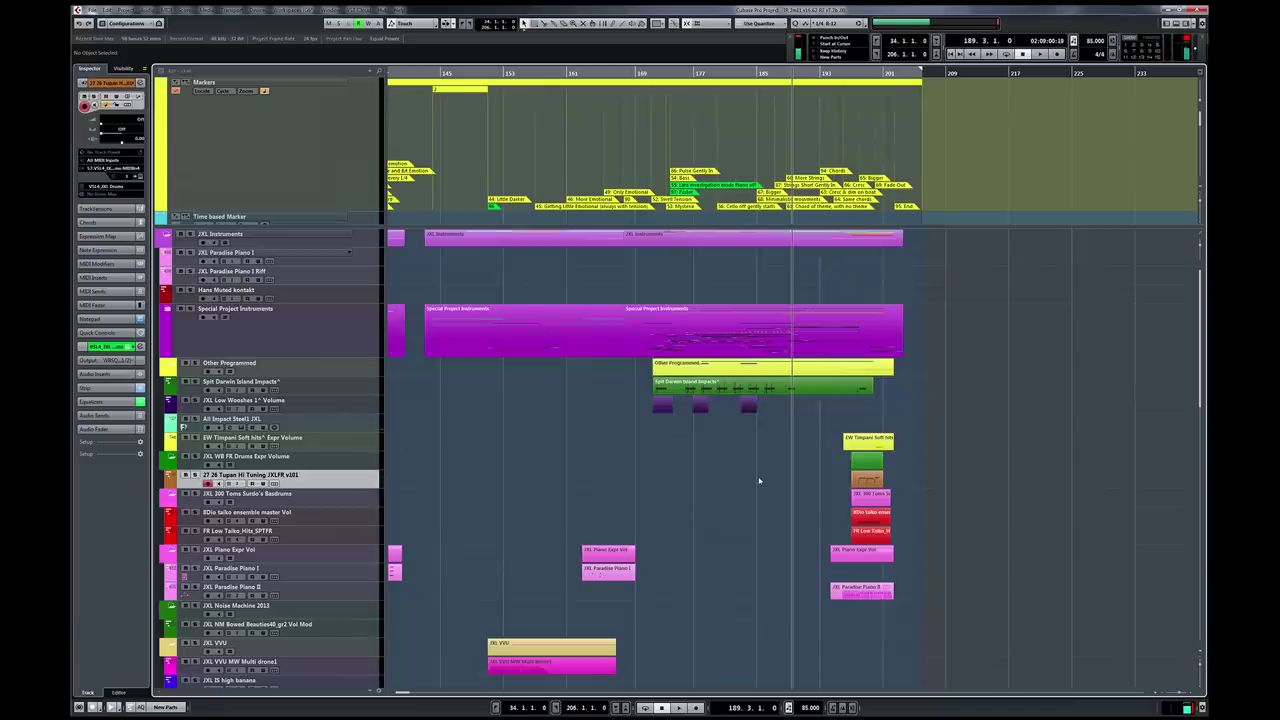
# Step: Examine how the piano, scoring strings and brass parts are spread across a wider stretch of the cue
pyautogui.scroll(-5, 758, 481)
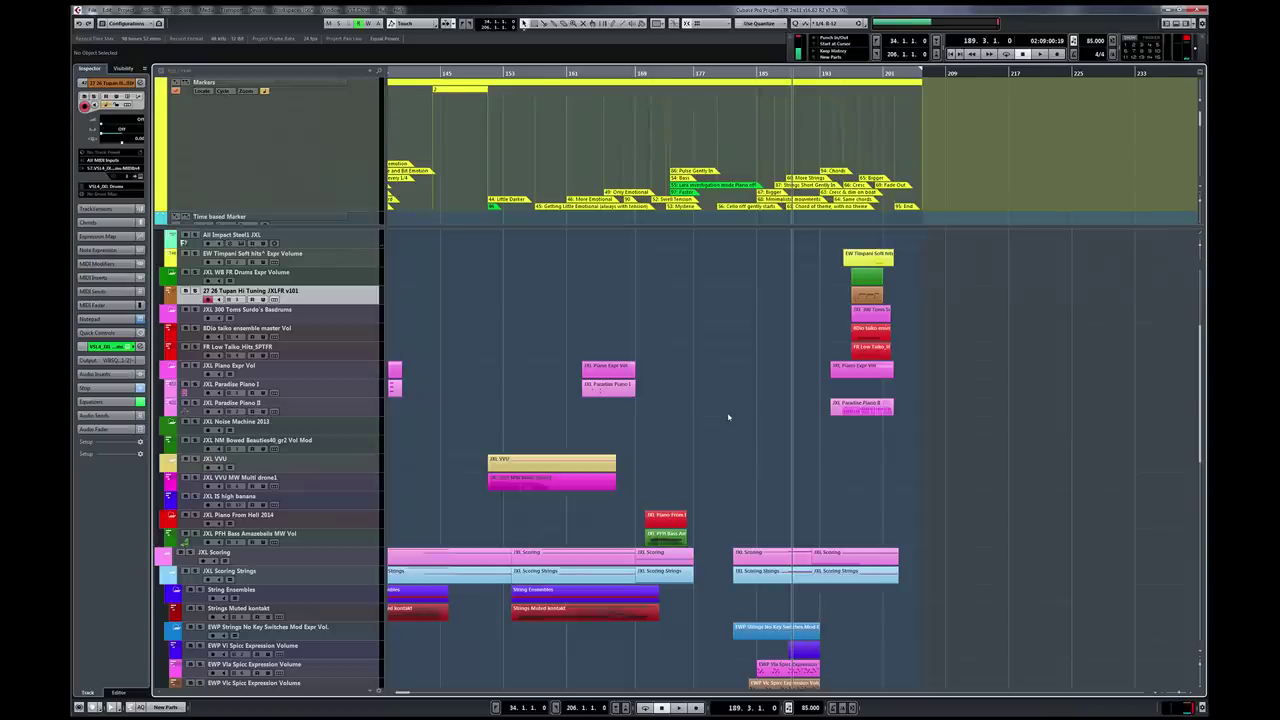
pyautogui.press('g')
pyautogui.press('g')
pyautogui.press('g')
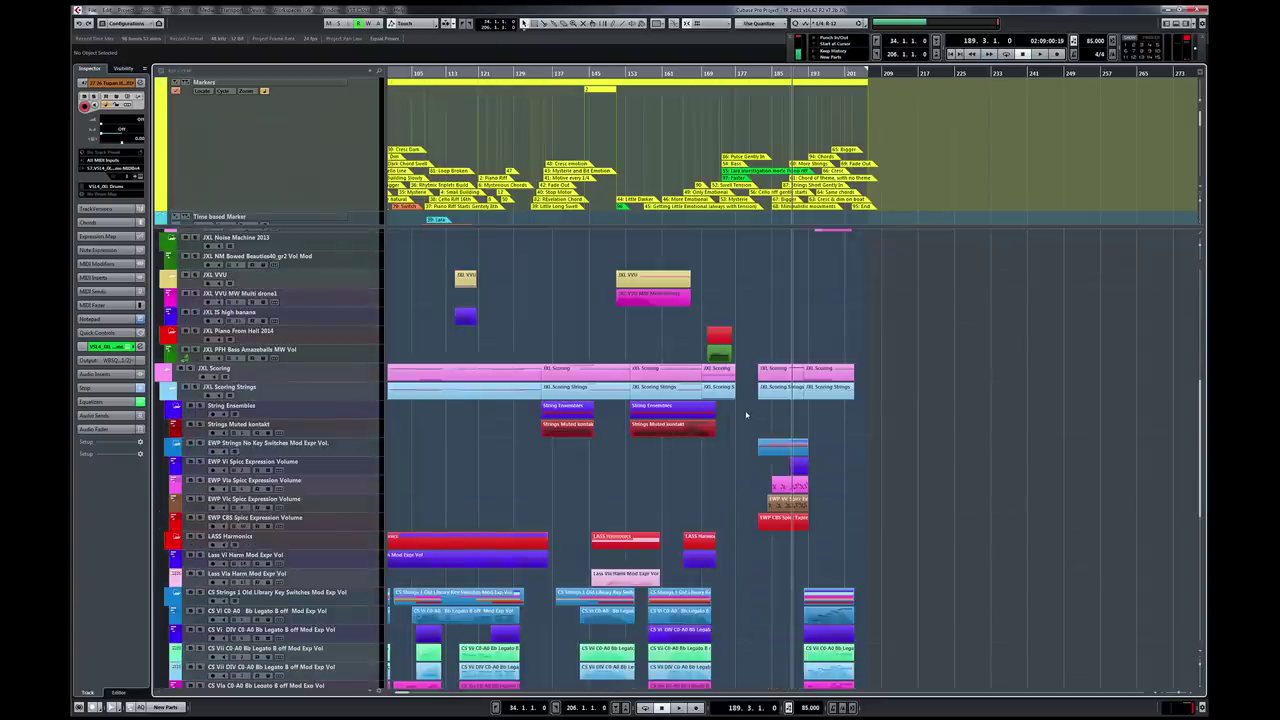
pyautogui.scroll(-3, 625, 460)
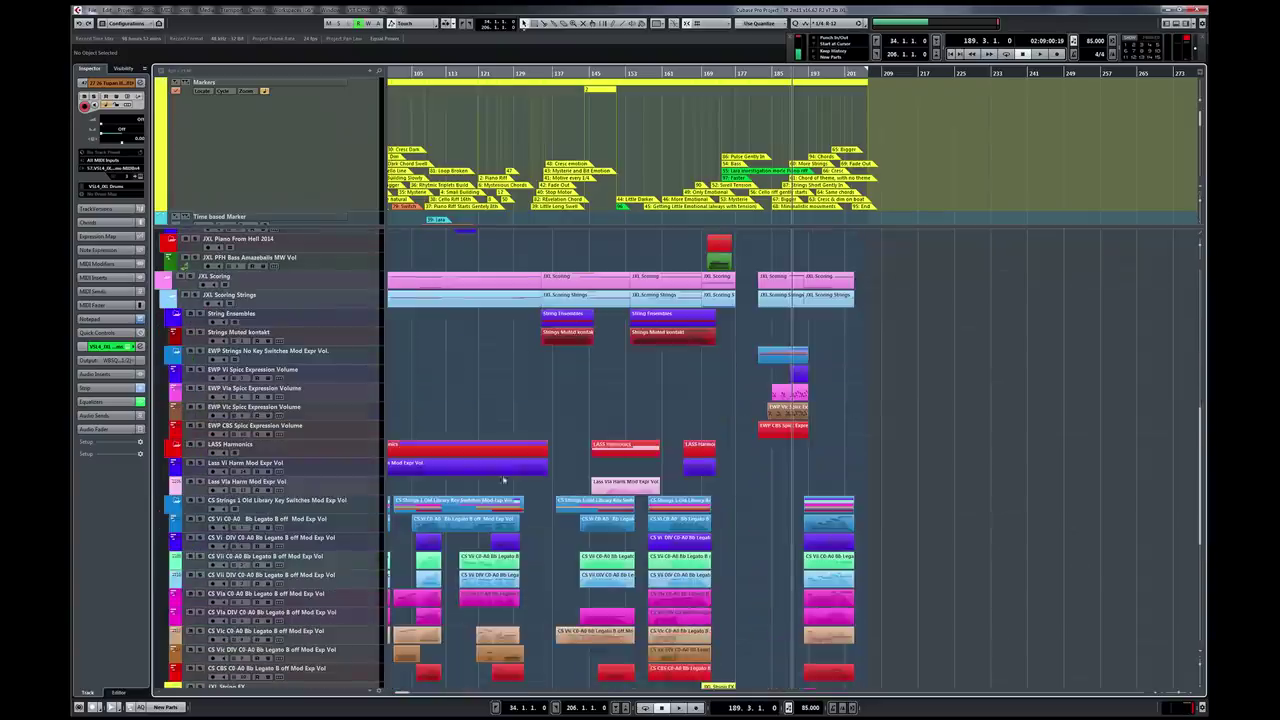
pyautogui.scroll(-6, 709, 408)
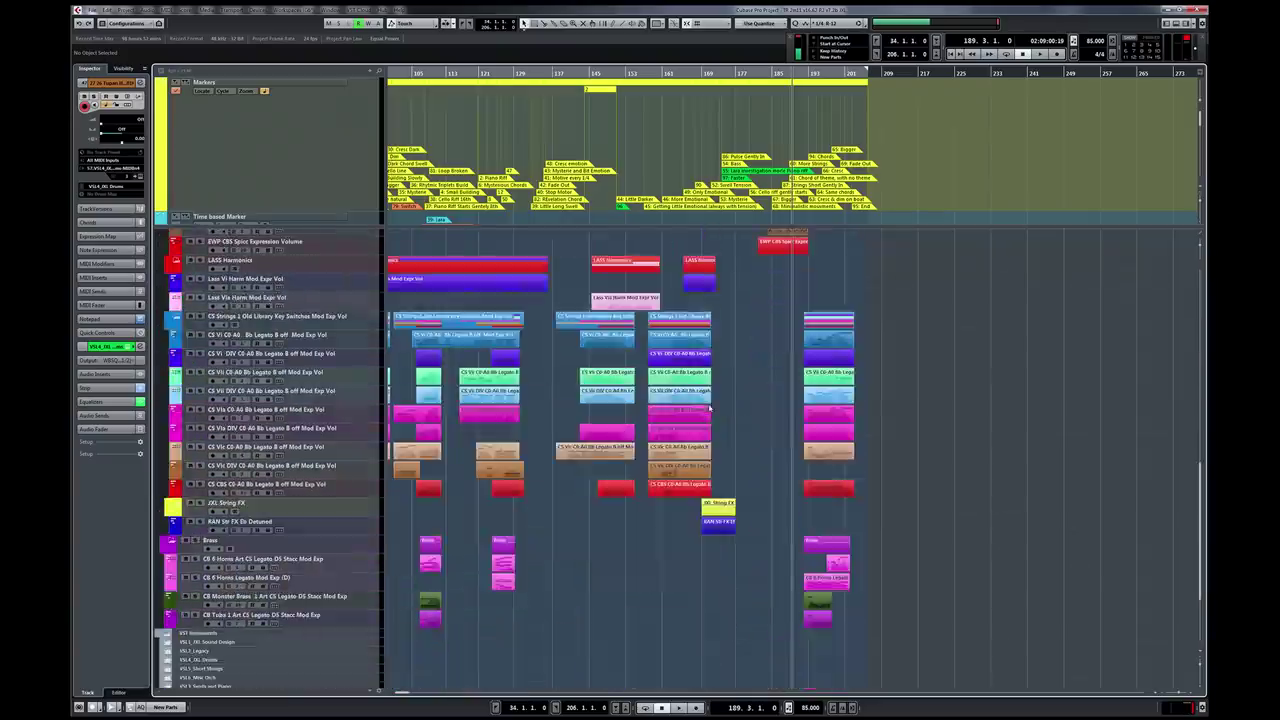
pyautogui.hscroll(-2, 603, 385)
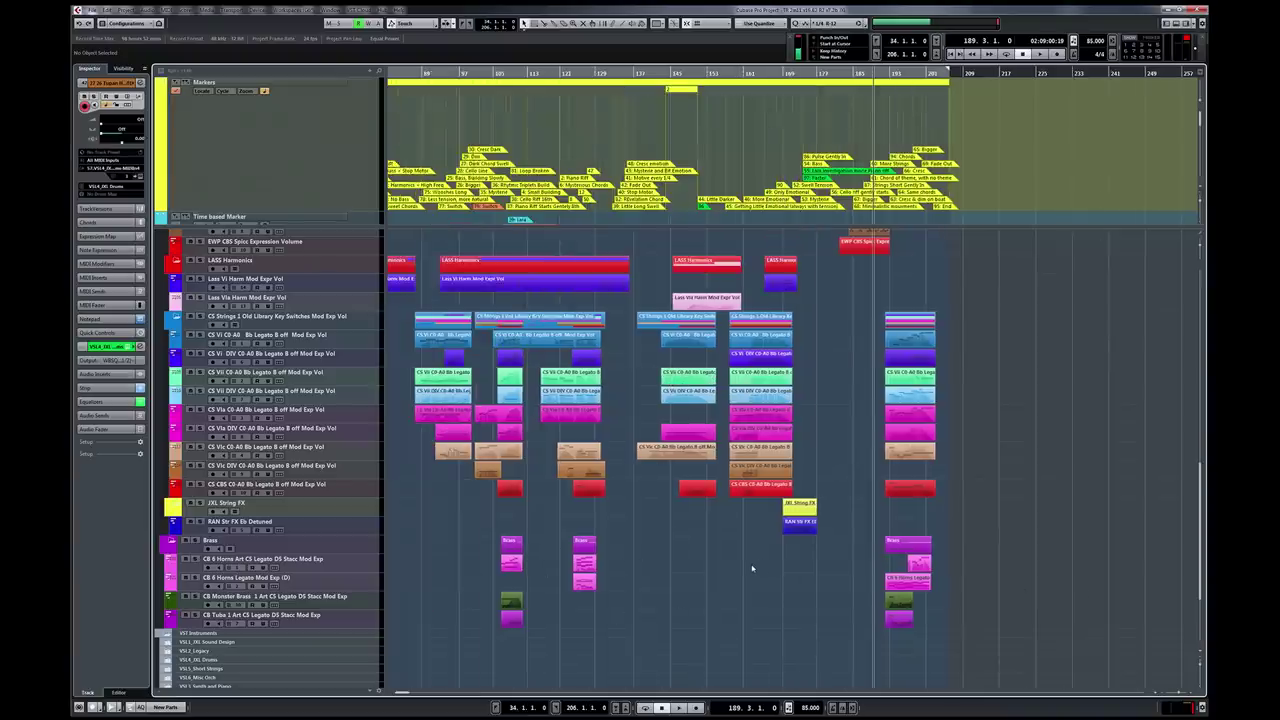
pyautogui.scroll(15, 753, 569)
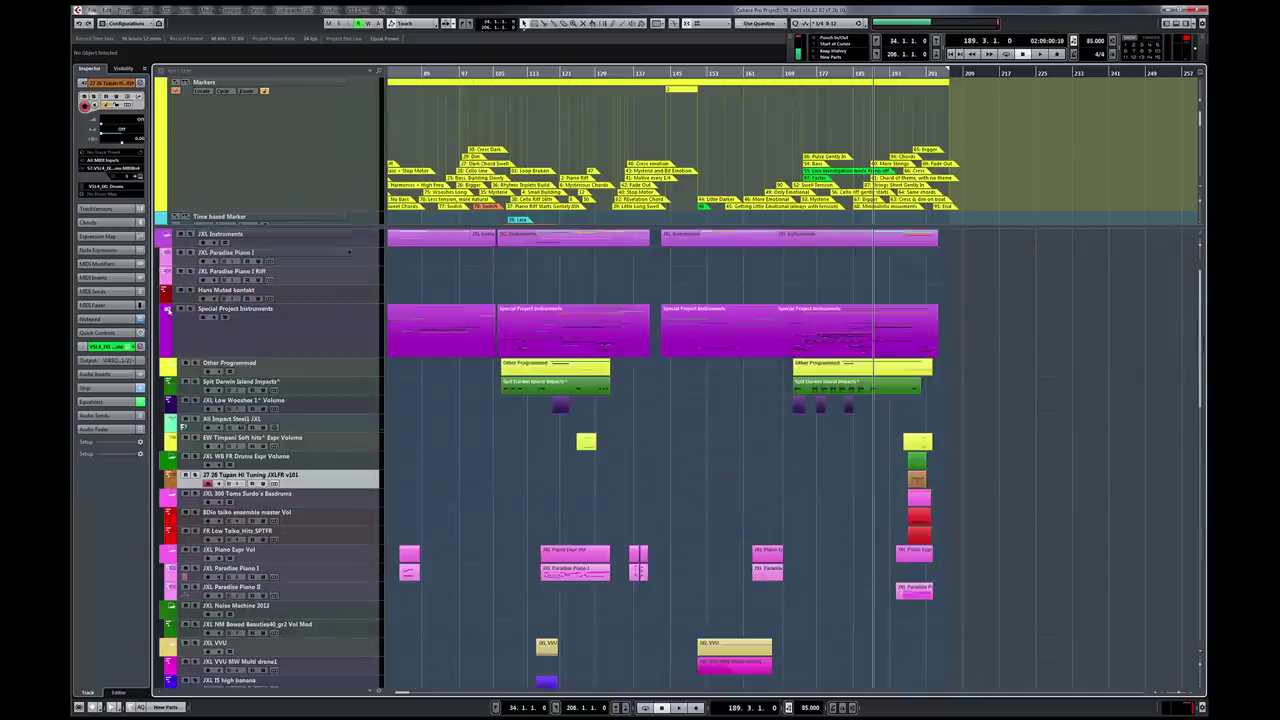
# Step: Expand the Special Project Instruments folder and look through the parts on its synth, pad and resampled tracks
pyautogui.click(167, 310)
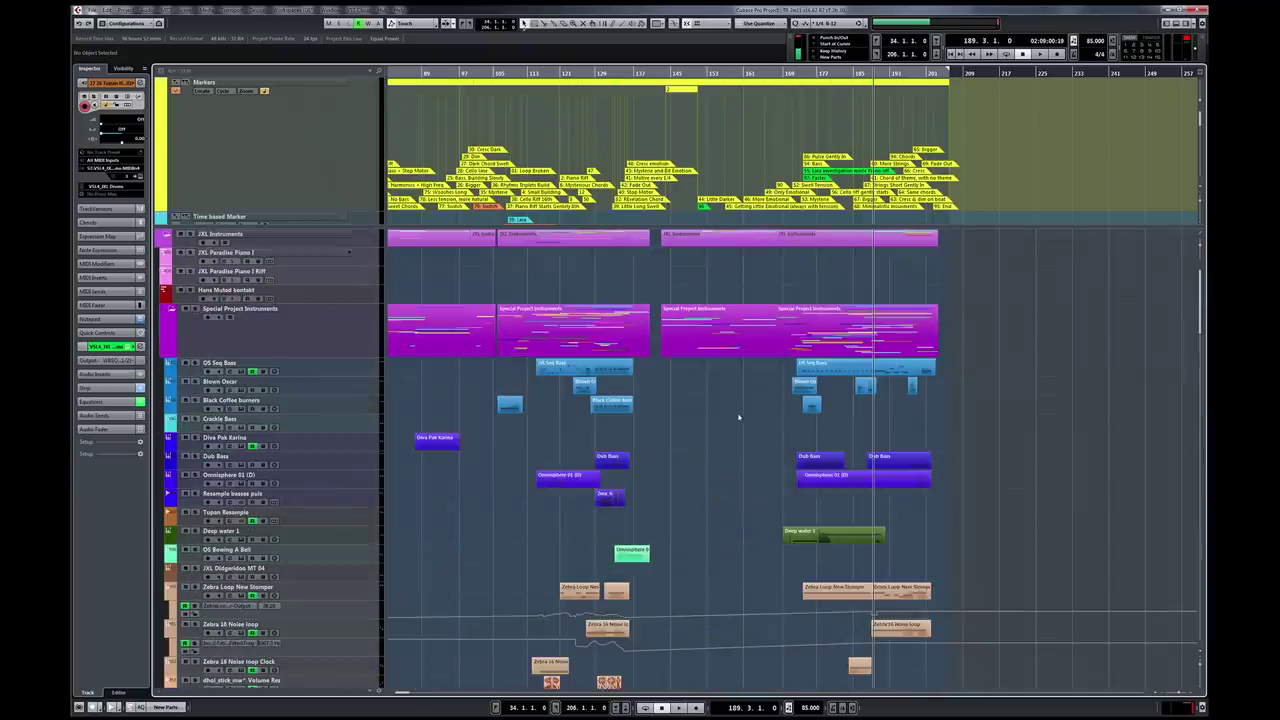
pyautogui.scroll(-20, 735, 418)
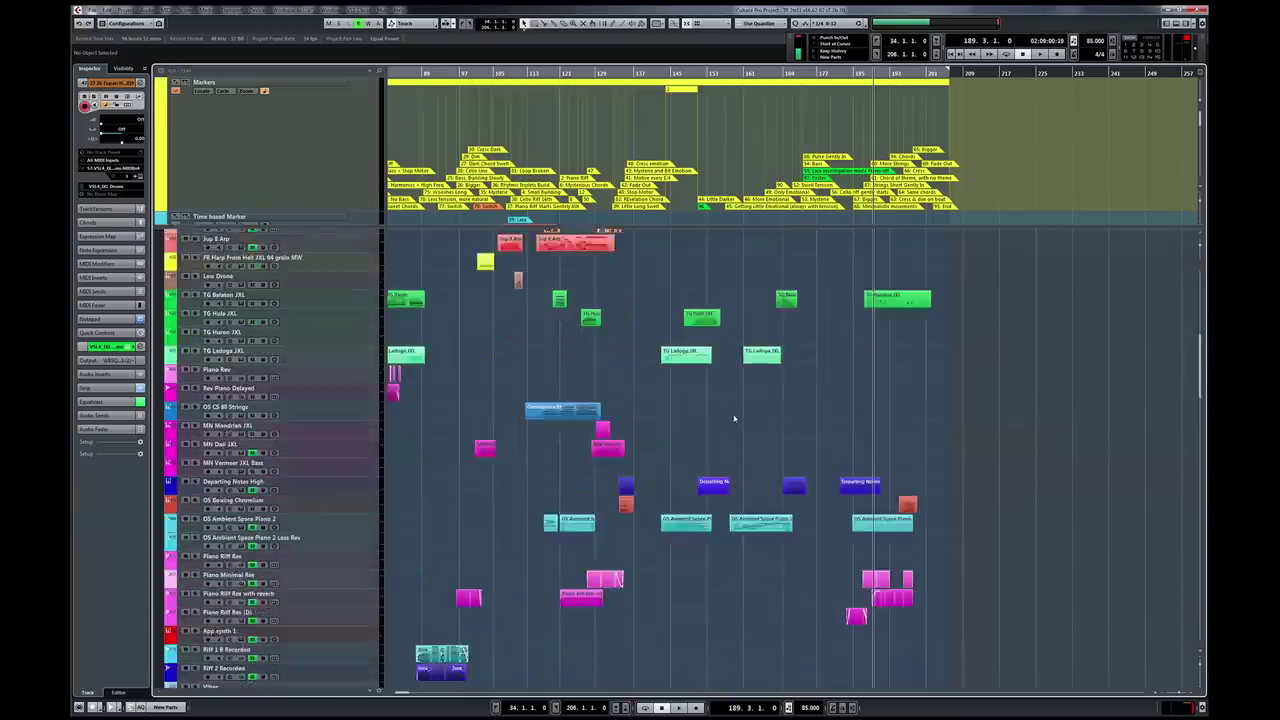
pyautogui.scroll(-10, 733, 418)
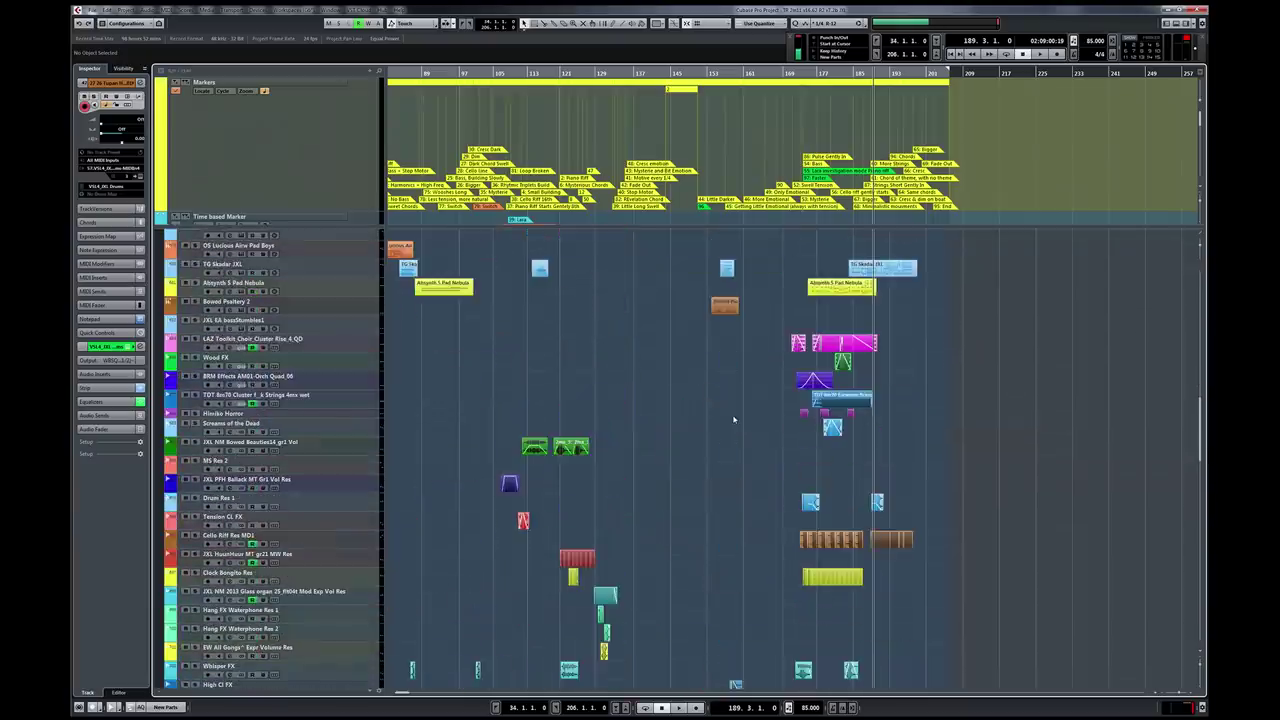